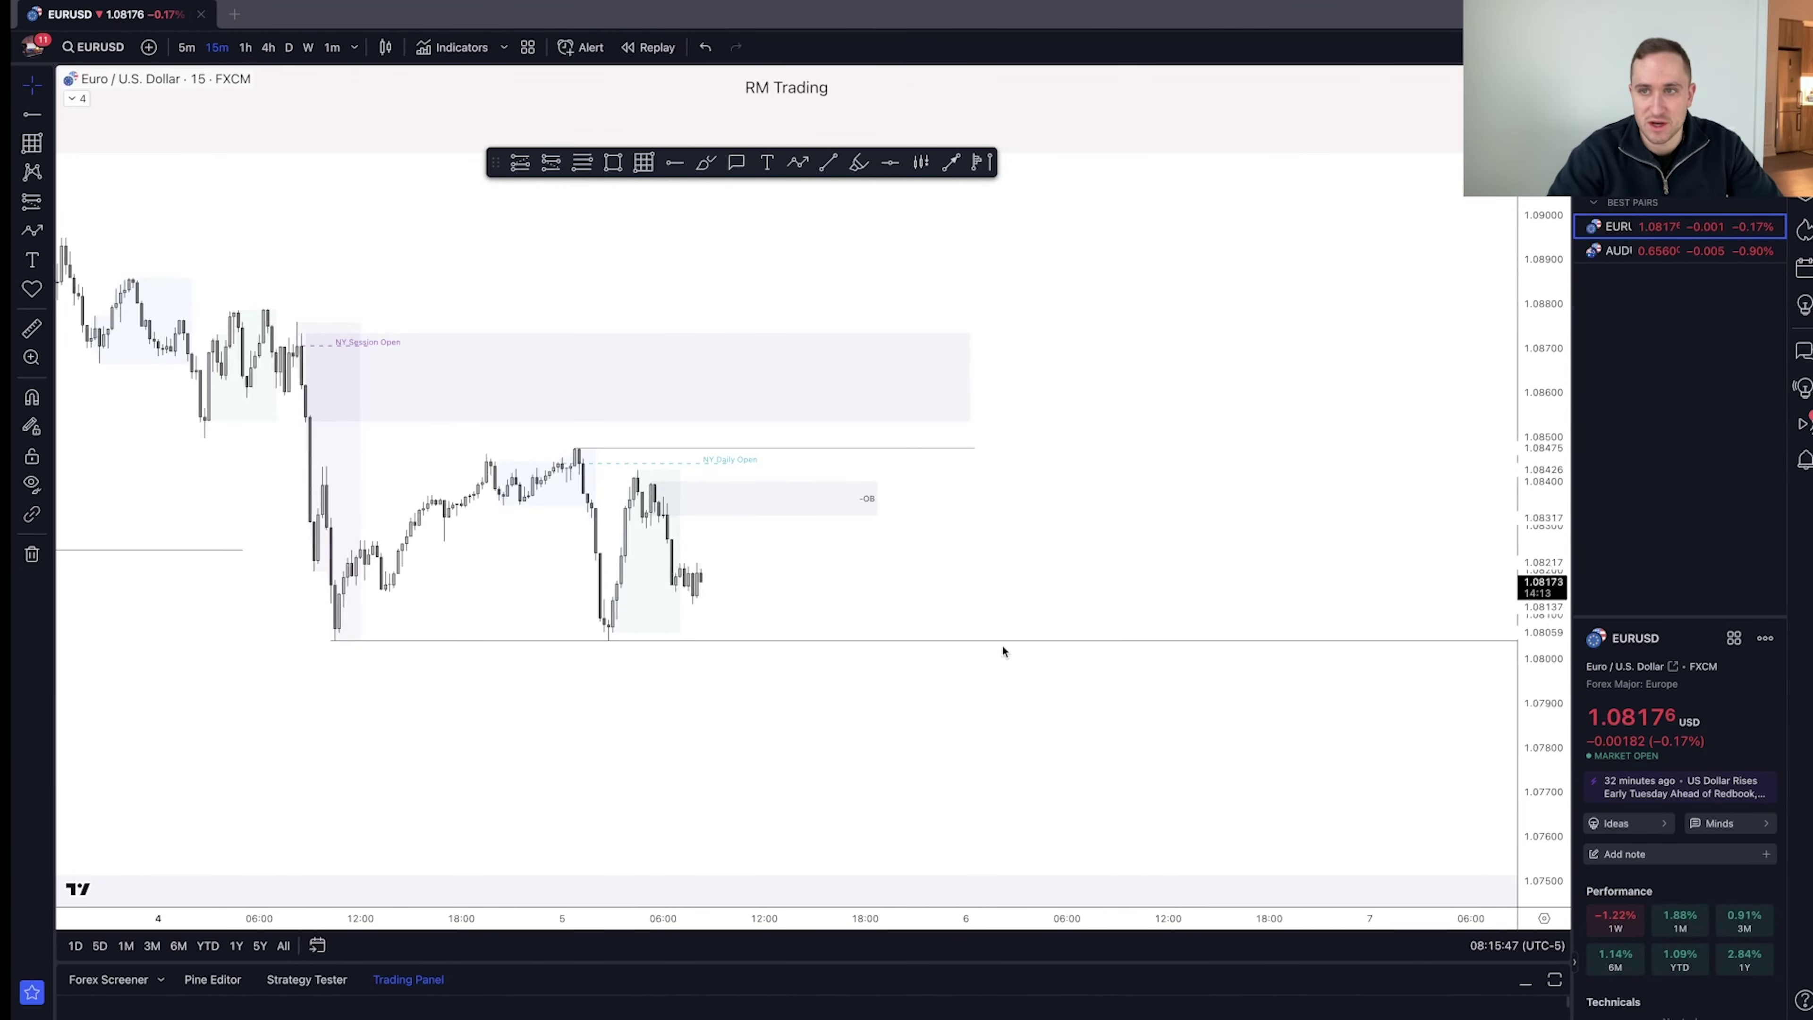
# - Cycle EURUSD through 1-hour, weekly and 4-hour candles, then back to 15-minute
pyautogui.scroll(-3, 1008, 733)
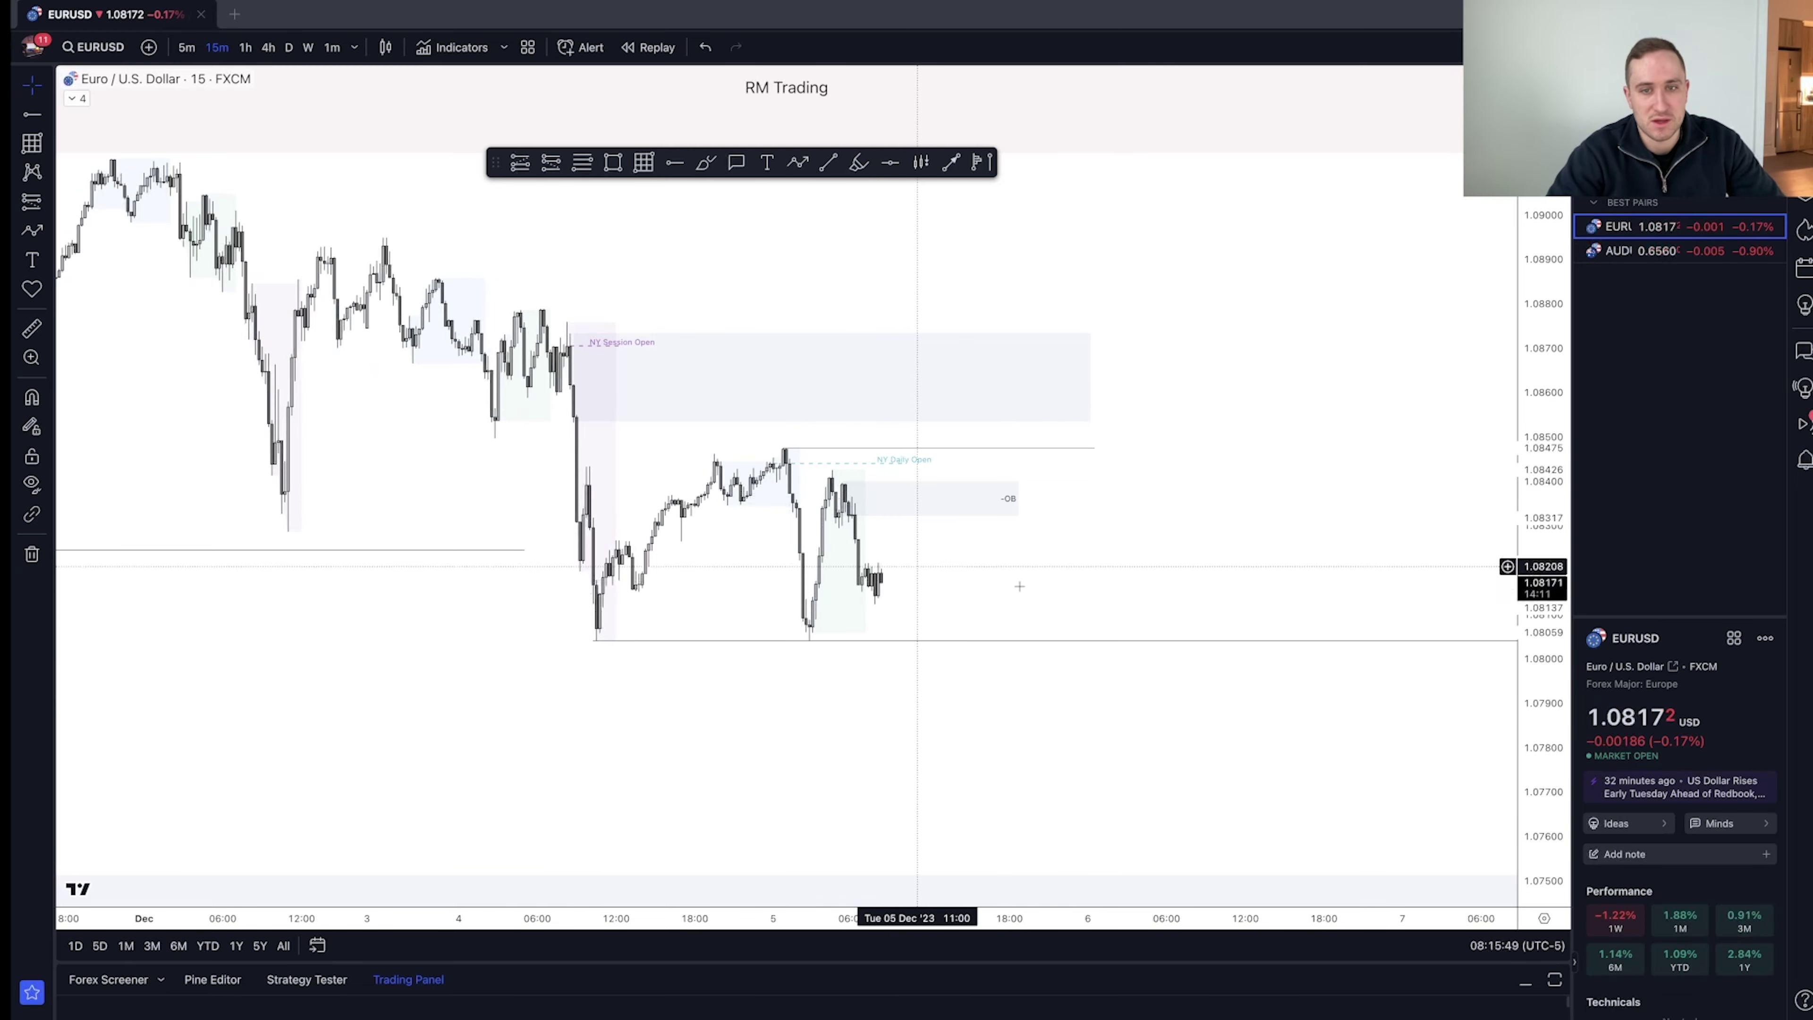
pyautogui.write('1h')
pyautogui.press('Return')
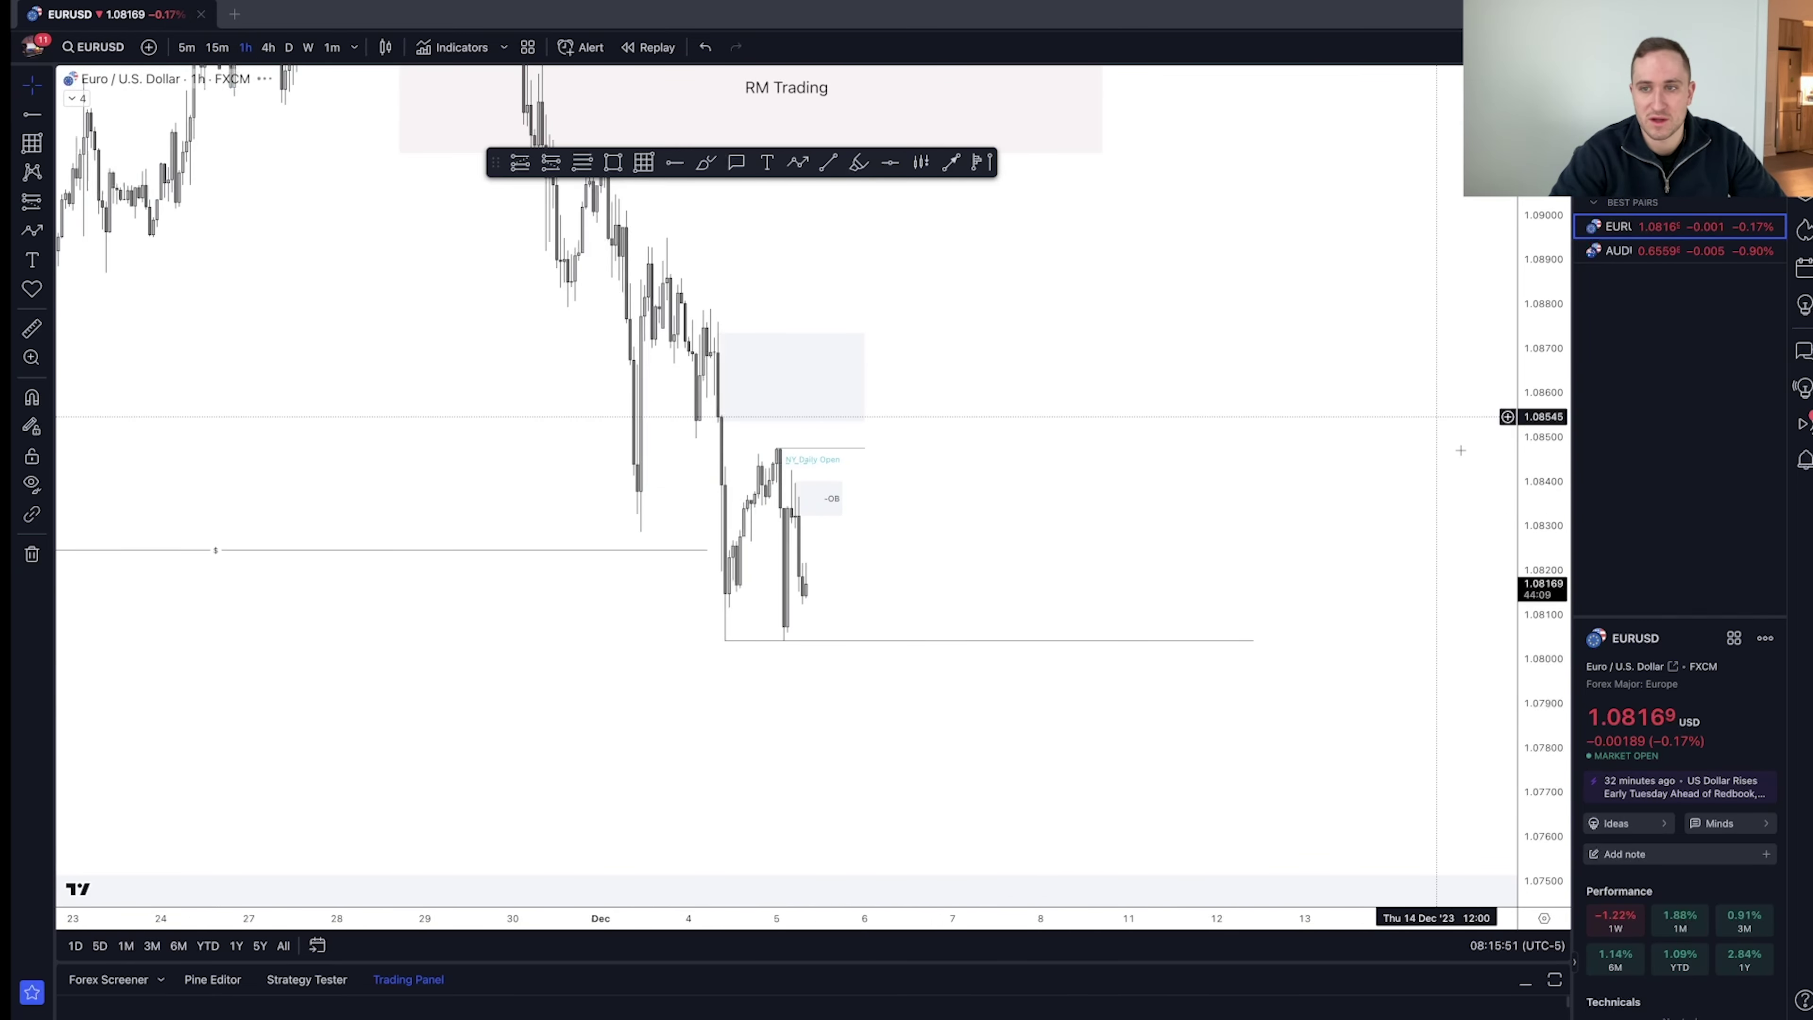
pyautogui.scroll(-5, 927, 518)
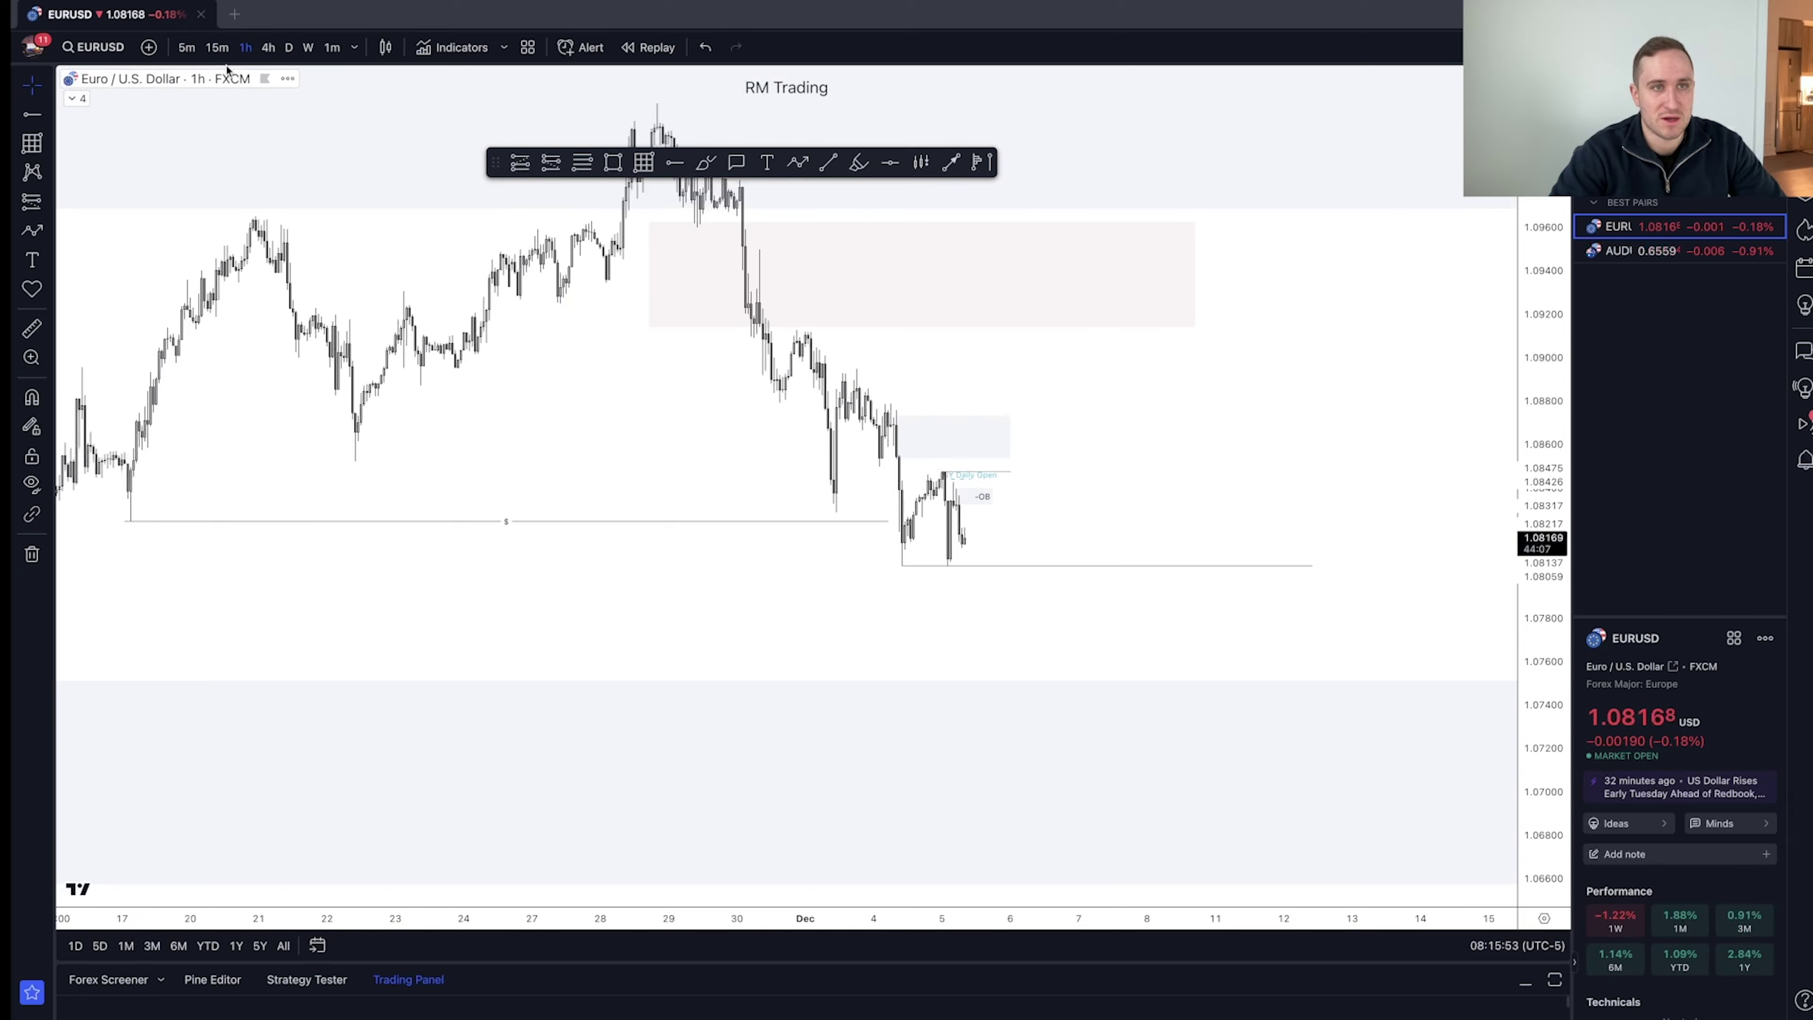
pyautogui.click(308, 48)
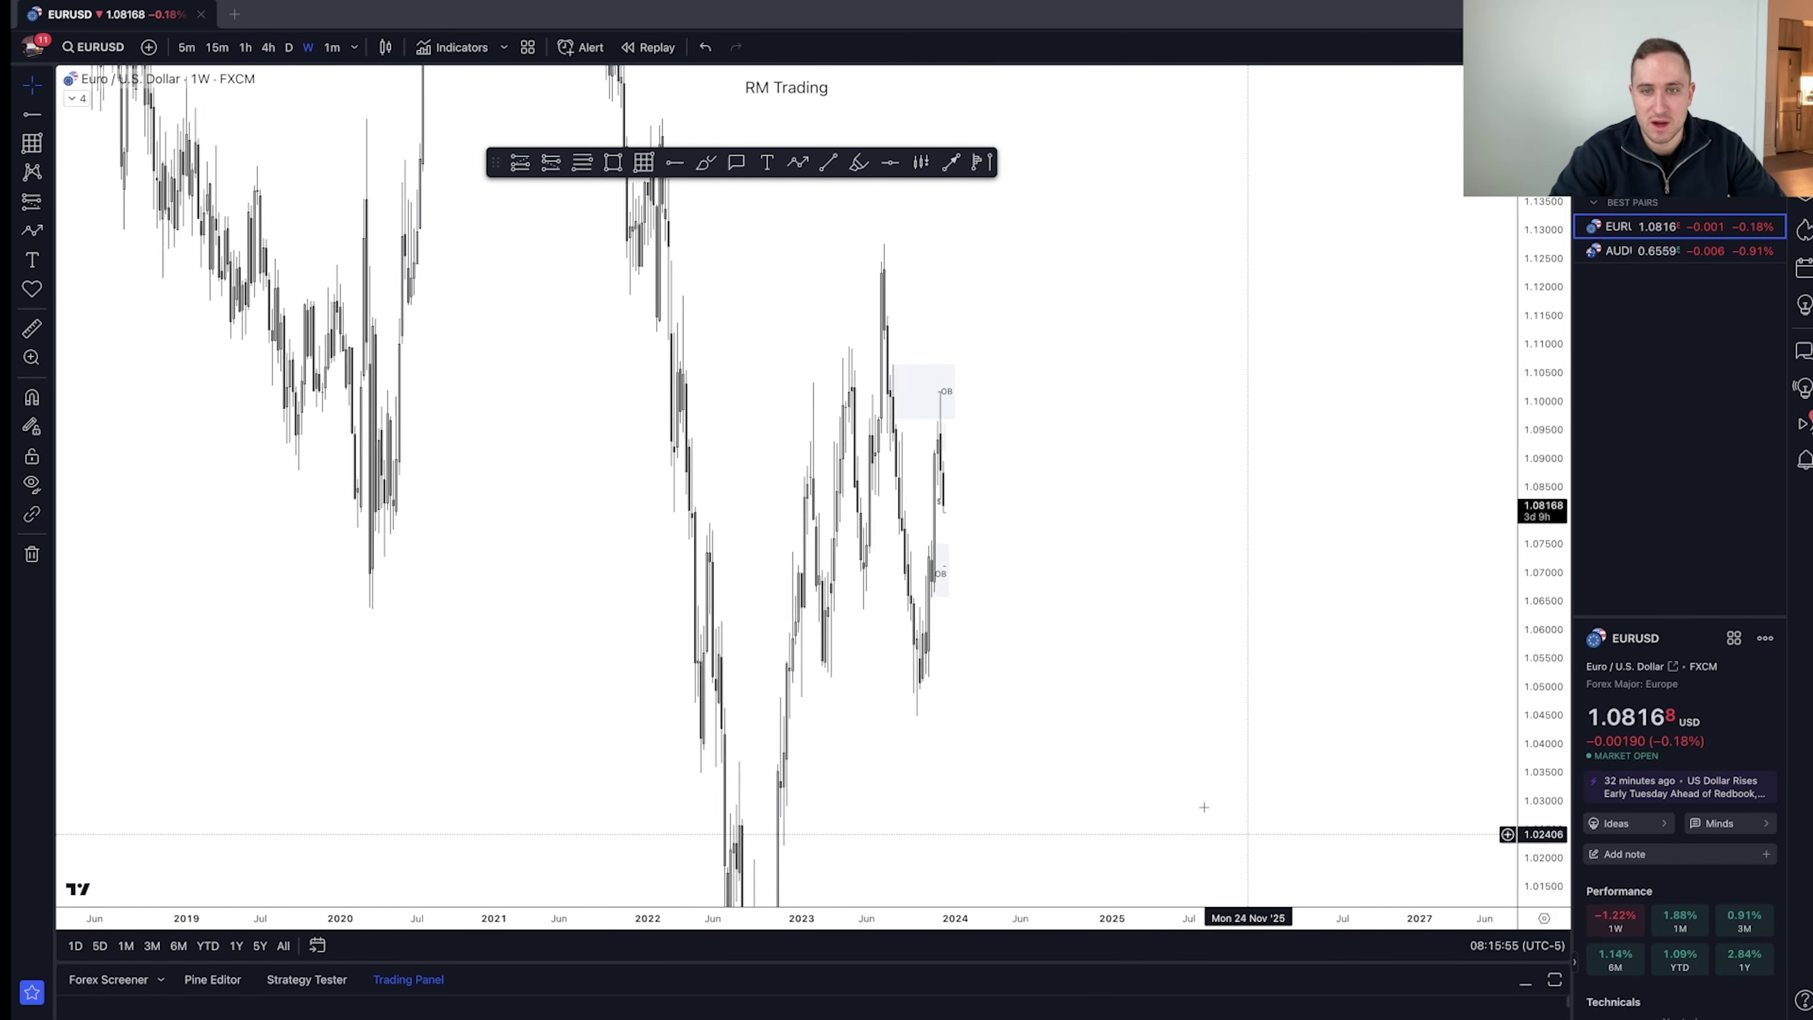
pyautogui.scroll(5, 1181, 662)
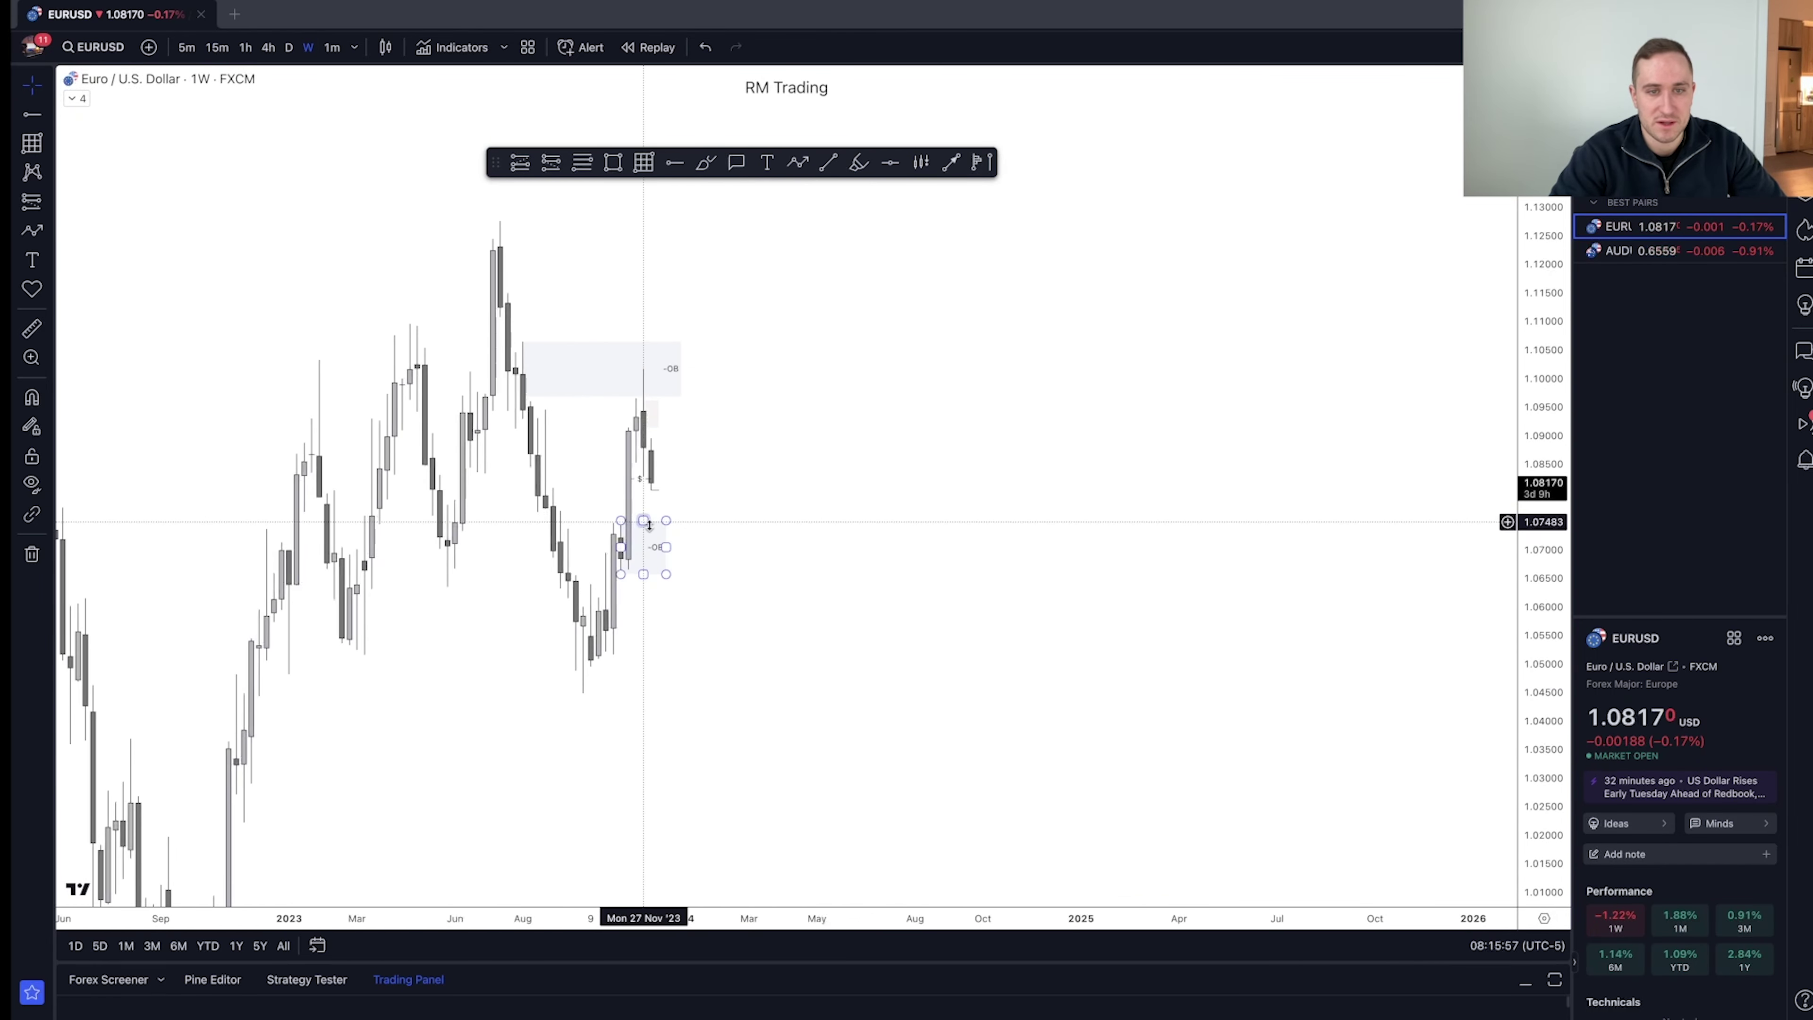
pyautogui.click(268, 47)
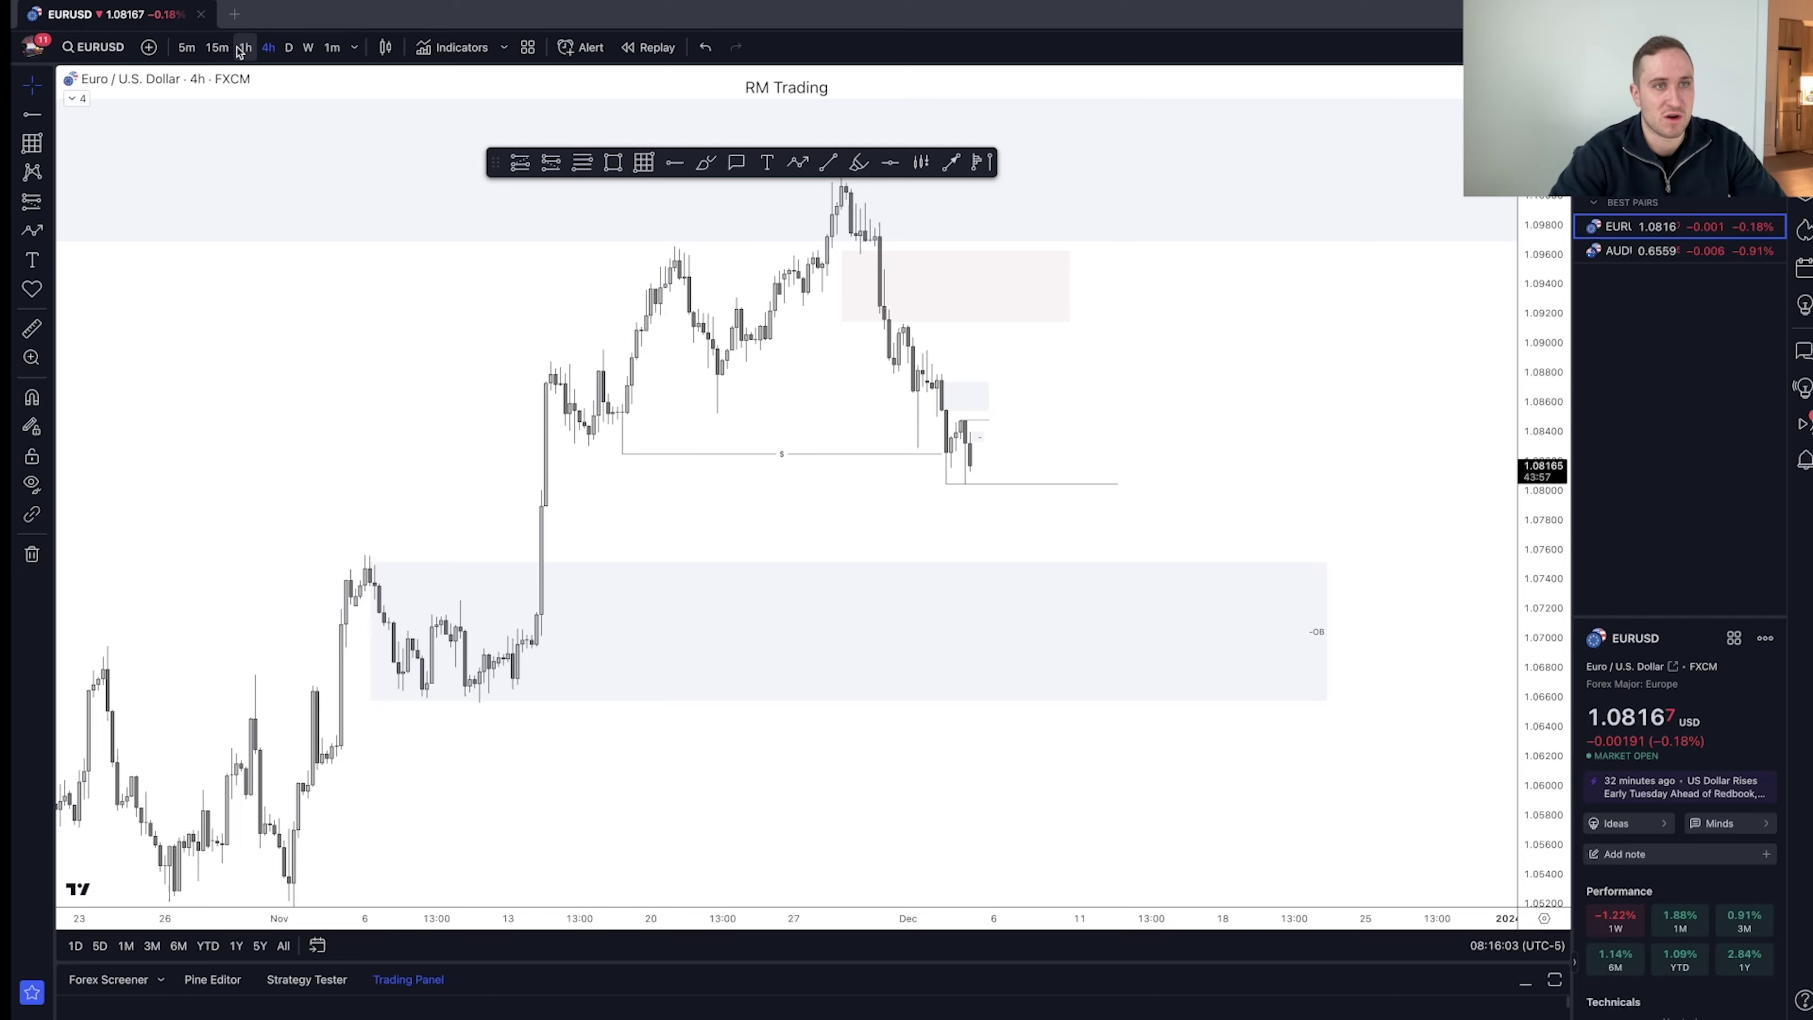
pyautogui.click(217, 47)
# - Open and dismiss the price-level options, then recenter the recent price action
pyautogui.click(1507, 604)
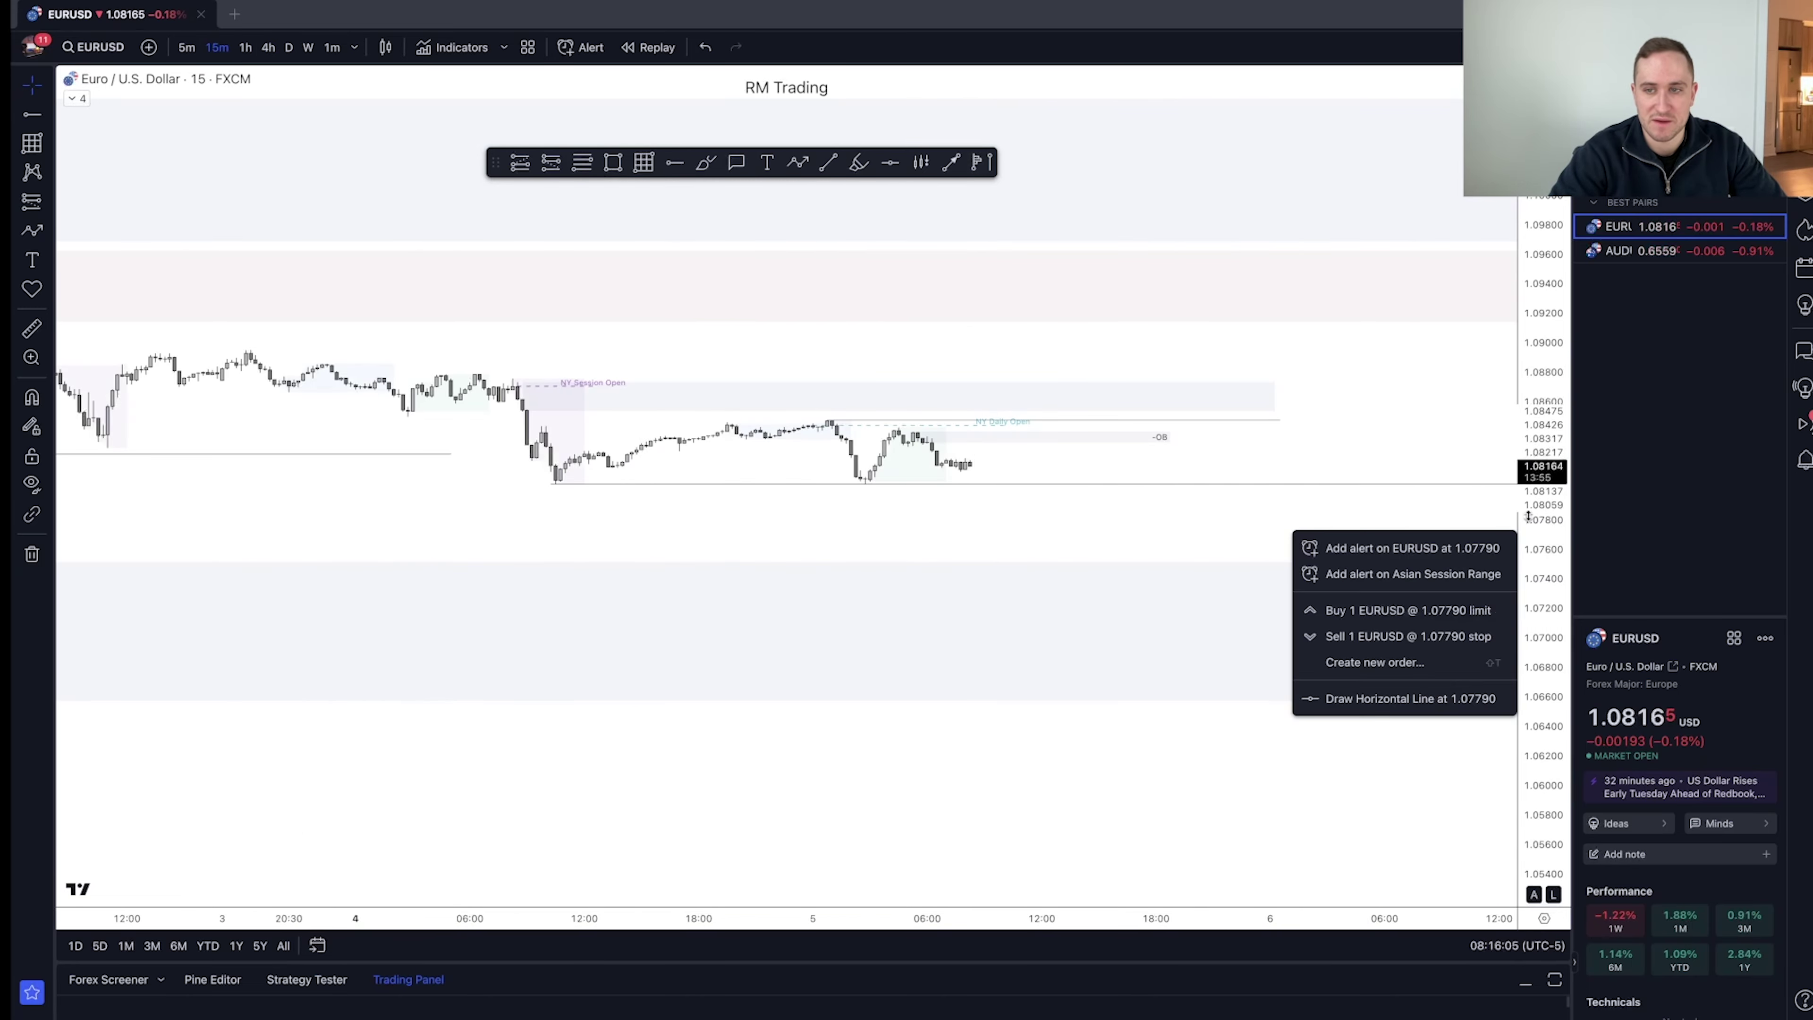
pyautogui.click(1214, 629)
pyautogui.moveTo(1204, 632)
pyautogui.mouseDown()
pyautogui.moveTo(1060, 514)
pyautogui.moveTo(923, 608)
pyautogui.moveTo(850, 580)
pyautogui.moveTo(861, 569)
pyautogui.mouseUp()
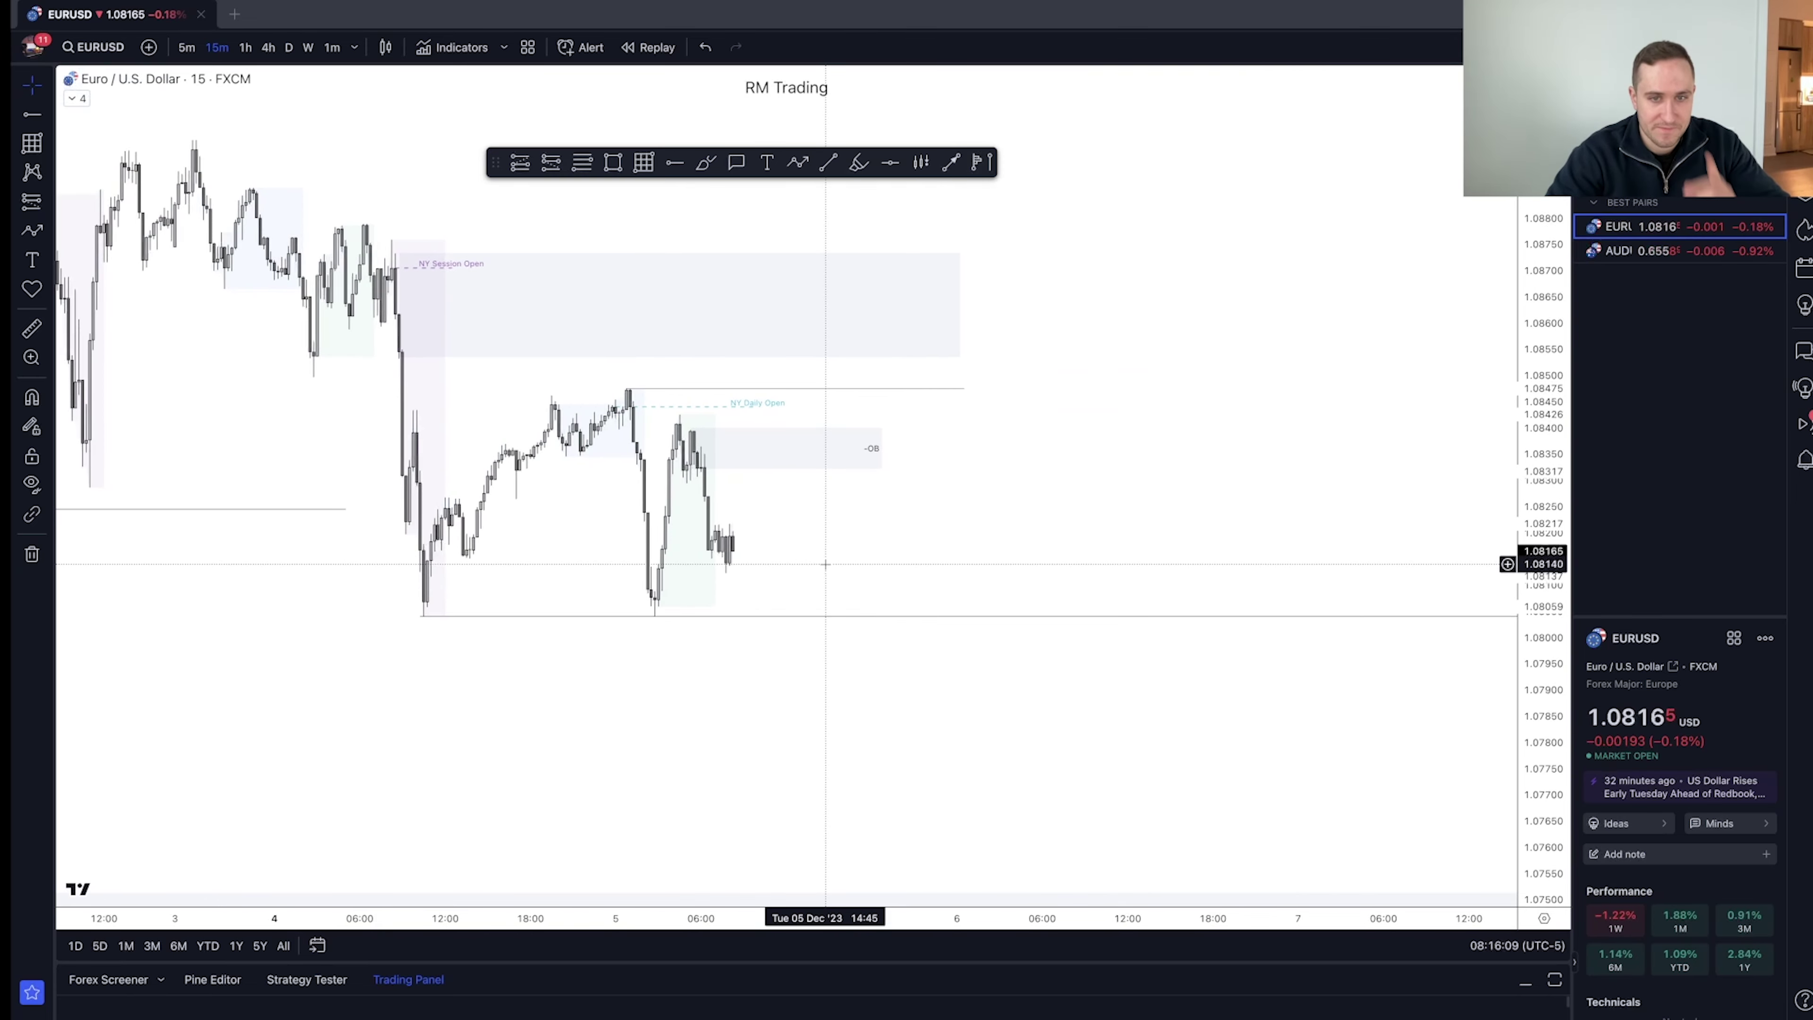
# - Sketch a brush rally toward the upper zone with a second peak, then undo the last stroke
pyautogui.click(703, 164)
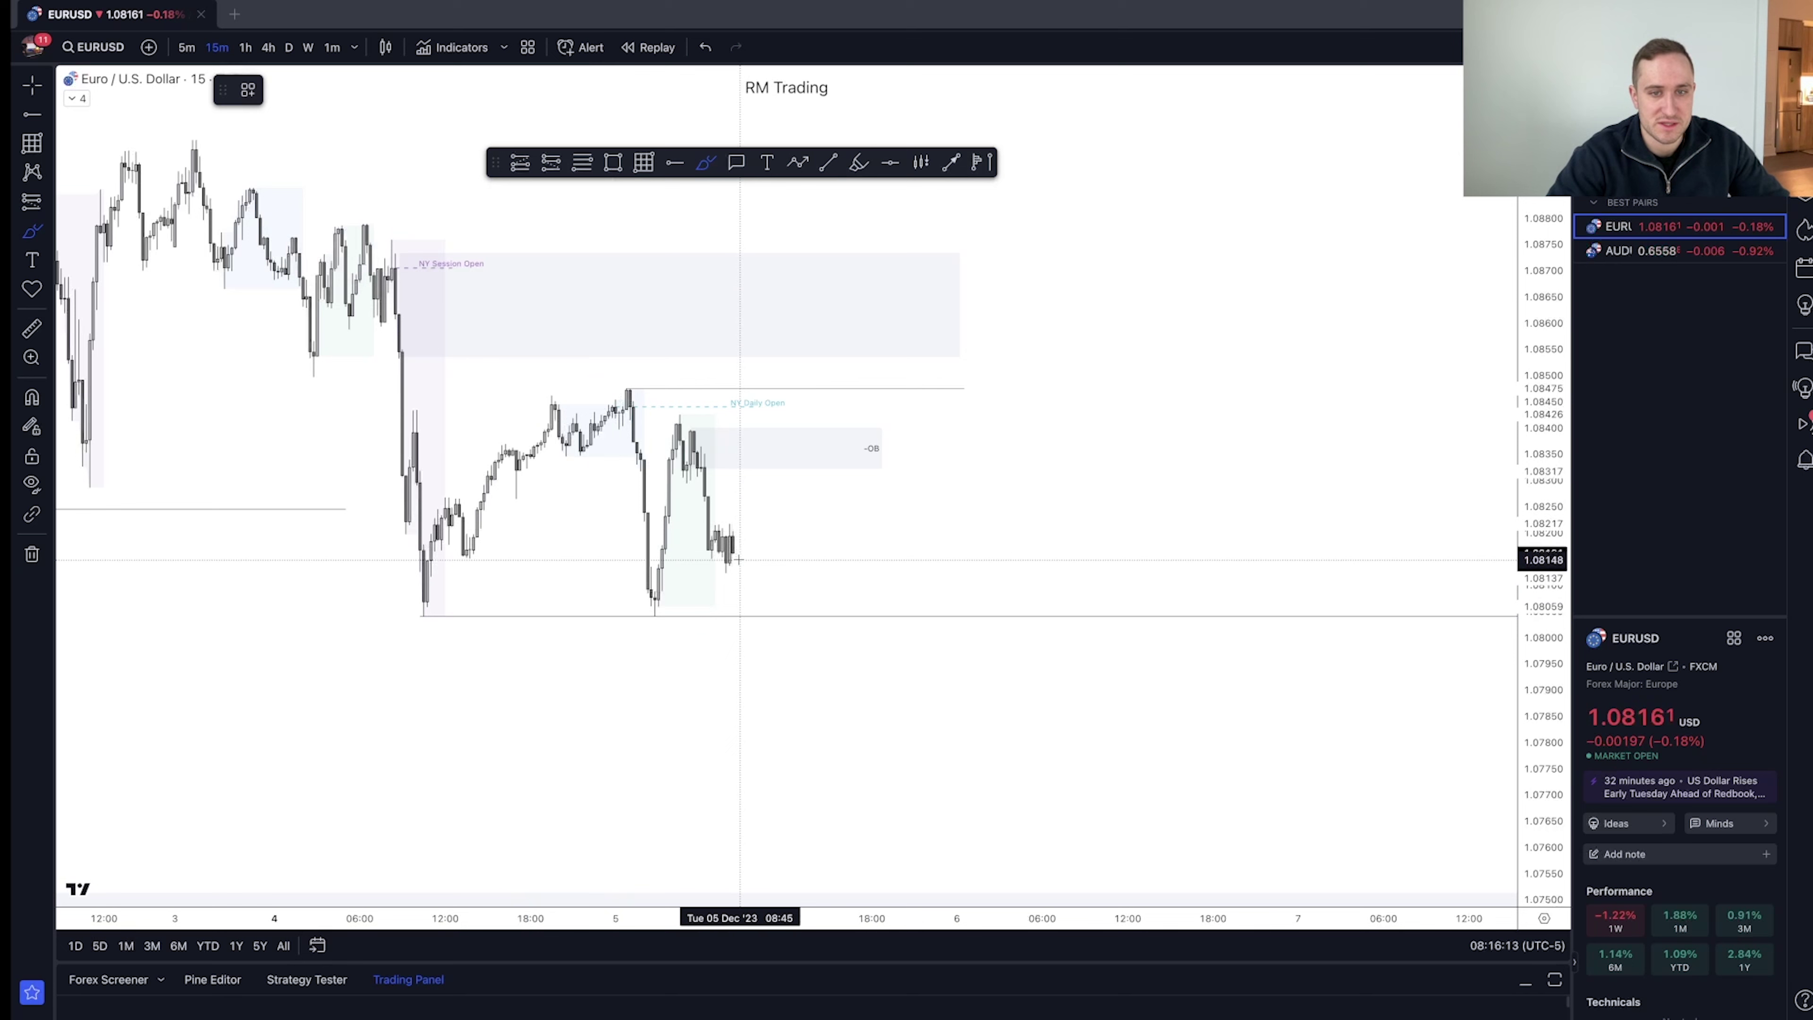
pyautogui.moveTo(748, 556)
pyautogui.mouseDown()
pyautogui.moveTo(807, 450)
pyautogui.moveTo(813, 488)
pyautogui.moveTo(828, 468)
pyautogui.moveTo(843, 616)
pyautogui.moveTo(930, 615)
pyautogui.mouseUp()
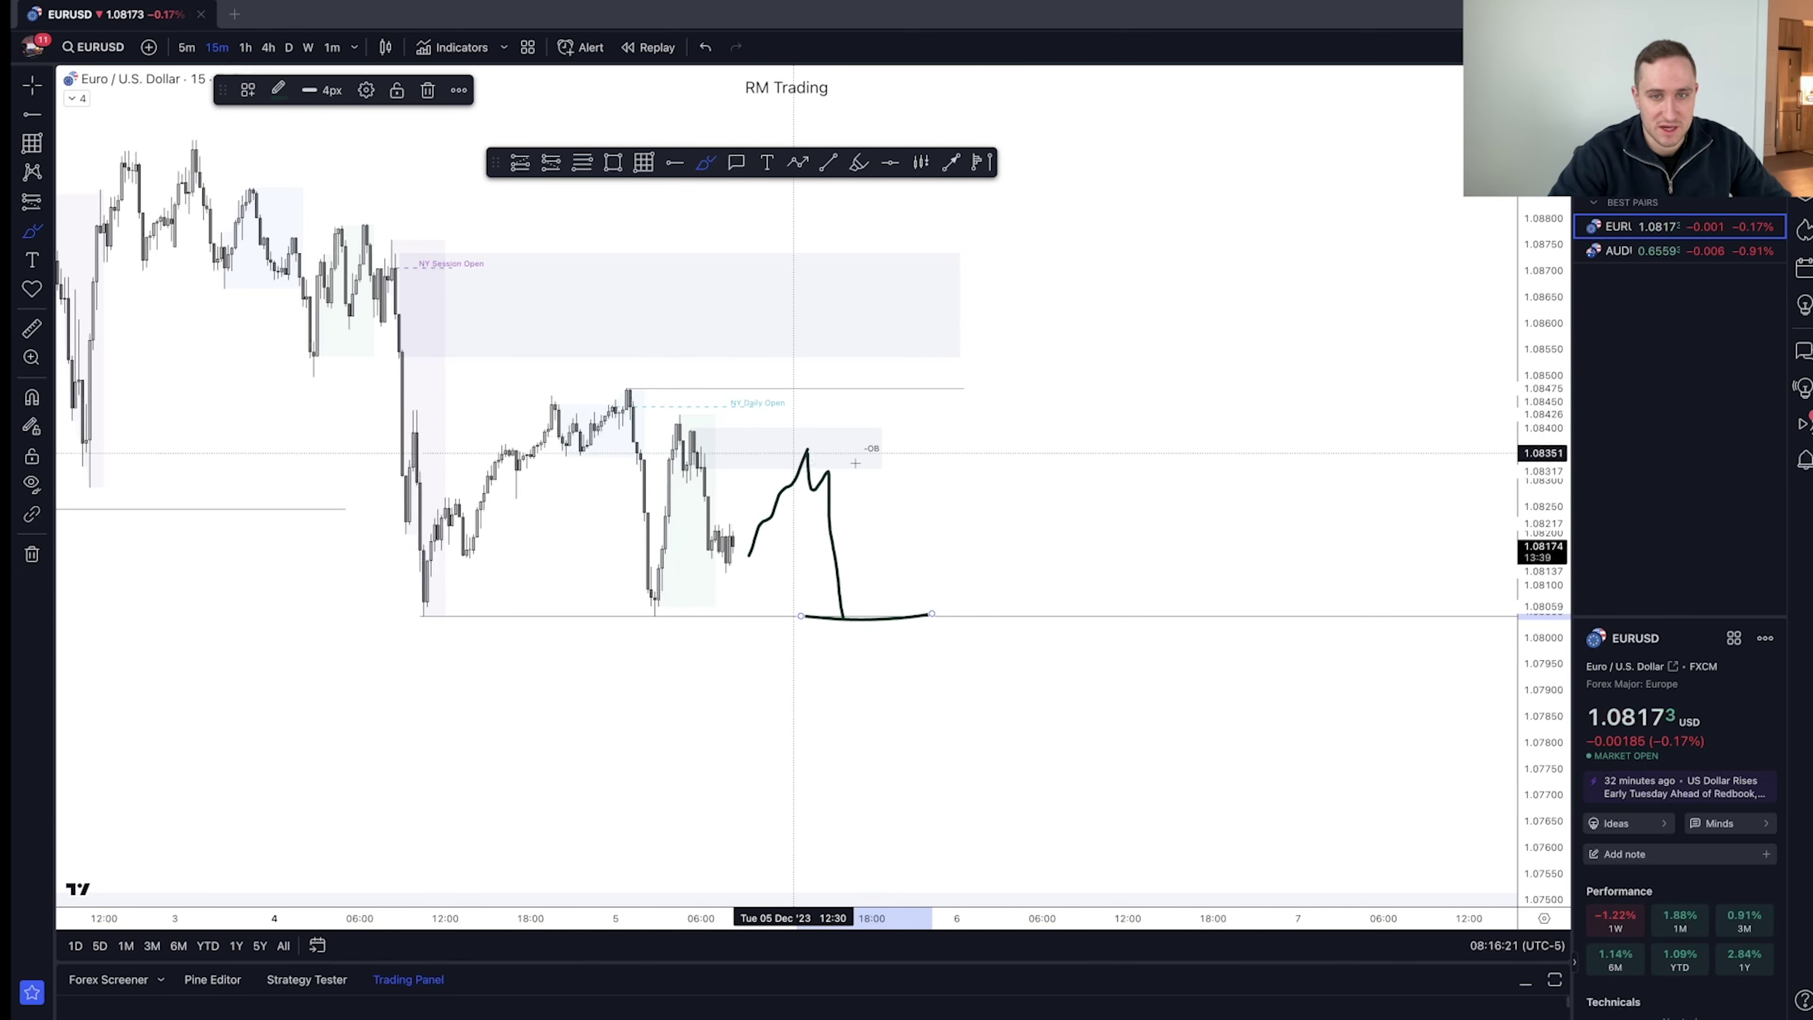
pyautogui.moveTo(812, 430)
pyautogui.mouseDown()
pyautogui.moveTo(839, 326)
pyautogui.moveTo(878, 349)
pyautogui.moveTo(896, 452)
pyautogui.mouseUp()
pyautogui.scroll(-2, 958, 509)
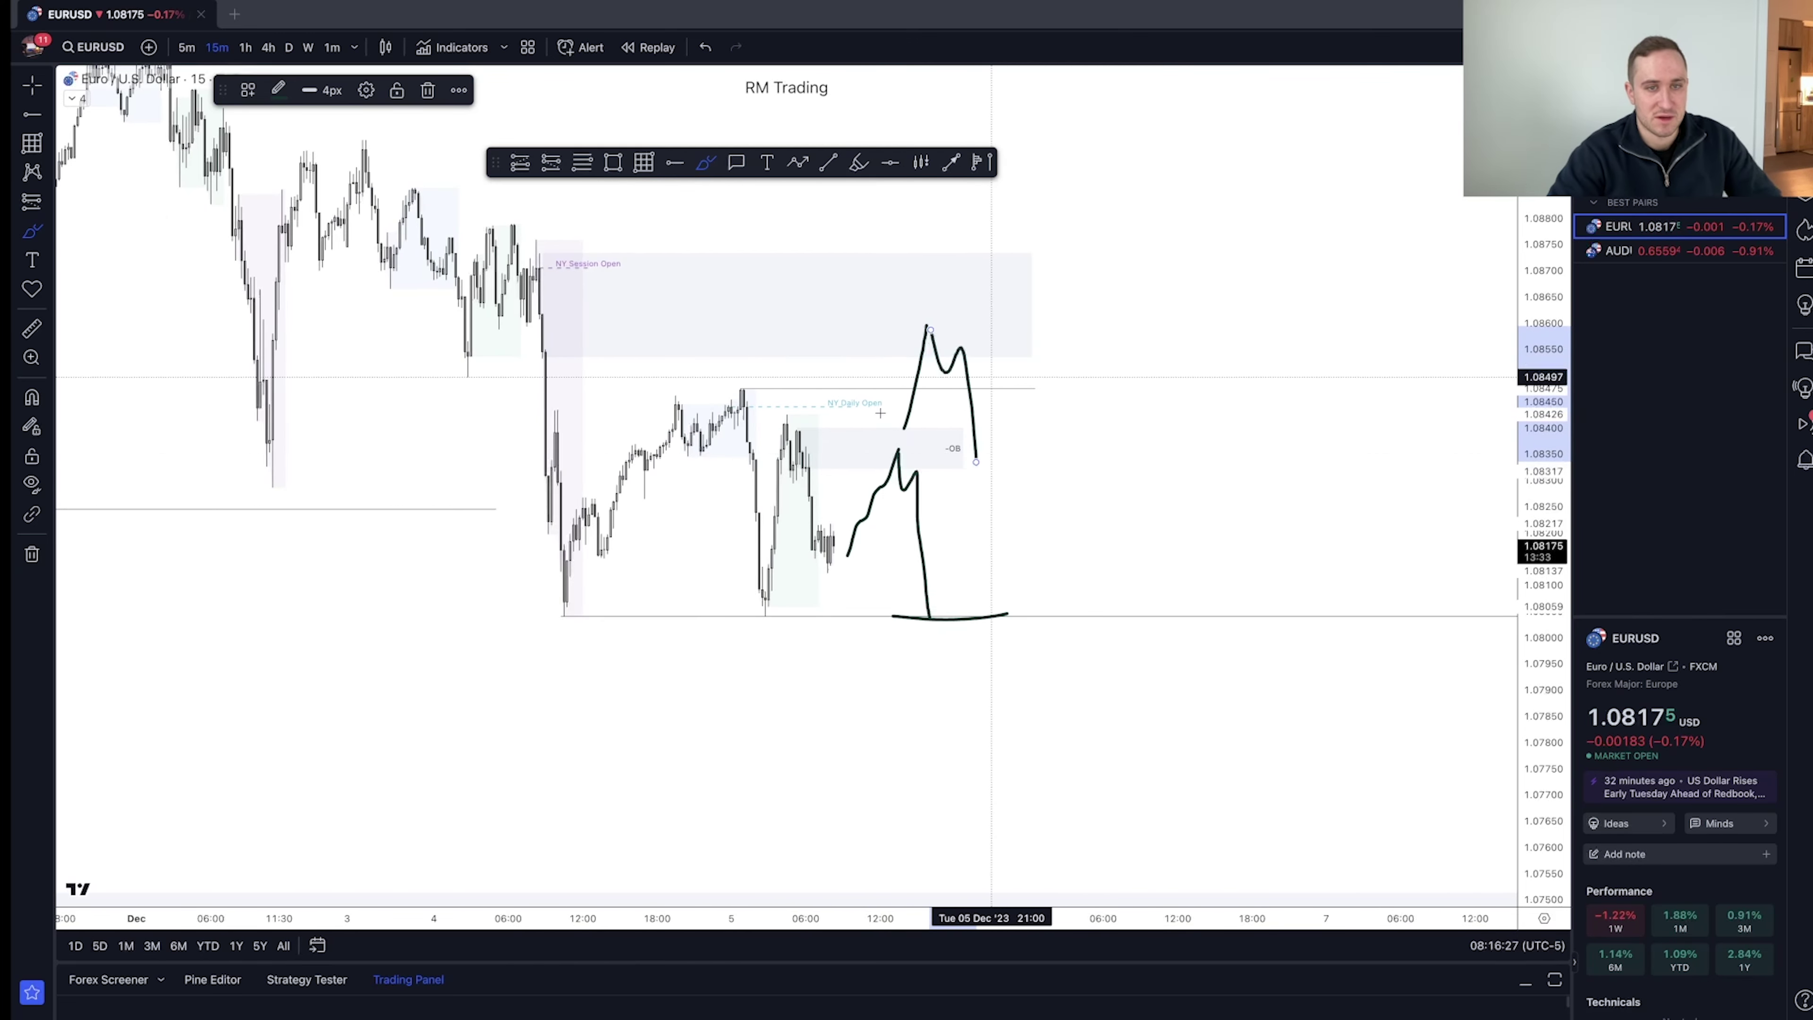
pyautogui.hotkey('ctrl', 'z')
pyautogui.hotkey('ctrl', 'z')
pyautogui.hotkey('ctrl', 'z')
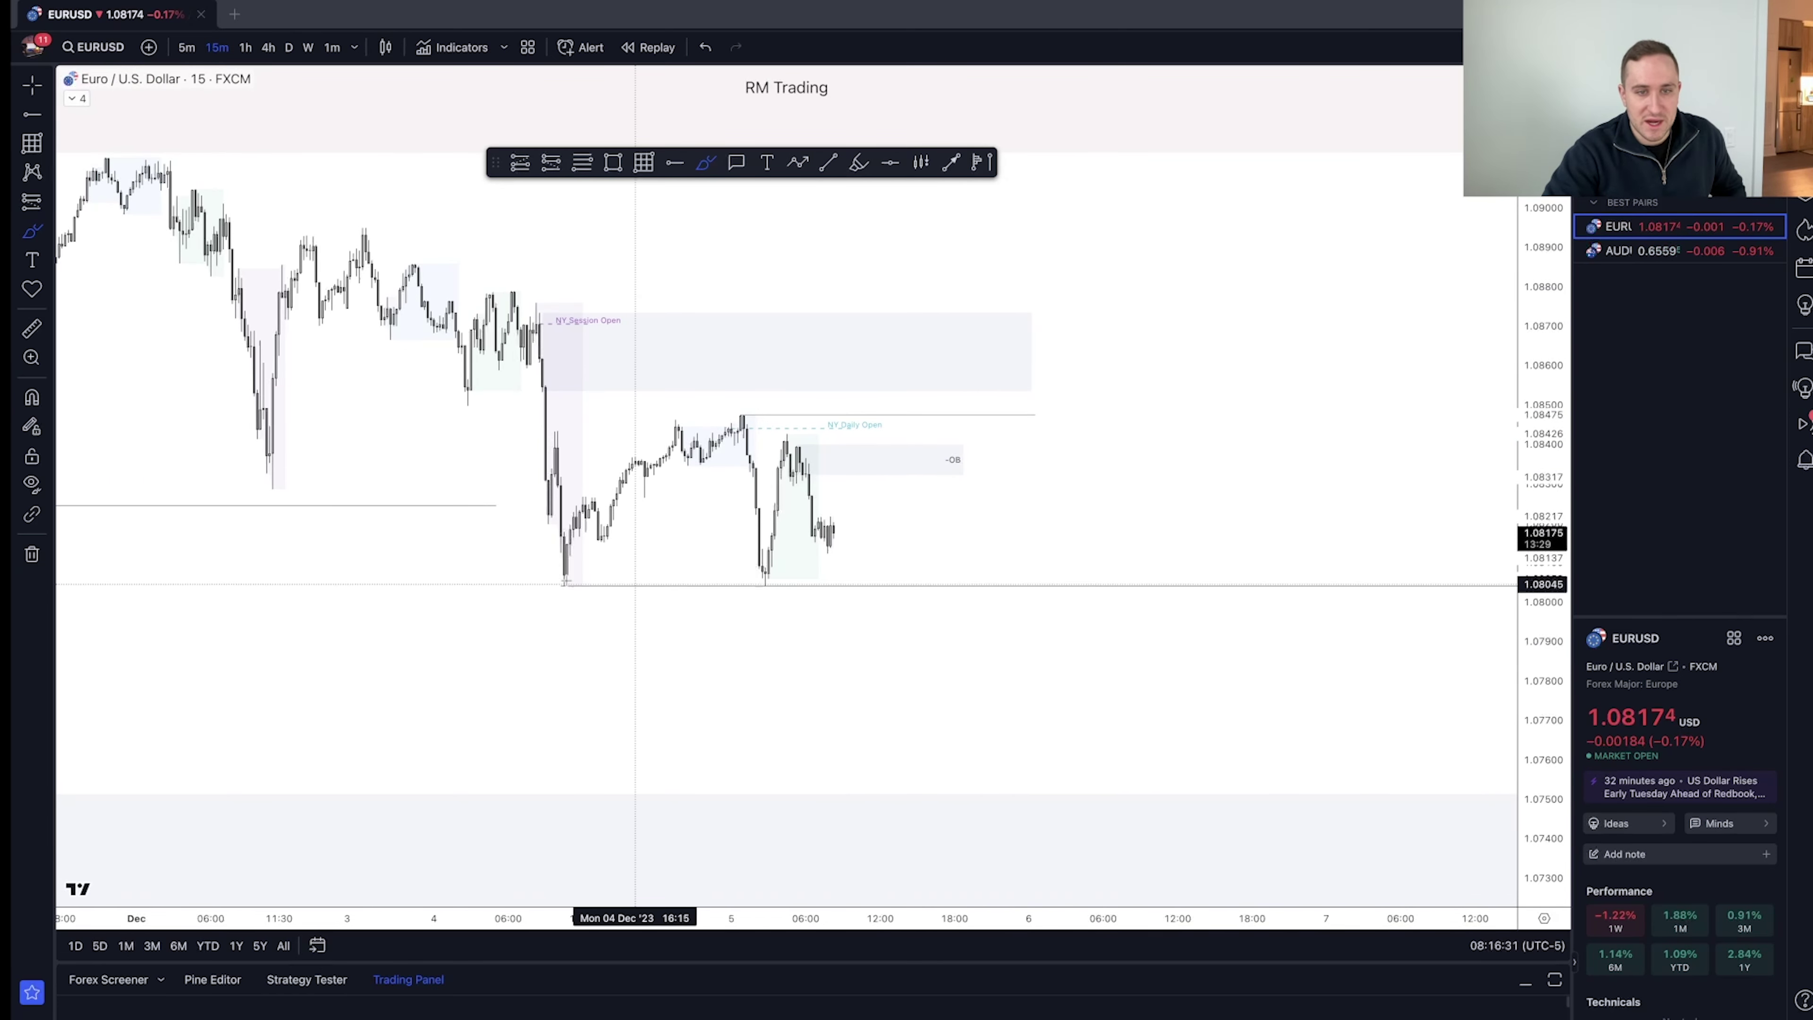
# - Brush strokes along the double-bottom lows and around the zones above, then undo them
pyautogui.moveTo(514, 580); pyautogui.dragTo(1002, 574)
pyautogui.moveTo(828, 555)
pyautogui.mouseDown()
pyautogui.moveTo(861, 639)
pyautogui.moveTo(874, 589)
pyautogui.moveTo(901, 617)
pyautogui.mouseUp()
pyautogui.moveTo(879, 554); pyautogui.dragTo(946, 559)
pyautogui.hotkey('ctrl', 'z')
pyautogui.hotkey('ctrl', 'z')
pyautogui.hotkey('ctrl', 'z')
pyautogui.hotkey('ctrl', 'z')
pyautogui.hotkey('ctrl', 'z')
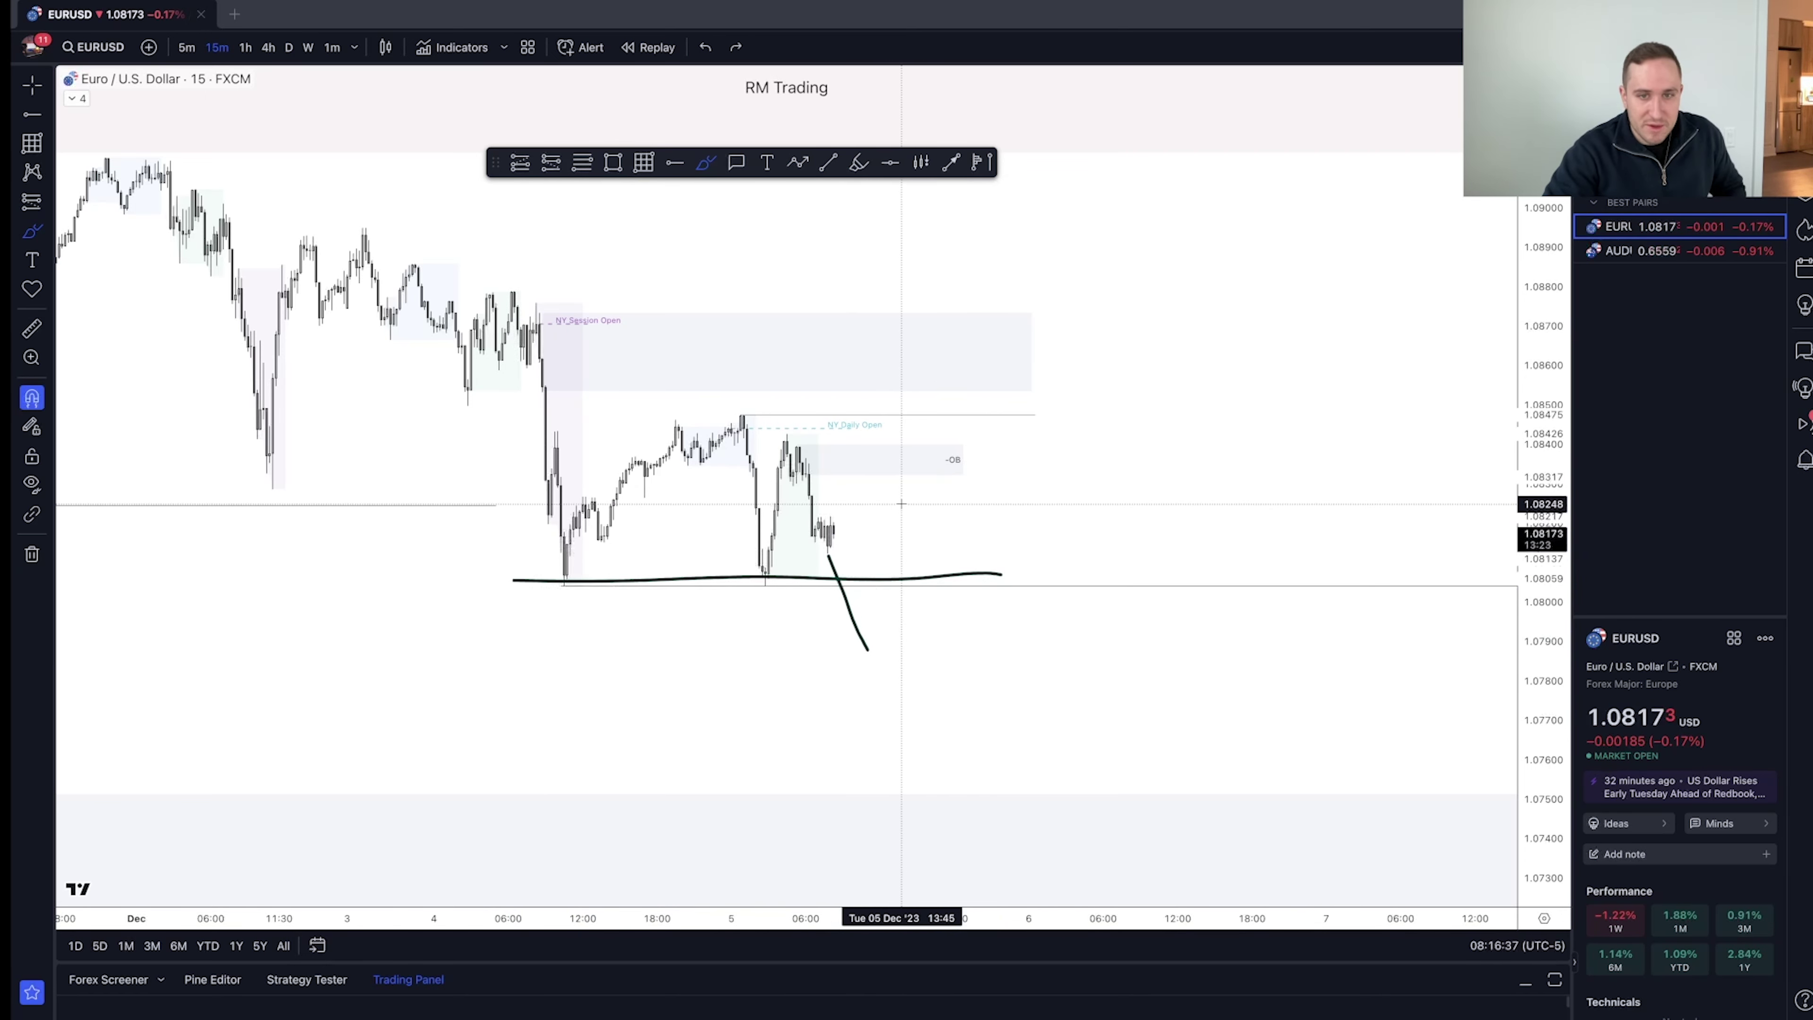
pyautogui.moveTo(887, 447); pyautogui.dragTo(905, 457)
pyautogui.moveTo(898, 355); pyautogui.dragTo(908, 373)
pyautogui.scroll(-1, 1042, 572)
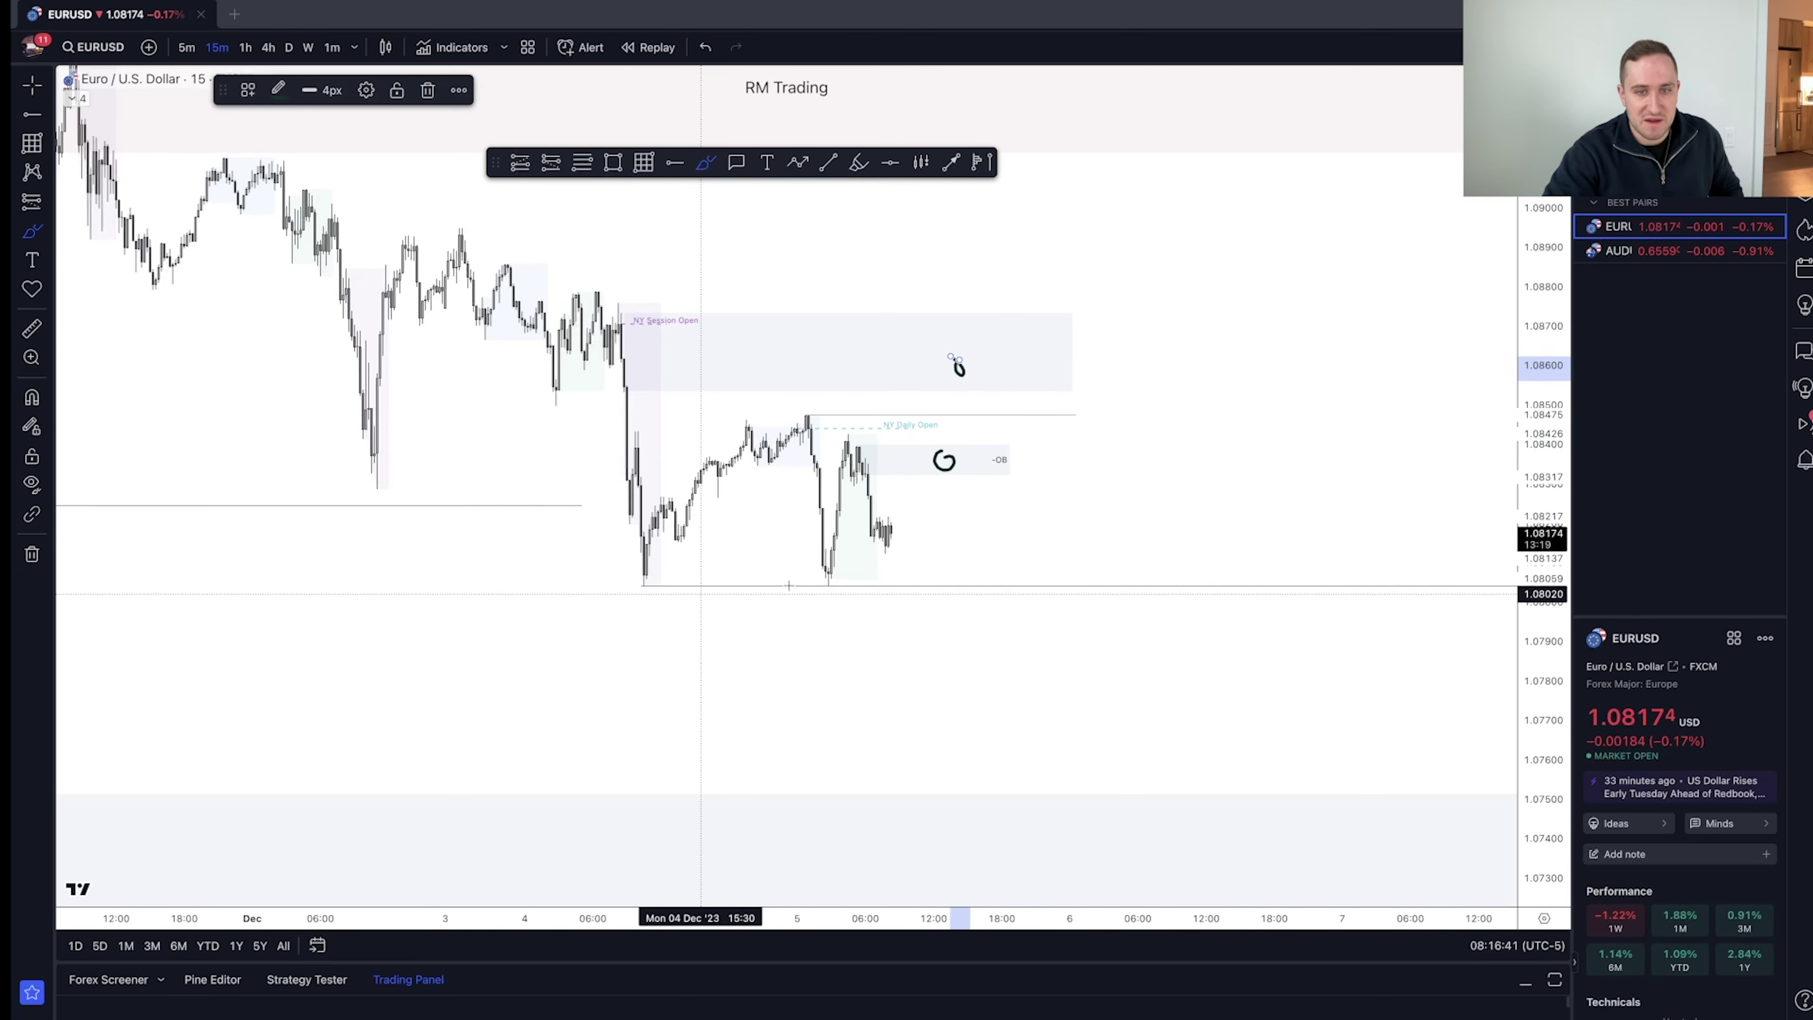
pyautogui.press('super+z')
pyautogui.press('super+z')
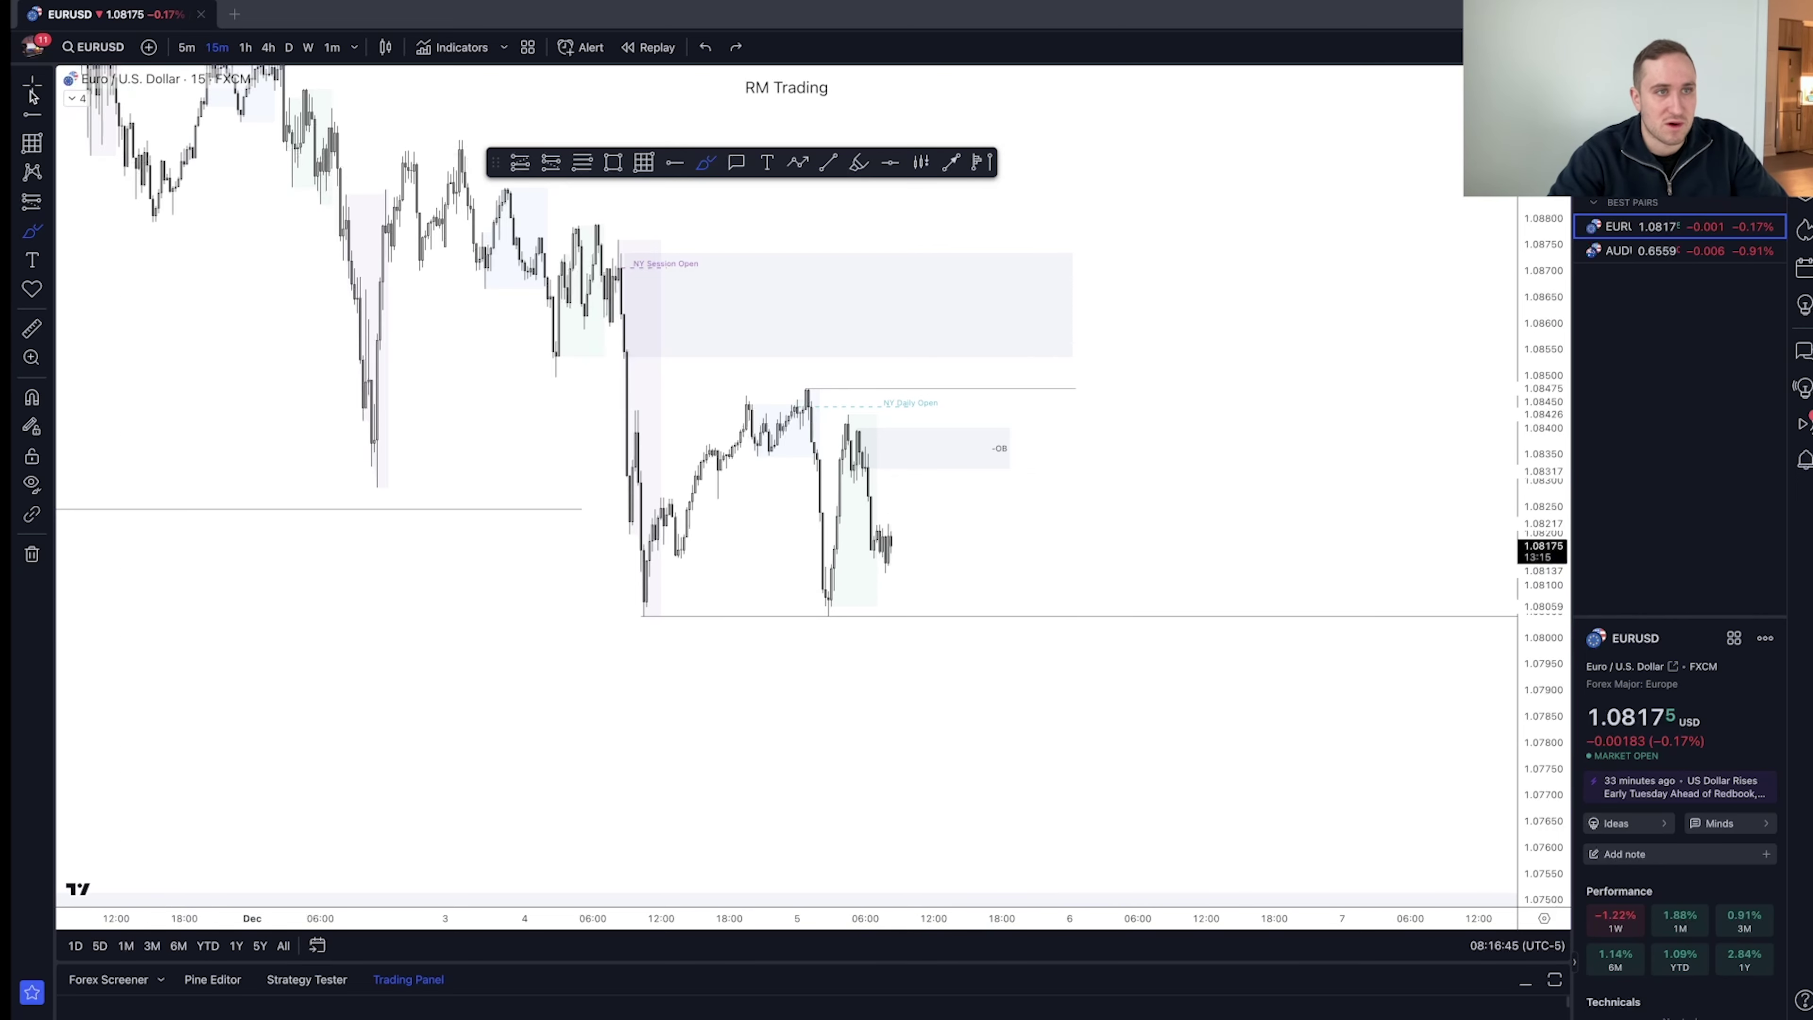
# - Switch the chart to AUDUSD and view it on daily, then 4-hour candles
pyautogui.press('Down')
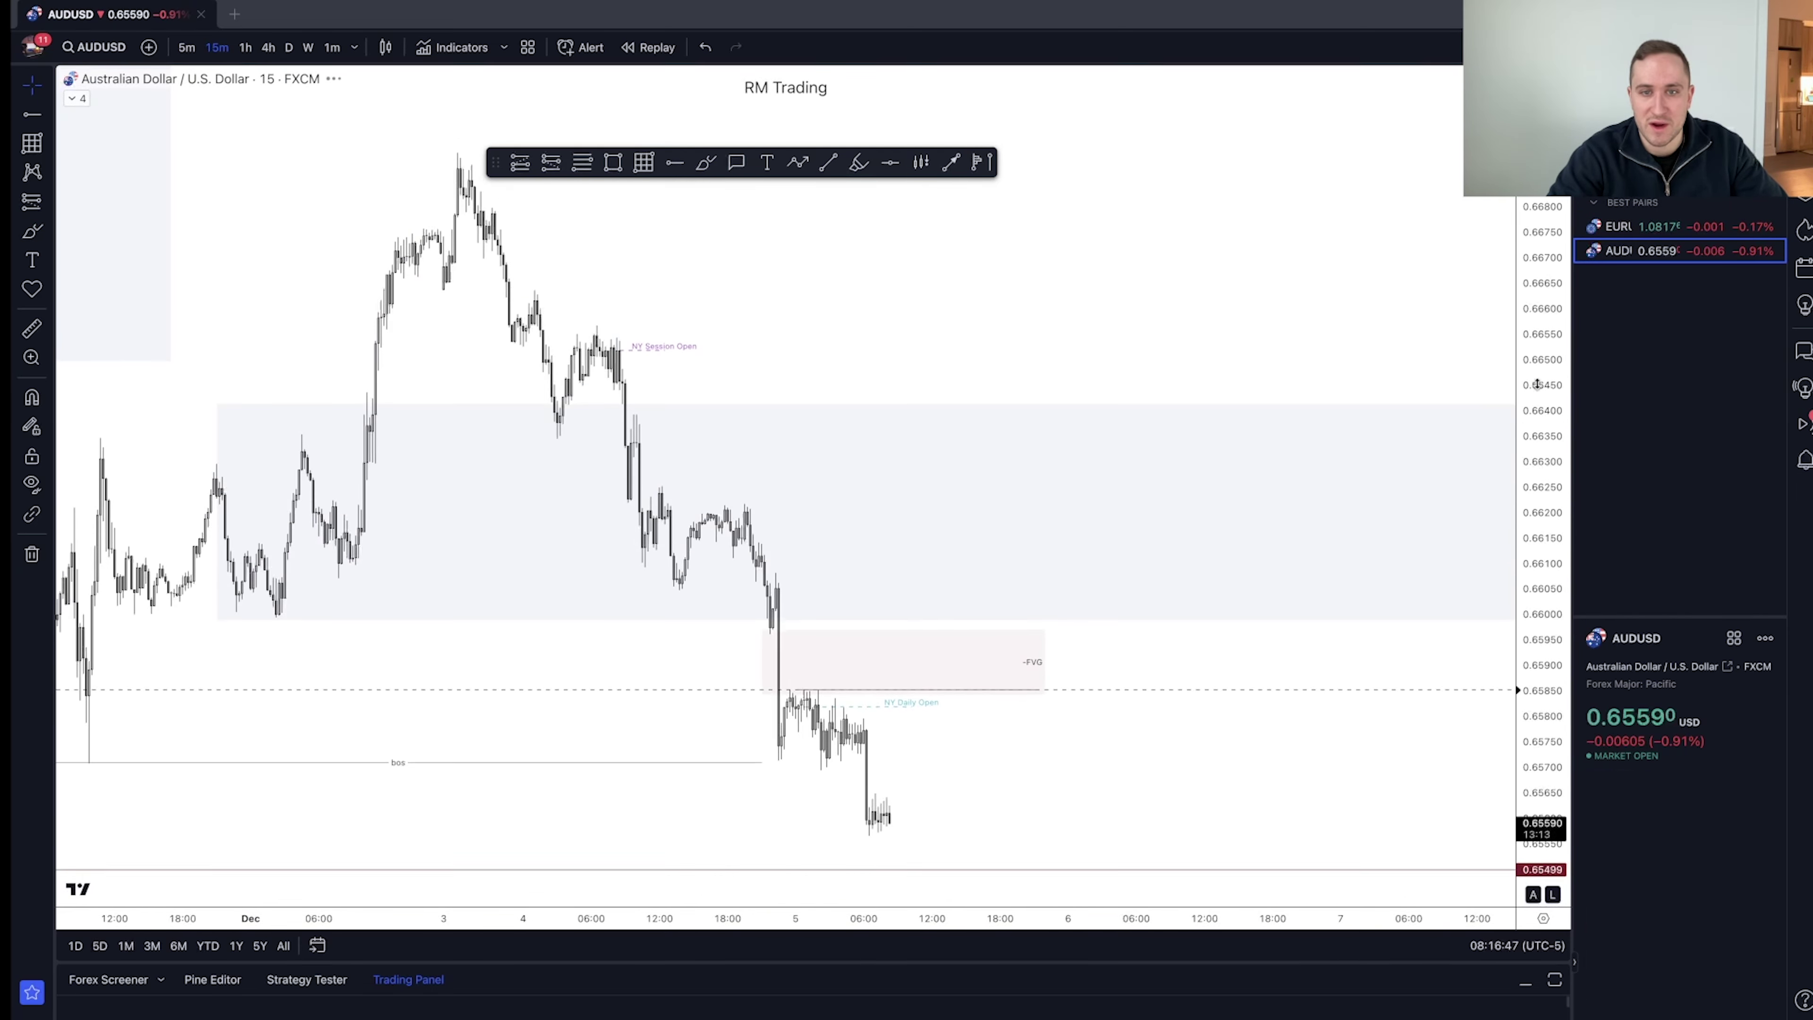
pyautogui.click(290, 46)
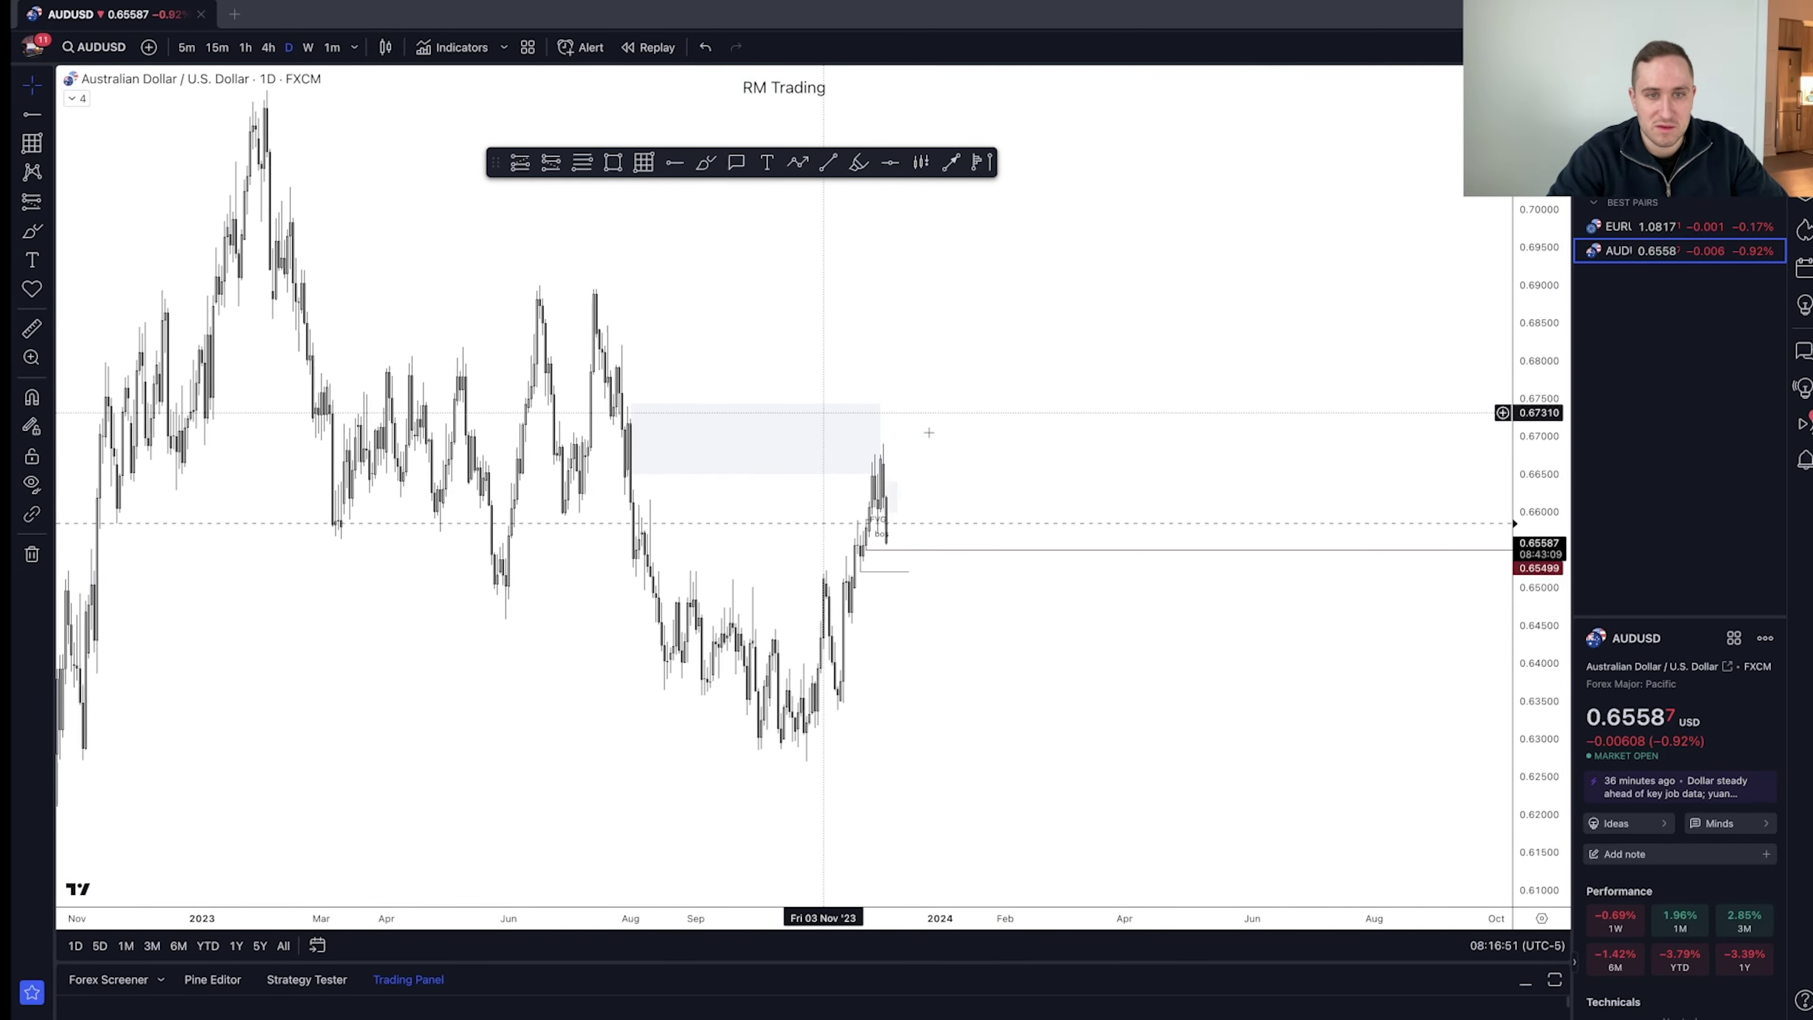
pyautogui.scroll(5, 1131, 432)
pyautogui.scroll(5, 1131, 431)
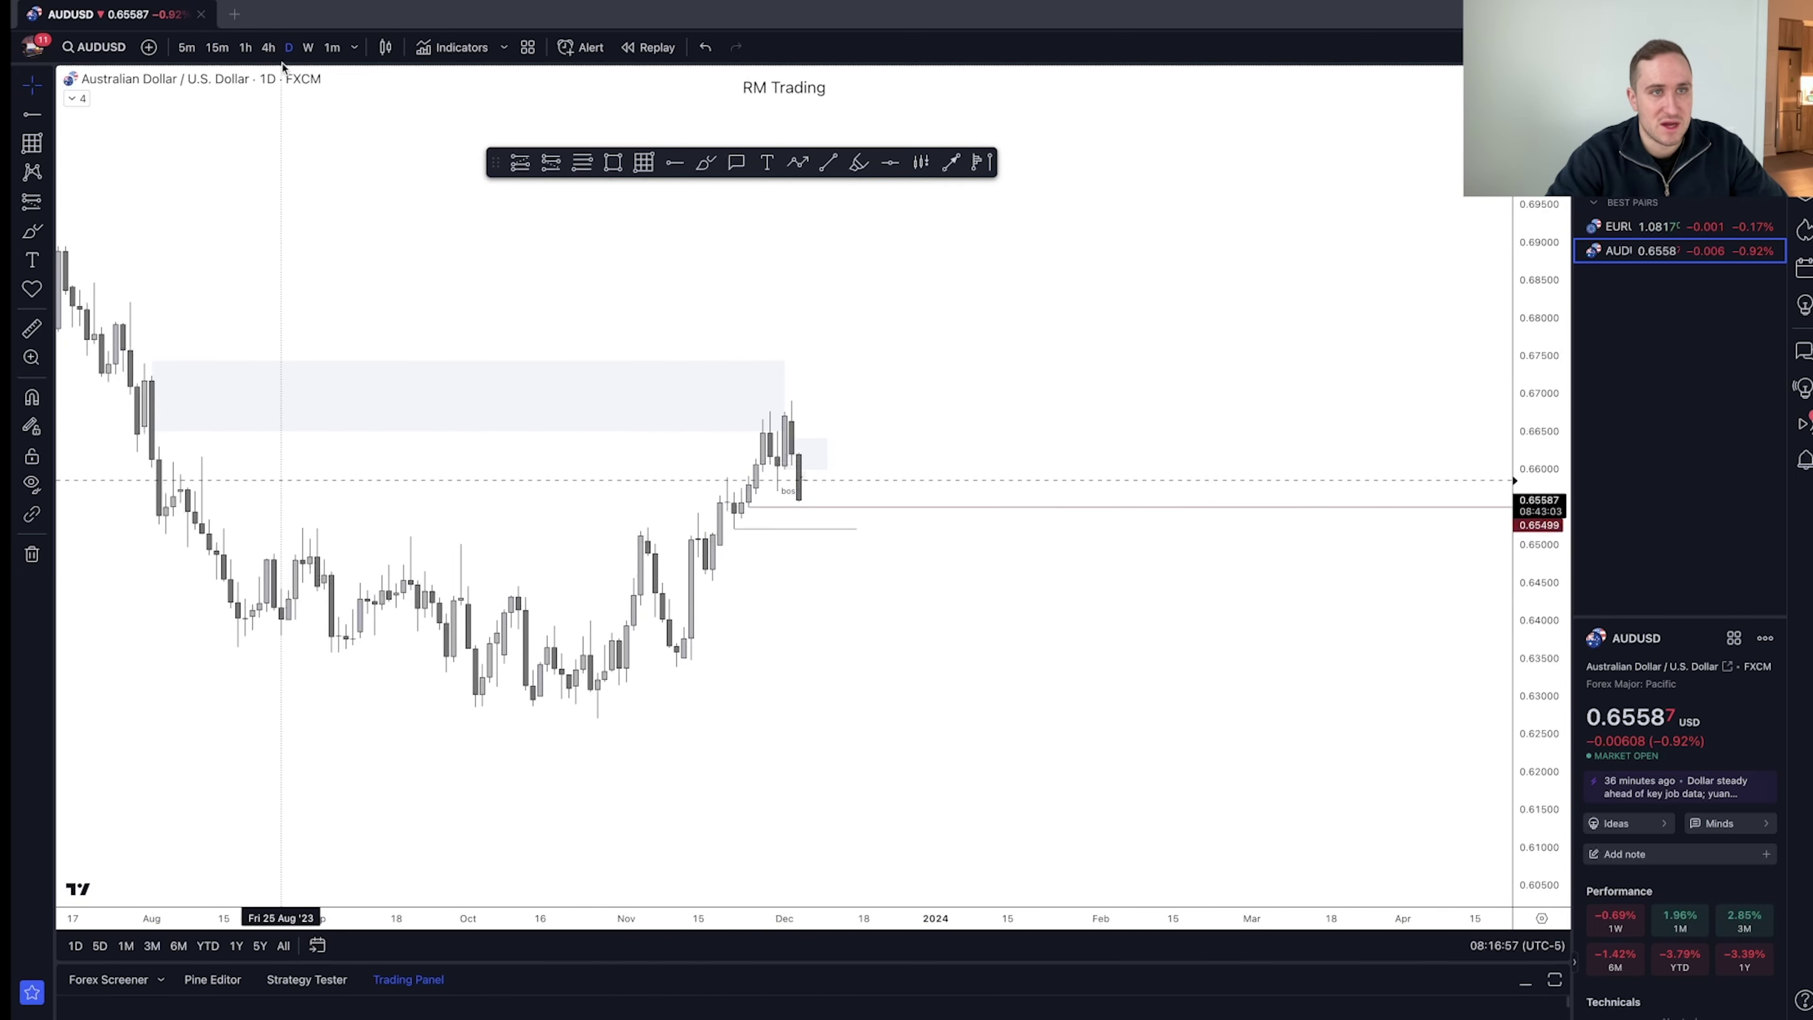
pyautogui.click(268, 47)
pyautogui.scroll(3, 1024, 627)
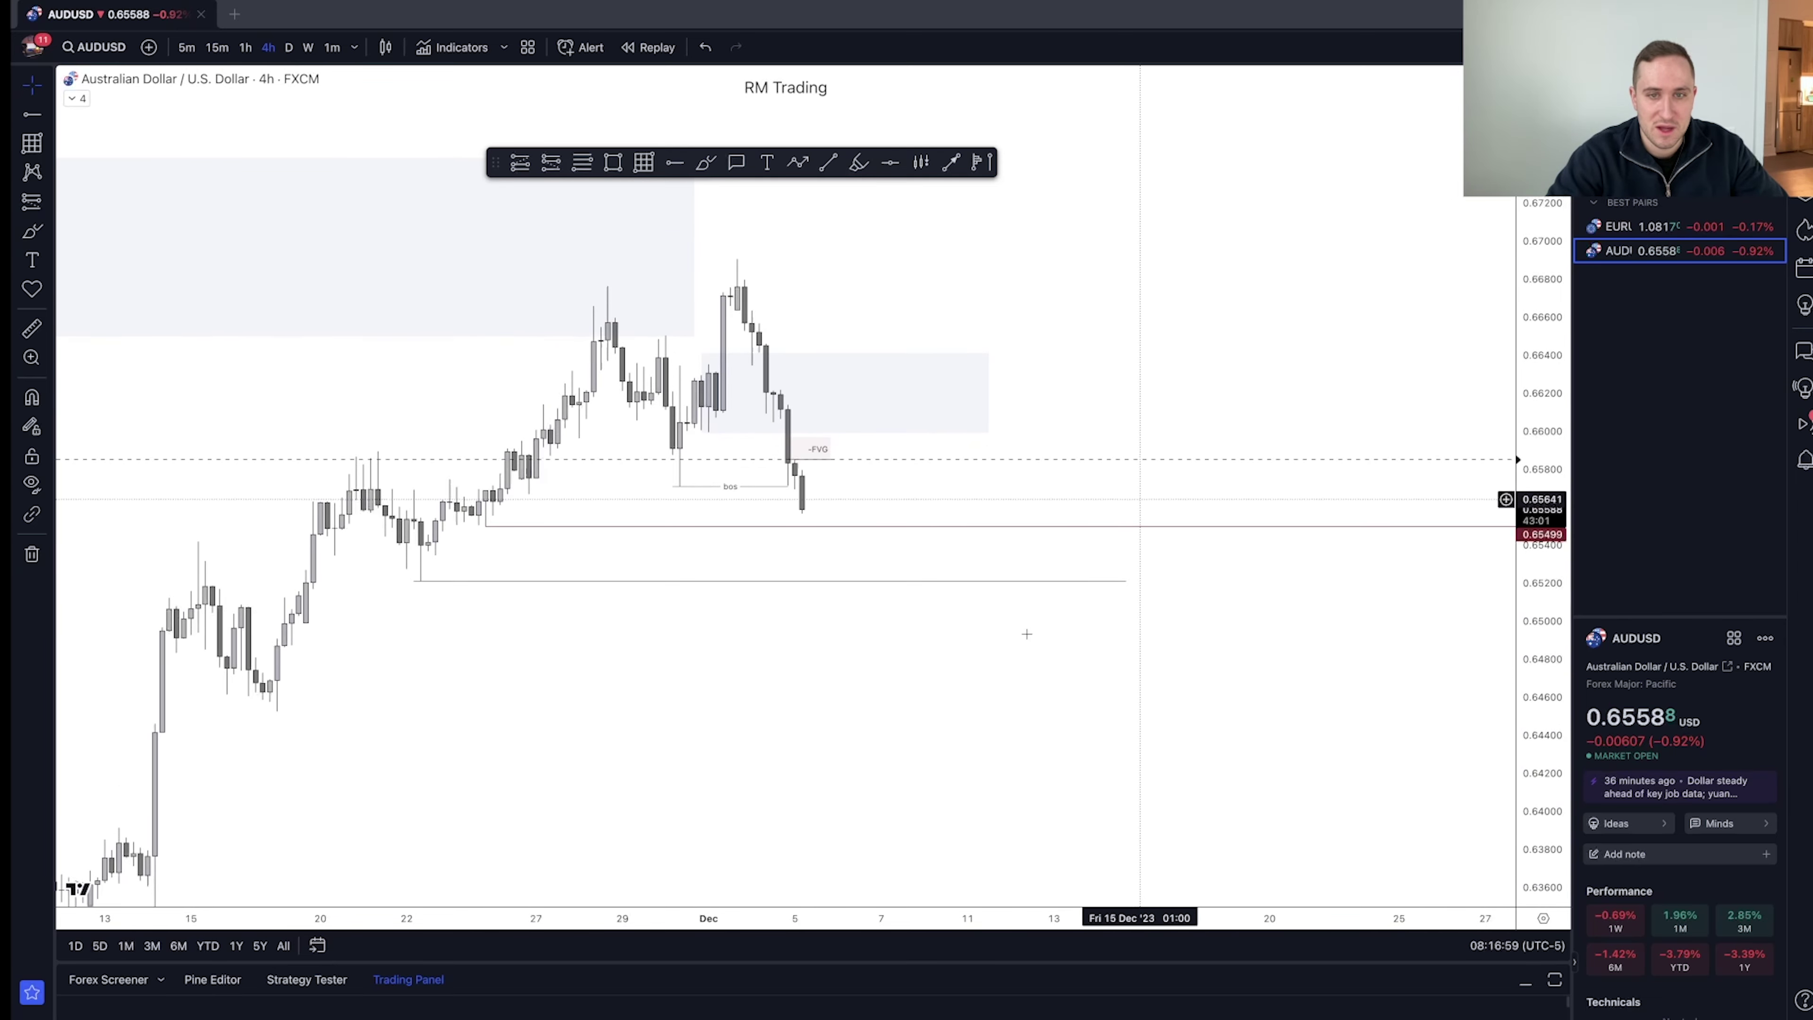
pyautogui.hscroll(1, 1121, 640)
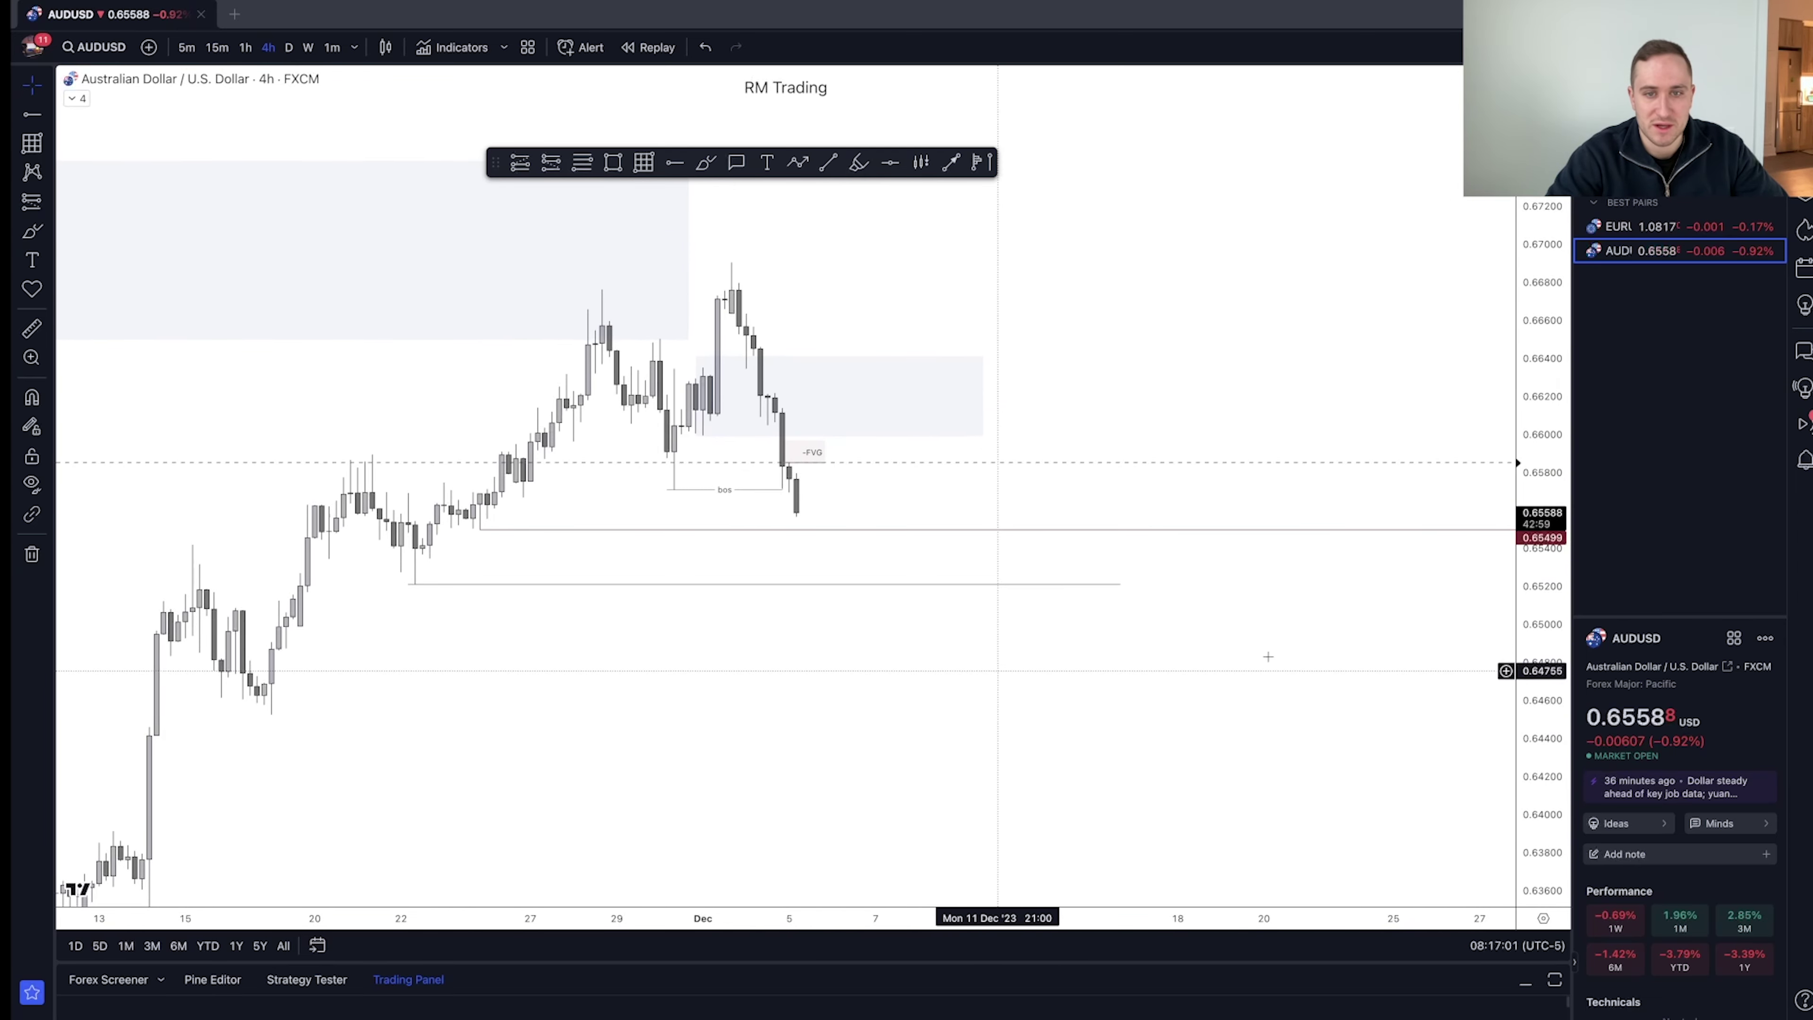
pyautogui.scroll(3, 1024, 599)
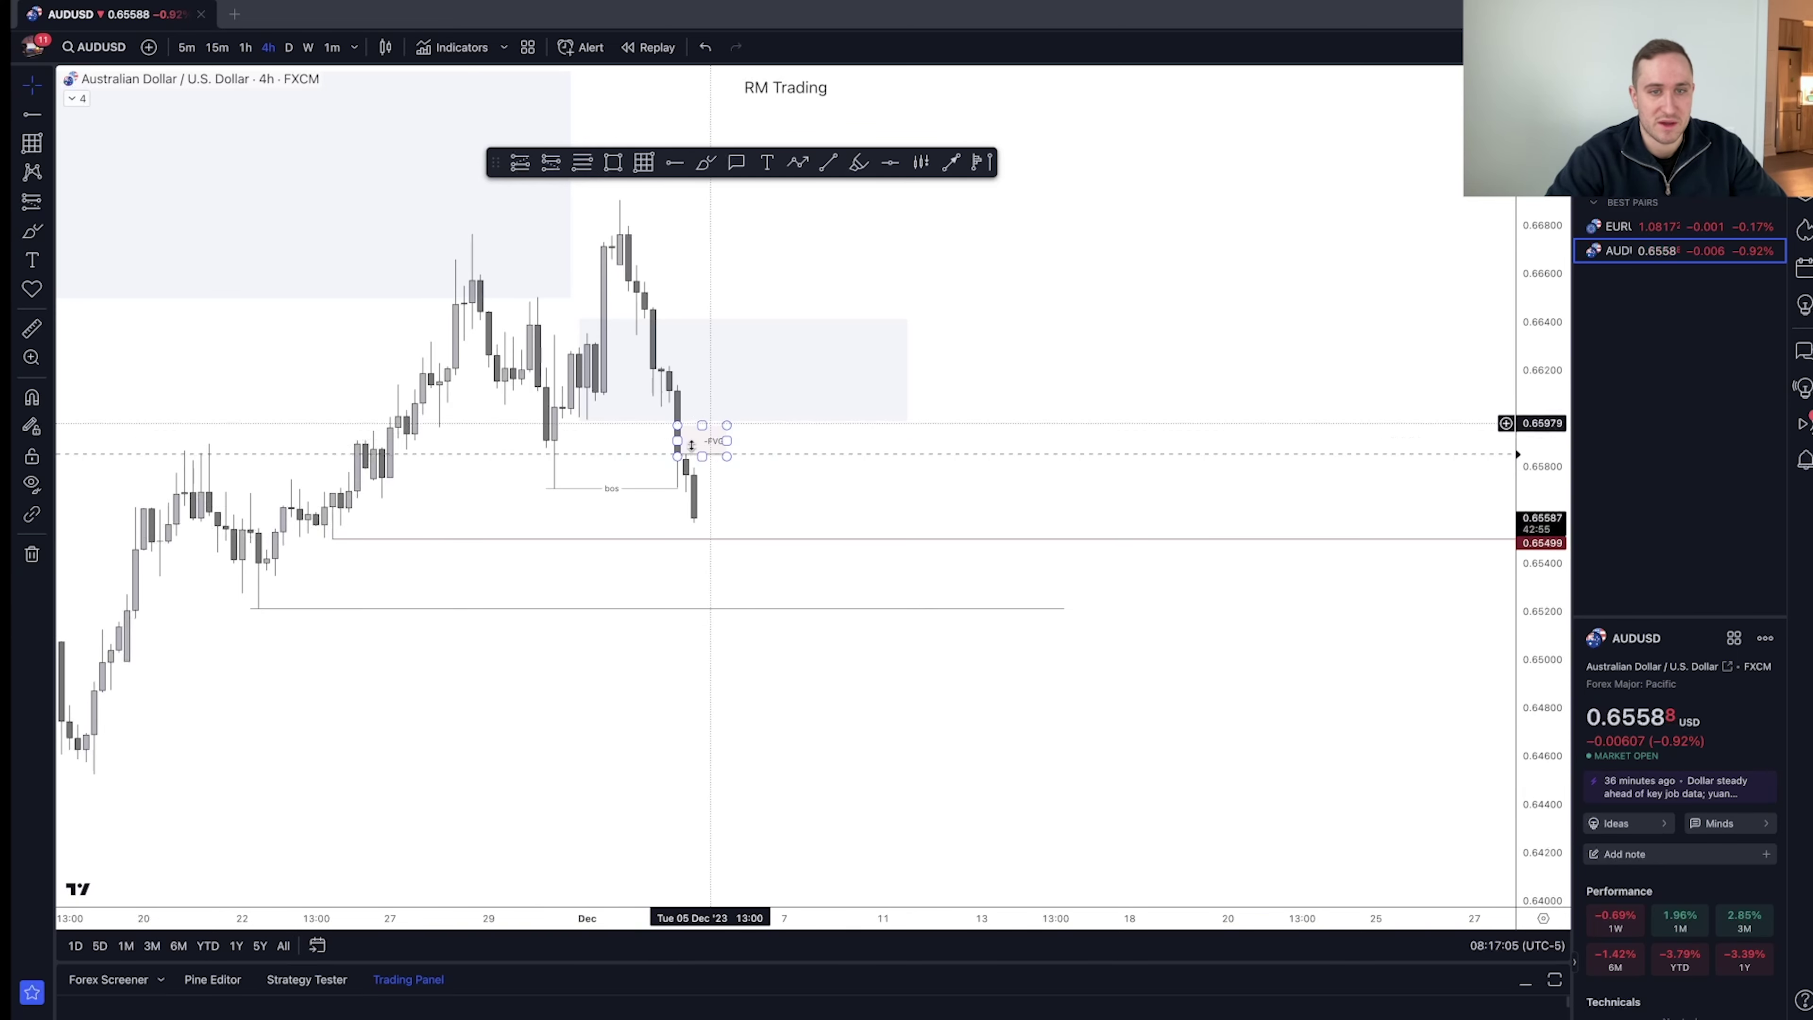
# - Select the FVG box and the large shaded zone, then move to the 1-hour timeframe
pyautogui.click(704, 454)
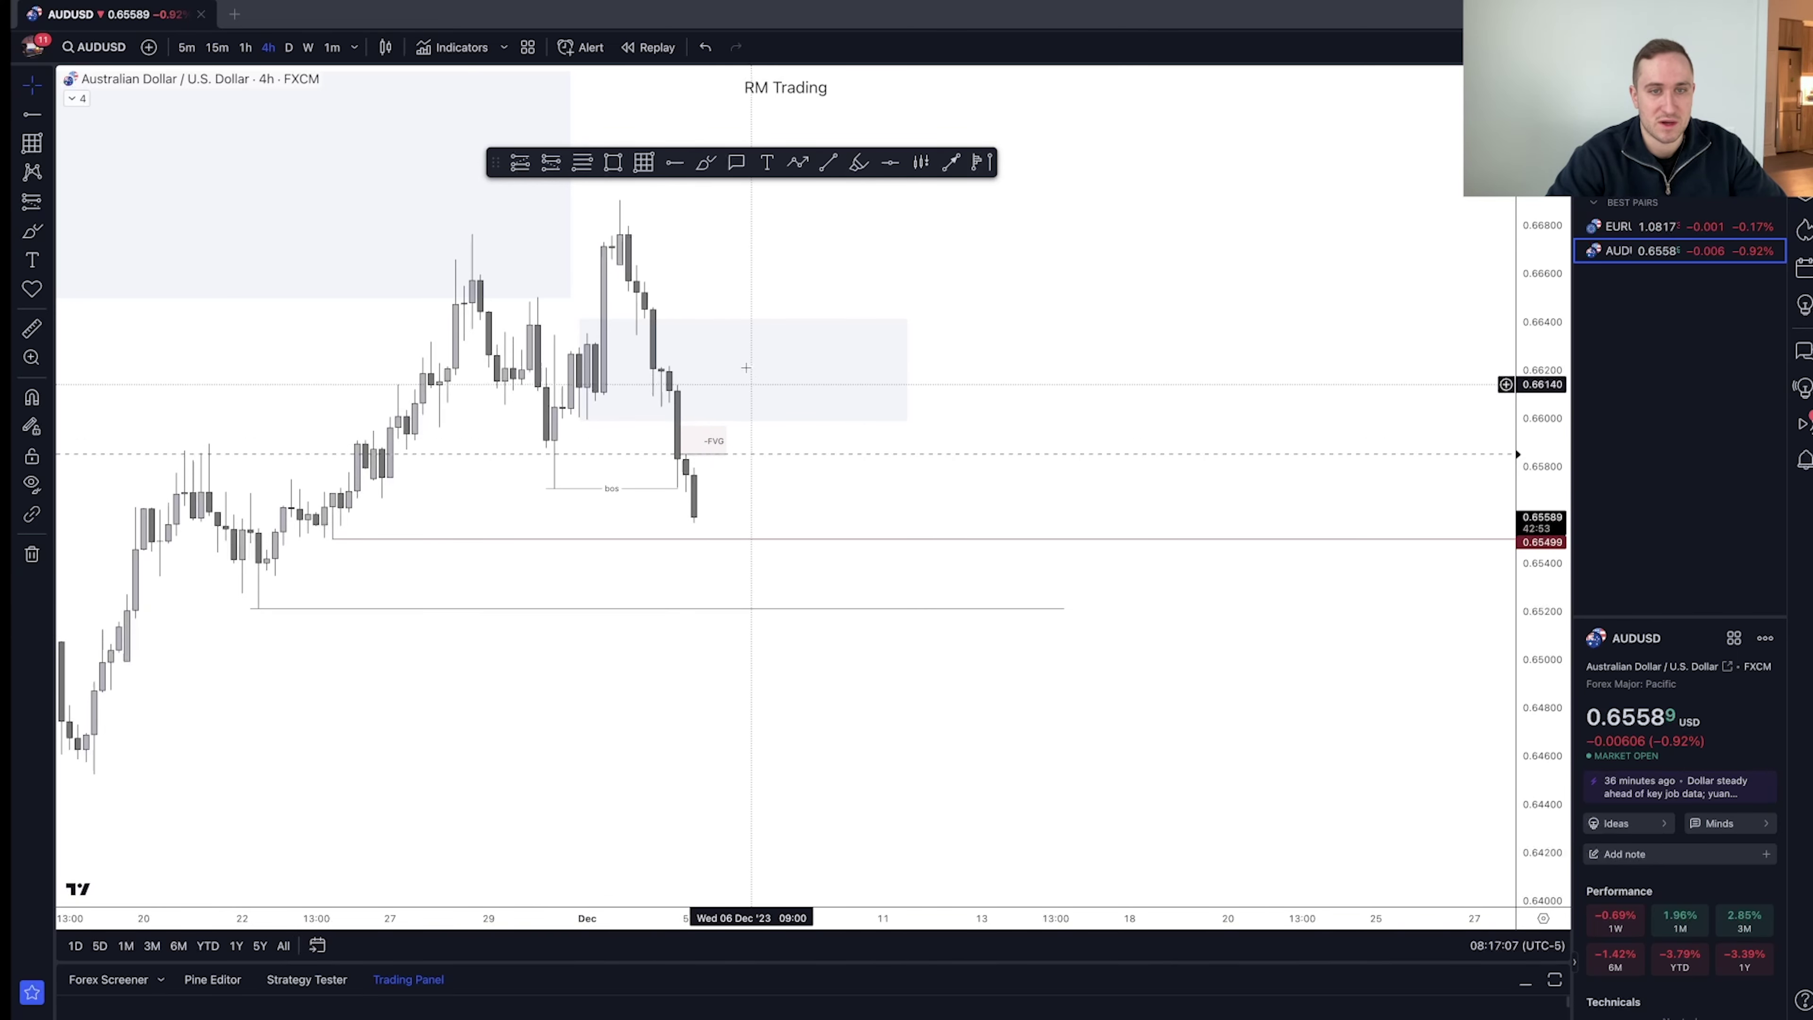
pyautogui.click(398, 81)
pyautogui.click(246, 47)
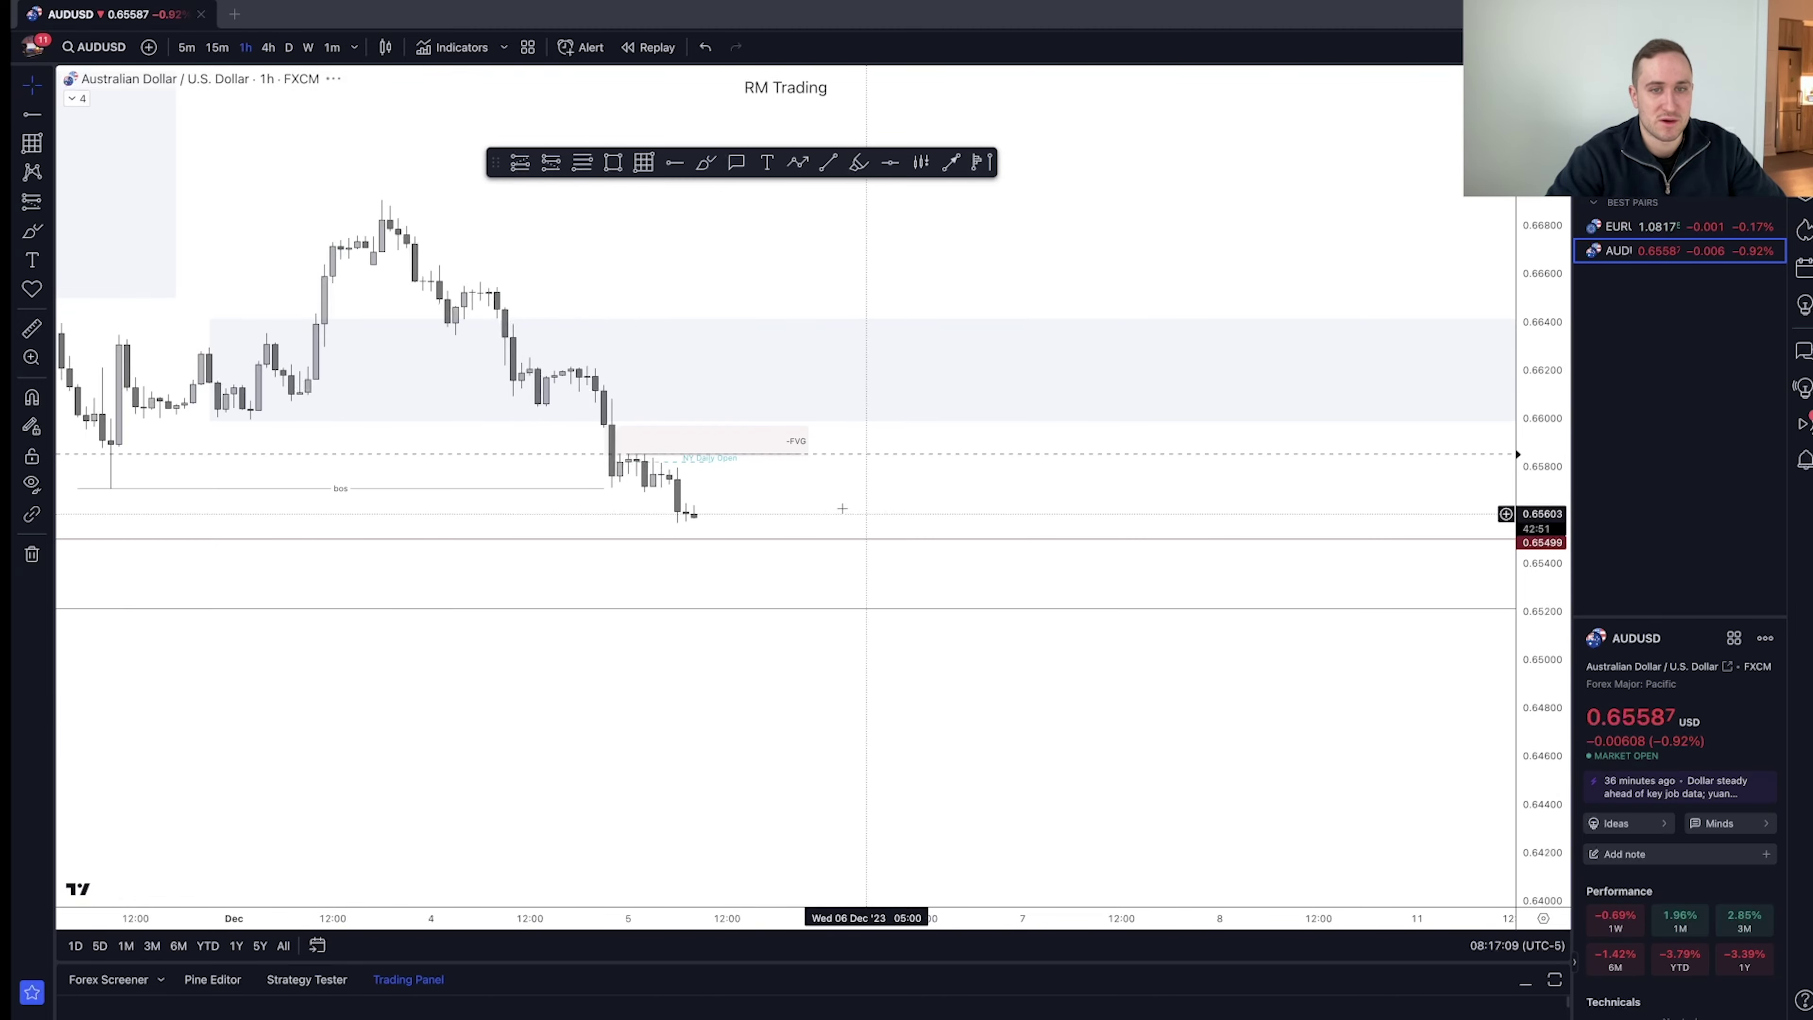
pyautogui.scroll(-2, 911, 512)
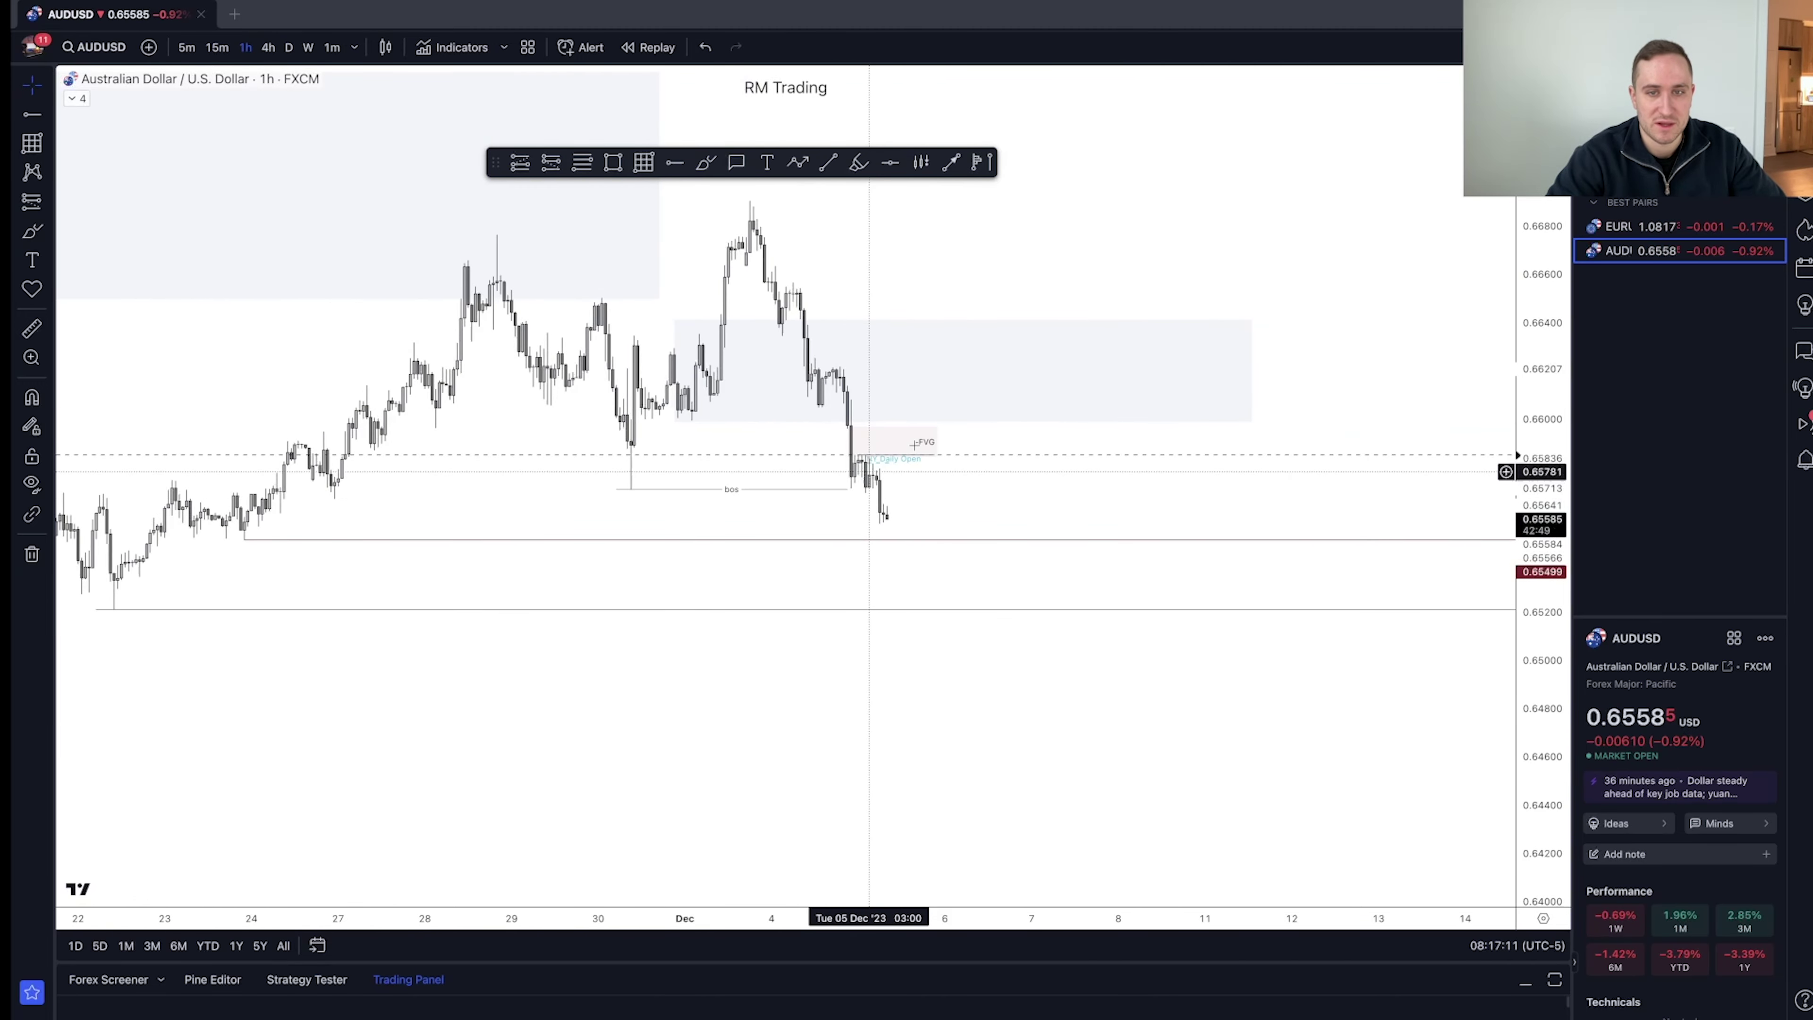
pyautogui.scroll(-2, 974, 351)
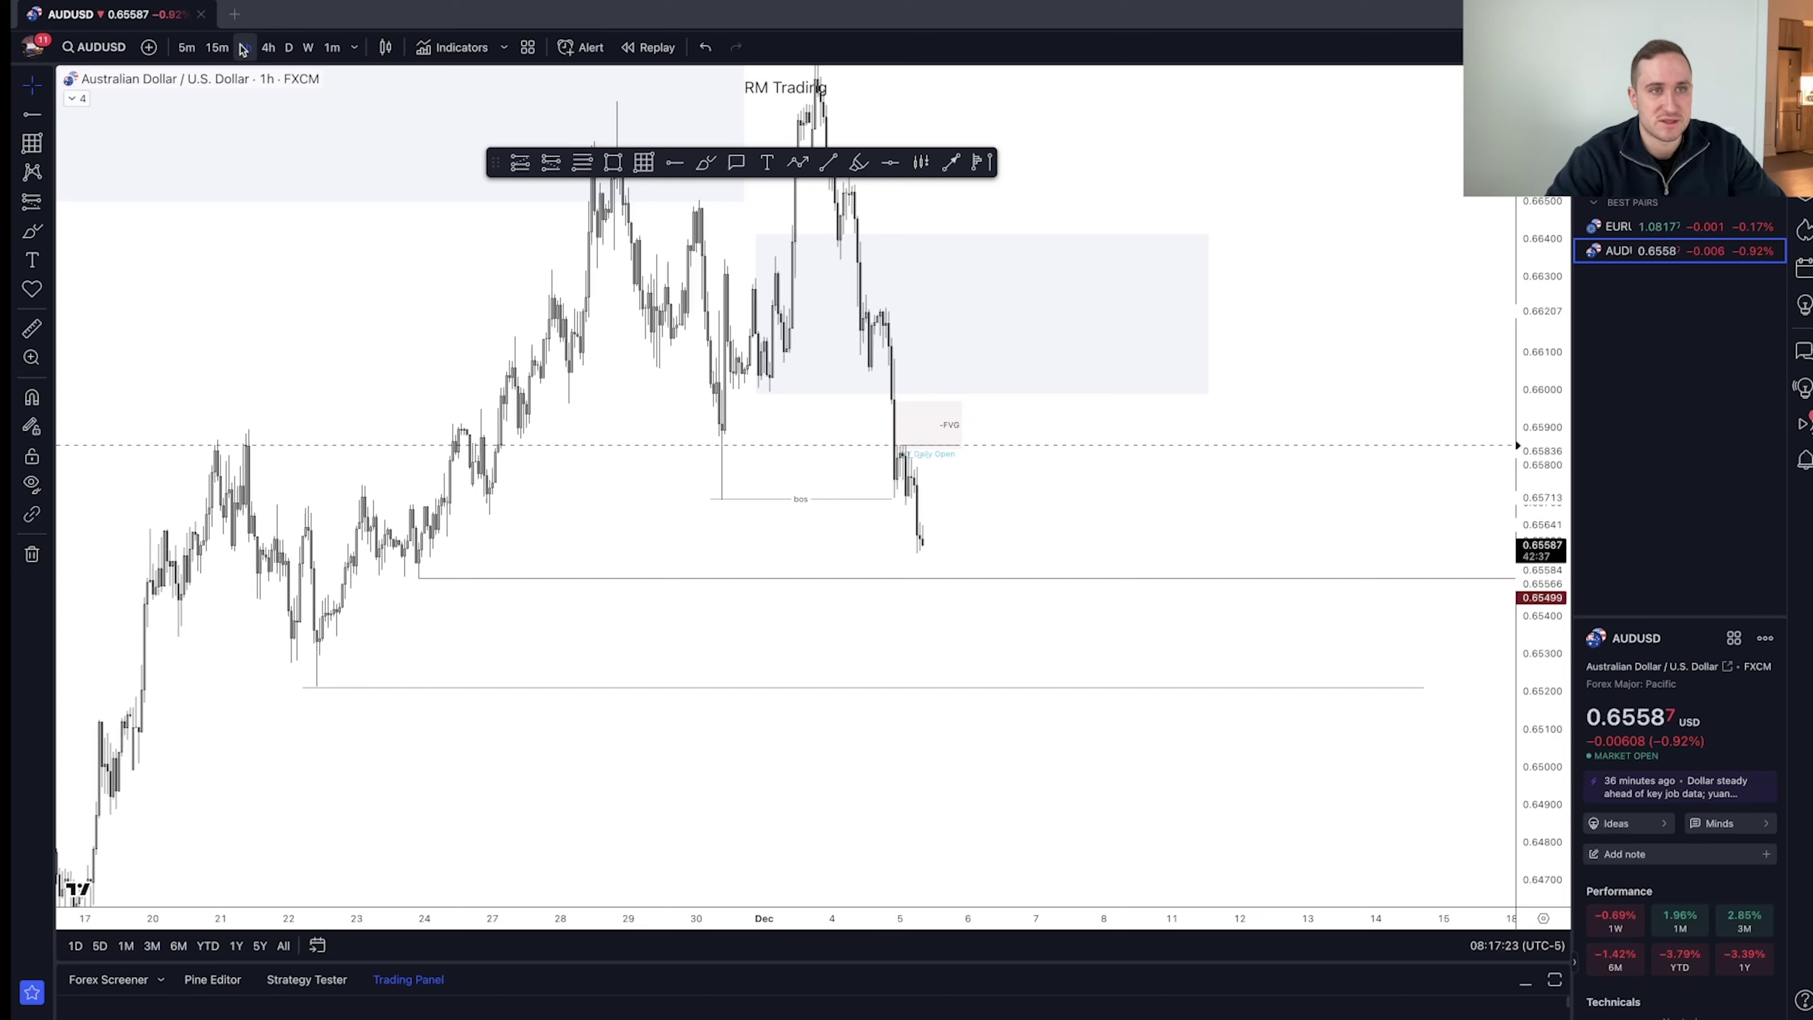
pyautogui.click(217, 47)
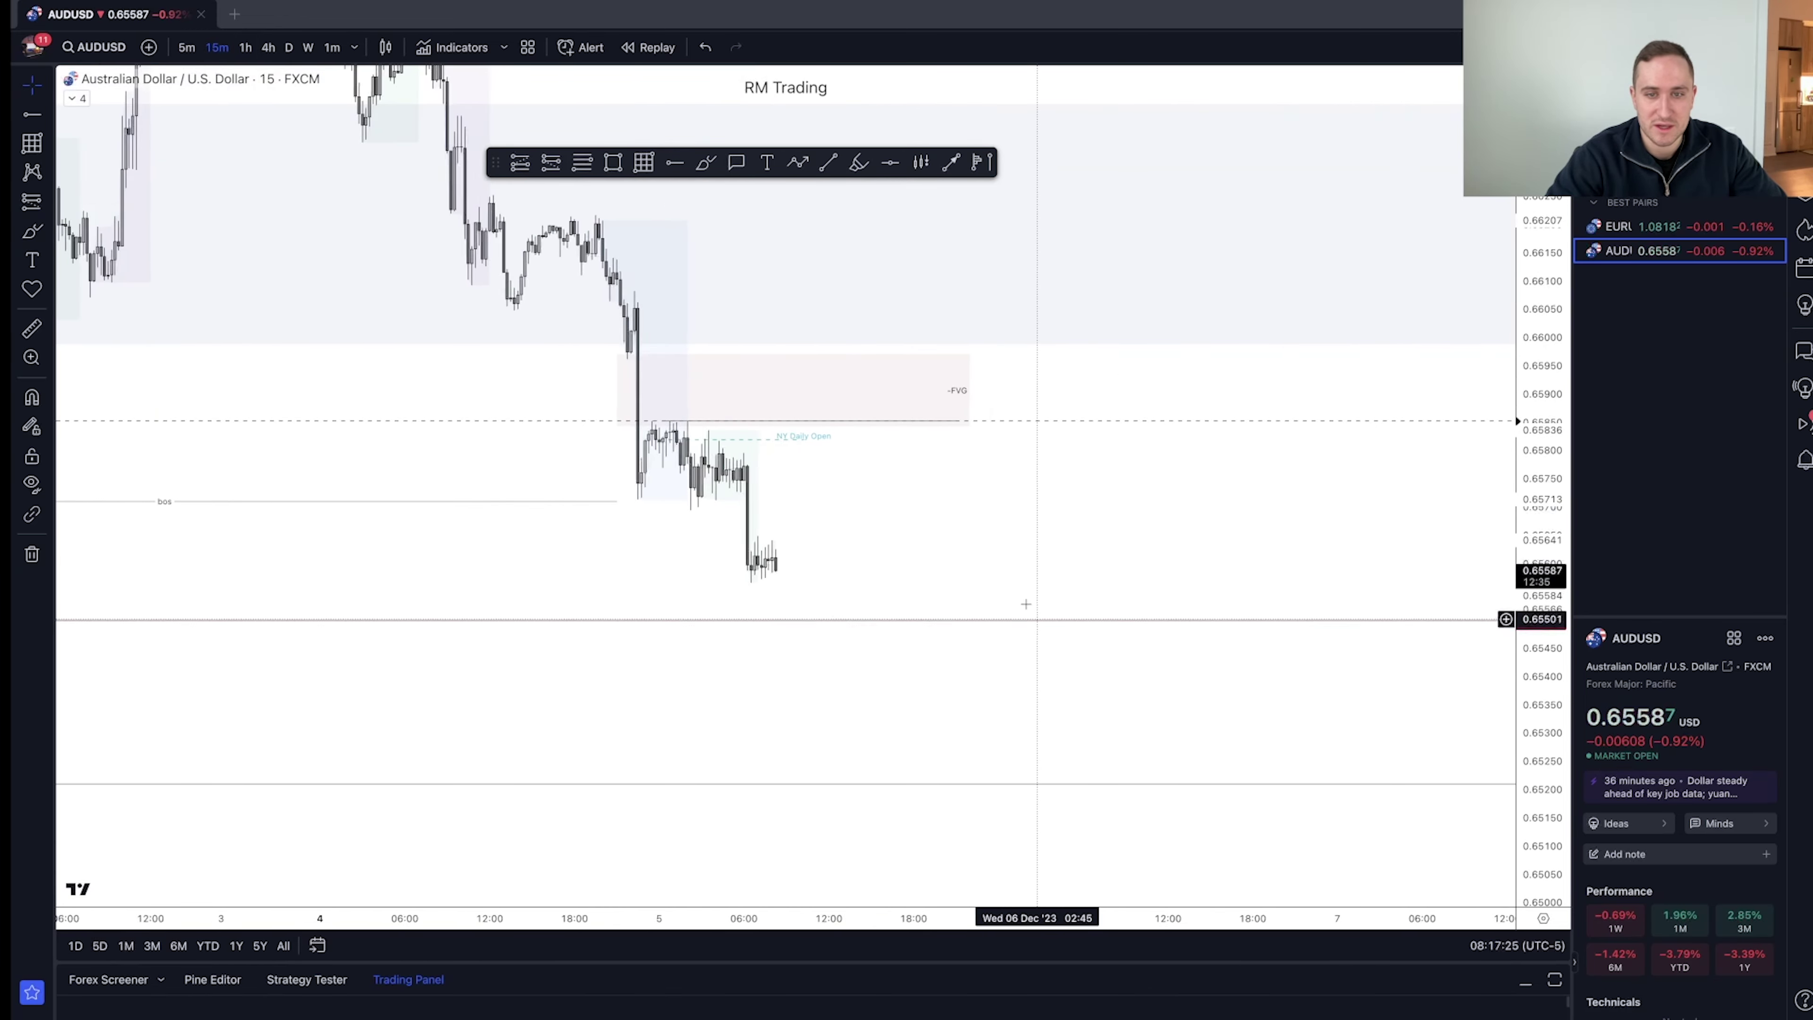
pyautogui.scroll(-2, 1026, 605)
pyautogui.click(1505, 622)
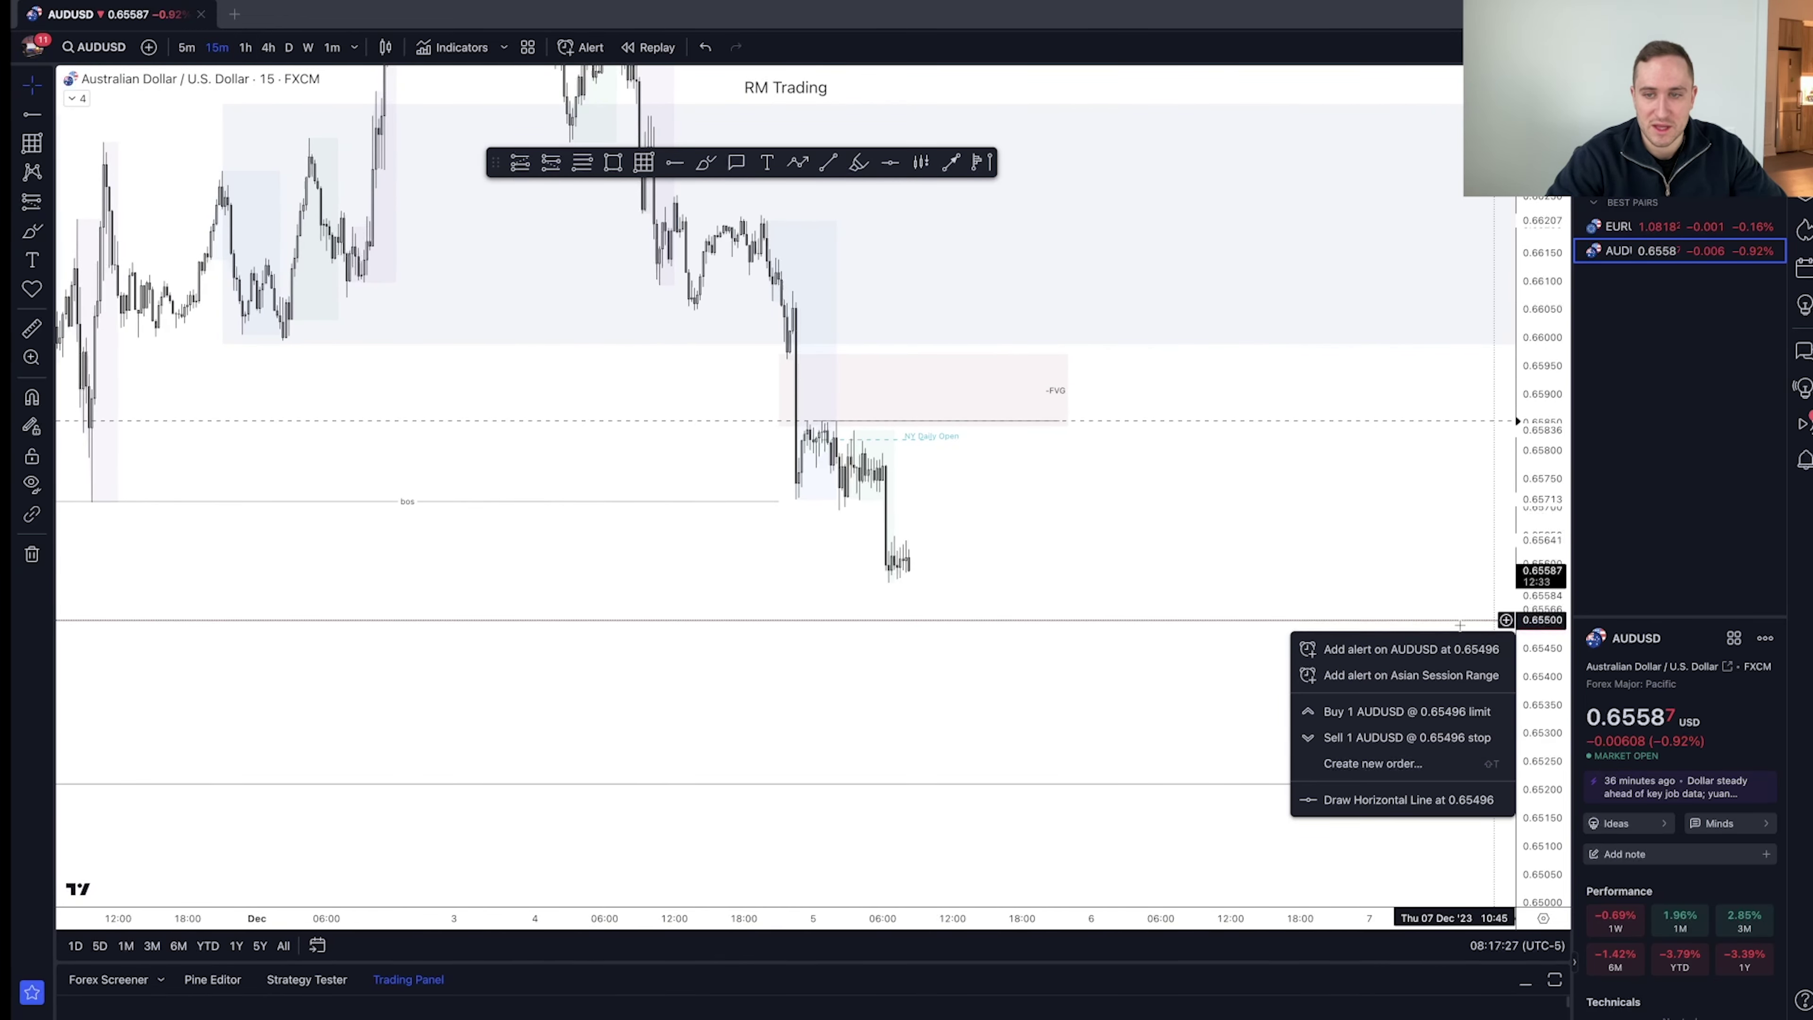
pyautogui.click(1507, 617)
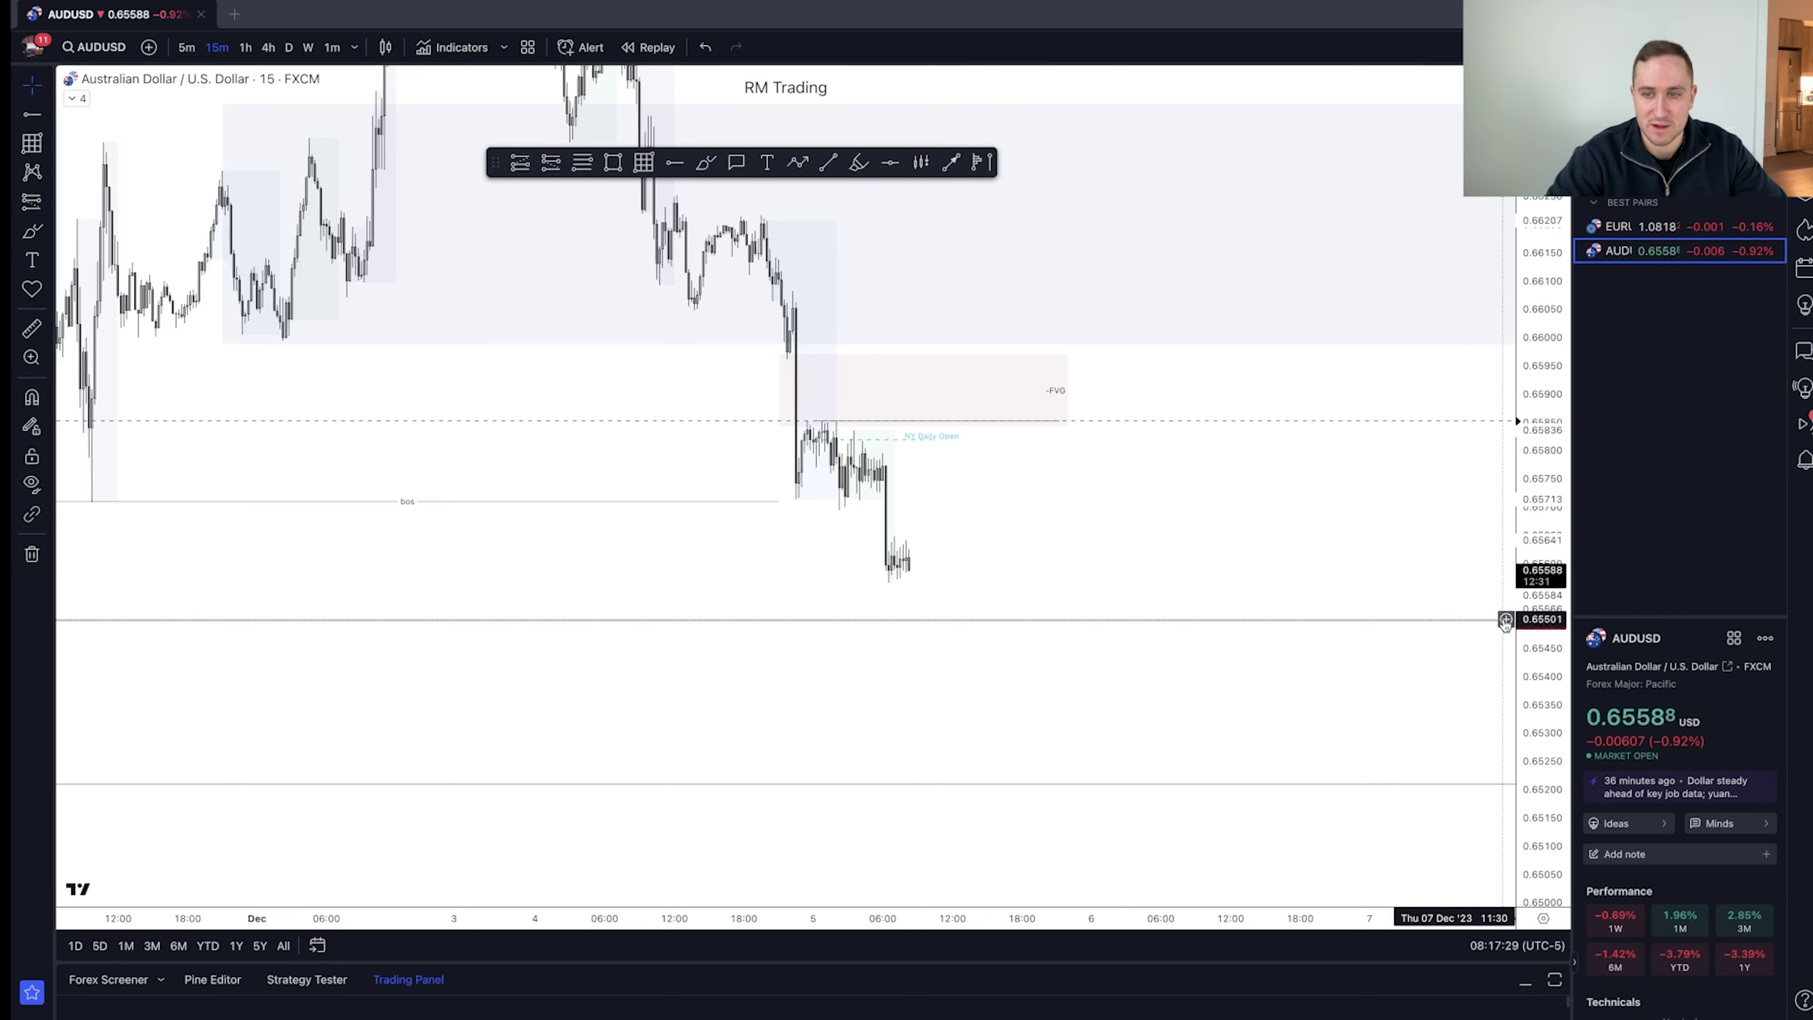
pyautogui.click(1506, 616)
pyautogui.press('Escape')
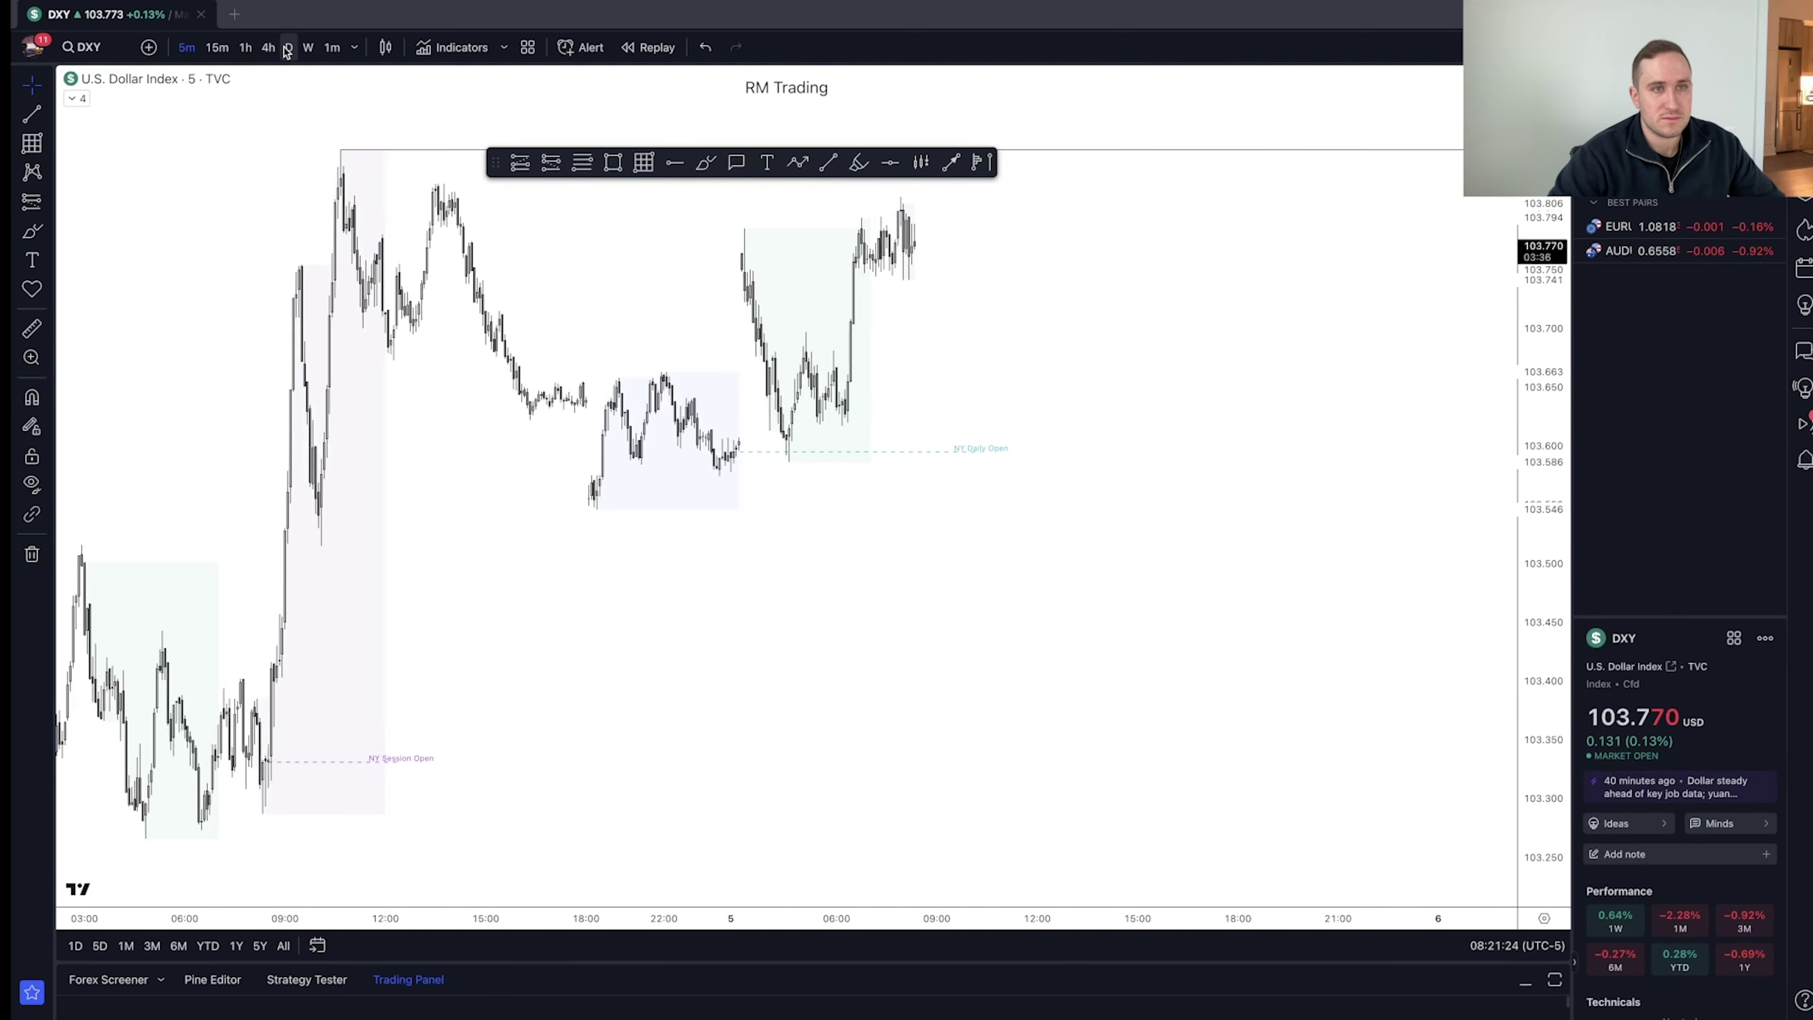
# - Put DXY on daily candles and squeeze the price scale so candles shrink
pyautogui.click(287, 48)
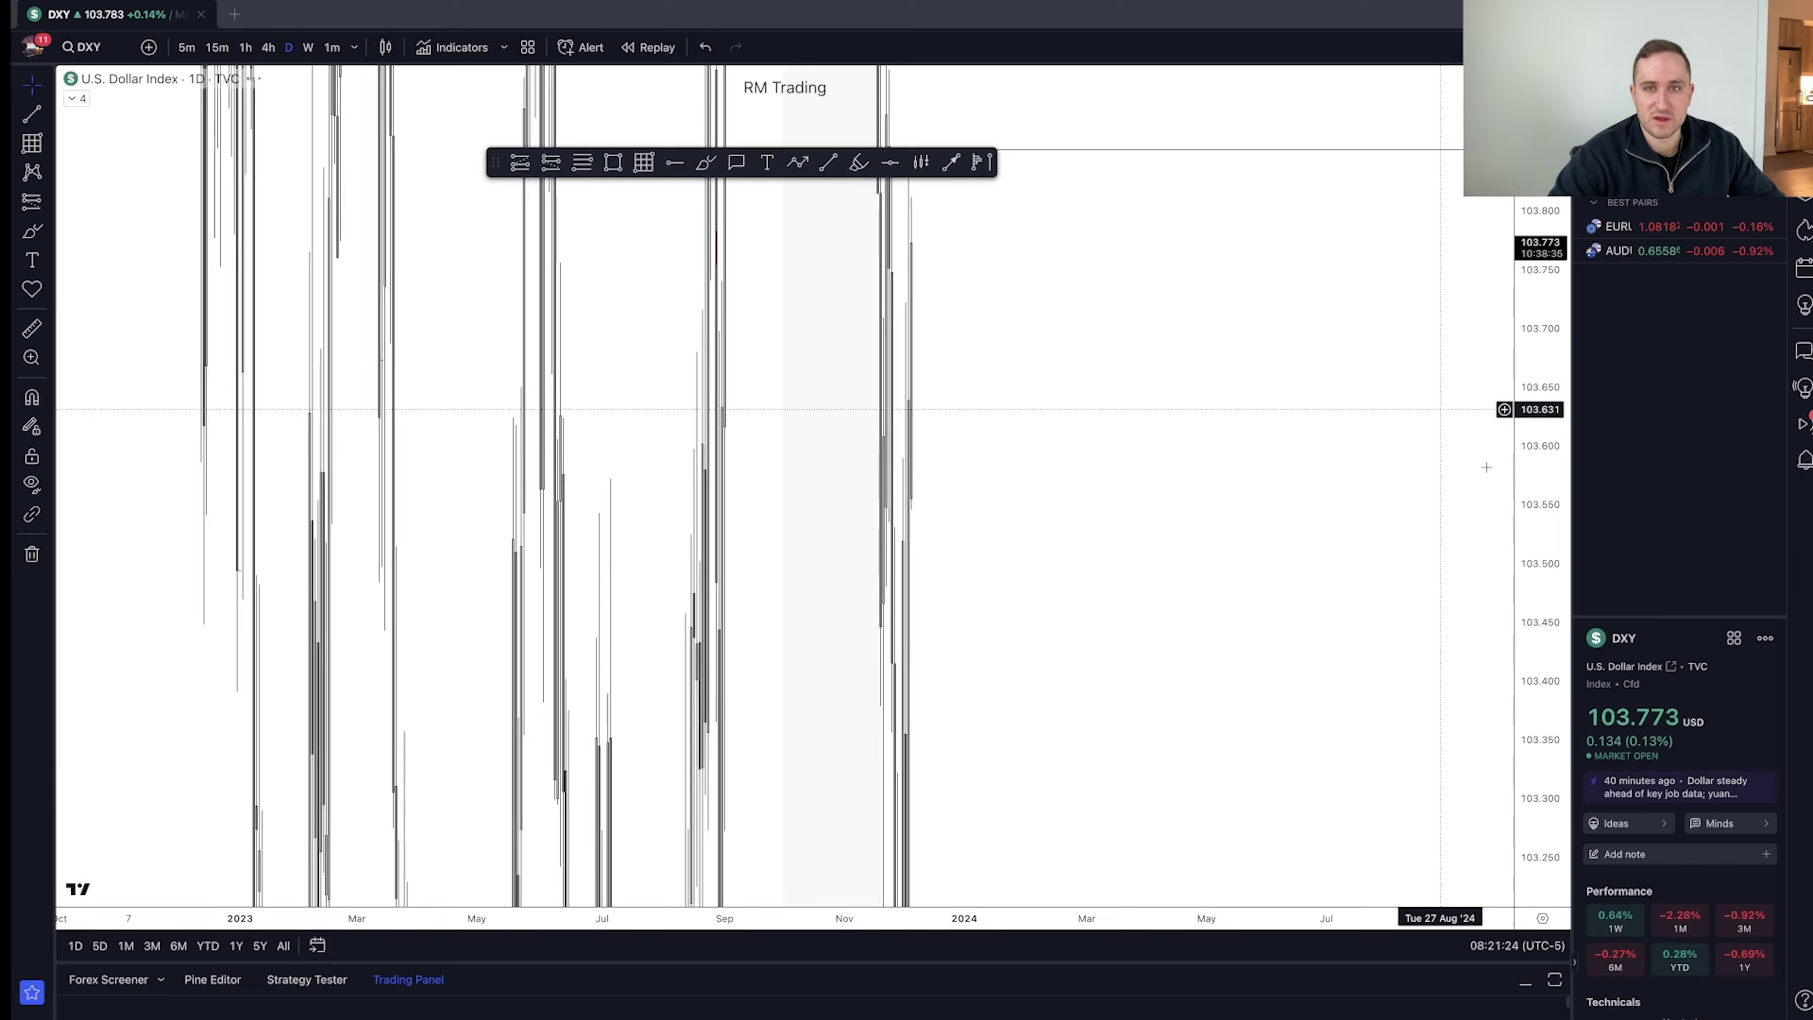
pyautogui.scroll(6, 1198, 720)
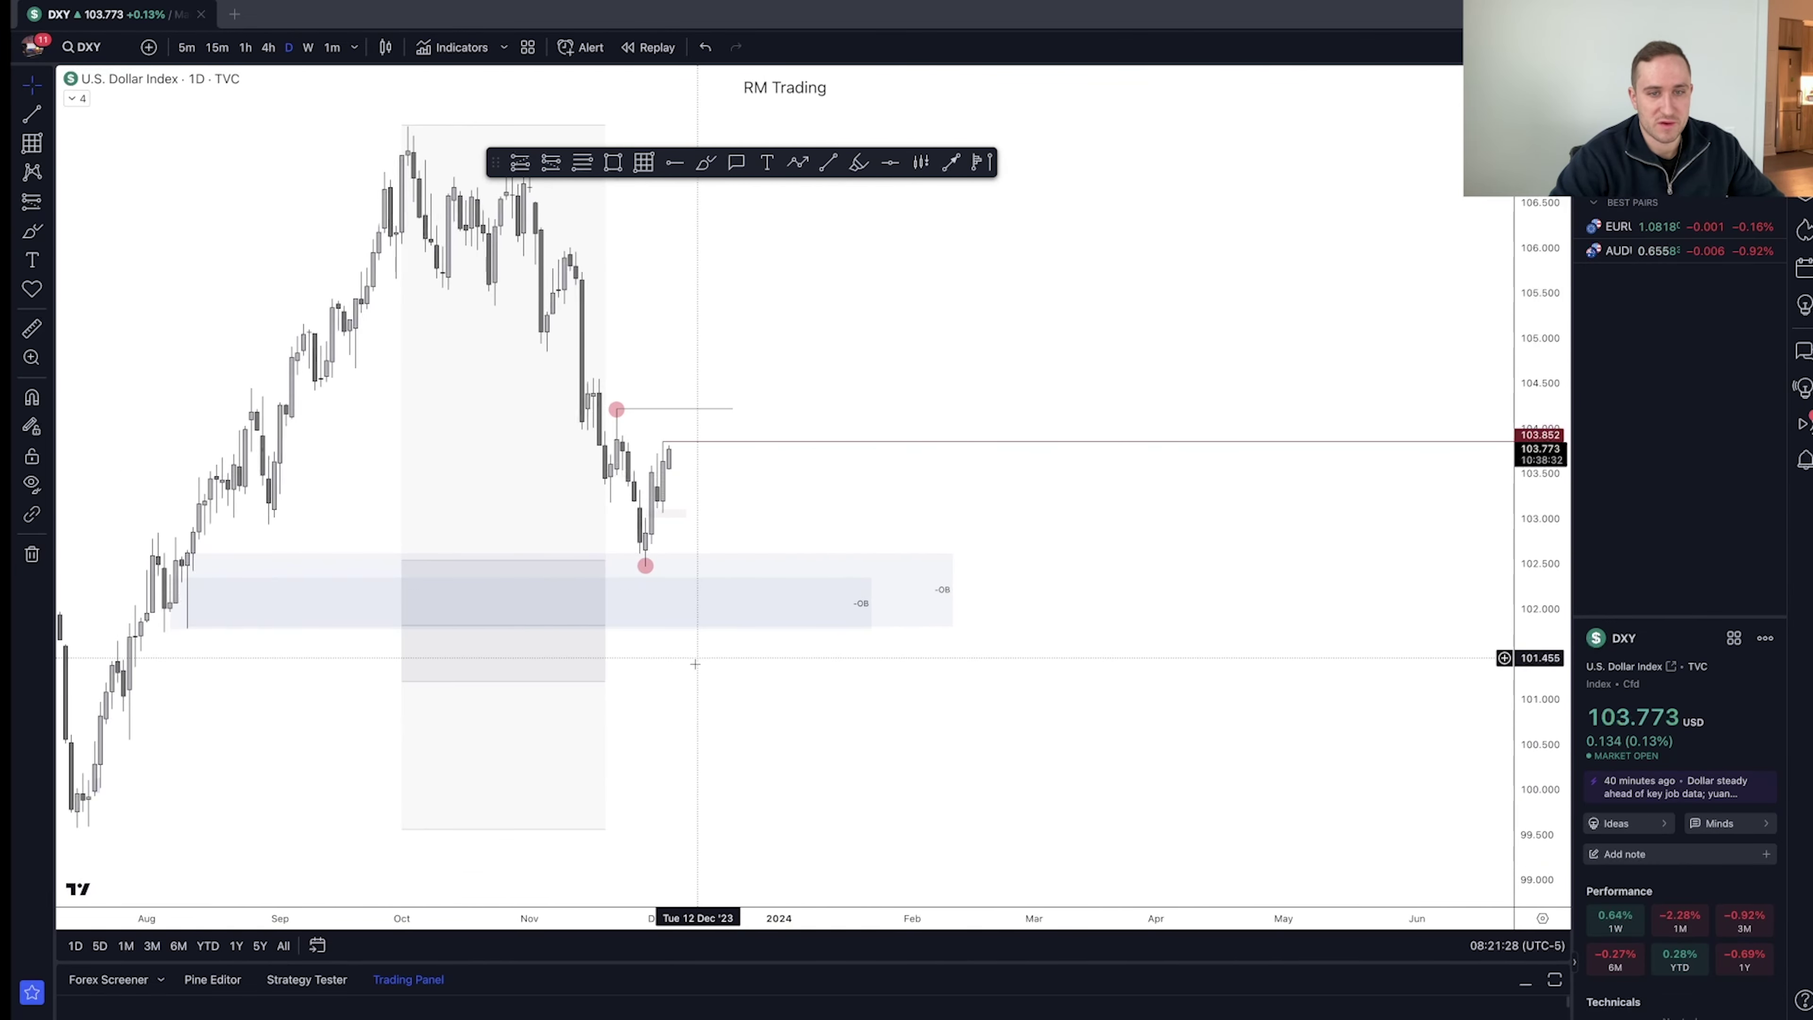
pyautogui.hscroll(-5, 696, 656)
pyautogui.hscroll(4, 825, 572)
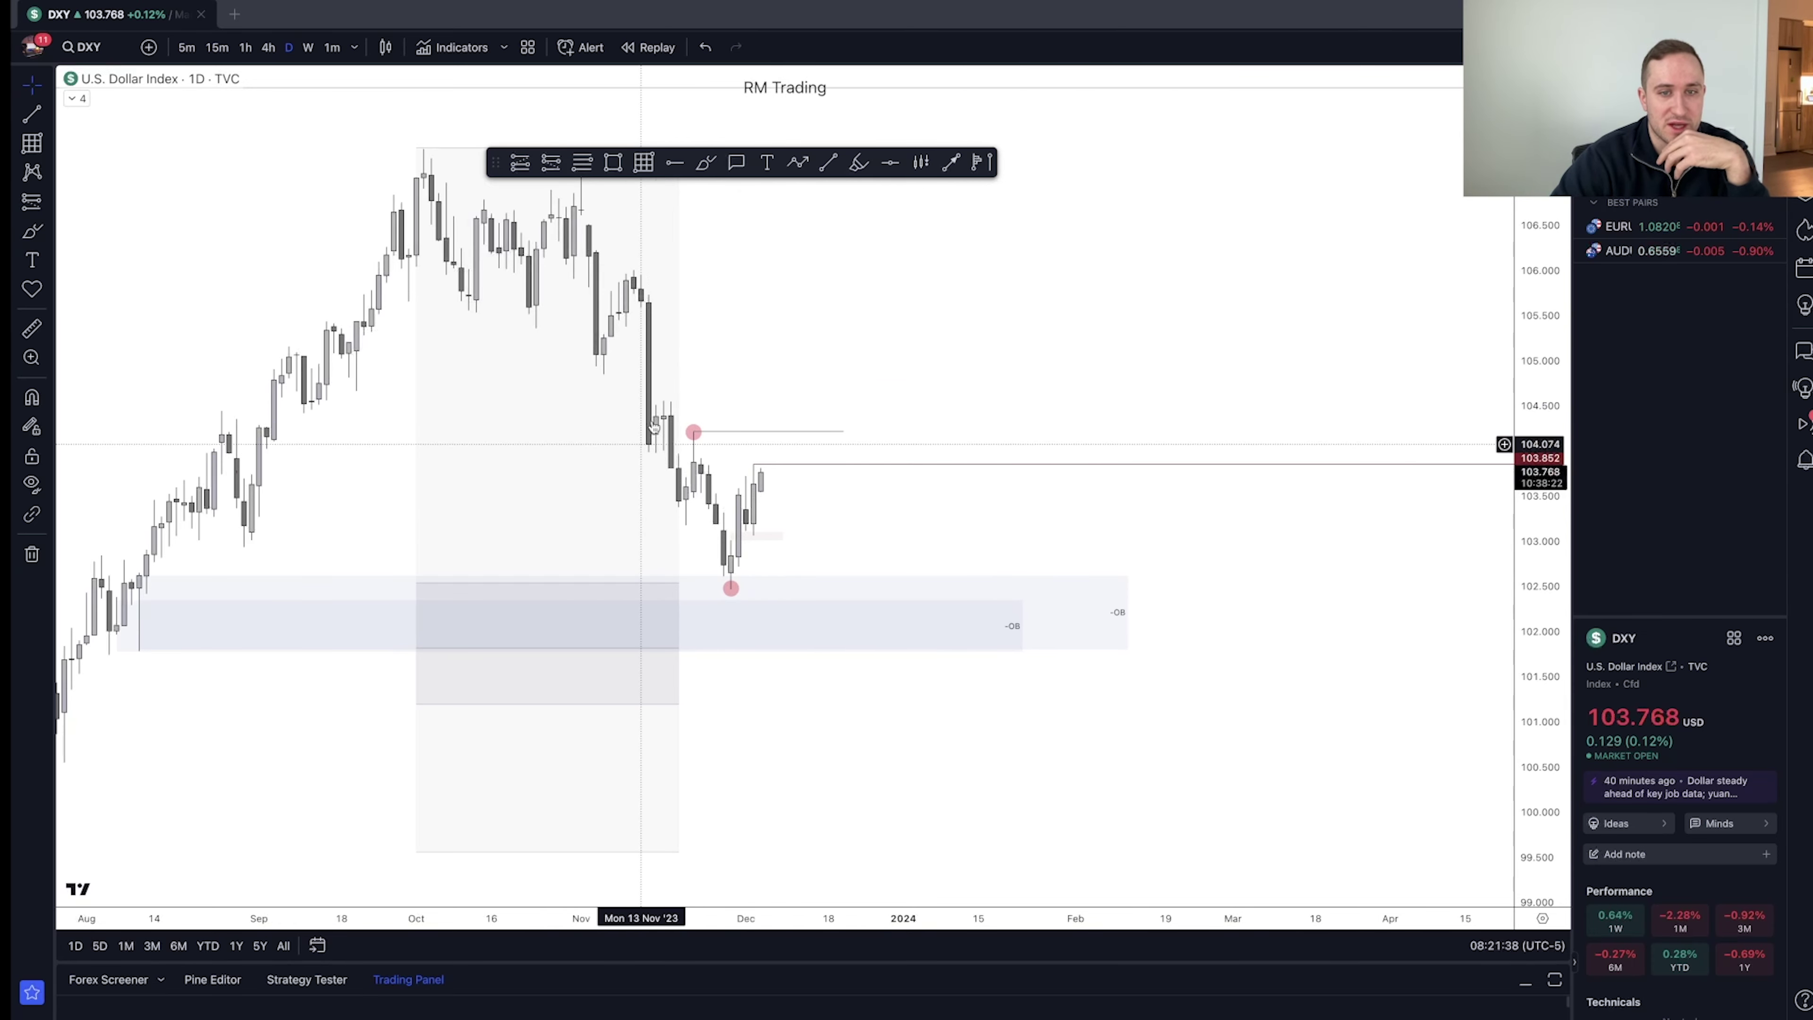
pyautogui.scroll(-5, 982, 548)
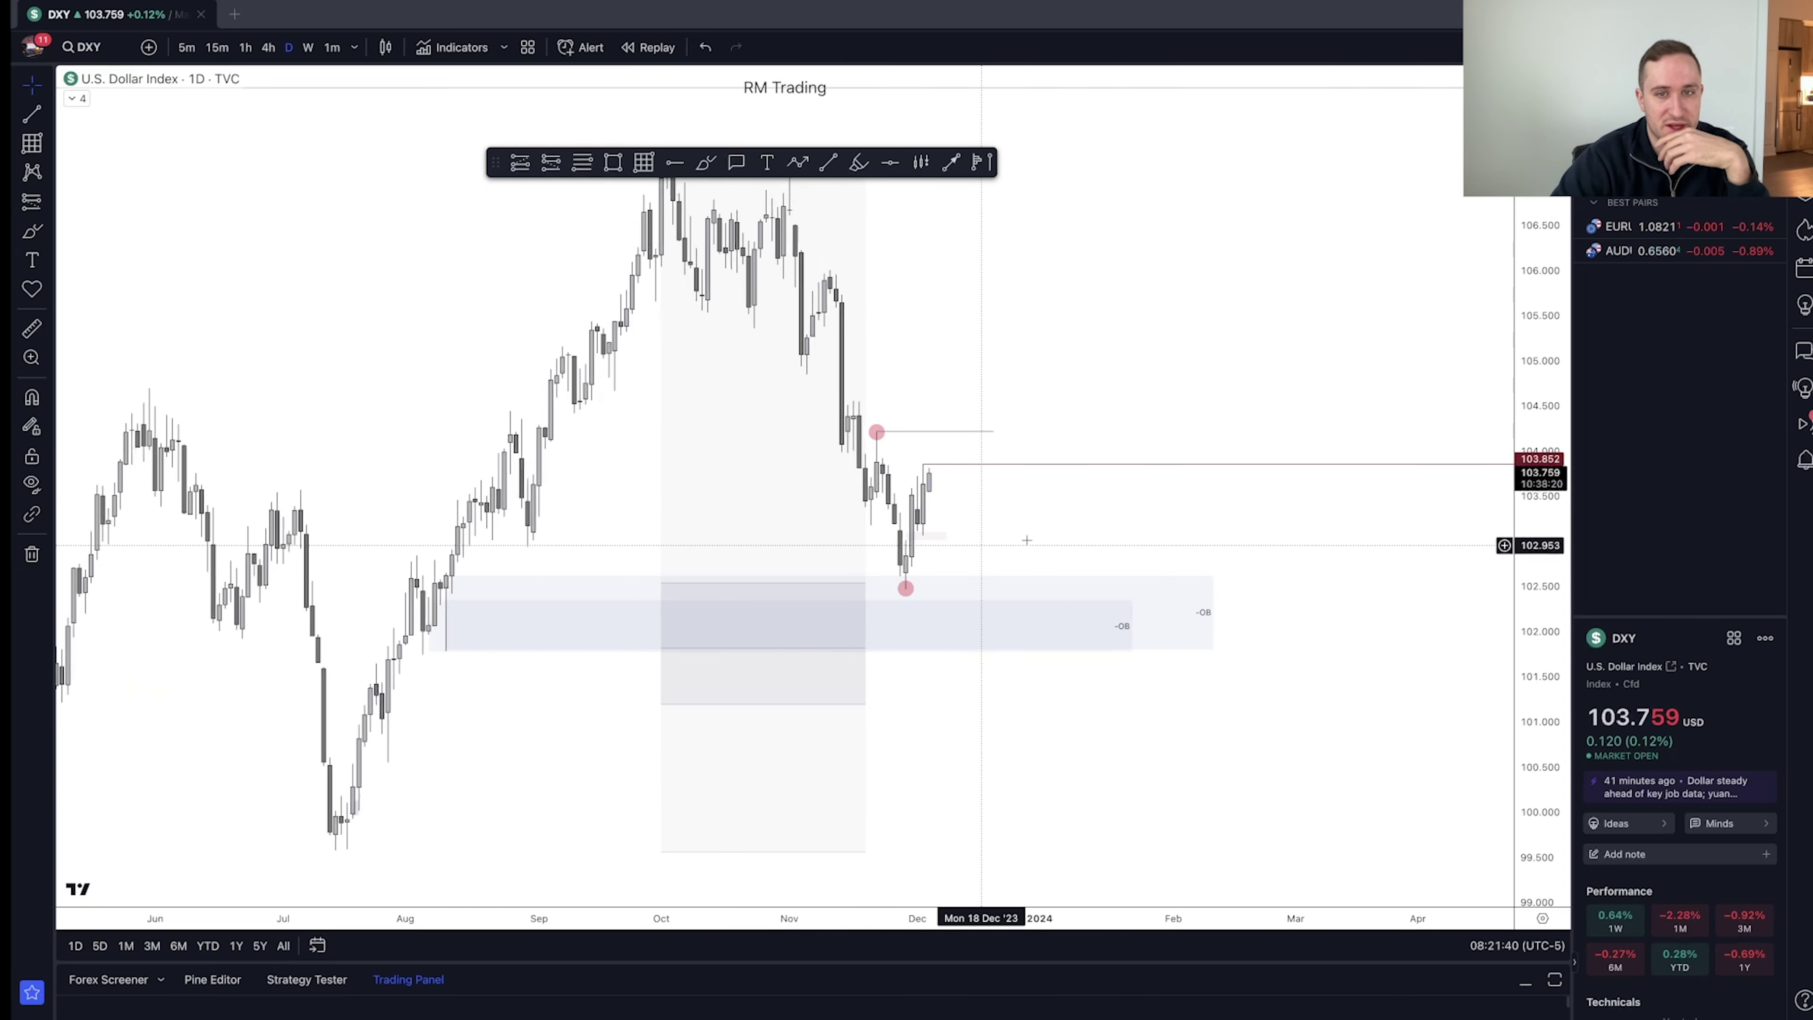
pyautogui.moveTo(1534, 532); pyautogui.dragTo(1534, 571)
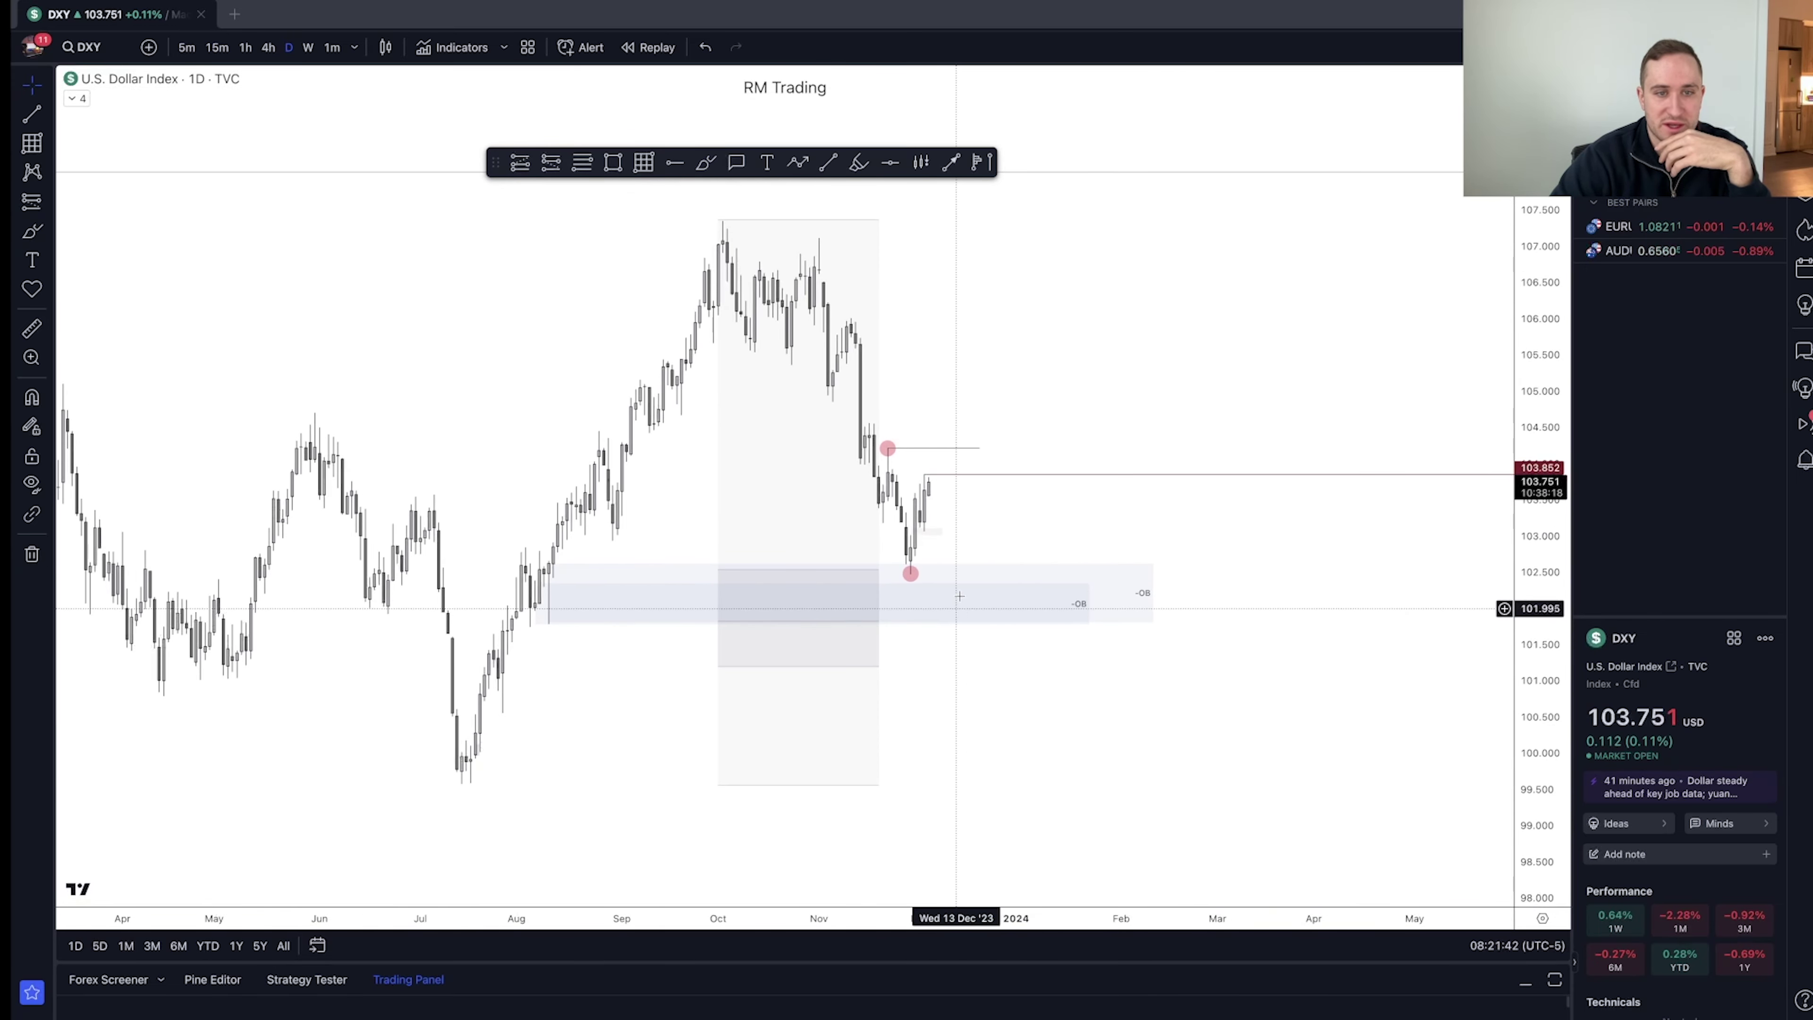
# - Select the OB zone, pan to recent candles and brush-circle the latest daily candle
pyautogui.click(965, 583)
pyautogui.scroll(3, 965, 584)
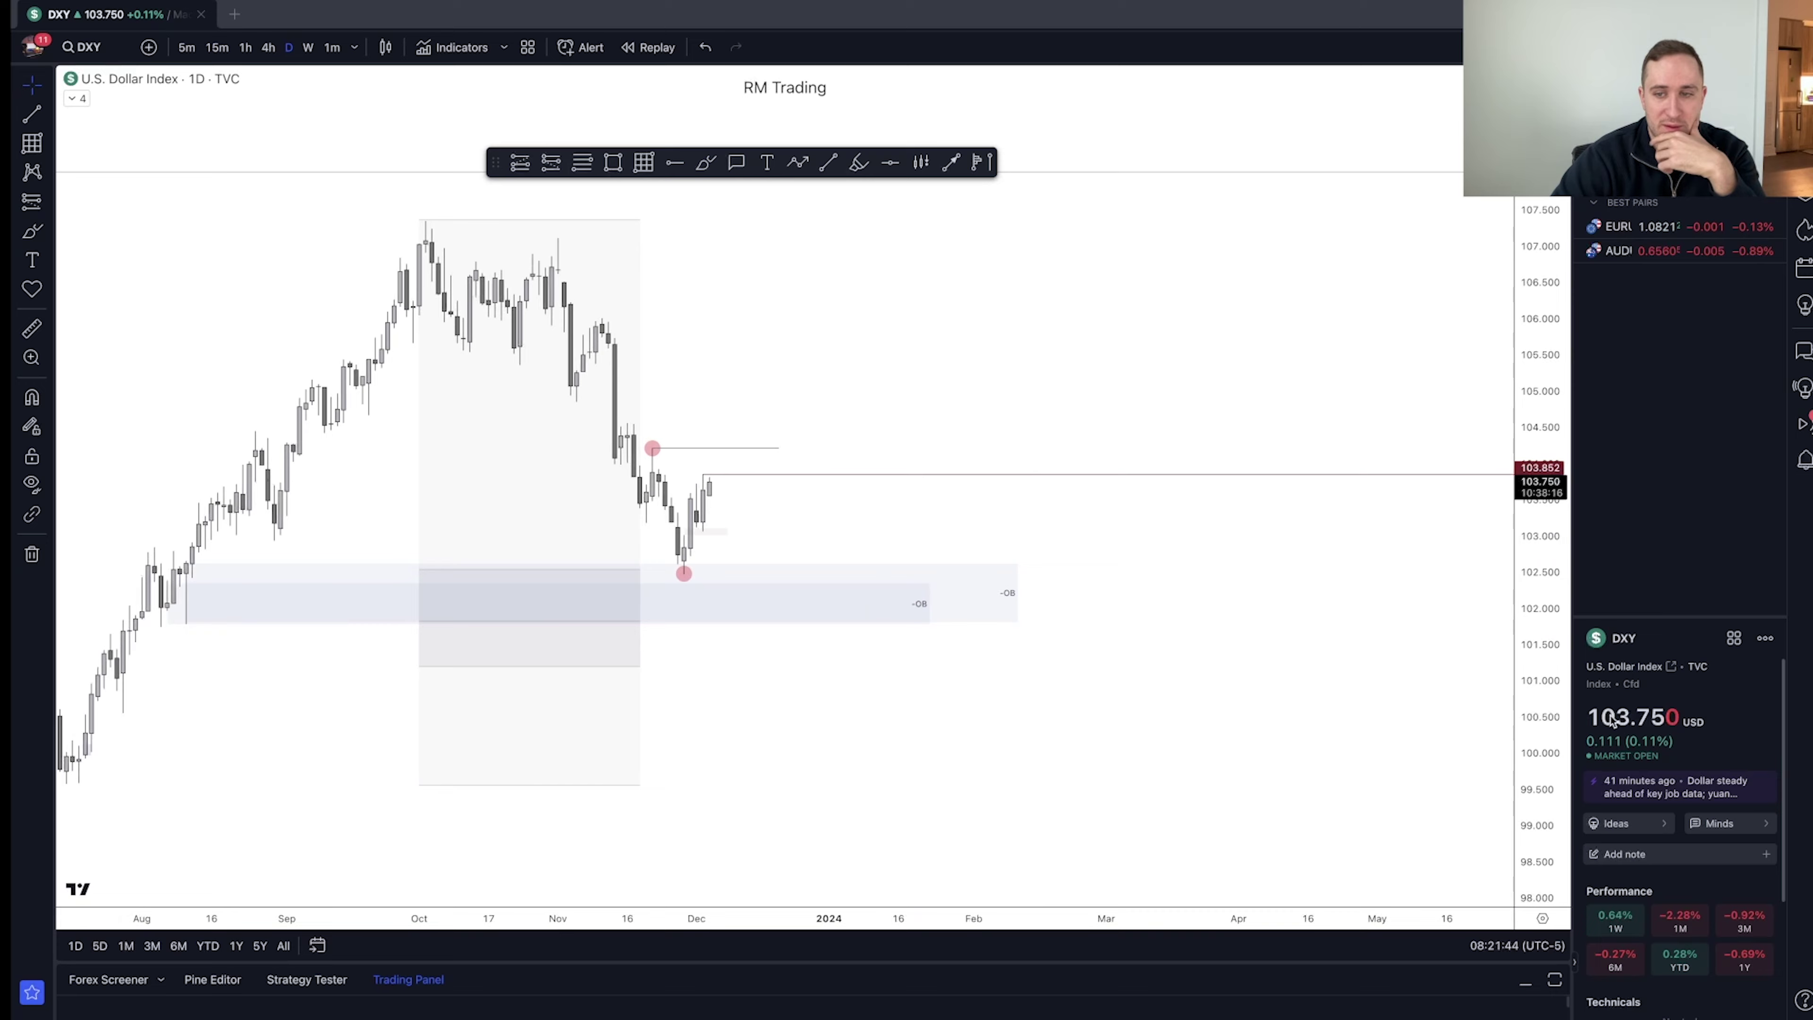
pyautogui.moveTo(793, 527); pyautogui.dragTo(1116, 490)
pyautogui.scroll(3, 1116, 490)
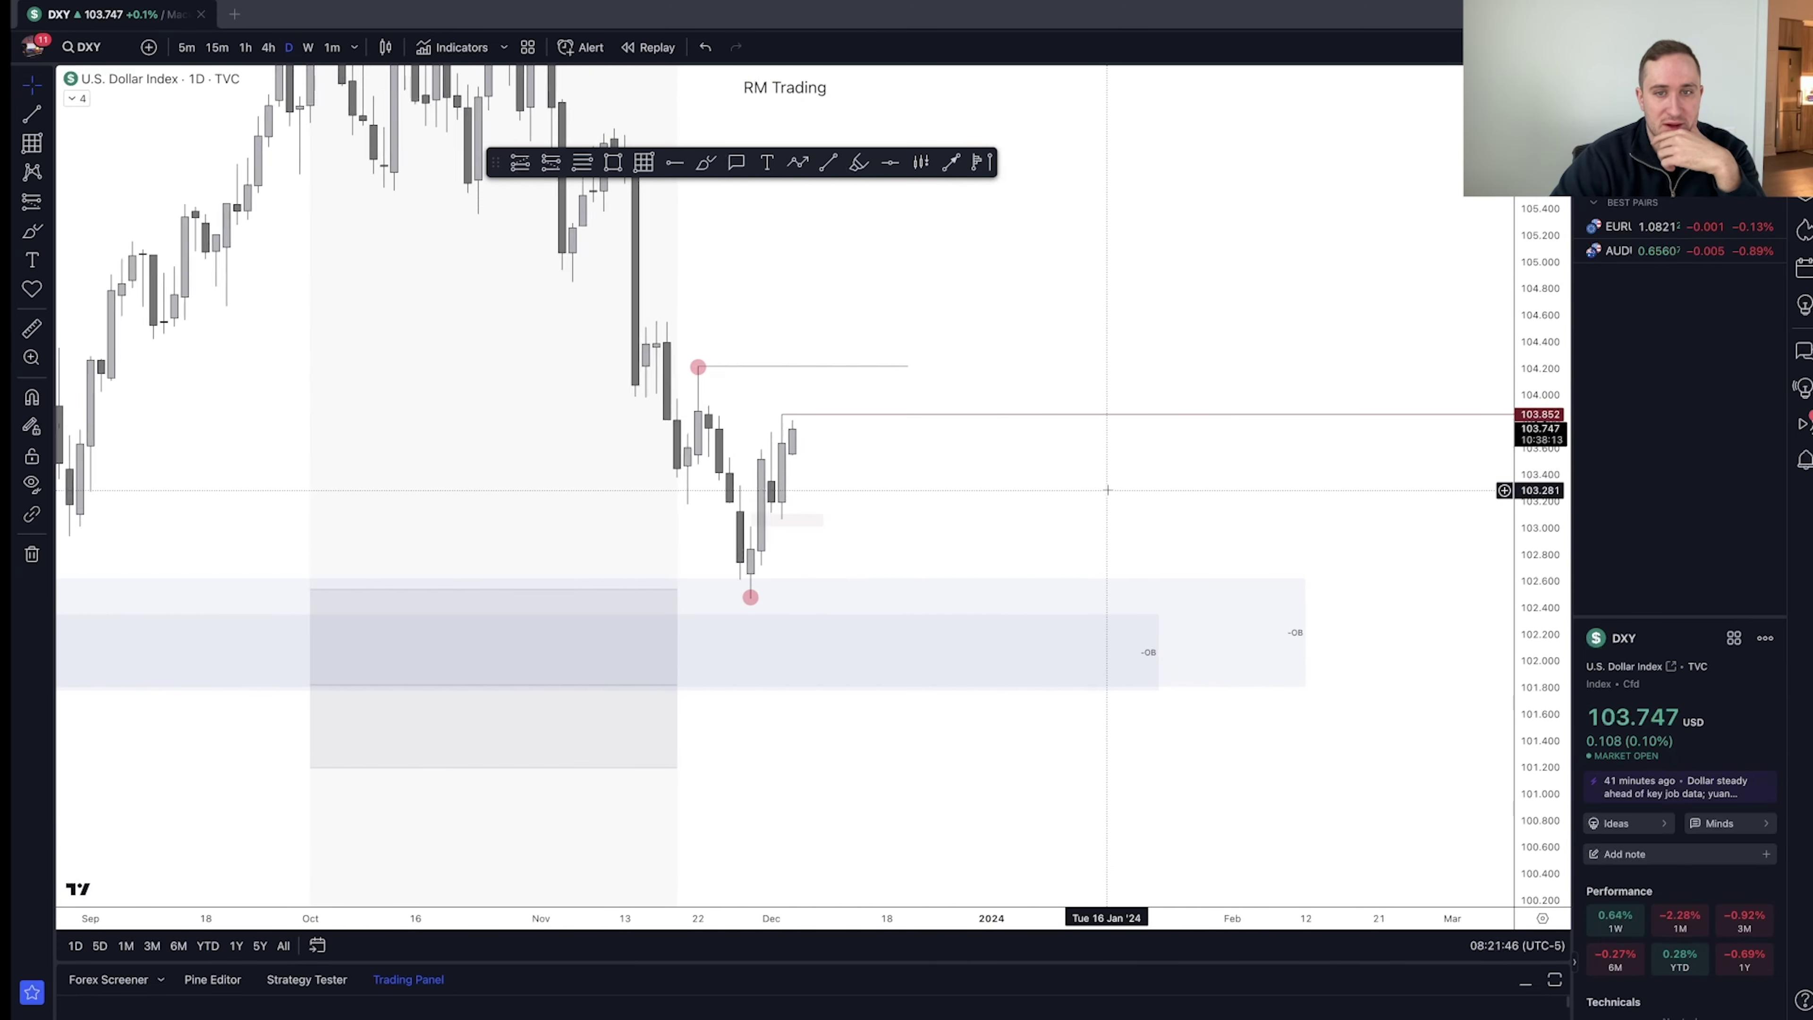
pyautogui.click(705, 162)
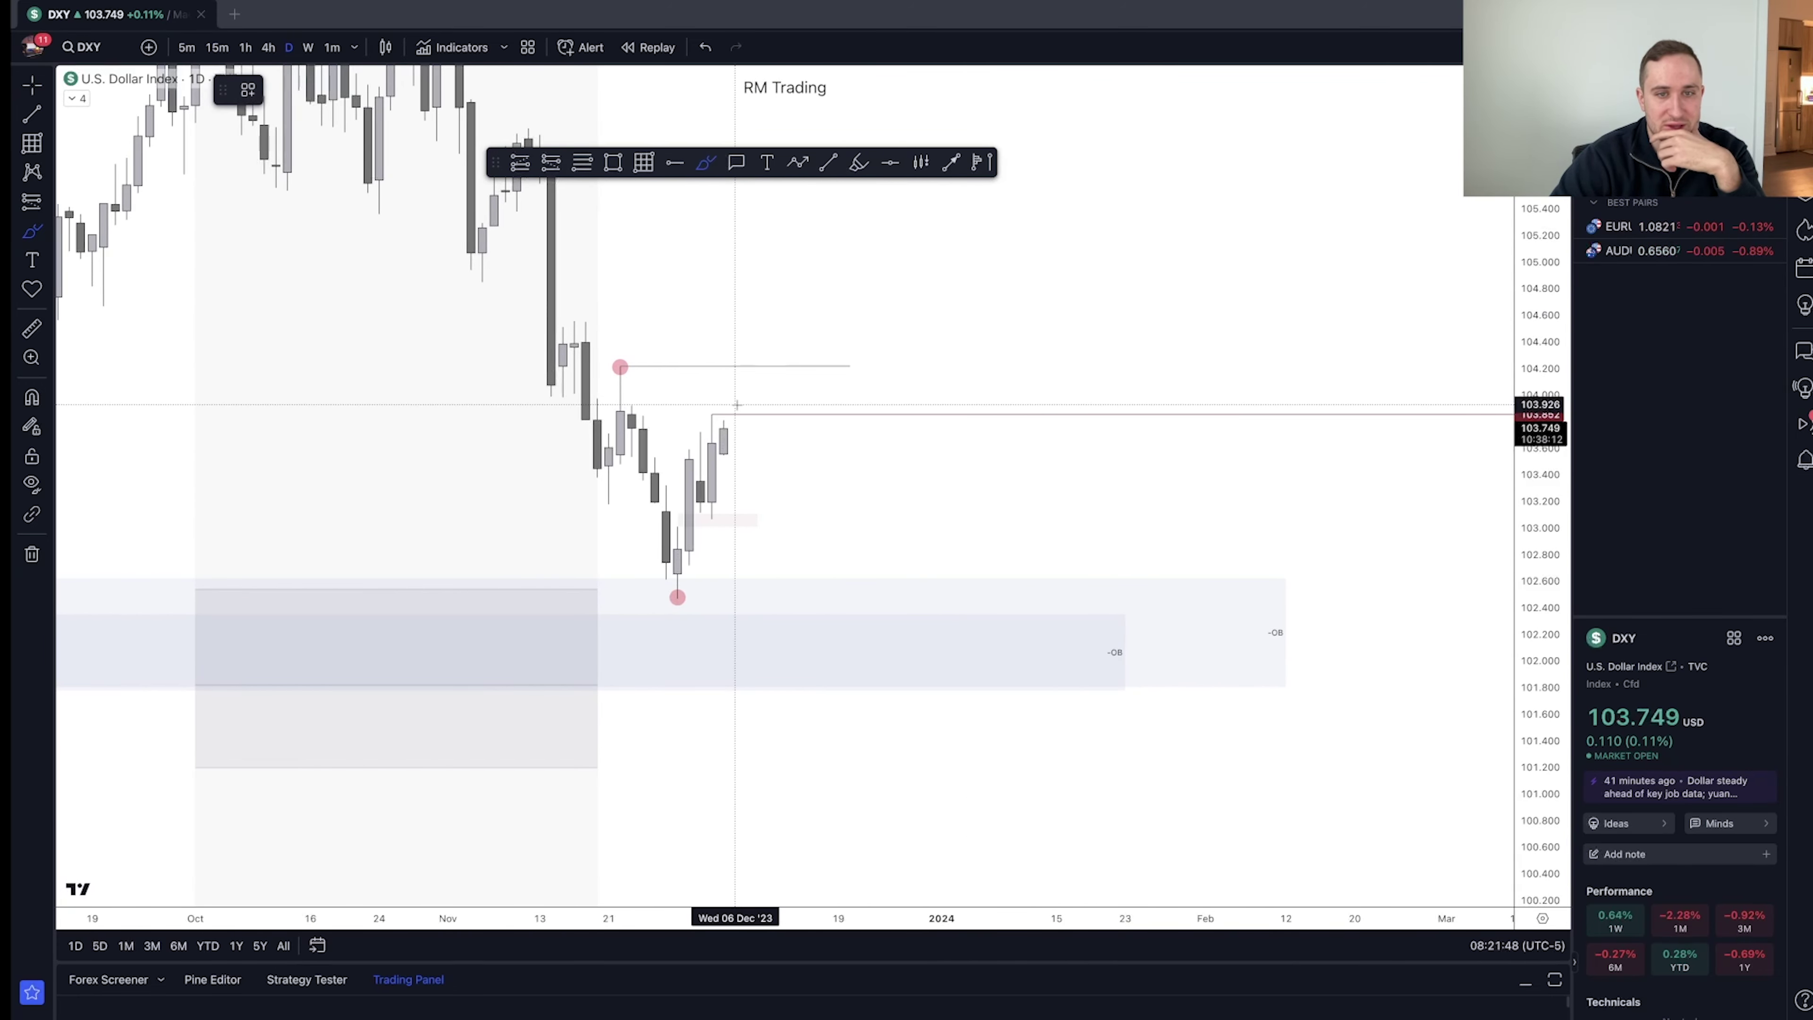
pyautogui.moveTo(730, 405)
pyautogui.mouseDown()
pyautogui.moveTo(716, 433)
pyautogui.moveTo(733, 407)
pyautogui.mouseUp()
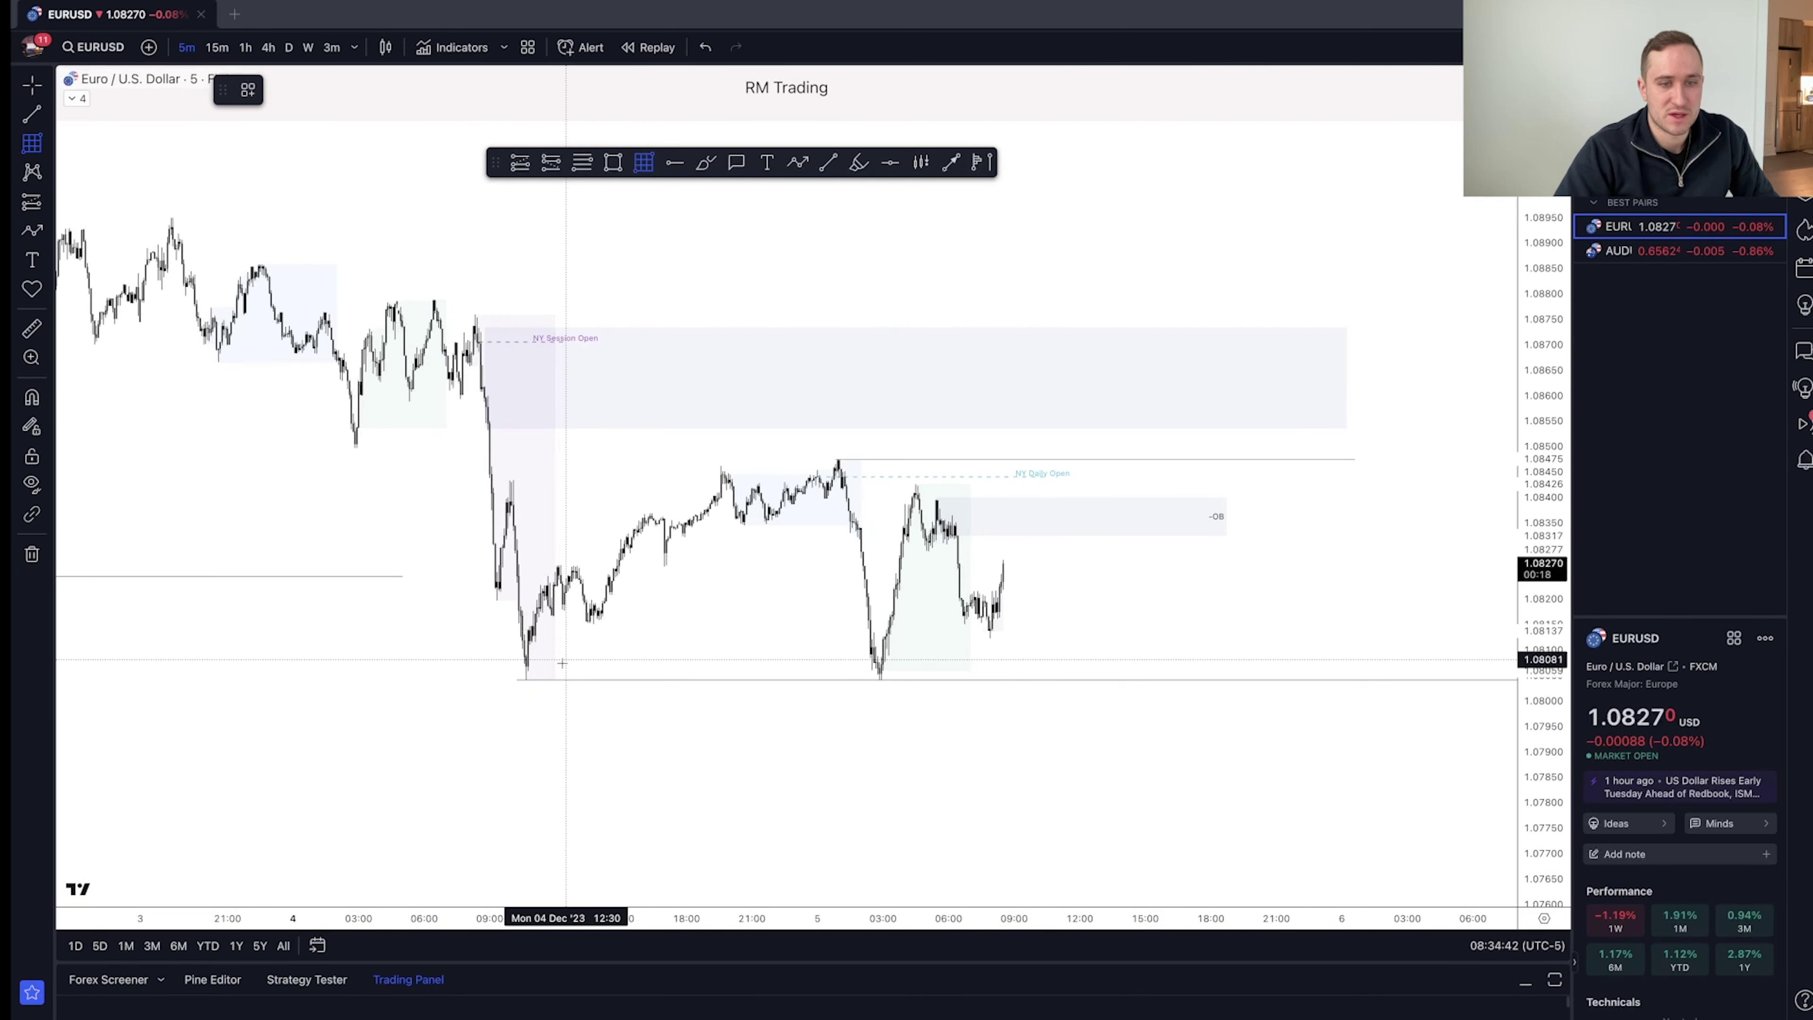
pyautogui.click(573, 677)
pyautogui.click(820, 385)
pyautogui.moveTo(864, 367); pyautogui.dragTo(881, 316)
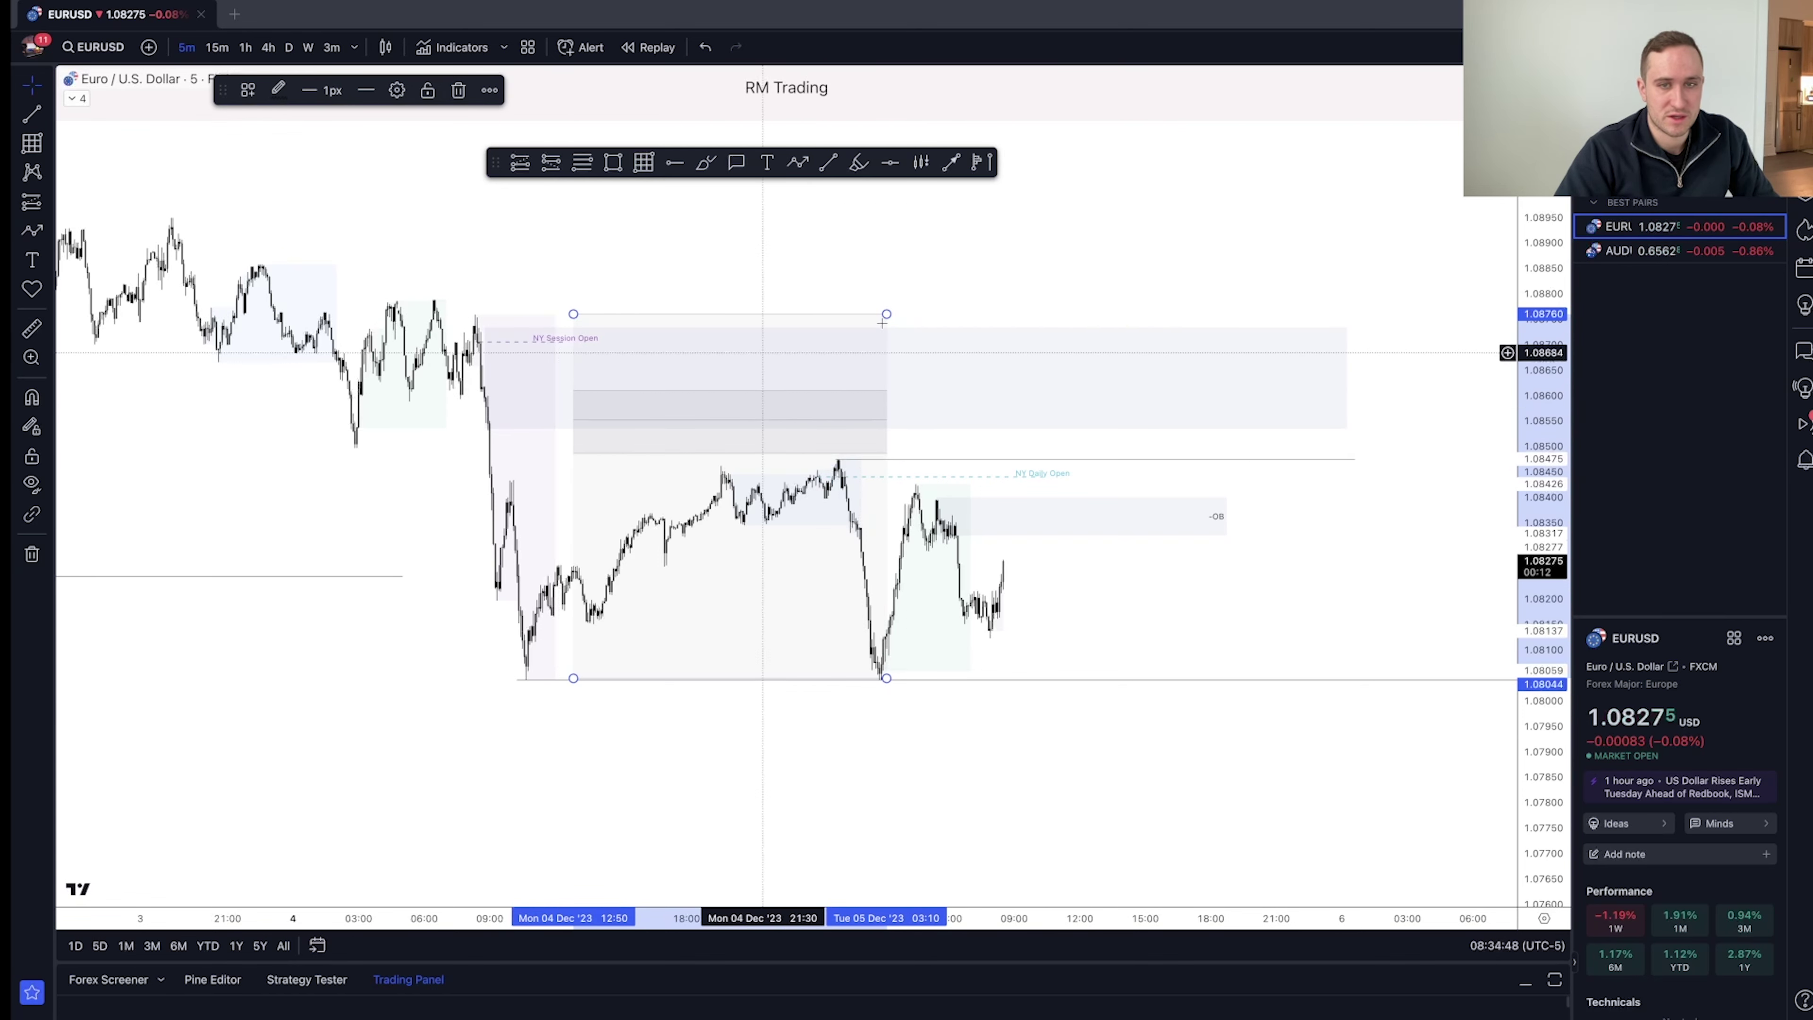
pyautogui.press('Delete')
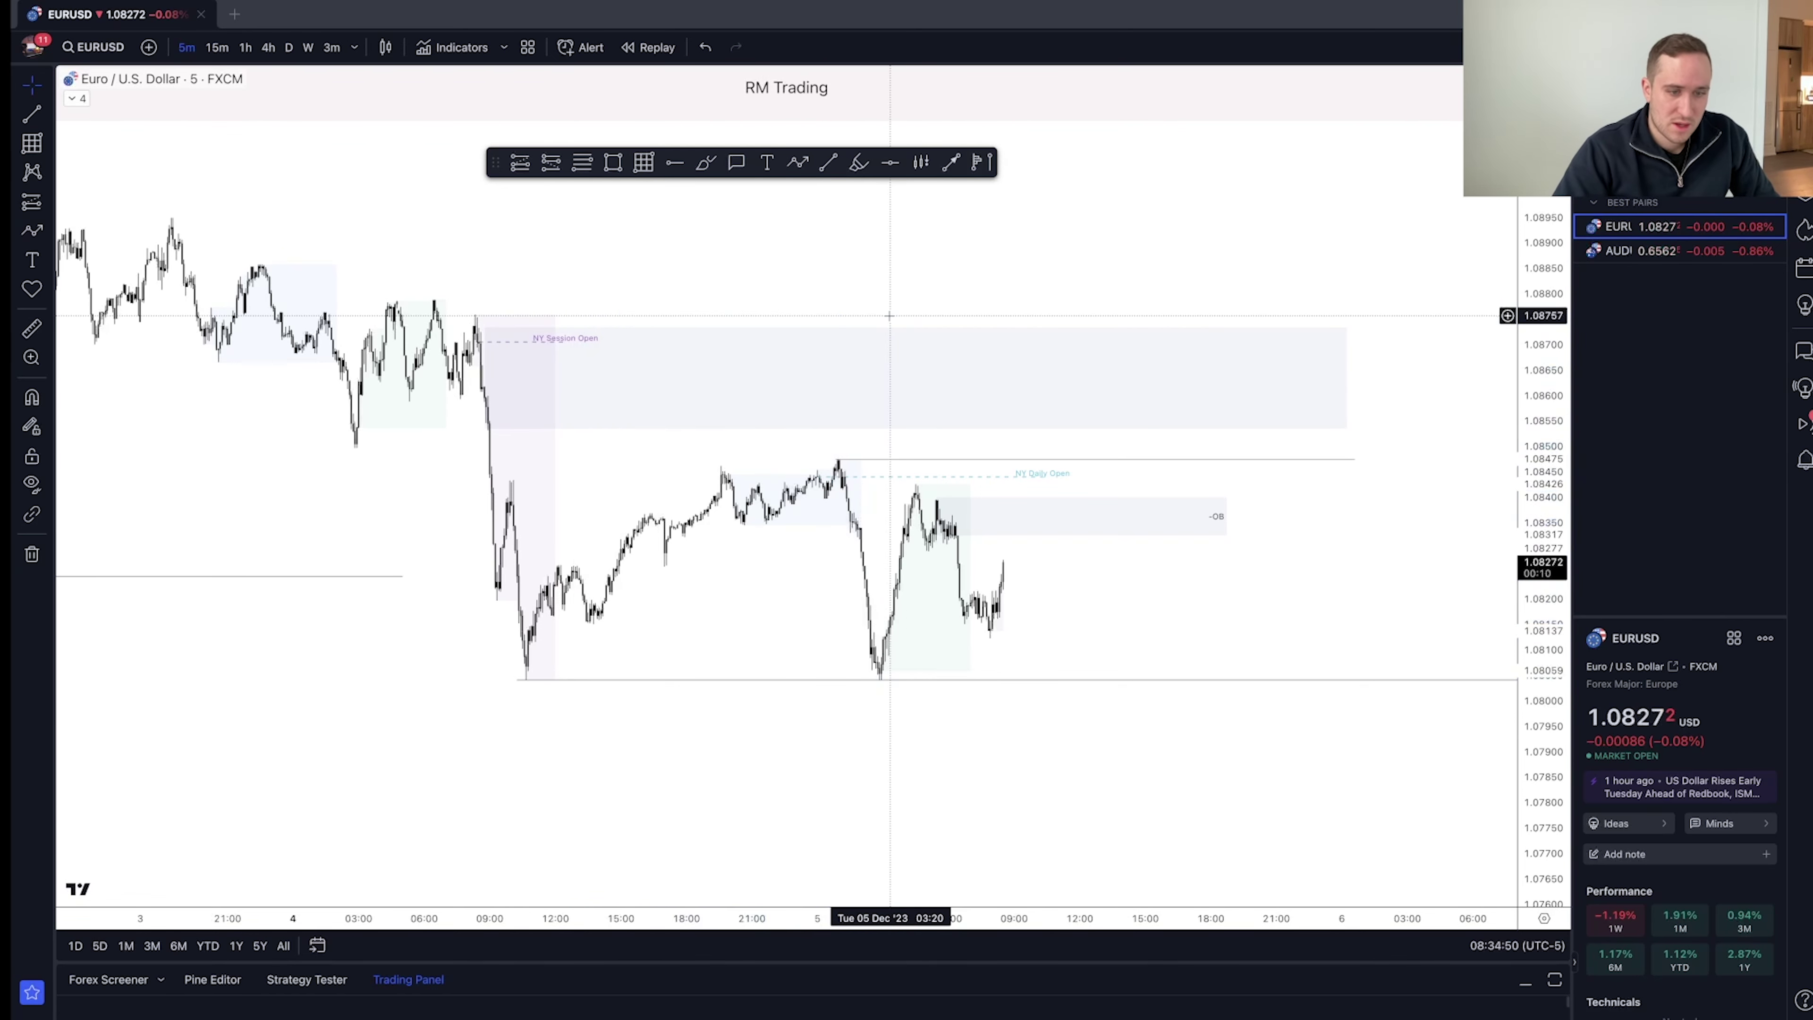
pyautogui.scroll(1, 1091, 659)
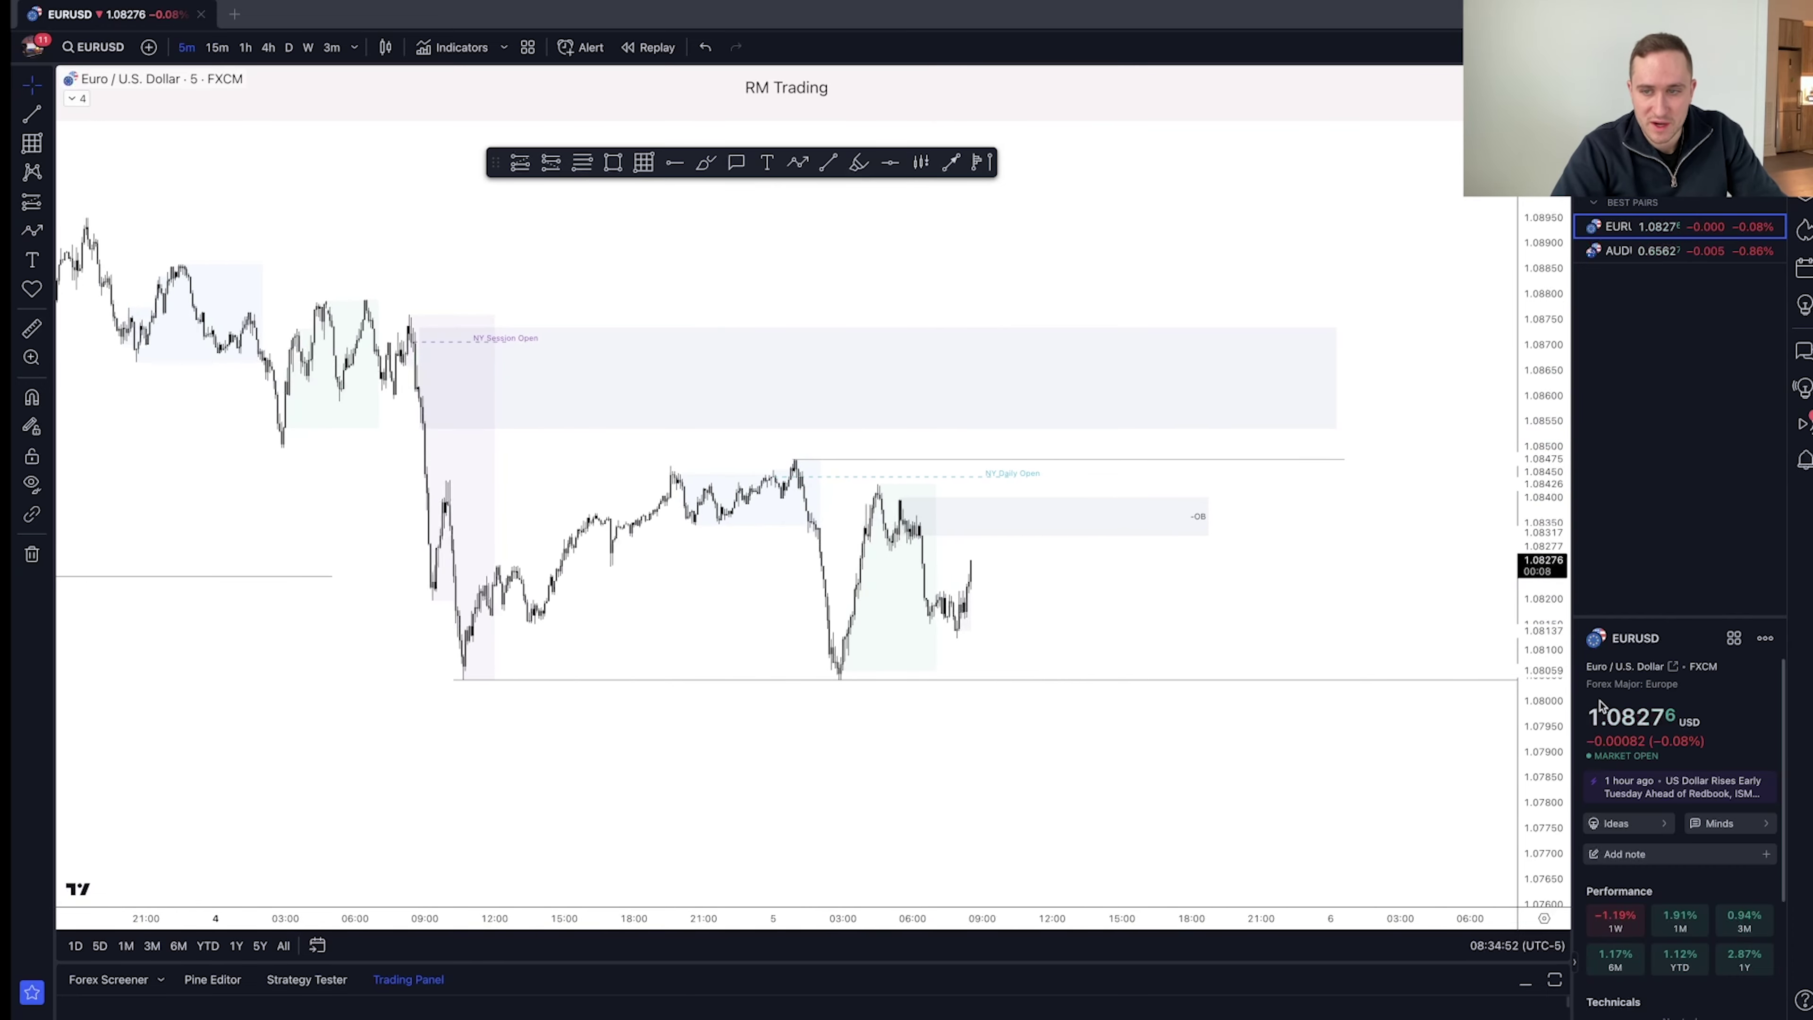
pyautogui.scroll(4, 1099, 594)
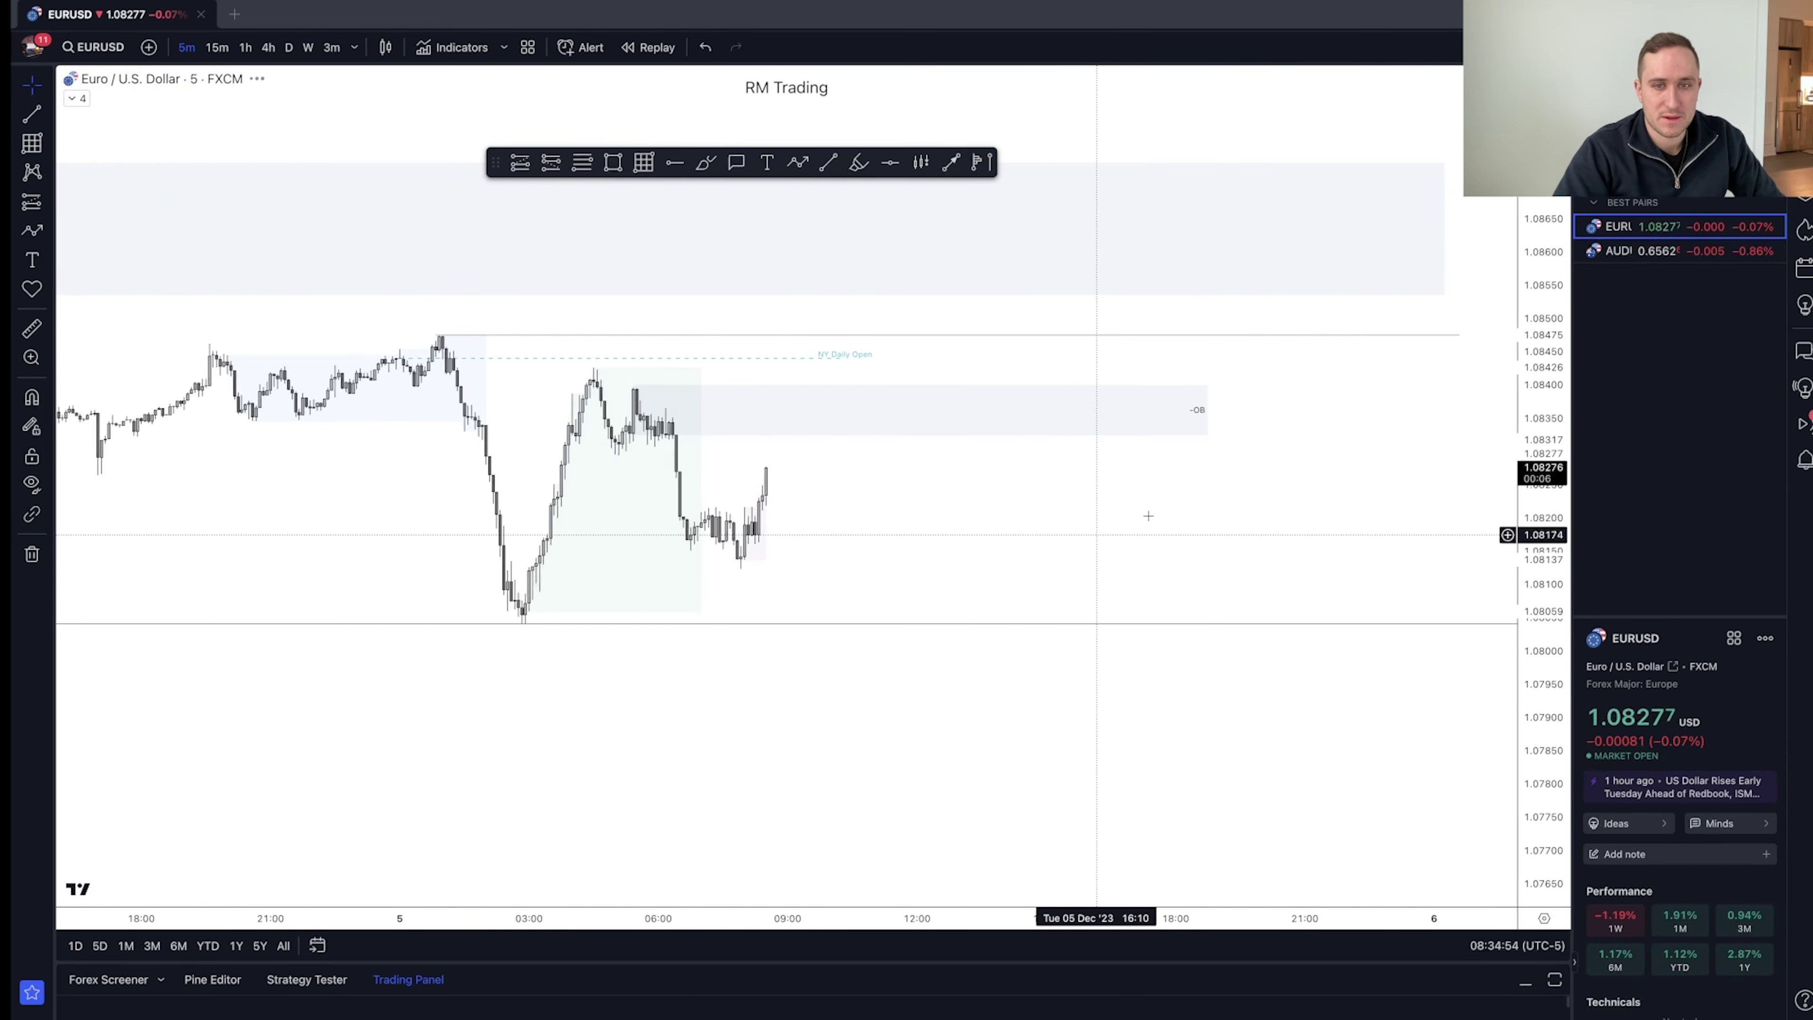
pyautogui.scroll(-3, 1050, 274)
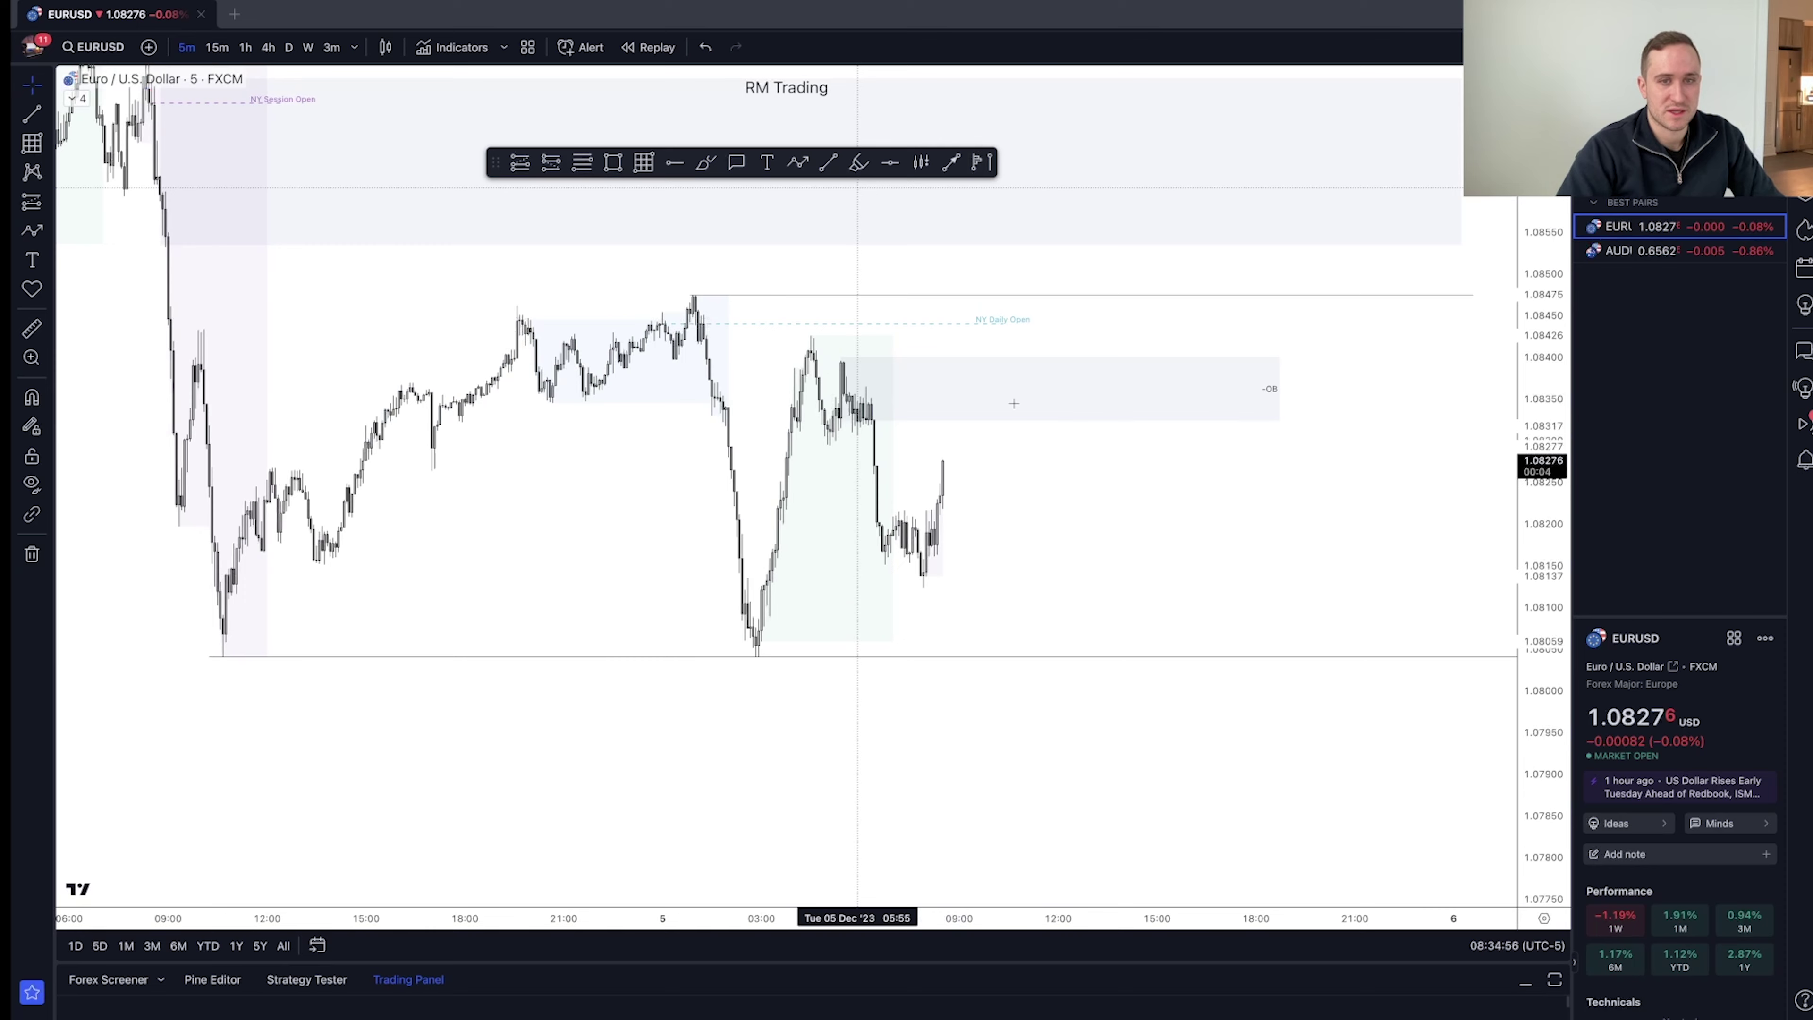
pyautogui.scroll(3, 1015, 496)
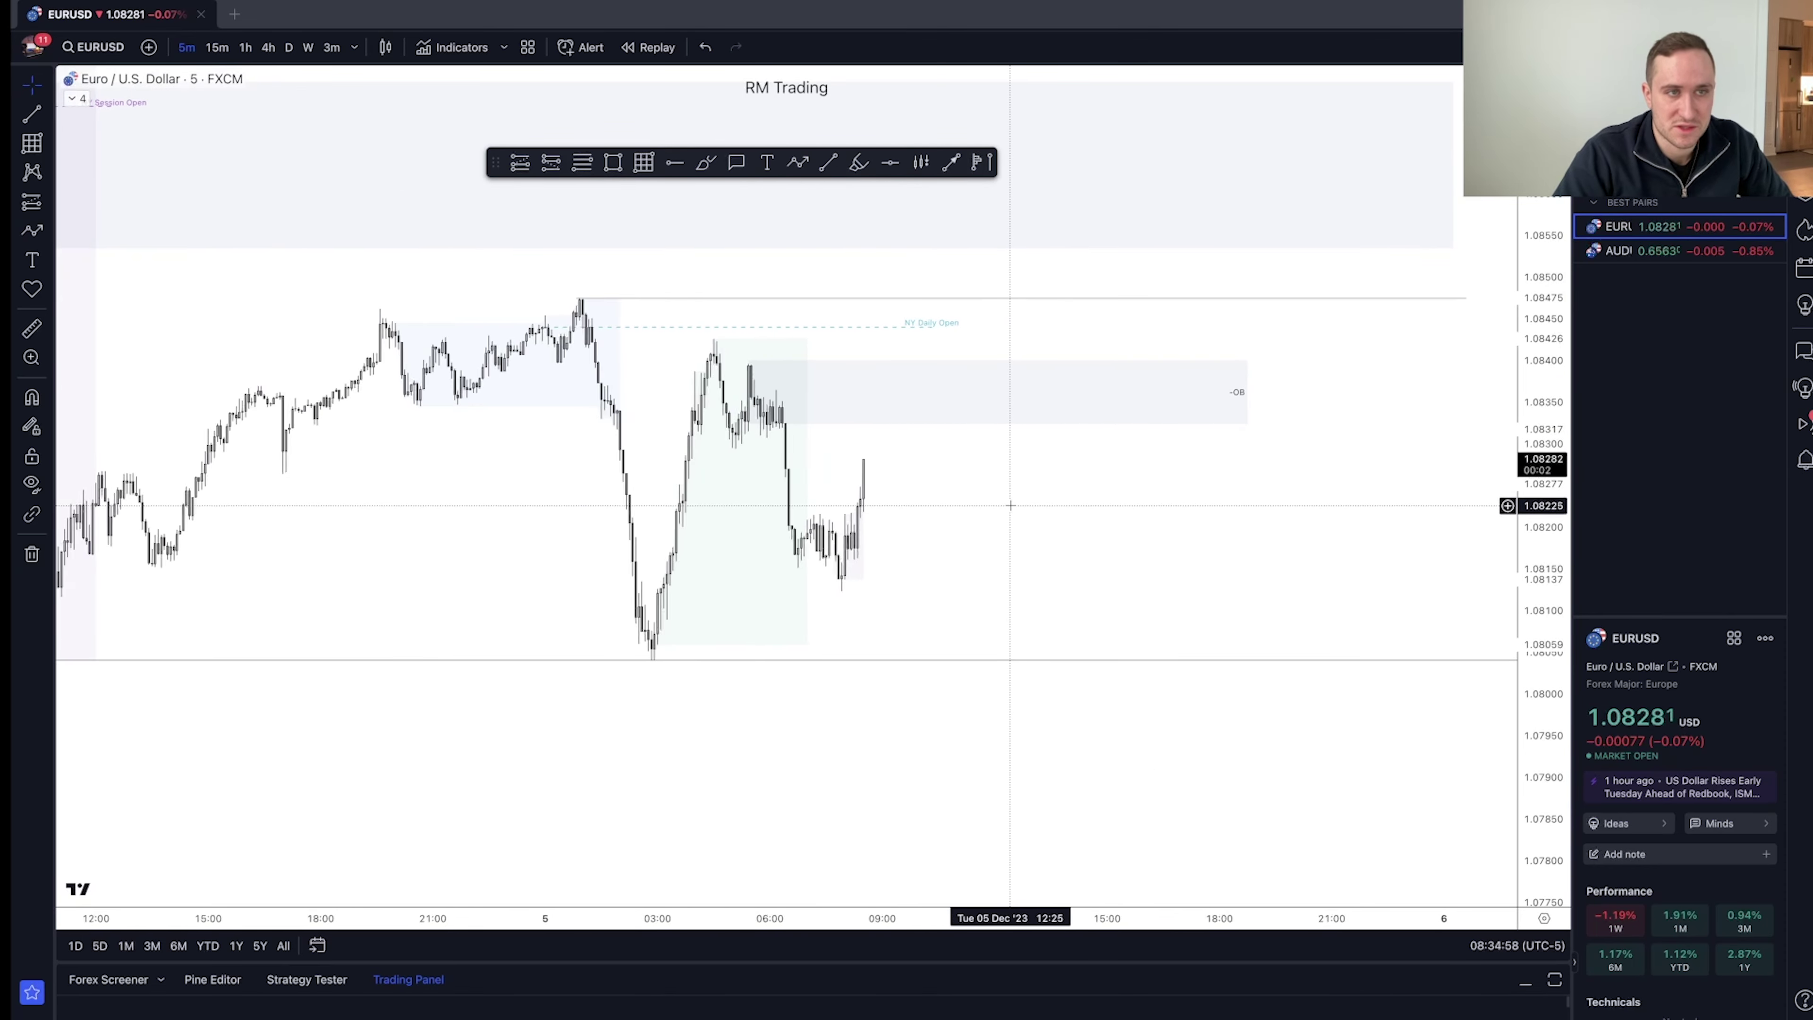
pyautogui.moveTo(955, 486); pyautogui.dragTo(909, 545)
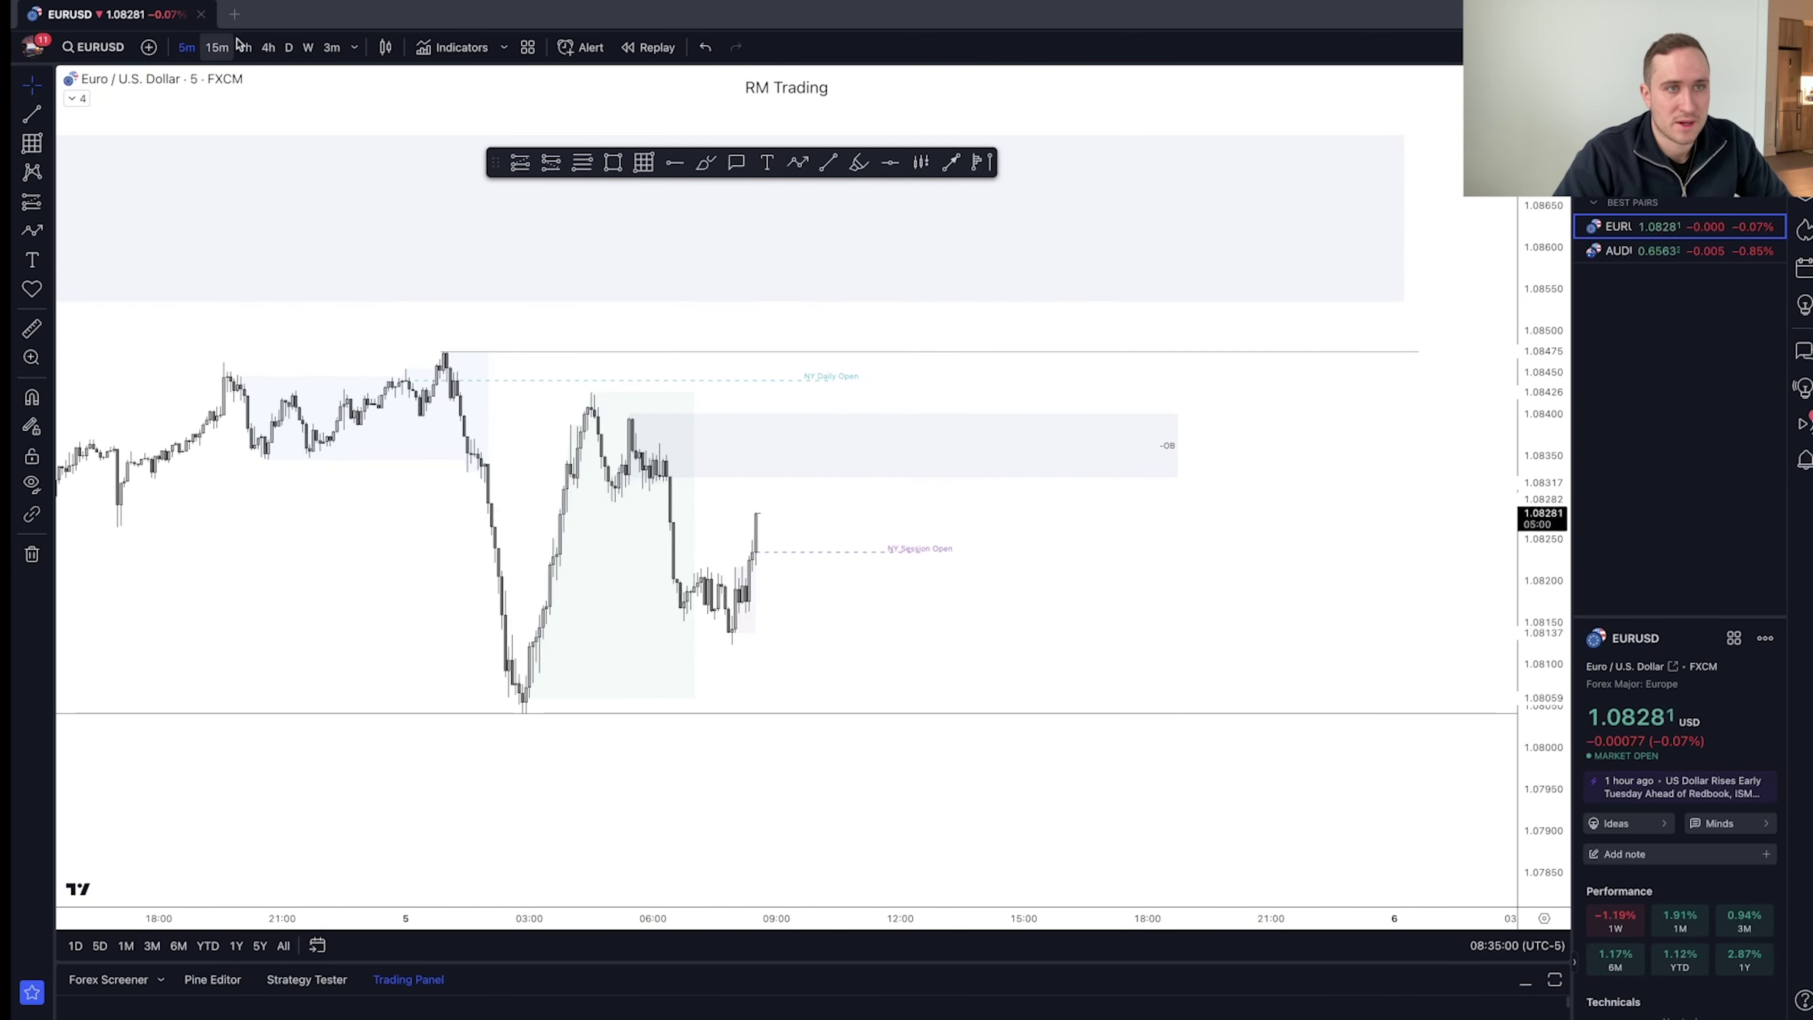
pyautogui.click(332, 48)
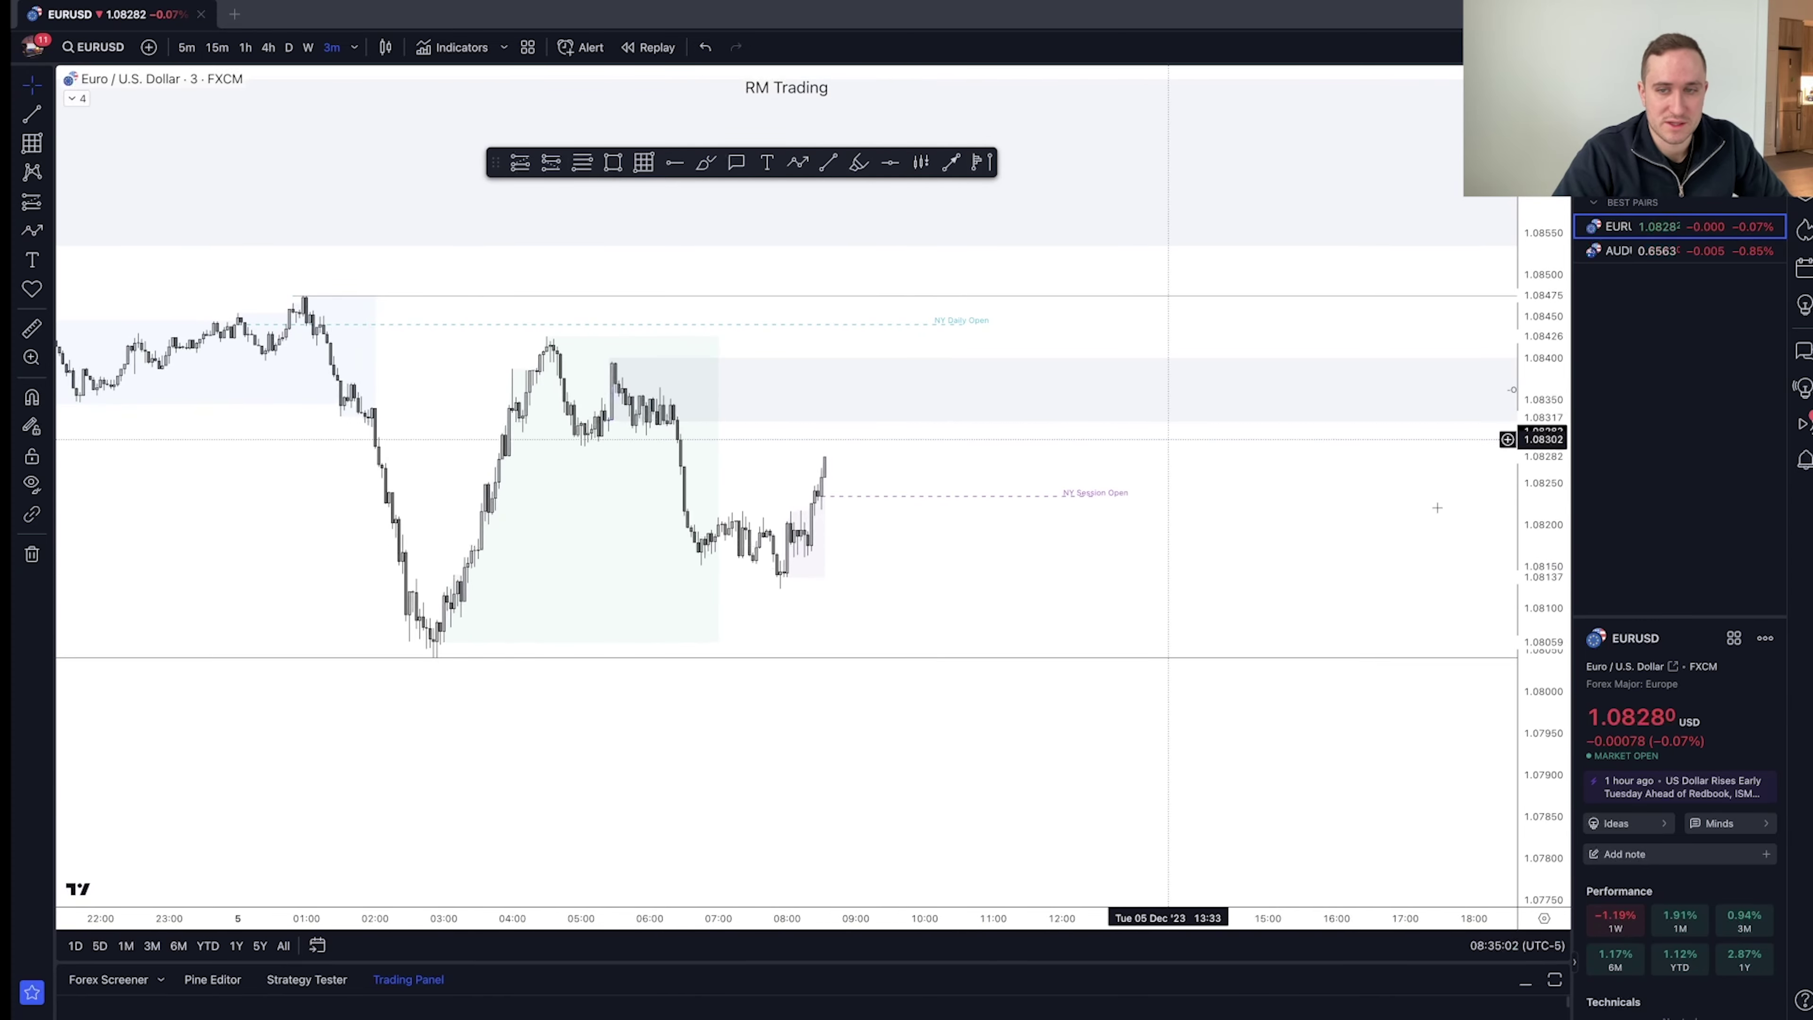
pyautogui.moveTo(1549, 573); pyautogui.dragTo(914, 369)
pyautogui.scroll(-2, 1064, 400)
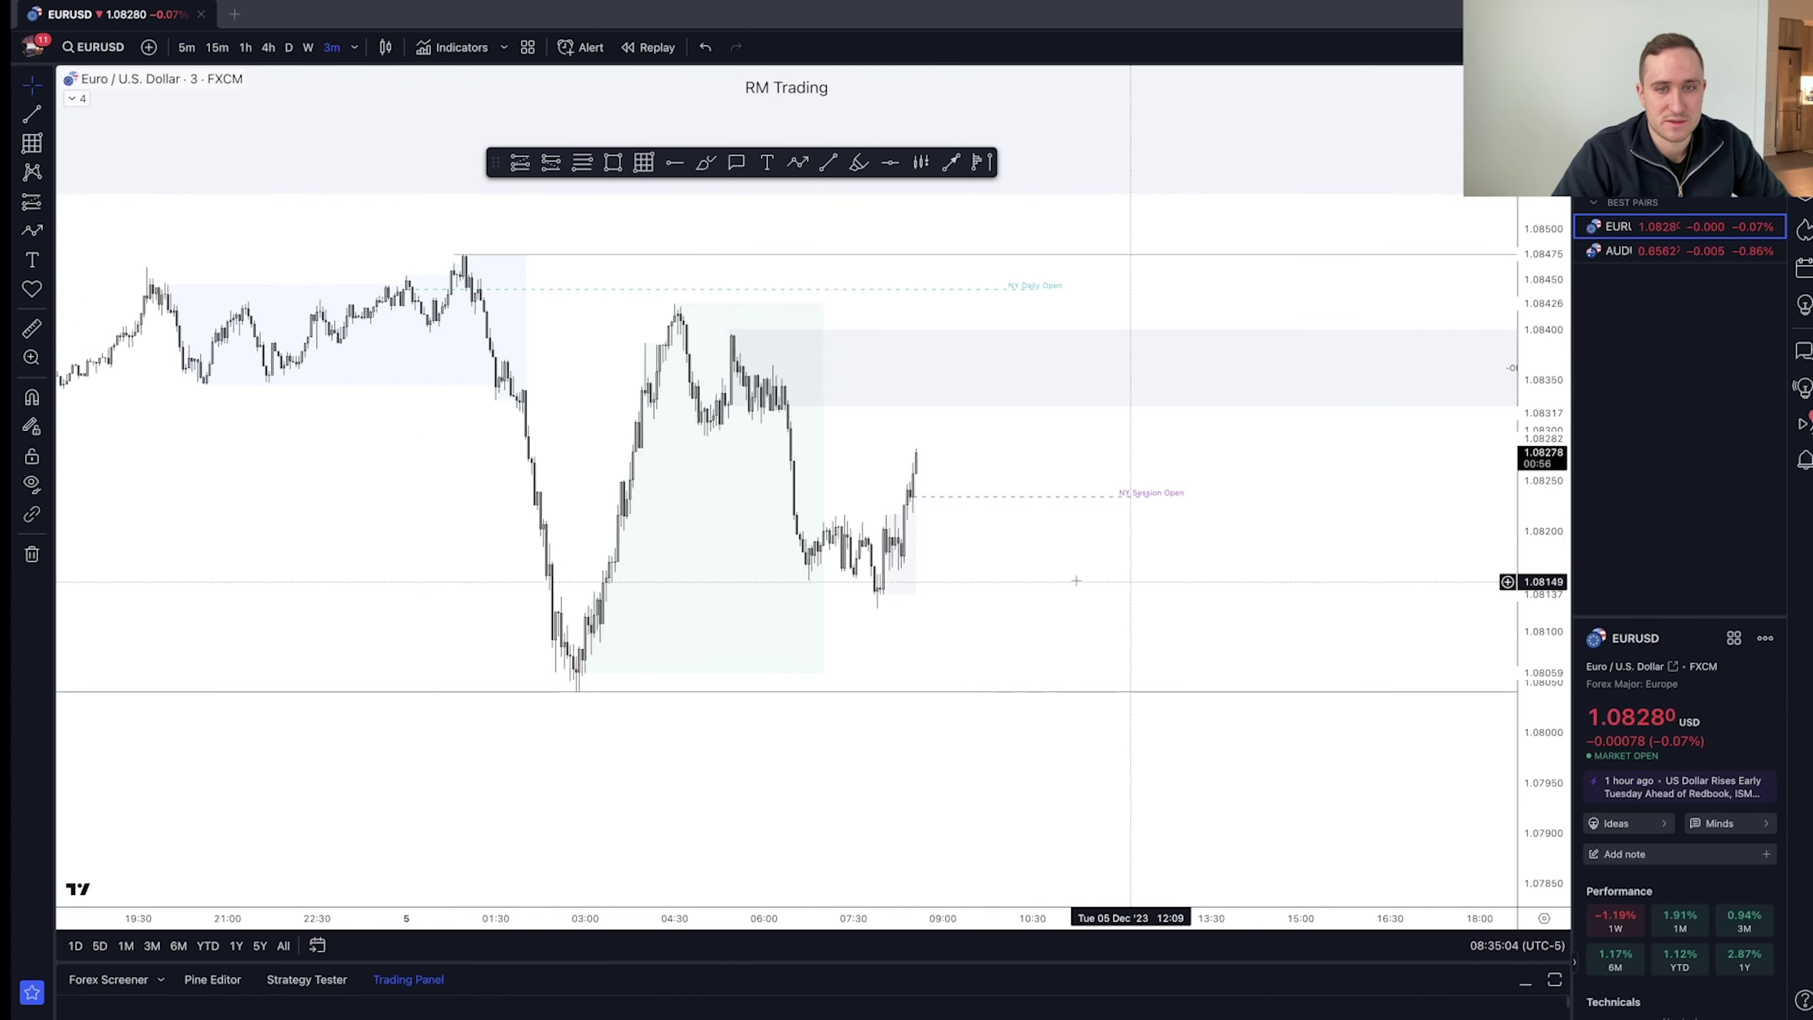
pyautogui.moveTo(1092, 579); pyautogui.dragTo(963, 584)
pyautogui.scroll(-4, 963, 584)
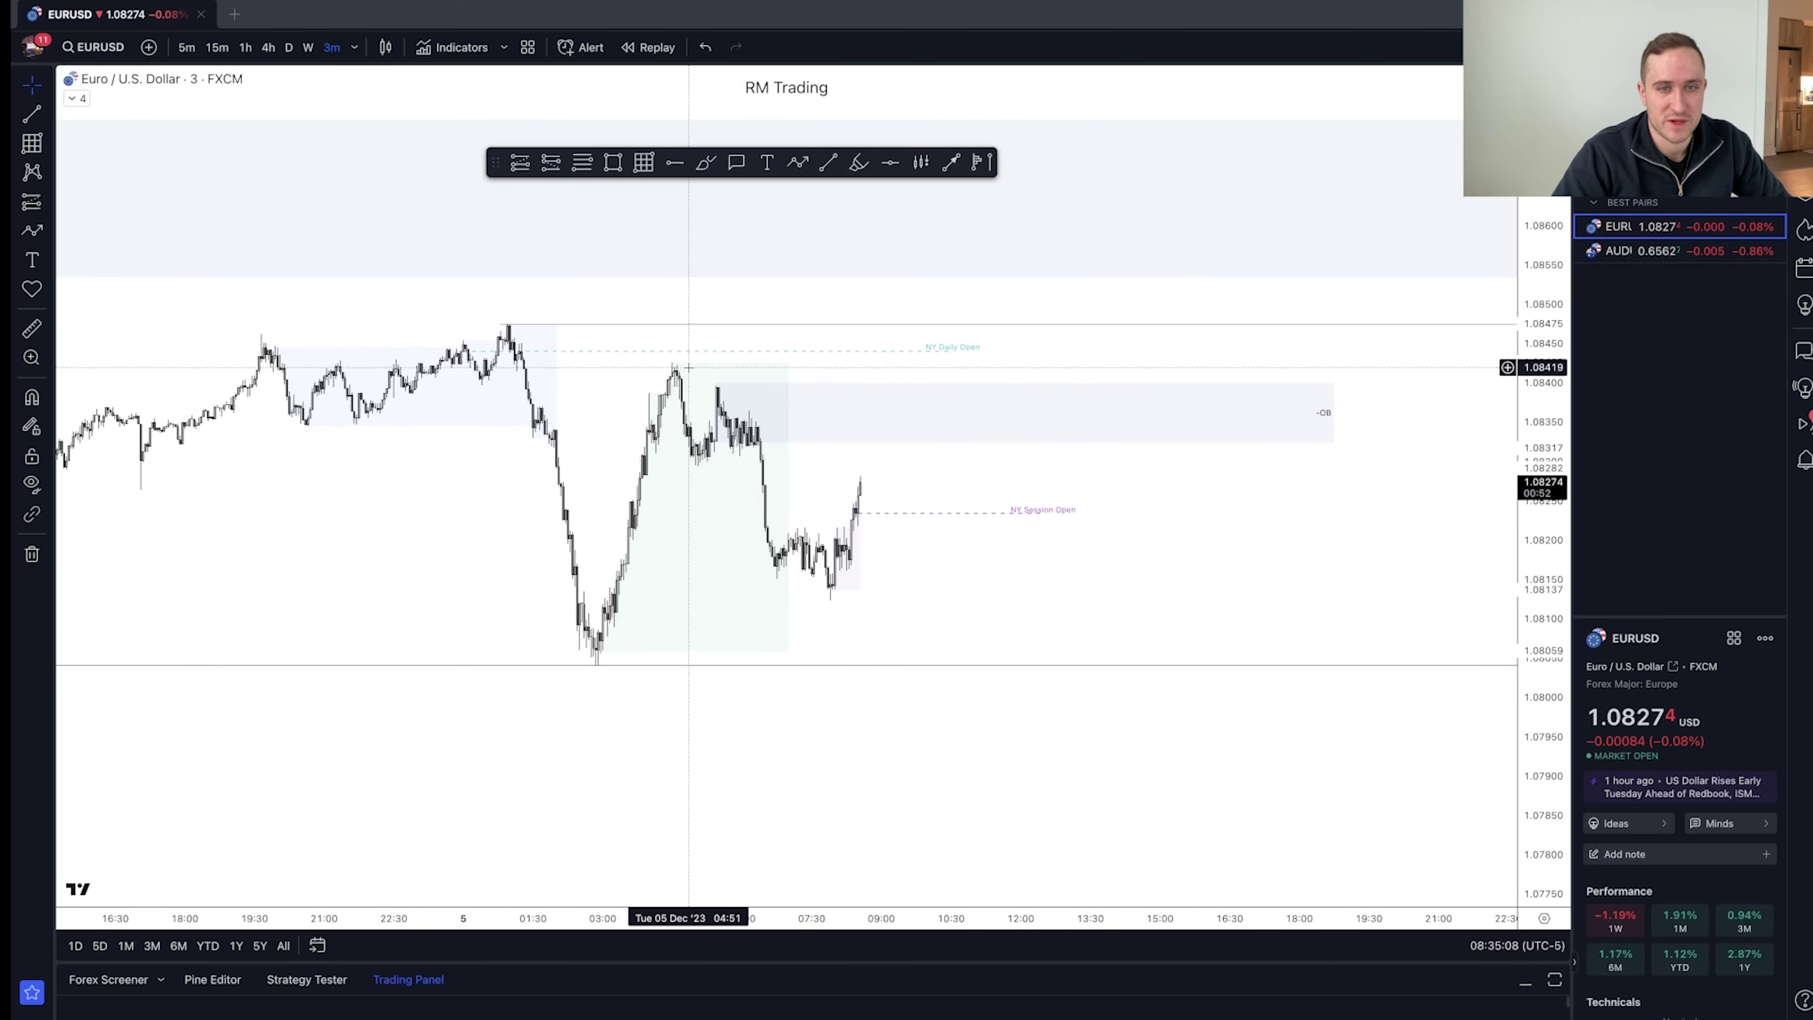
pyautogui.scroll(-2, 928, 643)
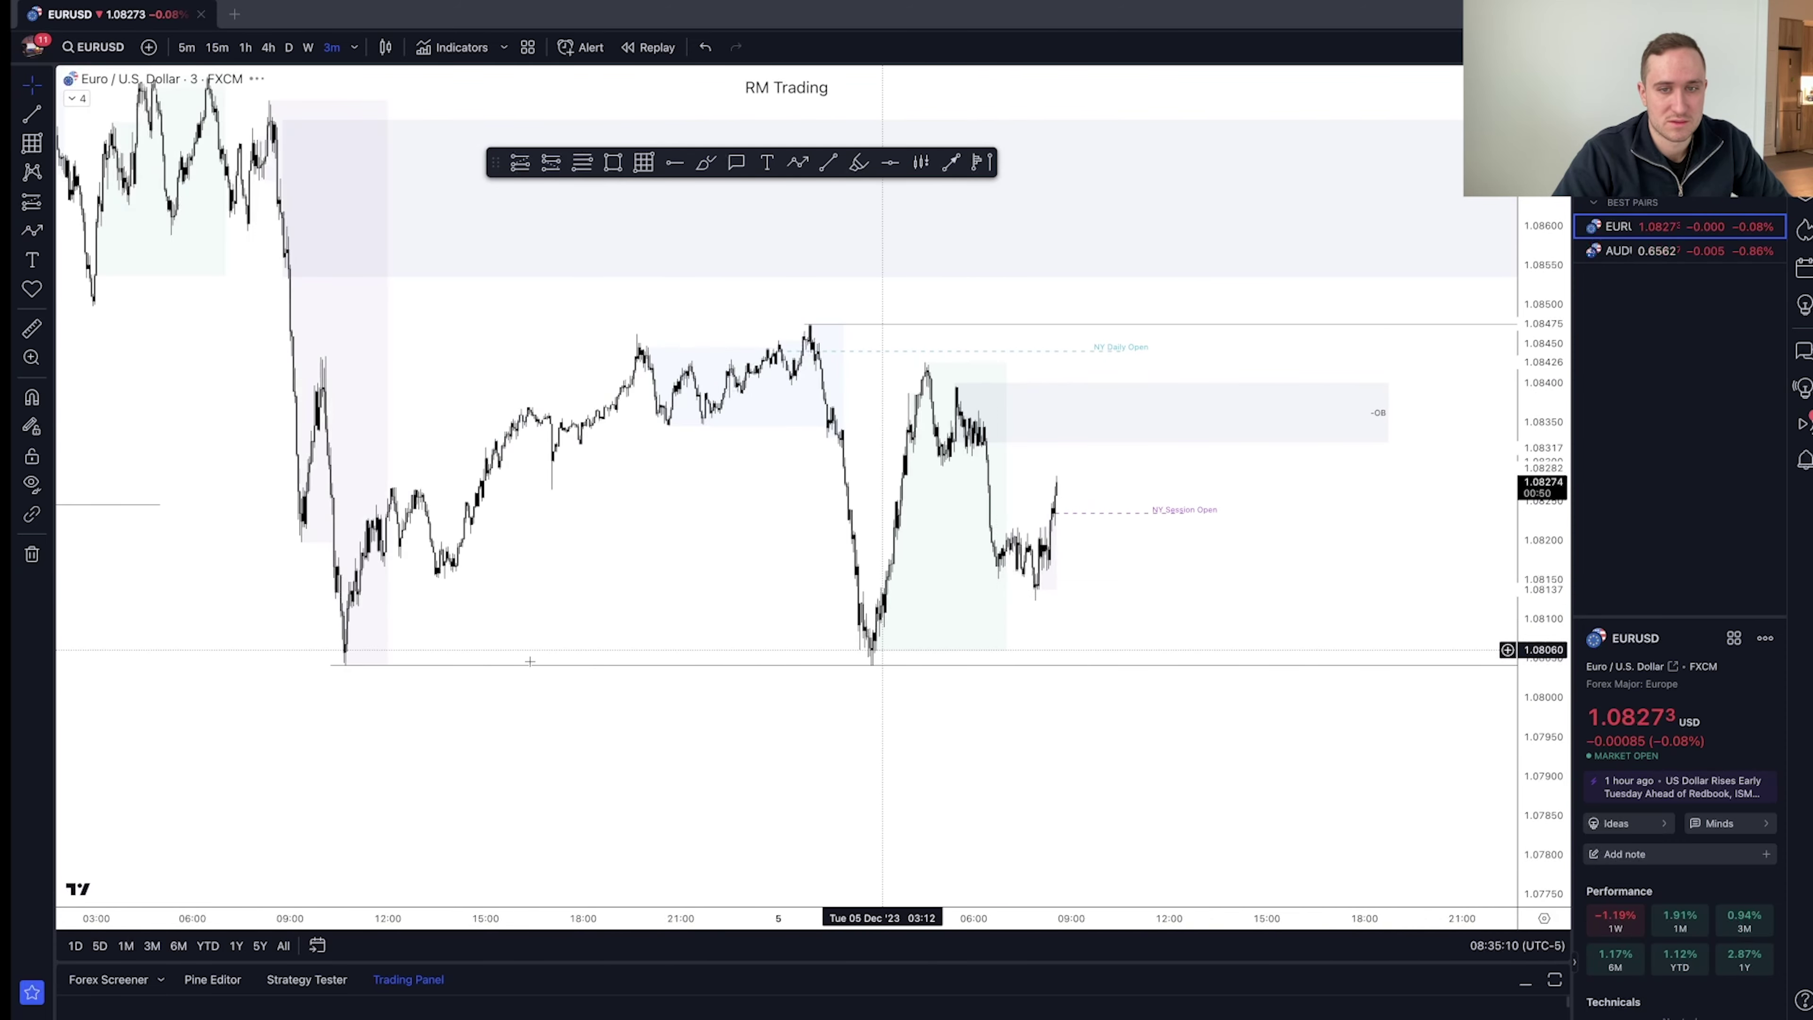
pyautogui.scroll(5, 828, 646)
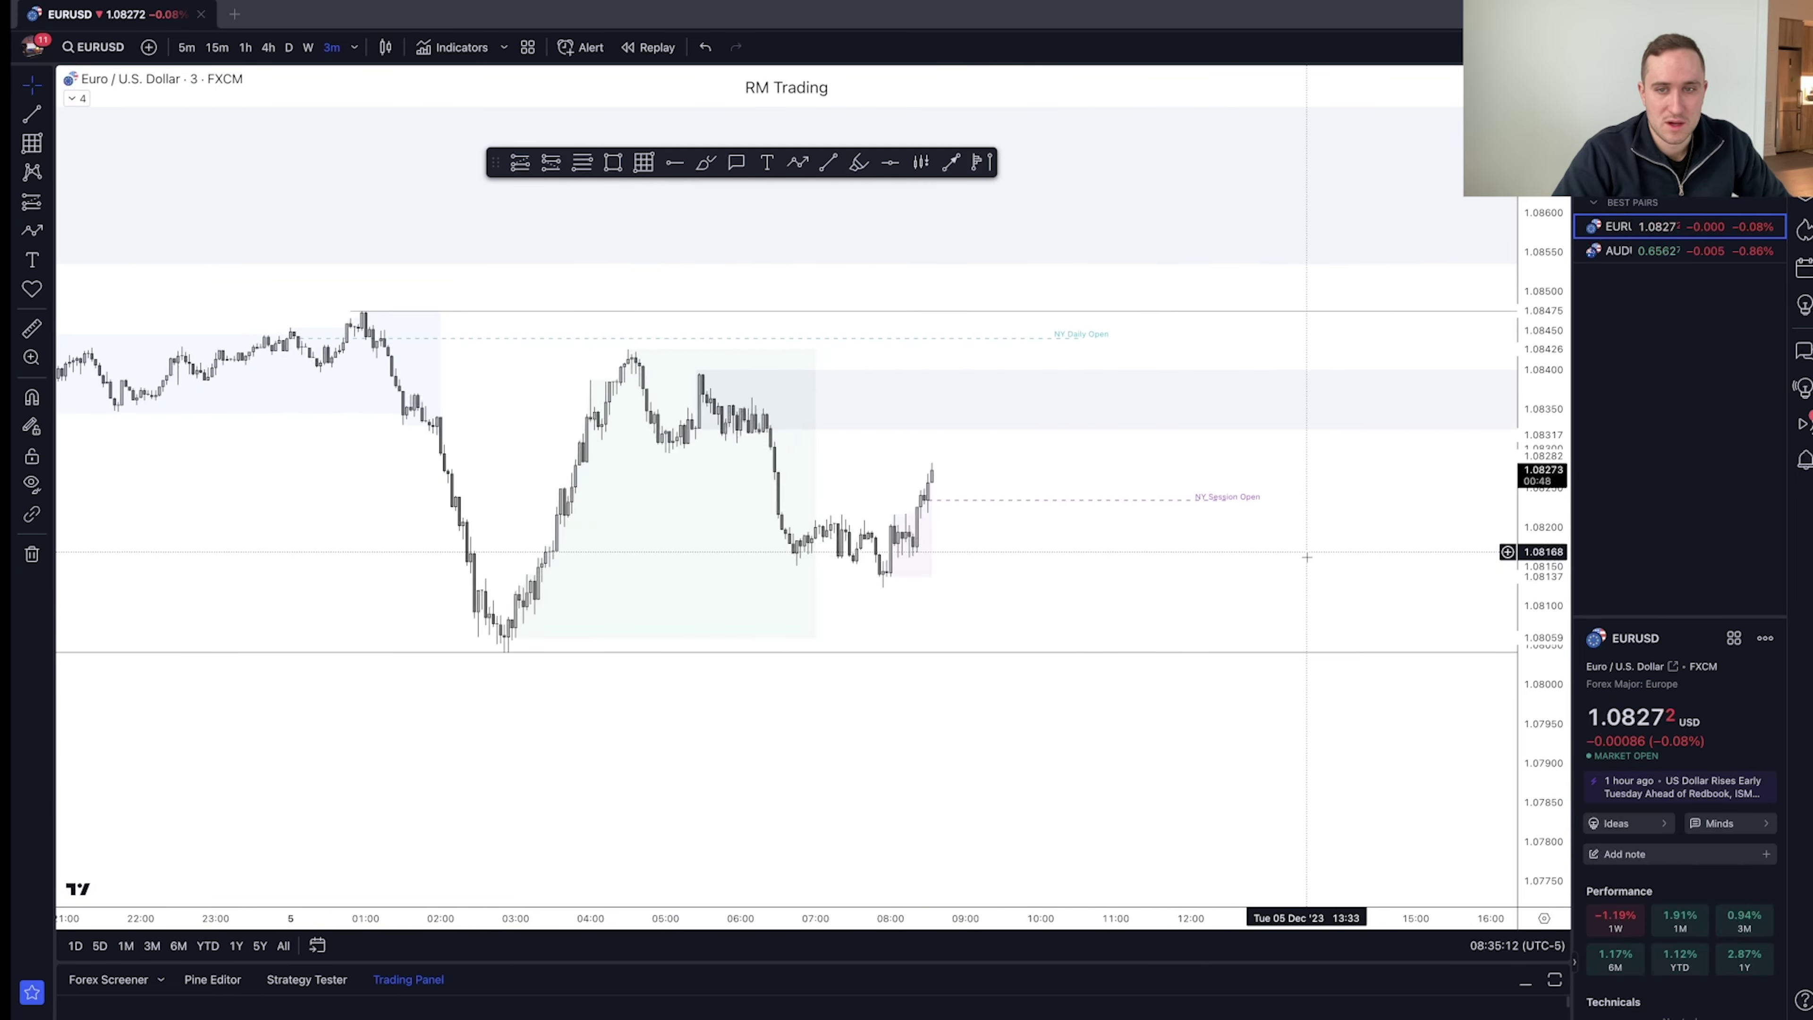
pyautogui.moveTo(1533, 607); pyautogui.dragTo(1533, 500)
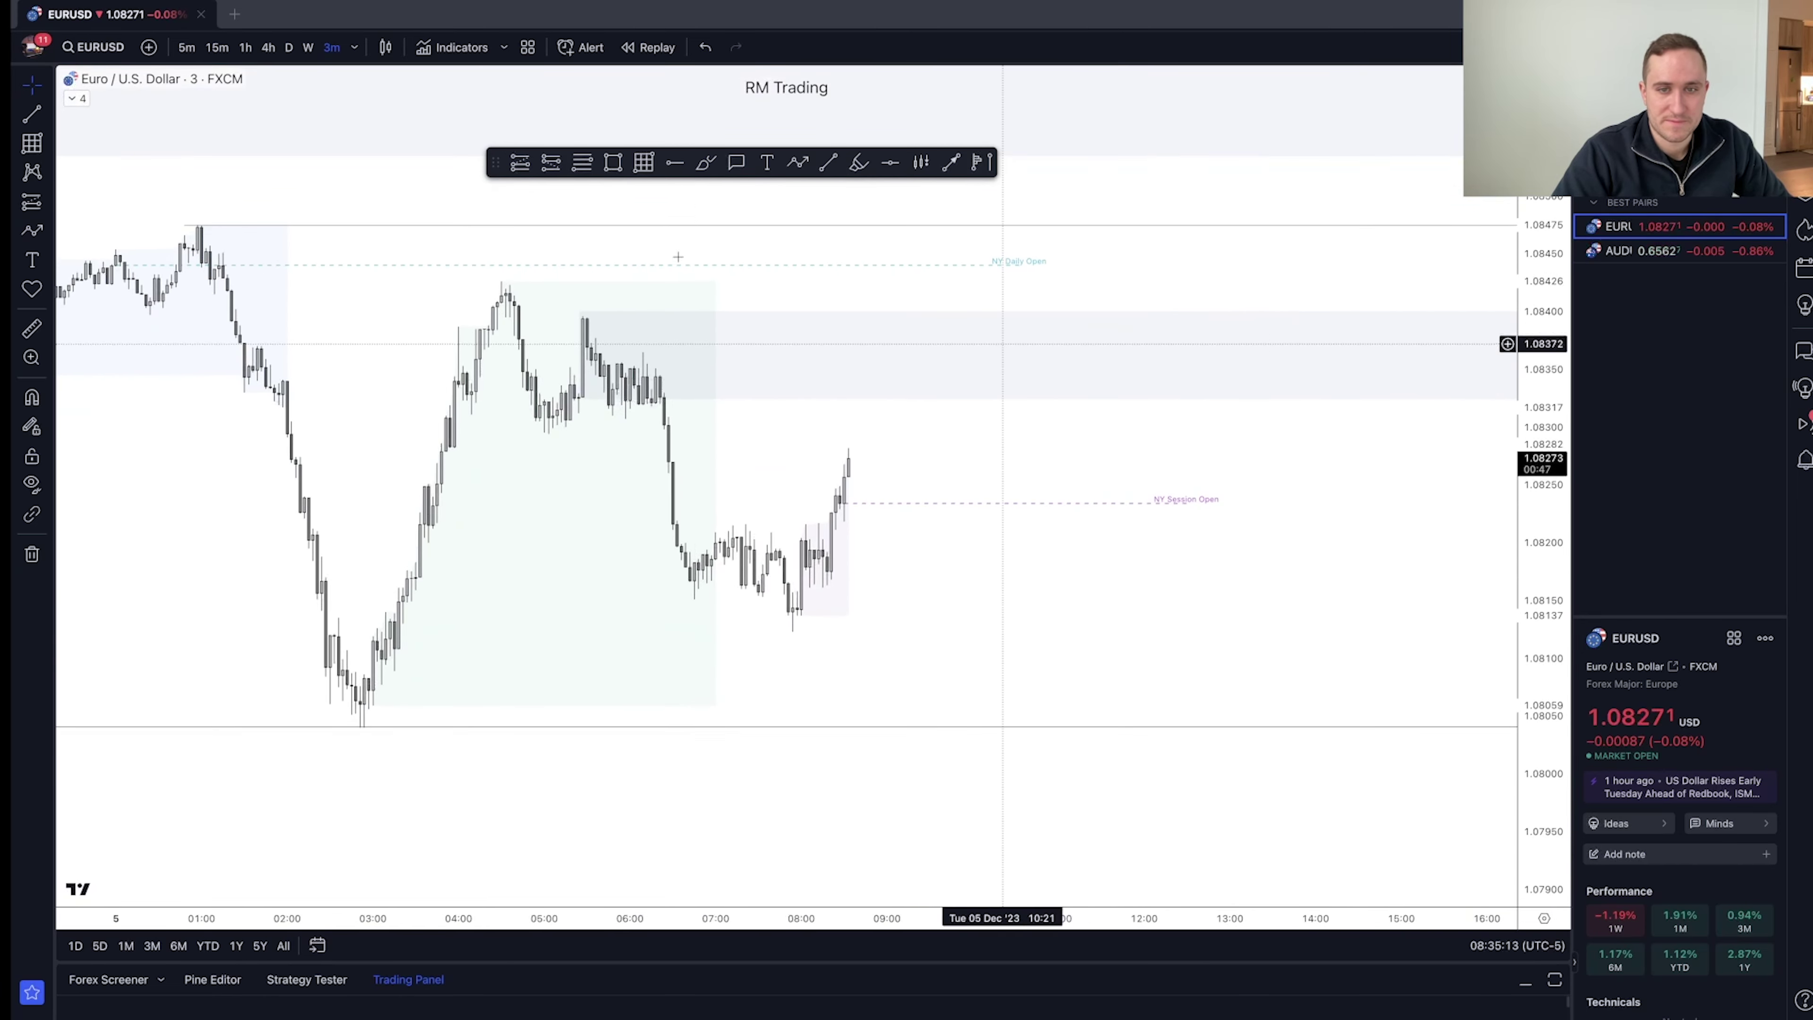
pyautogui.click(187, 47)
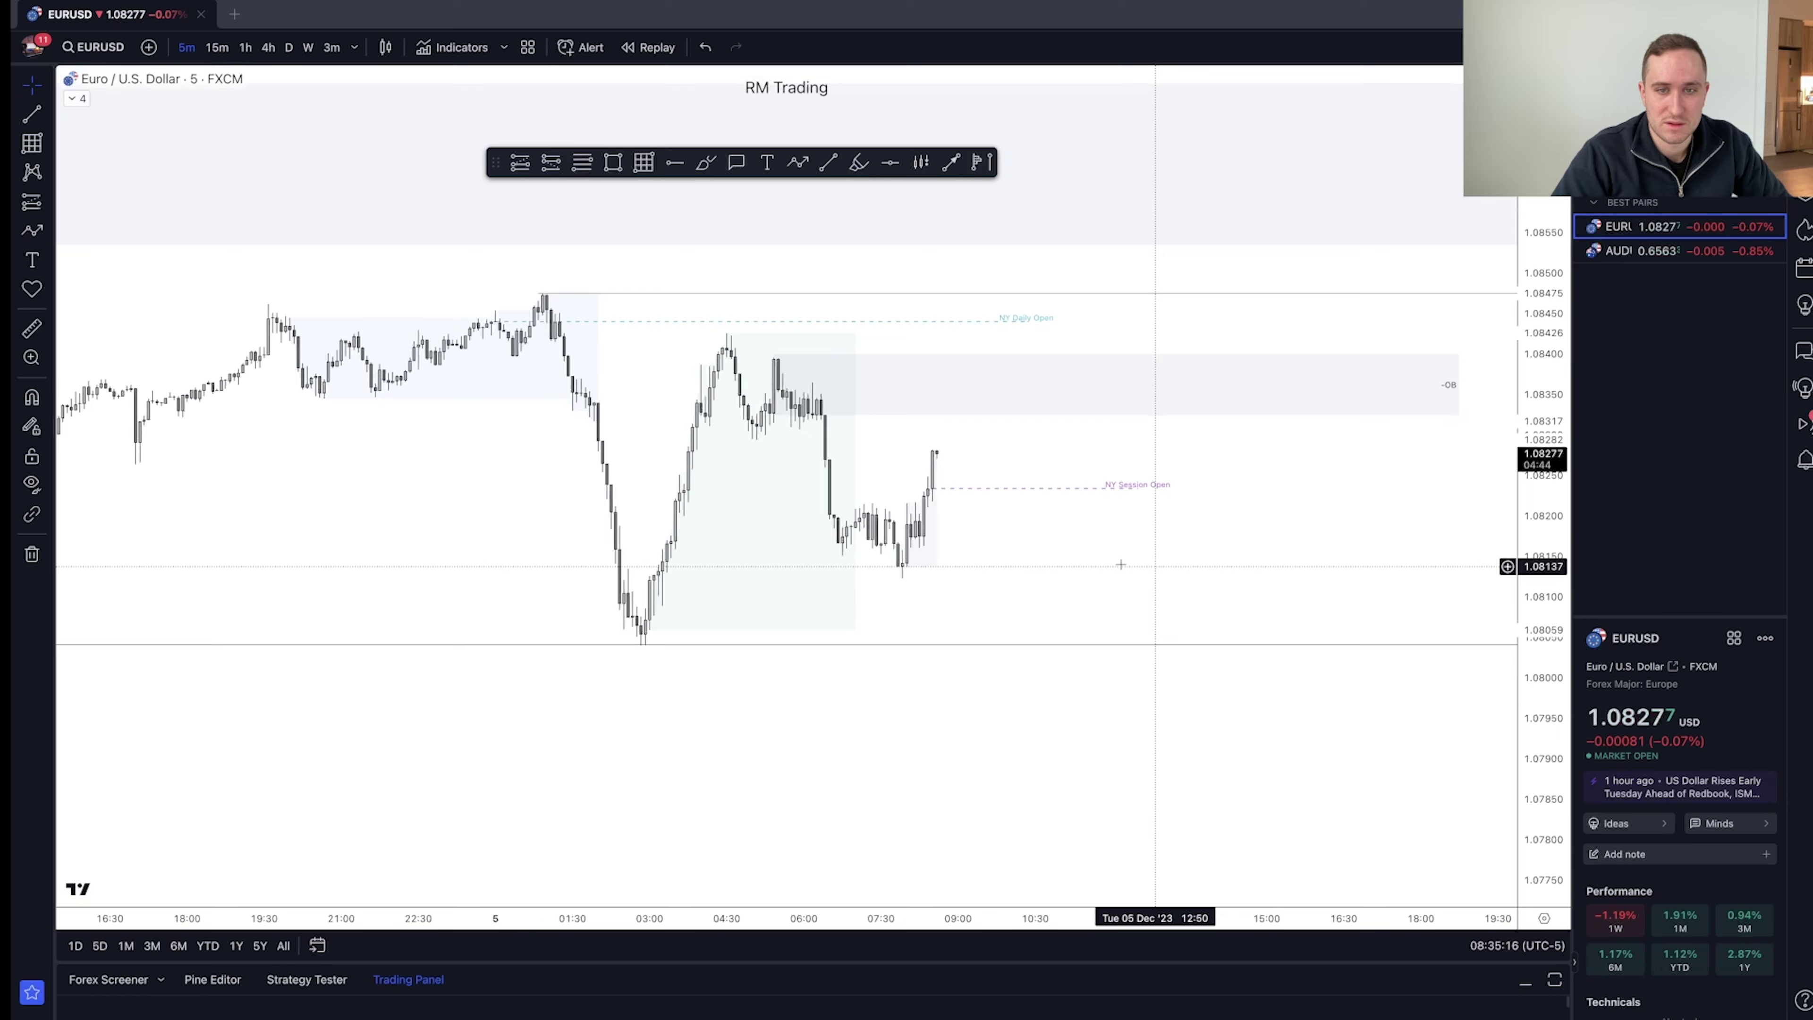
pyautogui.scroll(2, 1121, 565)
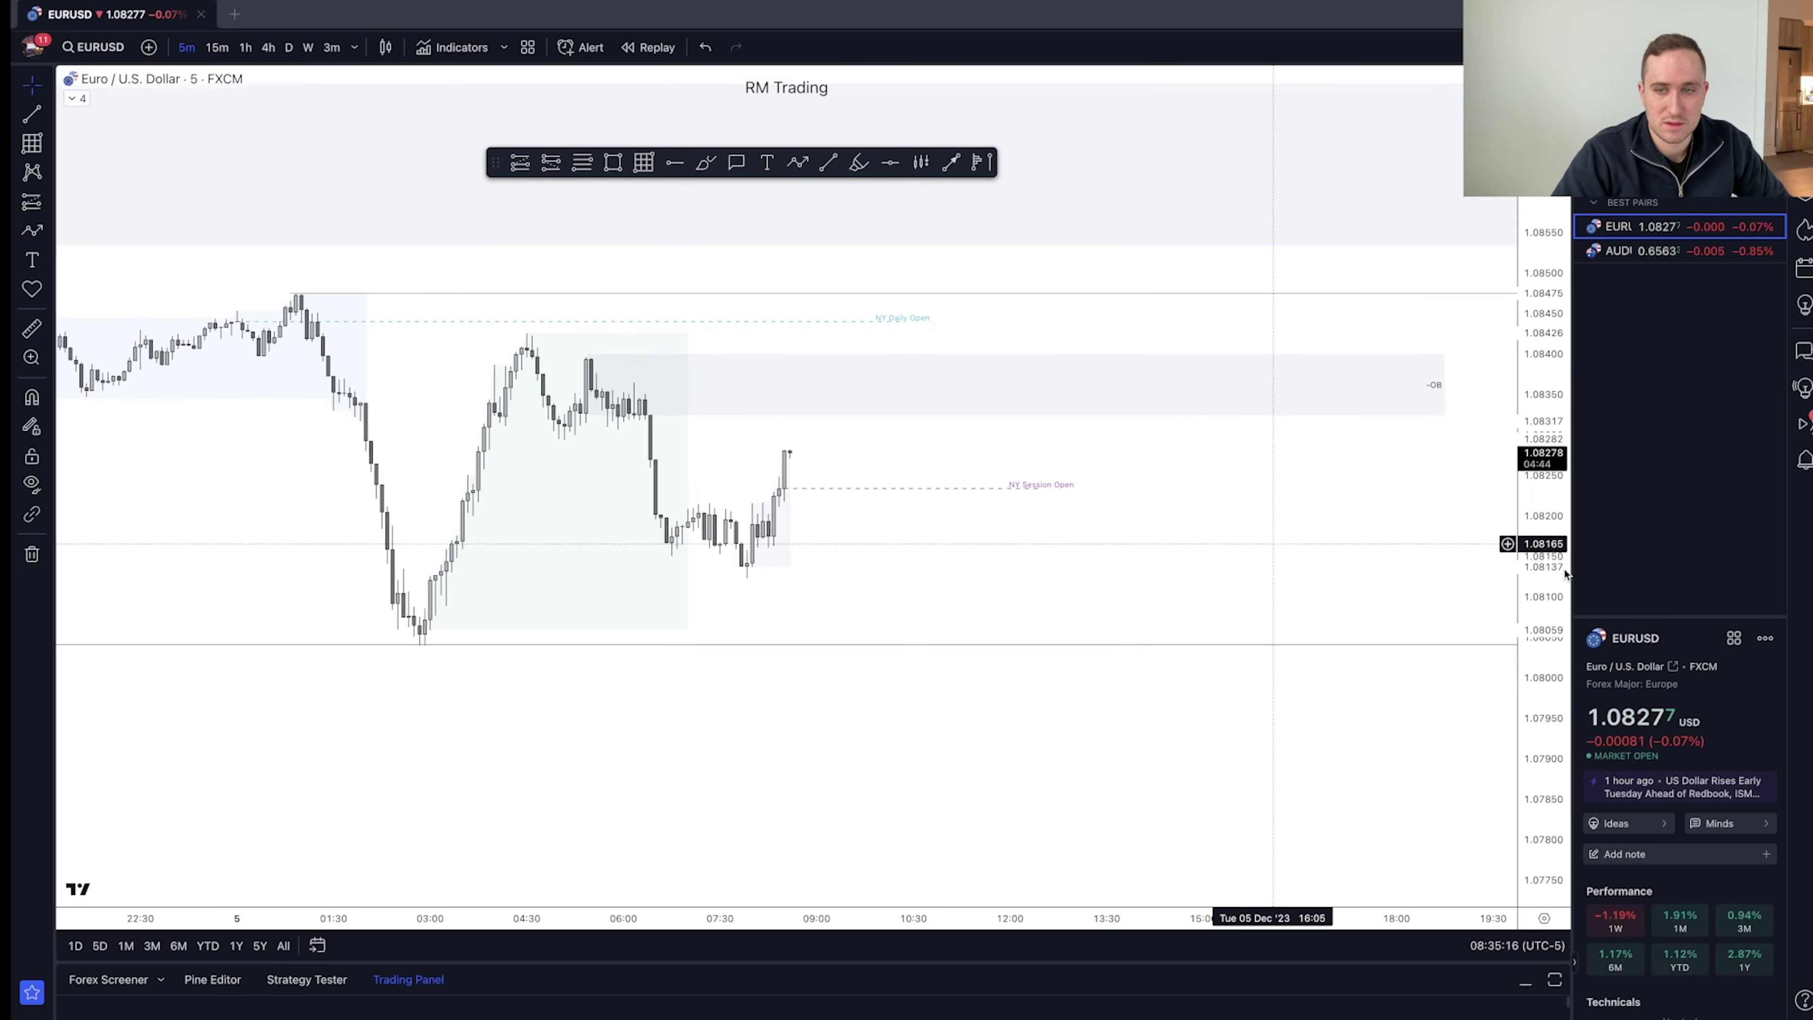
# - Glance at AUDUSD, then load DXY and view it on 15-minute, then 1-hour candles
pyautogui.click(1639, 254)
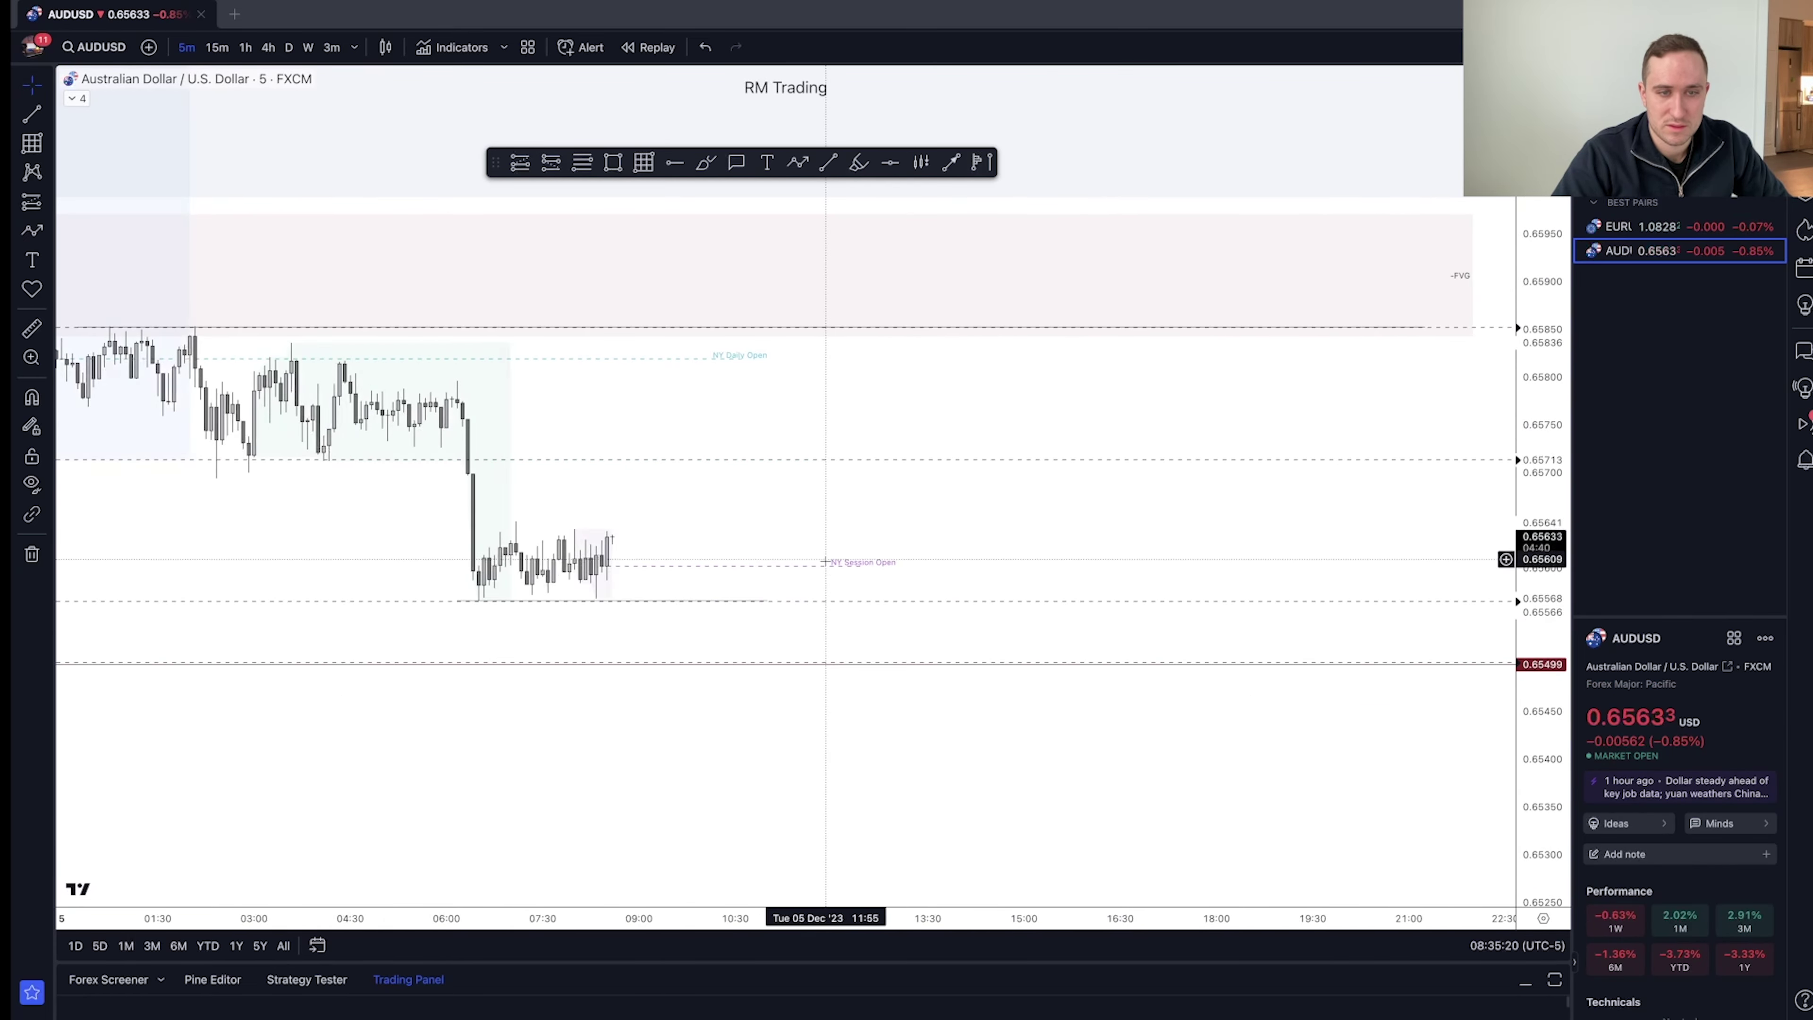
pyautogui.scroll(-2, 826, 562)
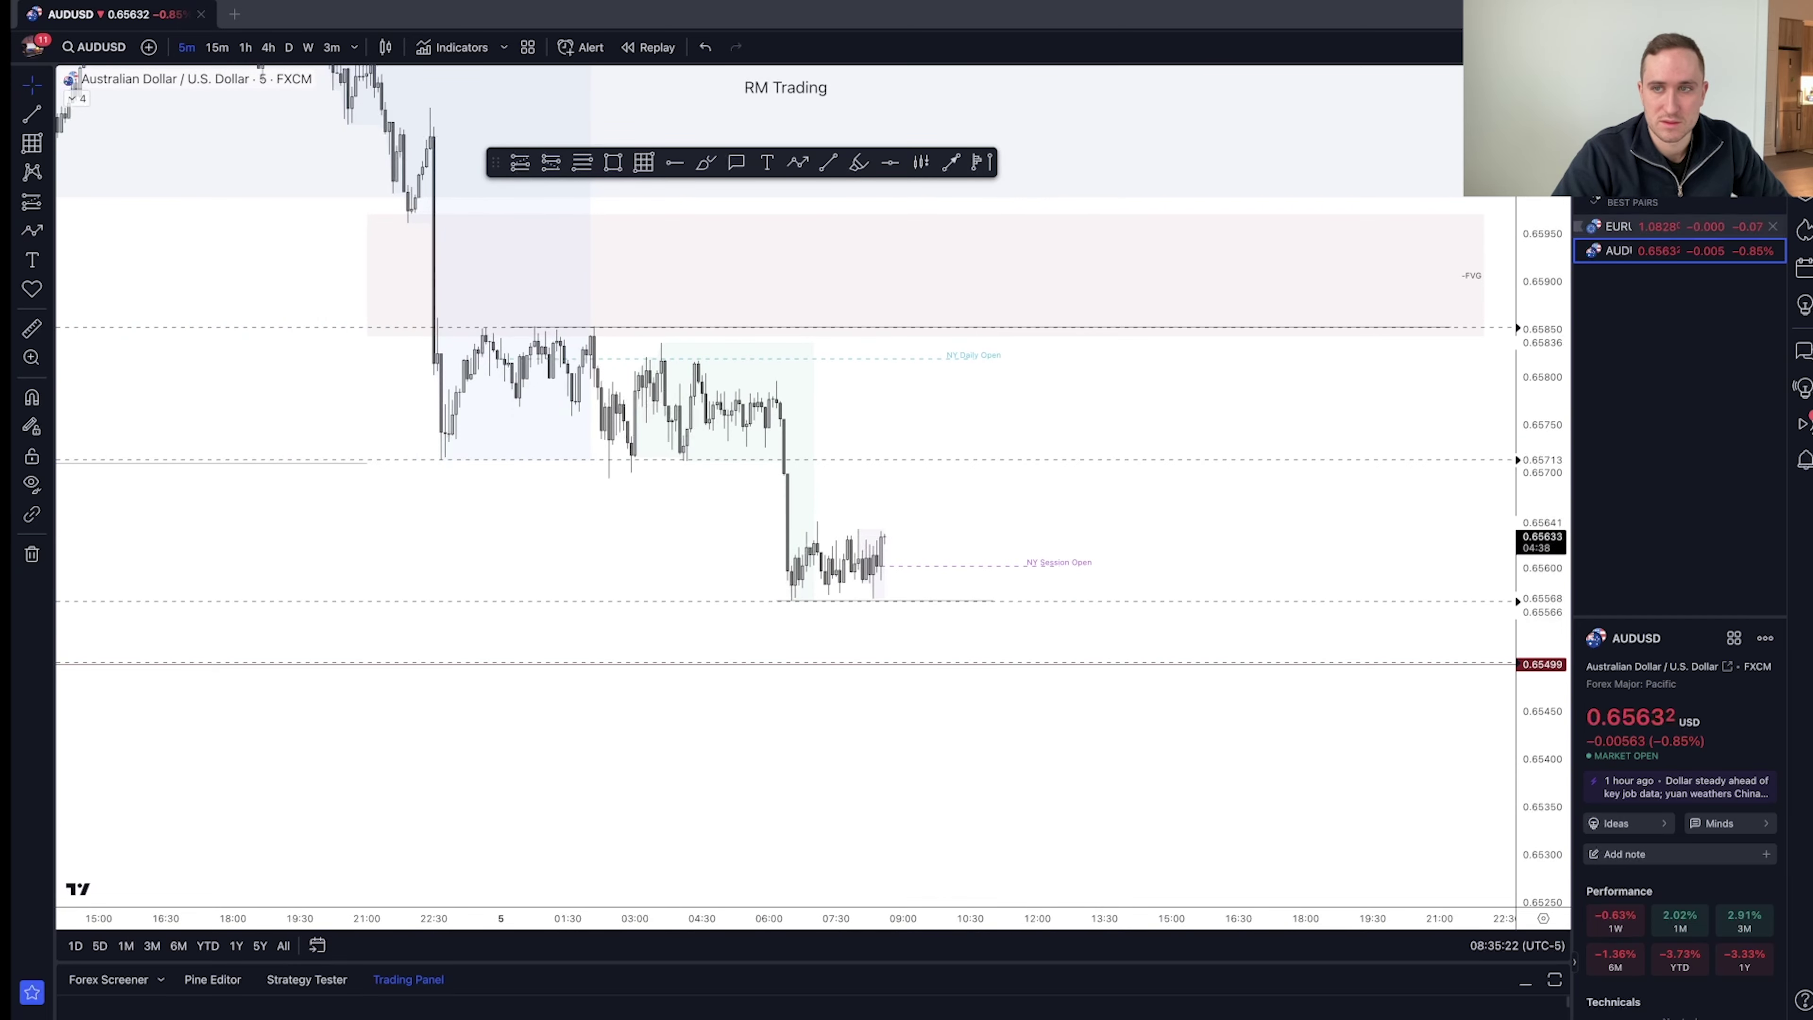
pyautogui.write('DXY')
pyautogui.press('Return')
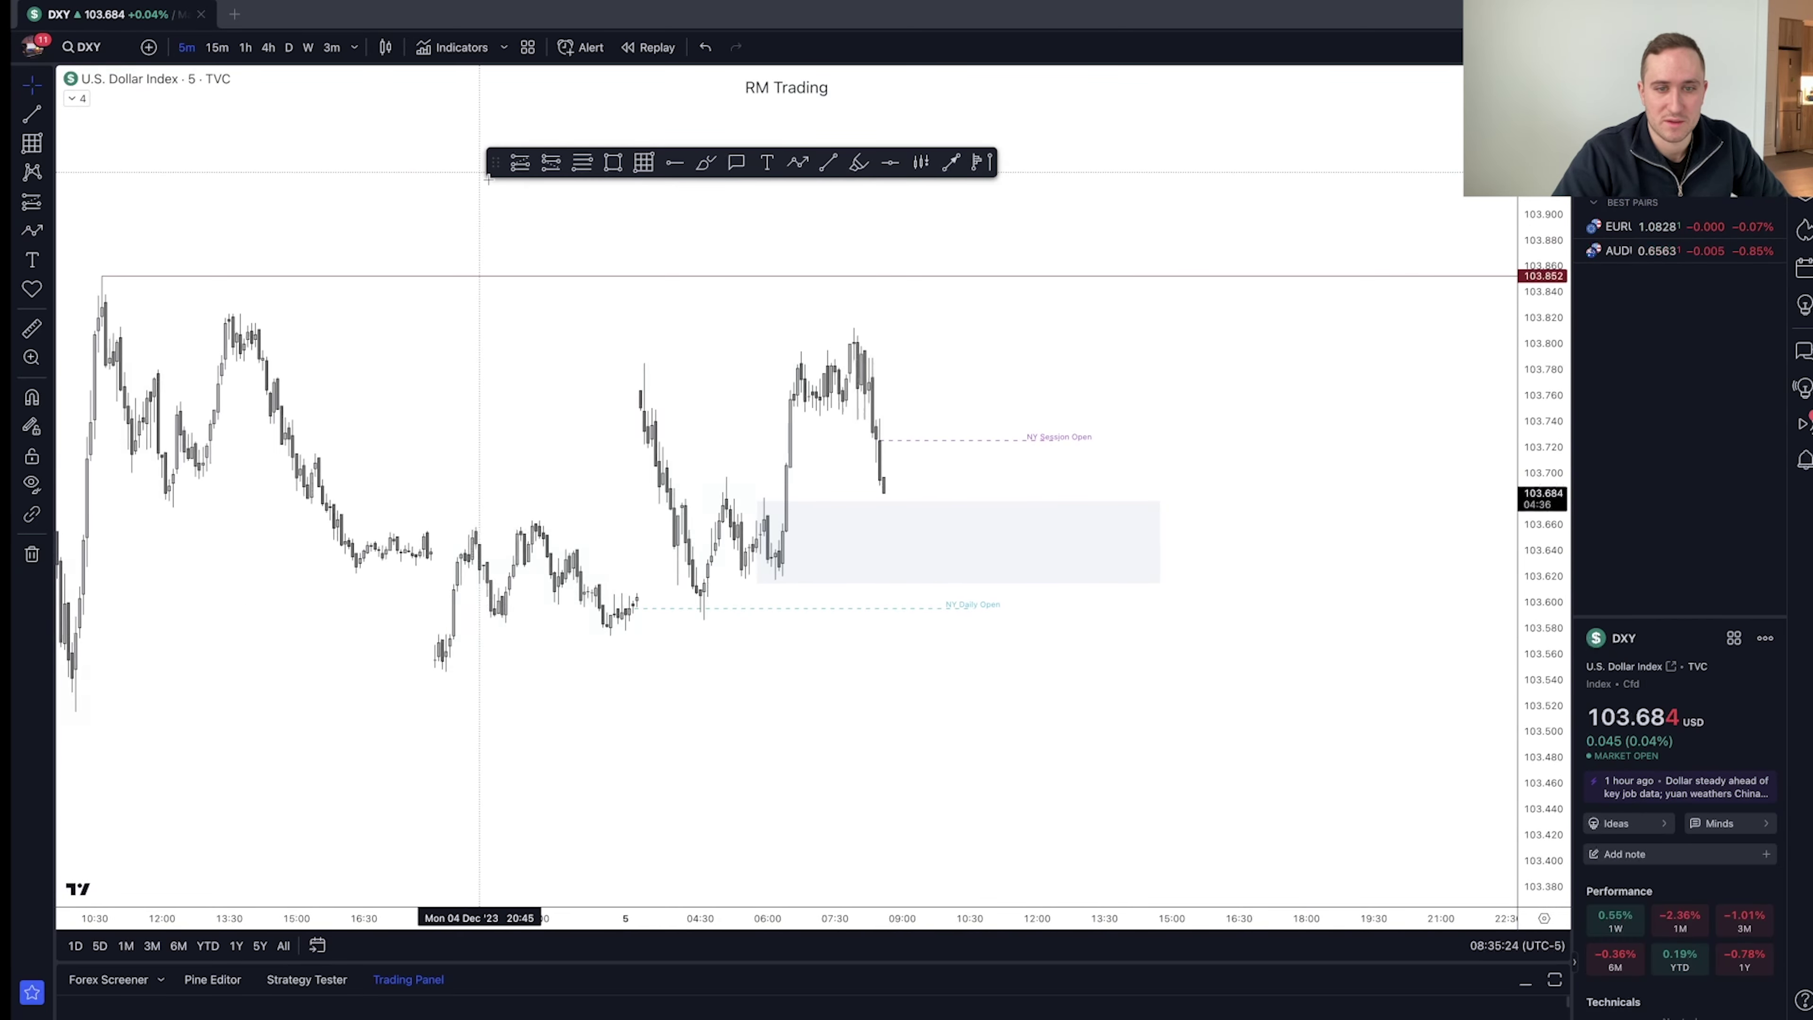
pyautogui.click(218, 47)
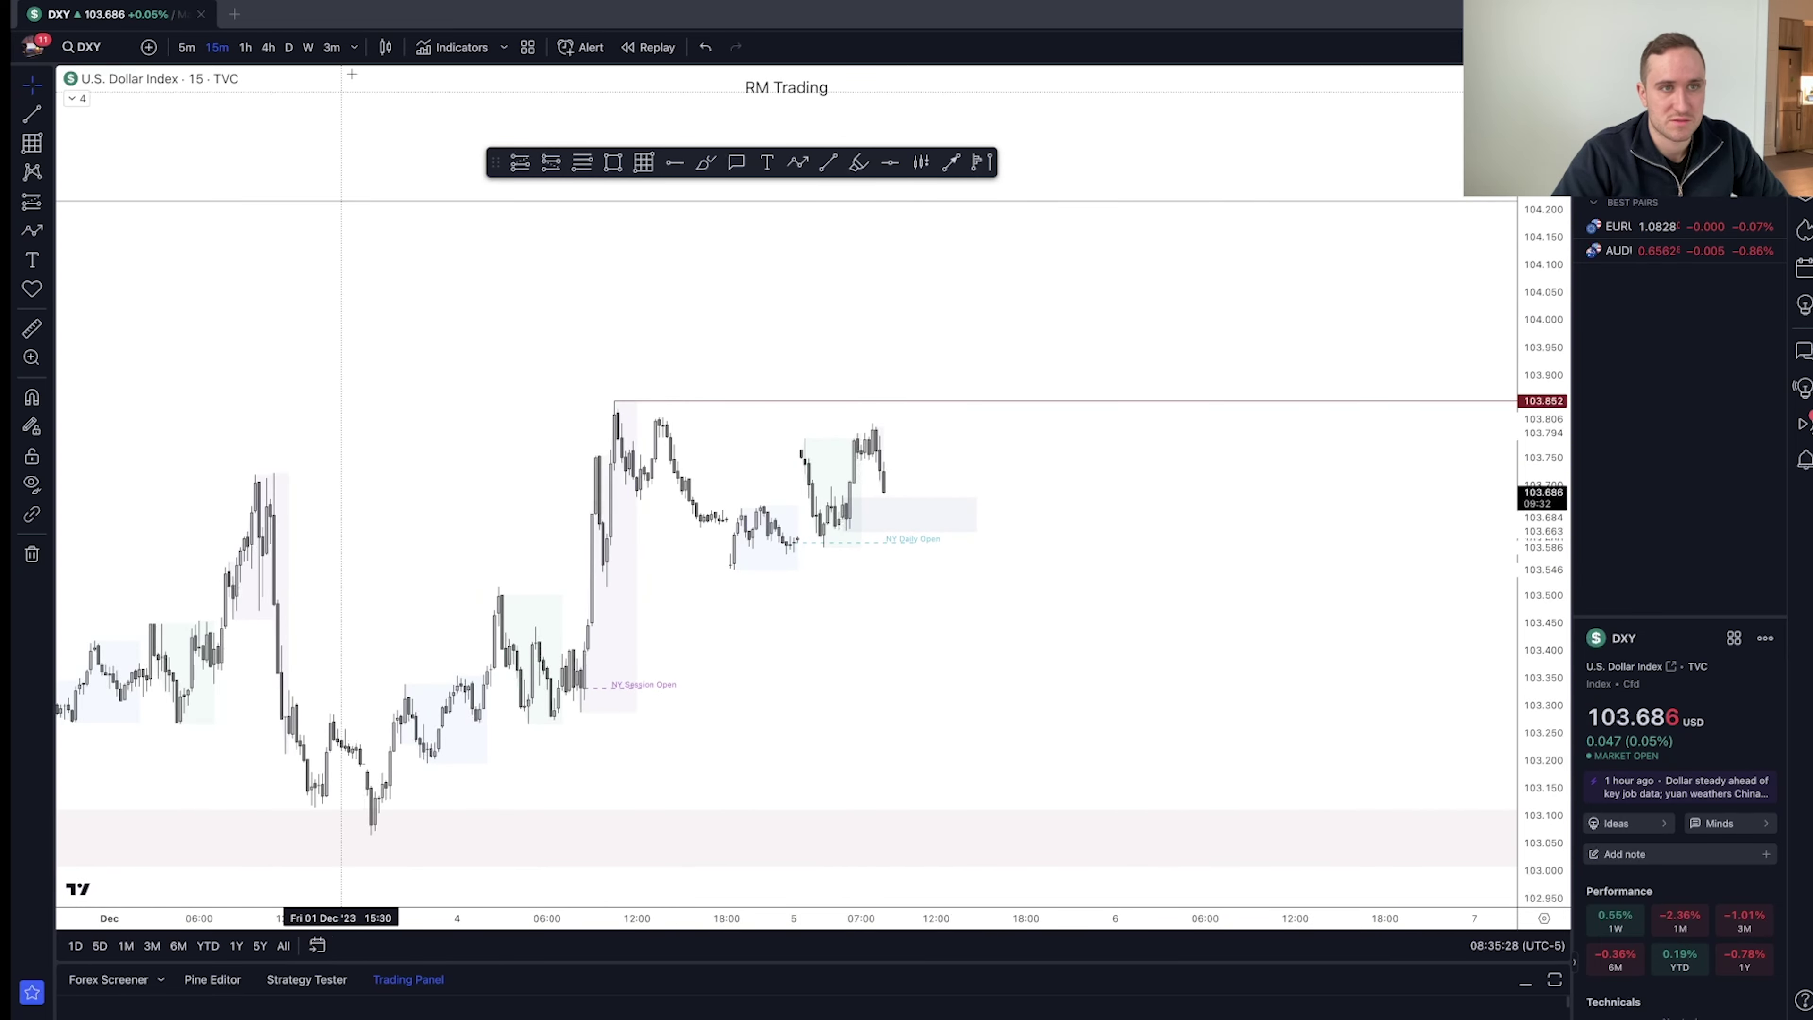
pyautogui.click(246, 47)
pyautogui.scroll(-3, 1053, 547)
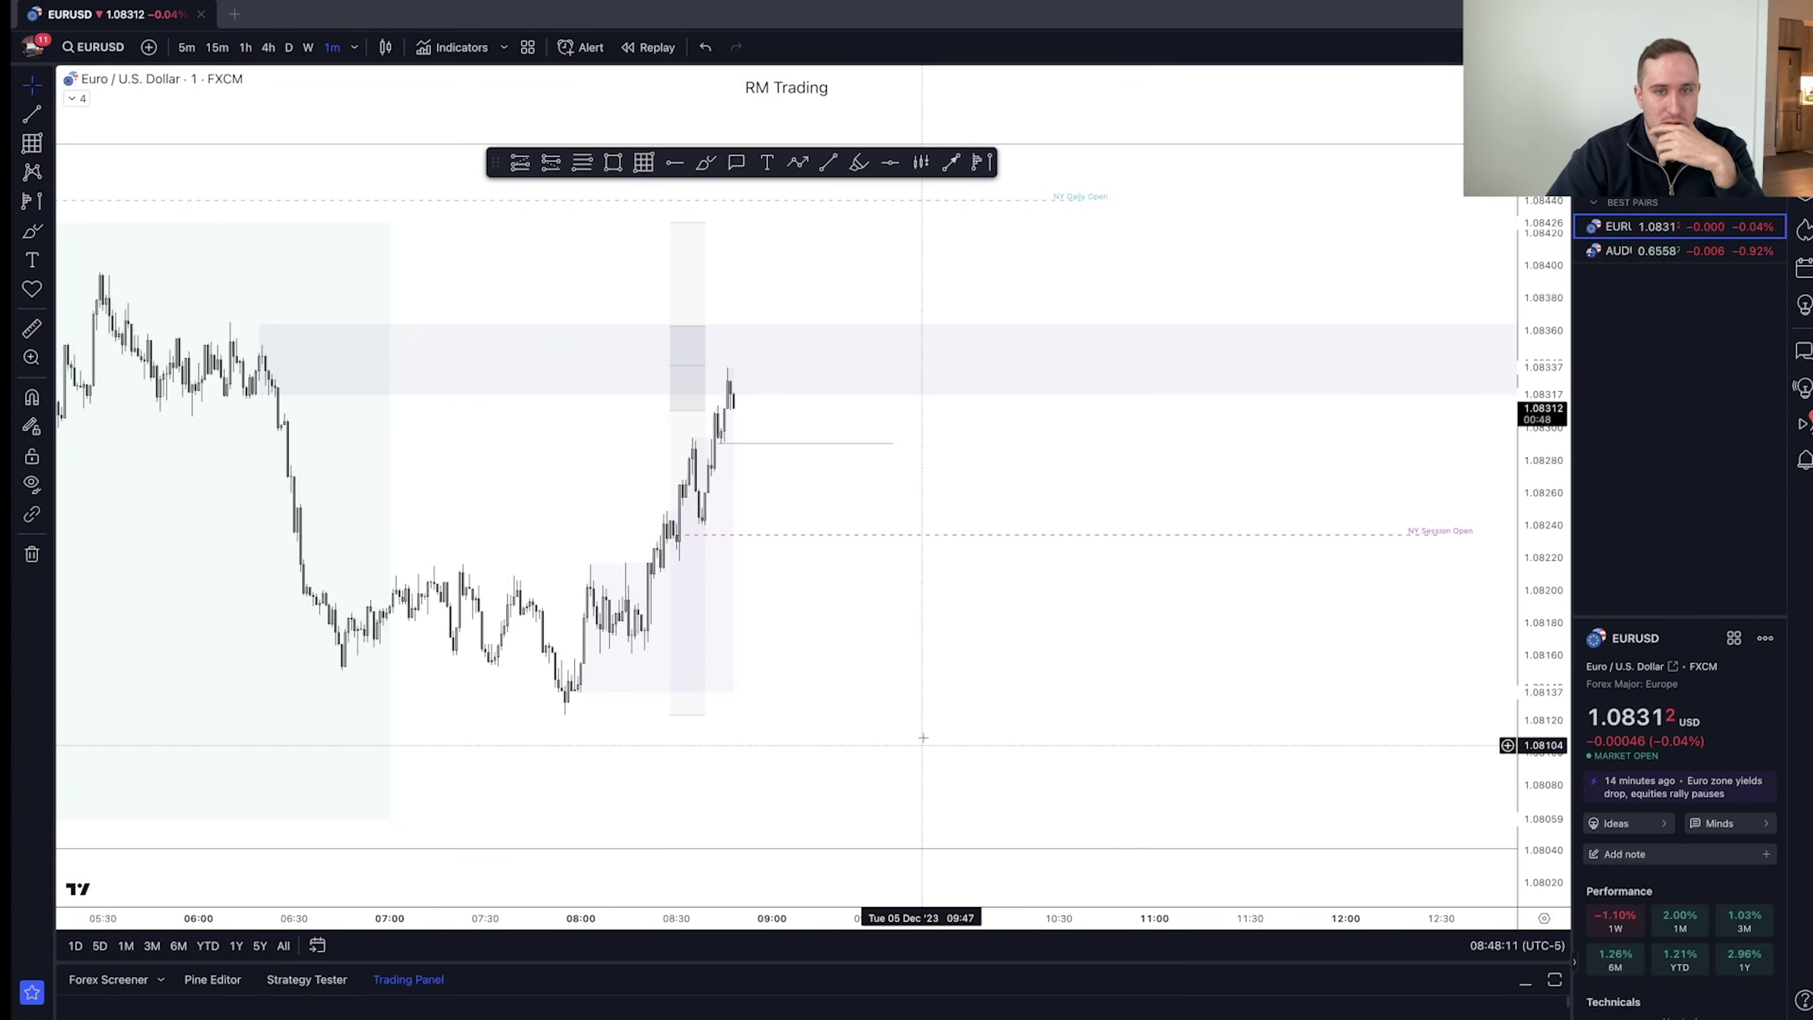
# - Sketch a downward EURUSD price path with the brush, then undo it
pyautogui.click(710, 165)
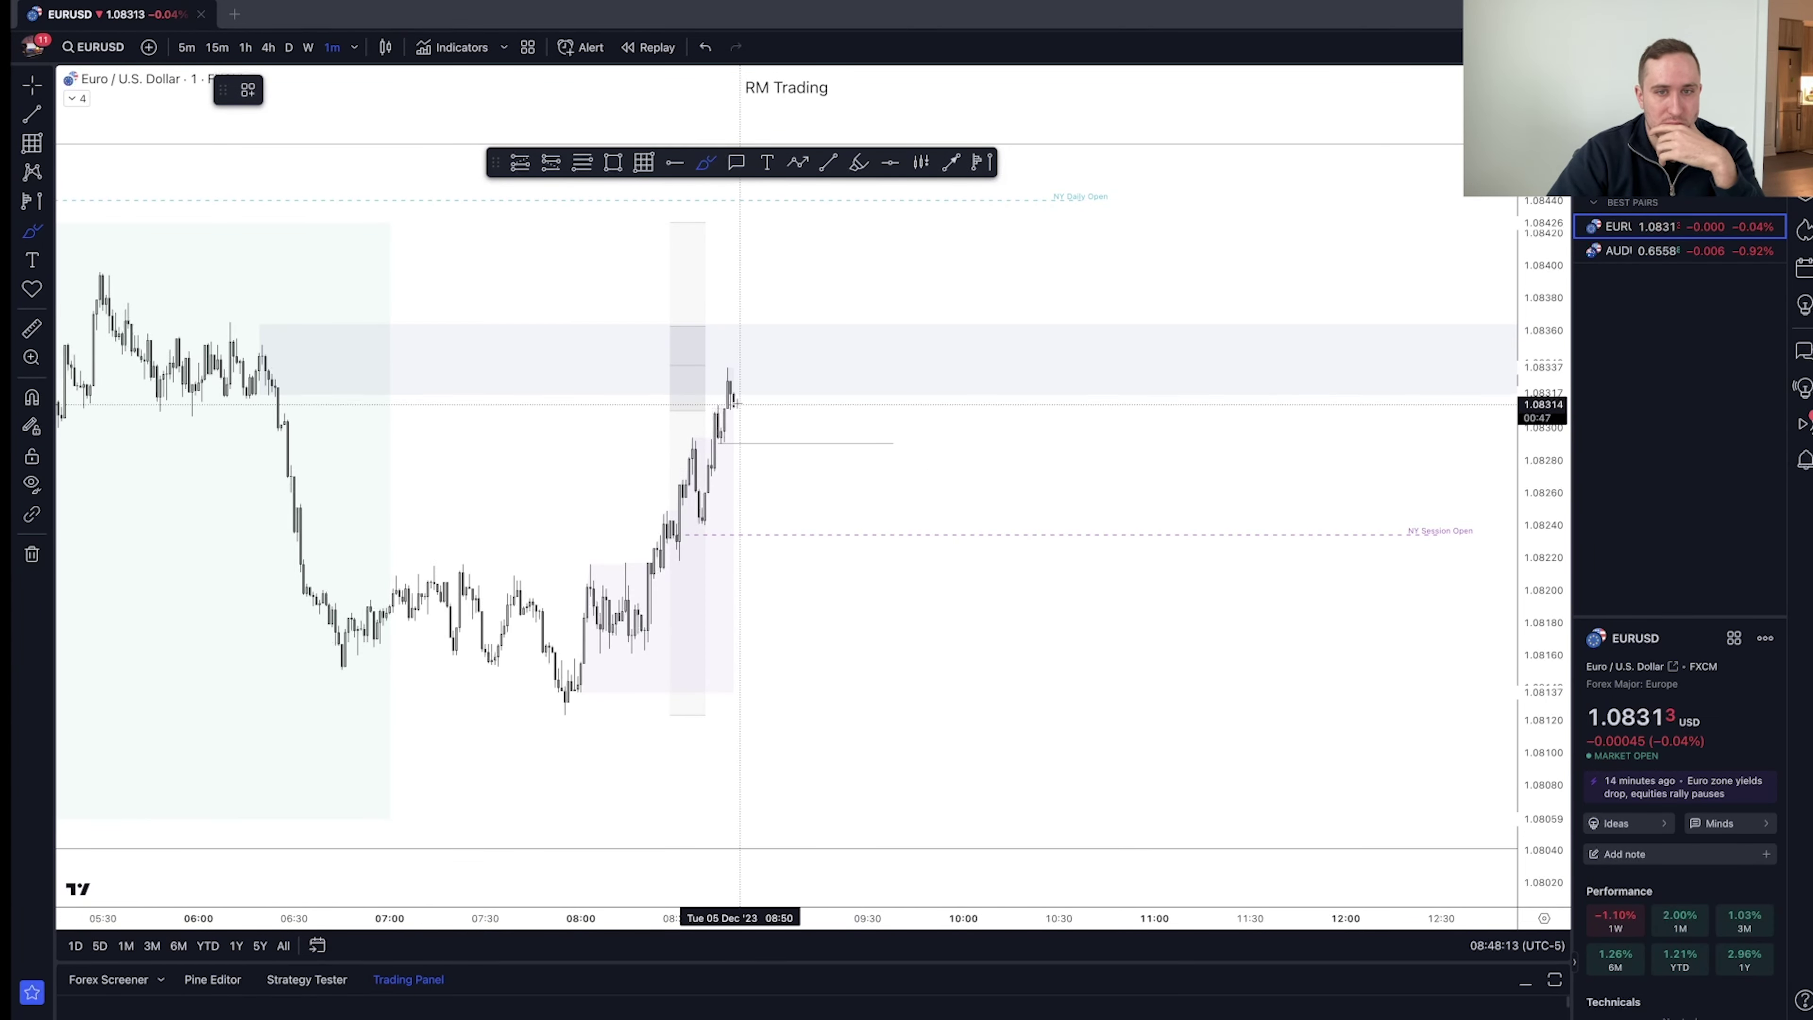
pyautogui.moveTo(738, 405)
pyautogui.mouseDown()
pyautogui.moveTo(753, 461)
pyautogui.moveTo(771, 427)
pyautogui.moveTo(829, 567)
pyautogui.moveTo(861, 711)
pyautogui.mouseUp()
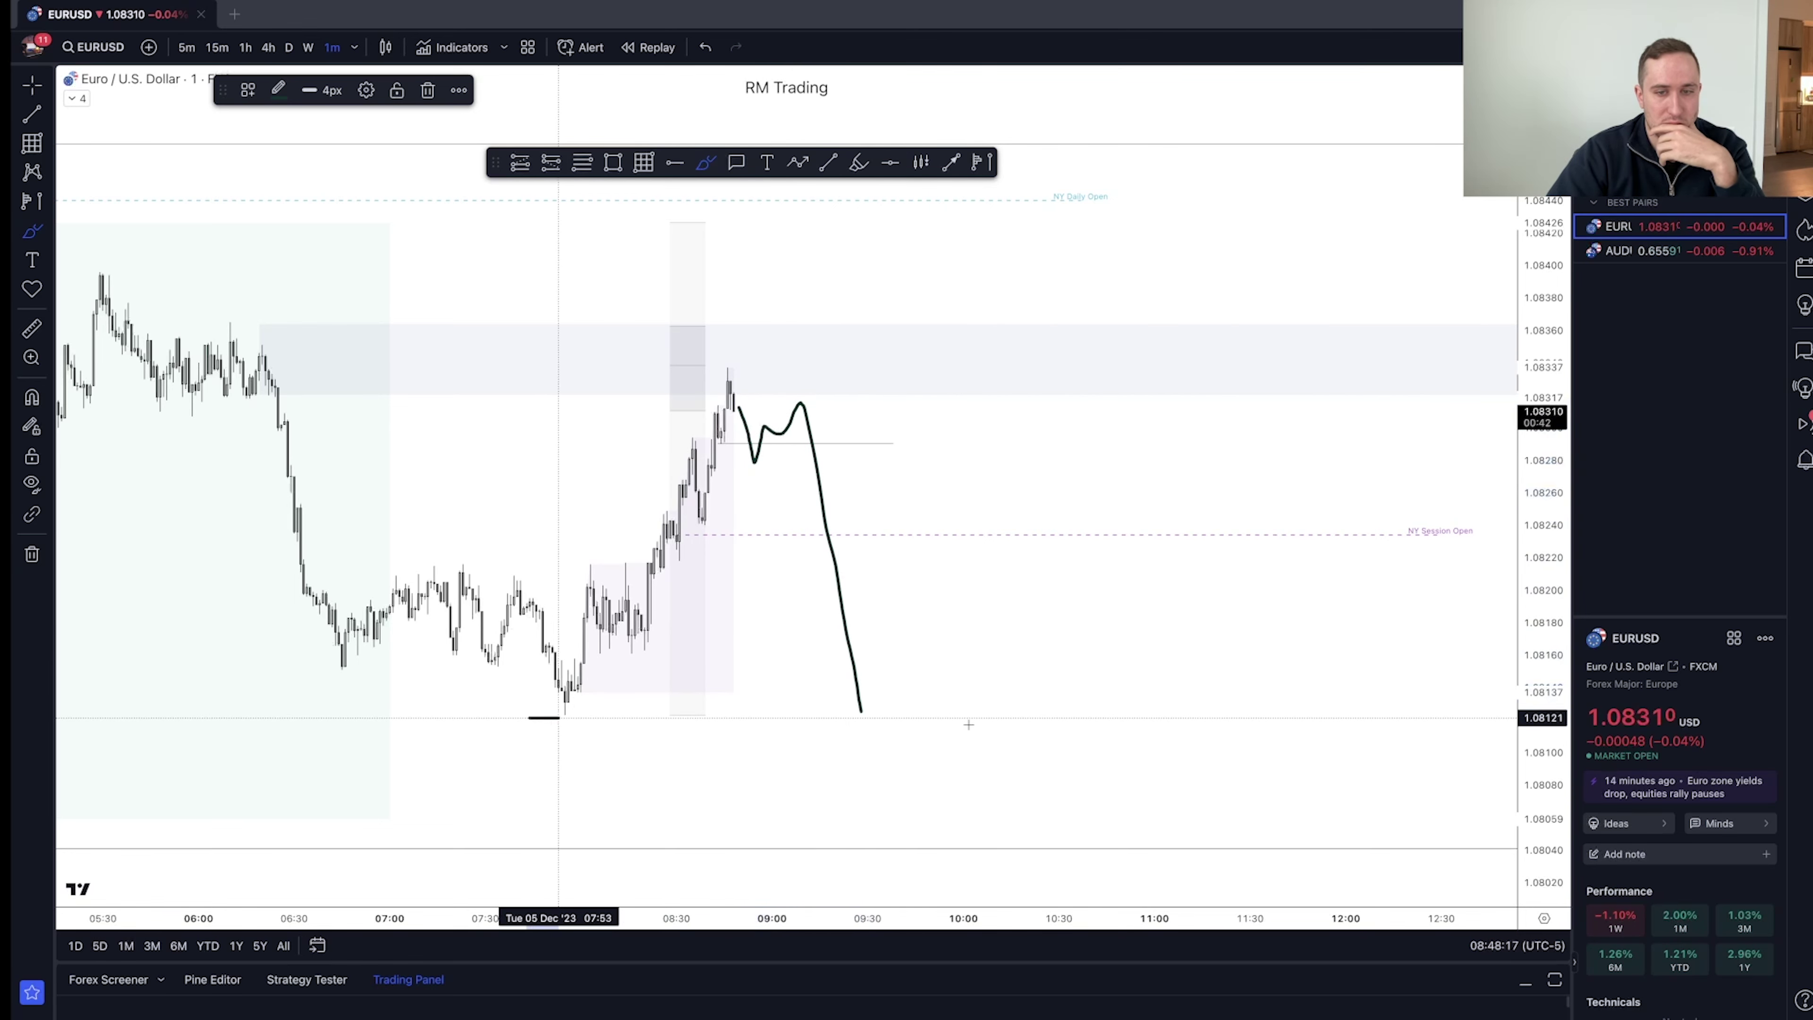
pyautogui.hotkey('ctrl', 'z')
pyautogui.hotkey('ctrl', 'z')
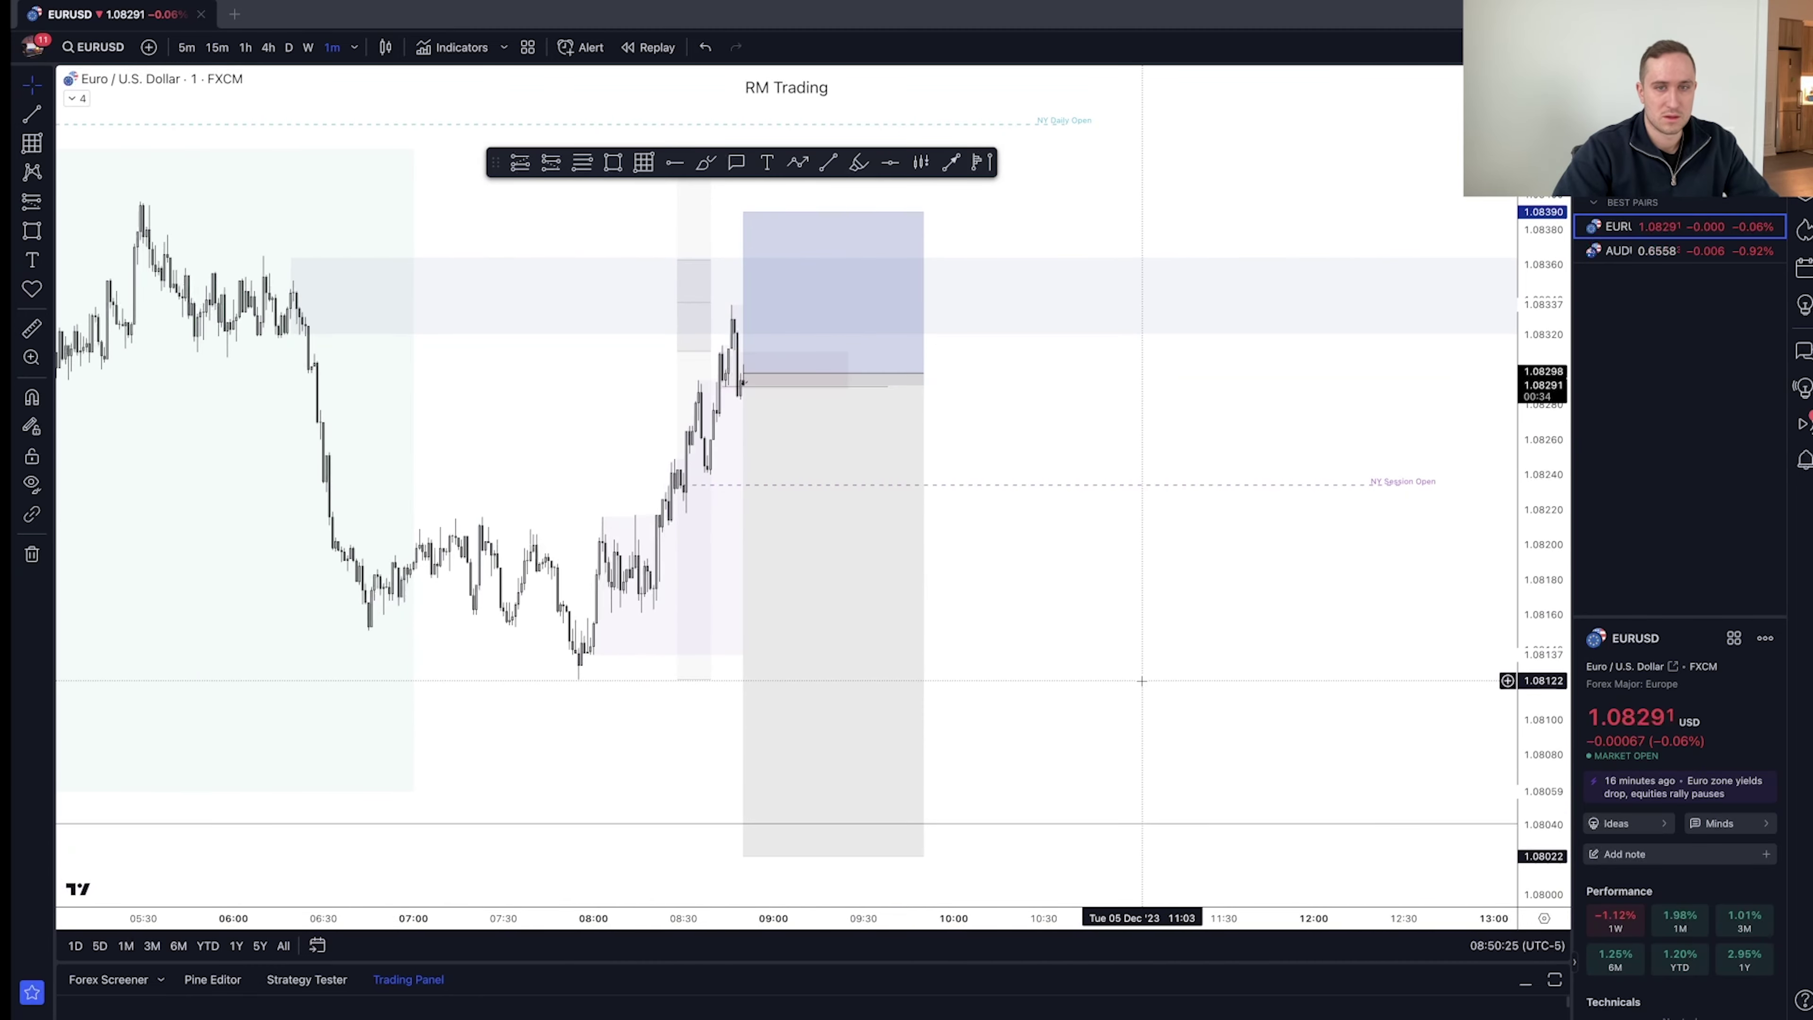
# - Recenter the price action and switch the chart to the 5-minute timeframe
pyautogui.moveTo(1104, 688); pyautogui.dragTo(1108, 728)
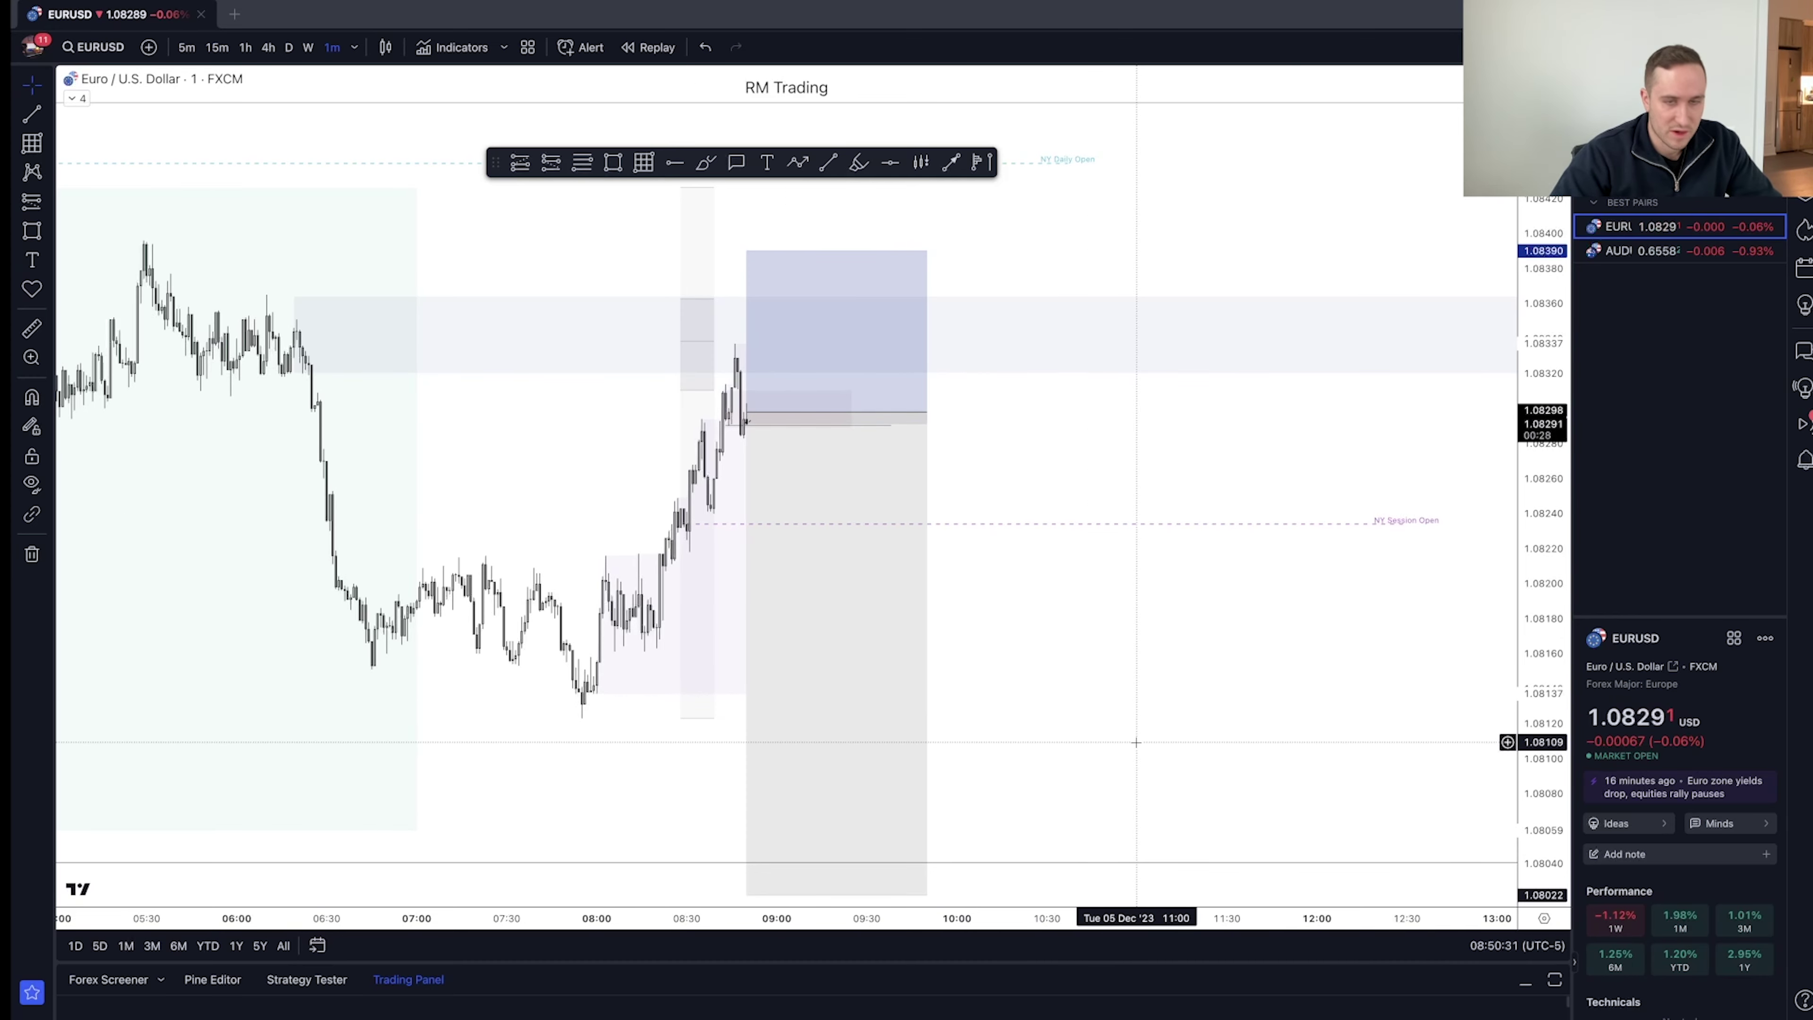
pyautogui.press('5')
pyautogui.press('Return')
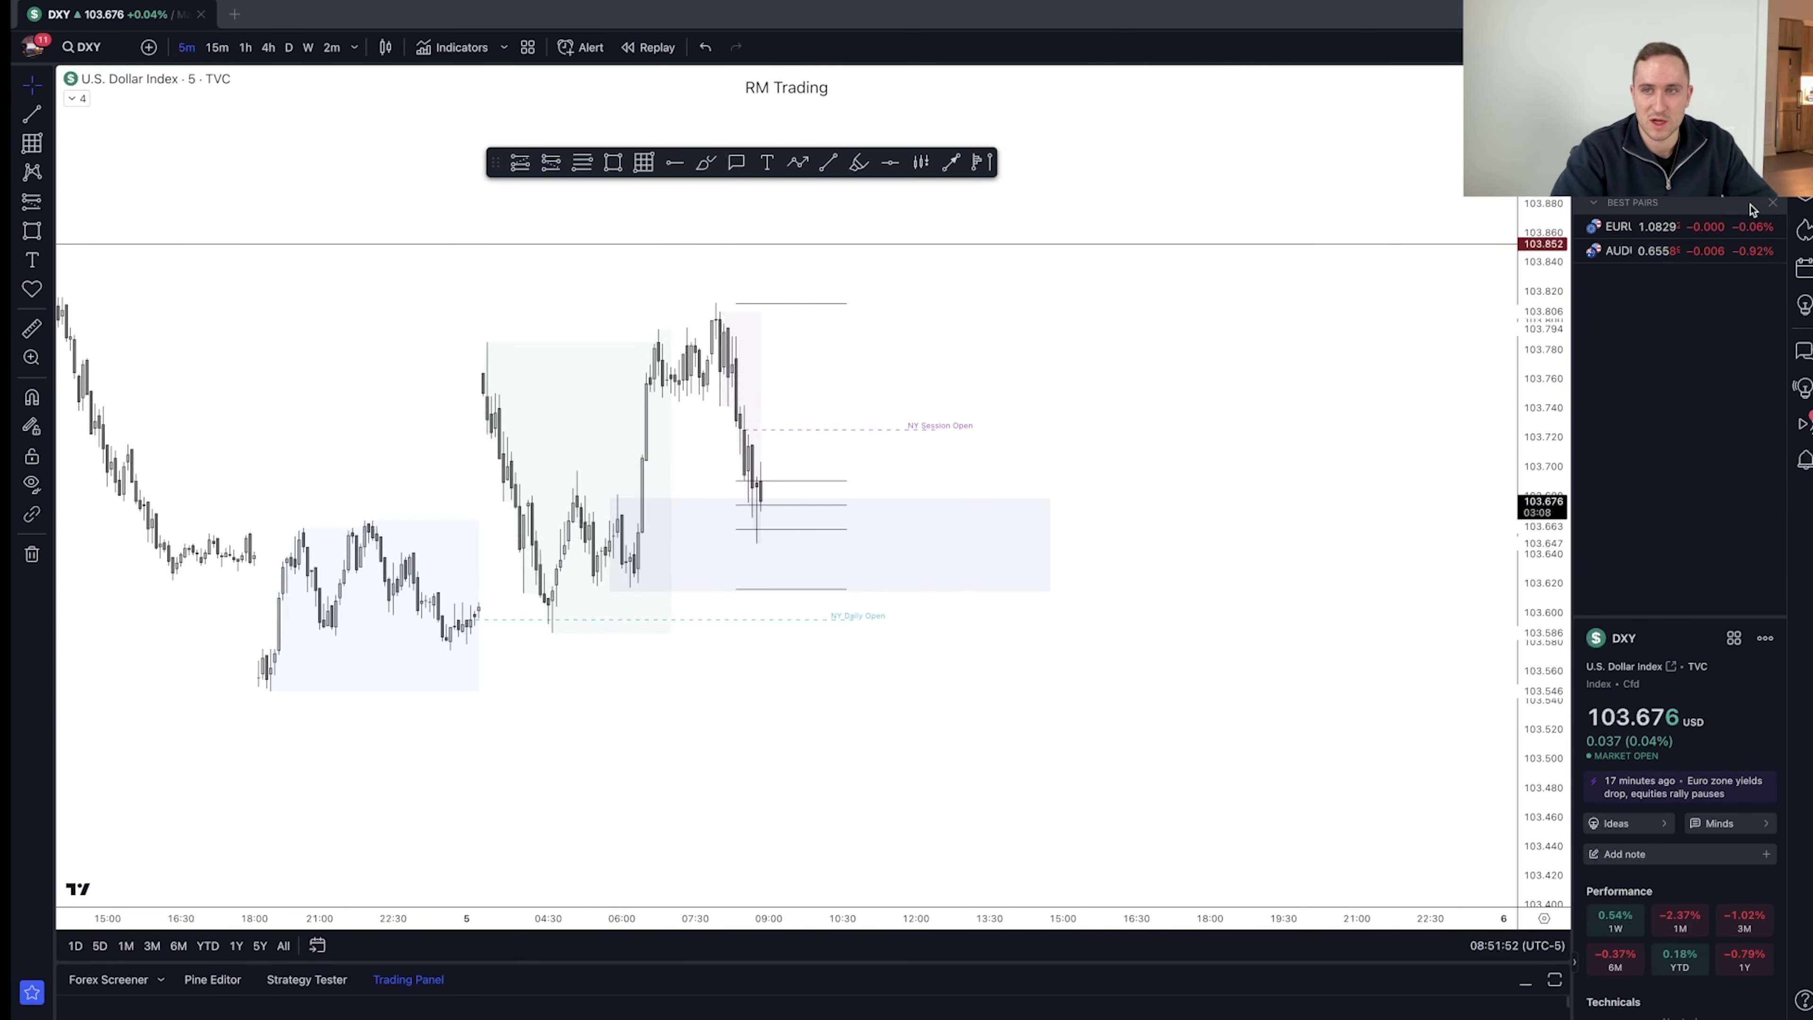
# - Return to EURUSD after a brief AUDUSD look and nudge the short's entry level lower
pyautogui.click(1643, 234)
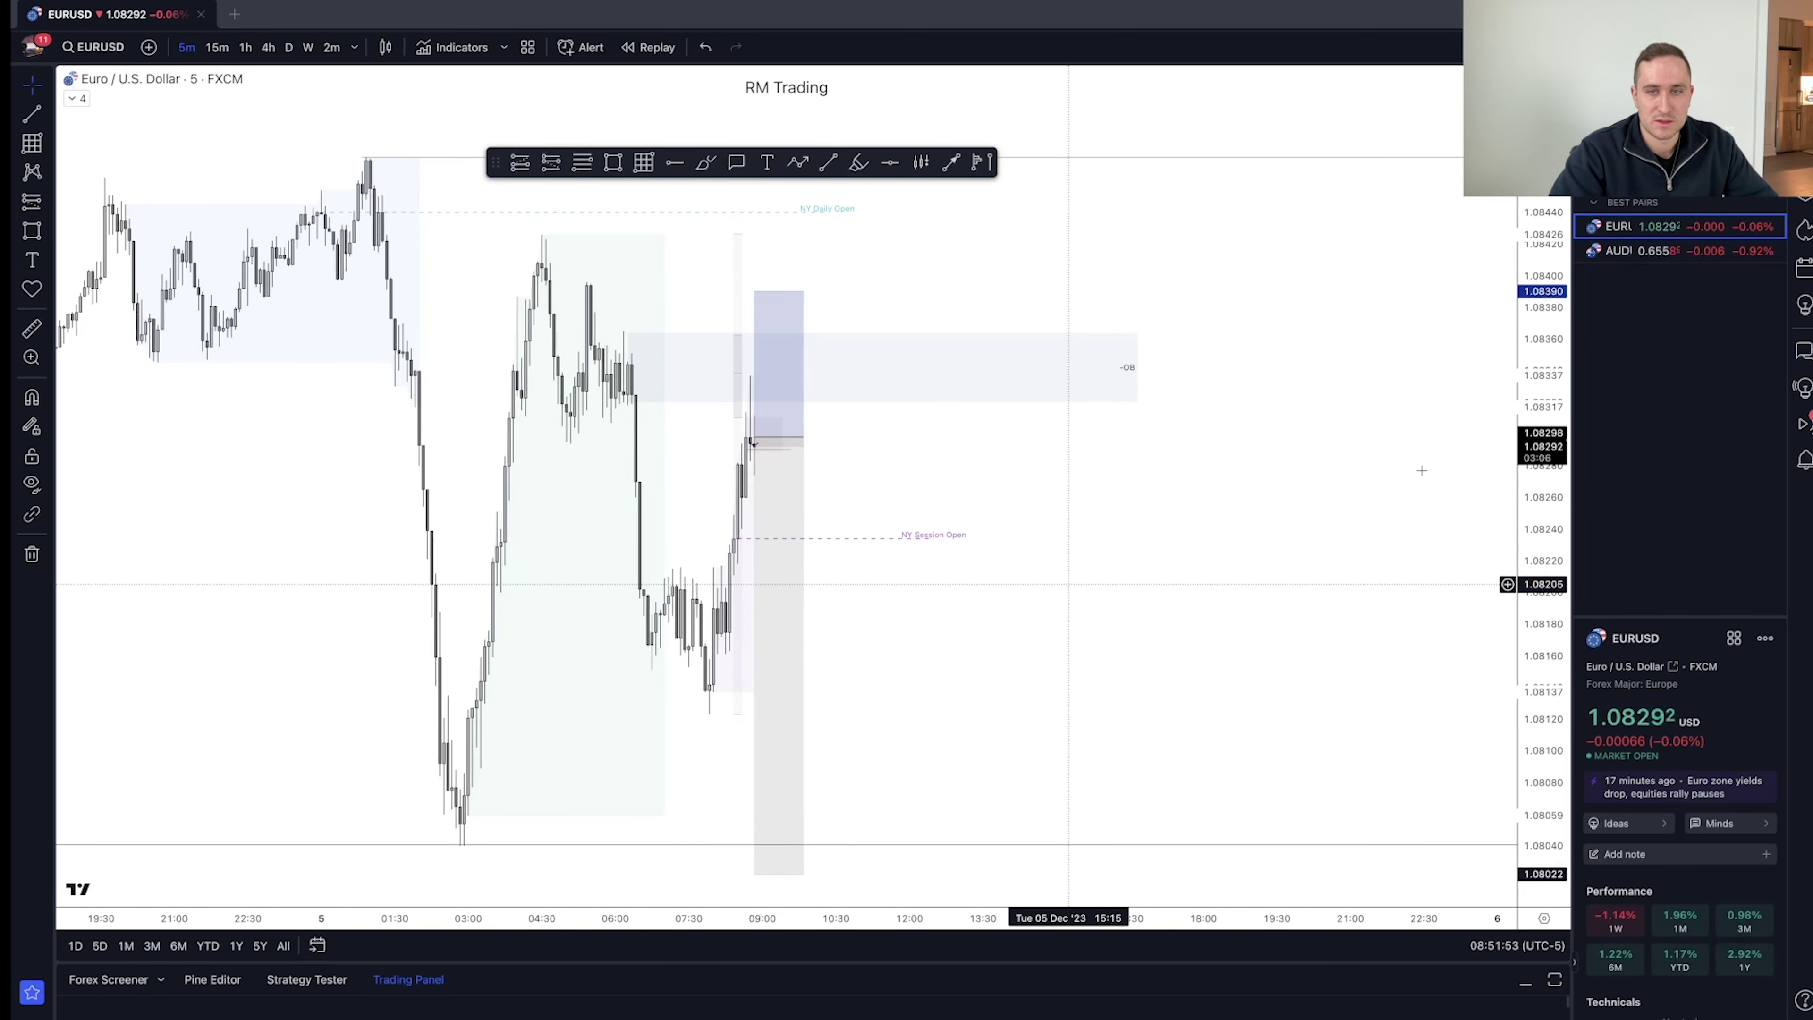
pyautogui.click(1643, 250)
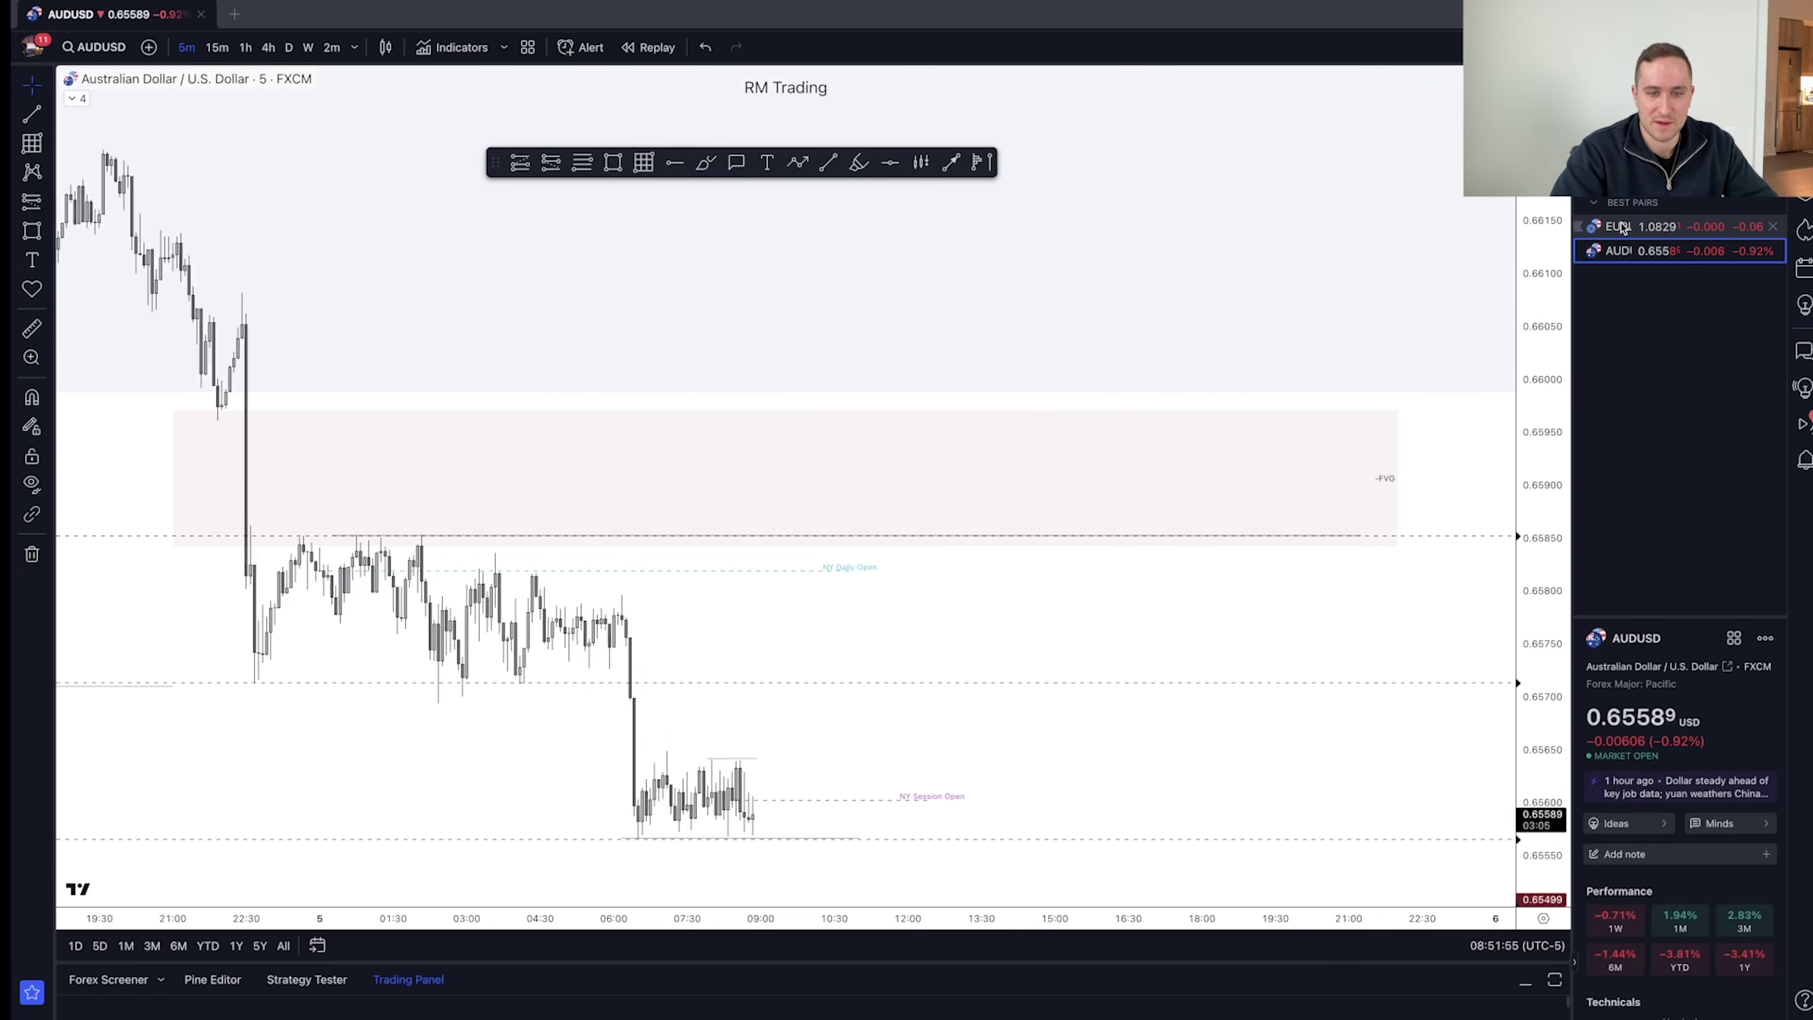
pyautogui.click(1642, 227)
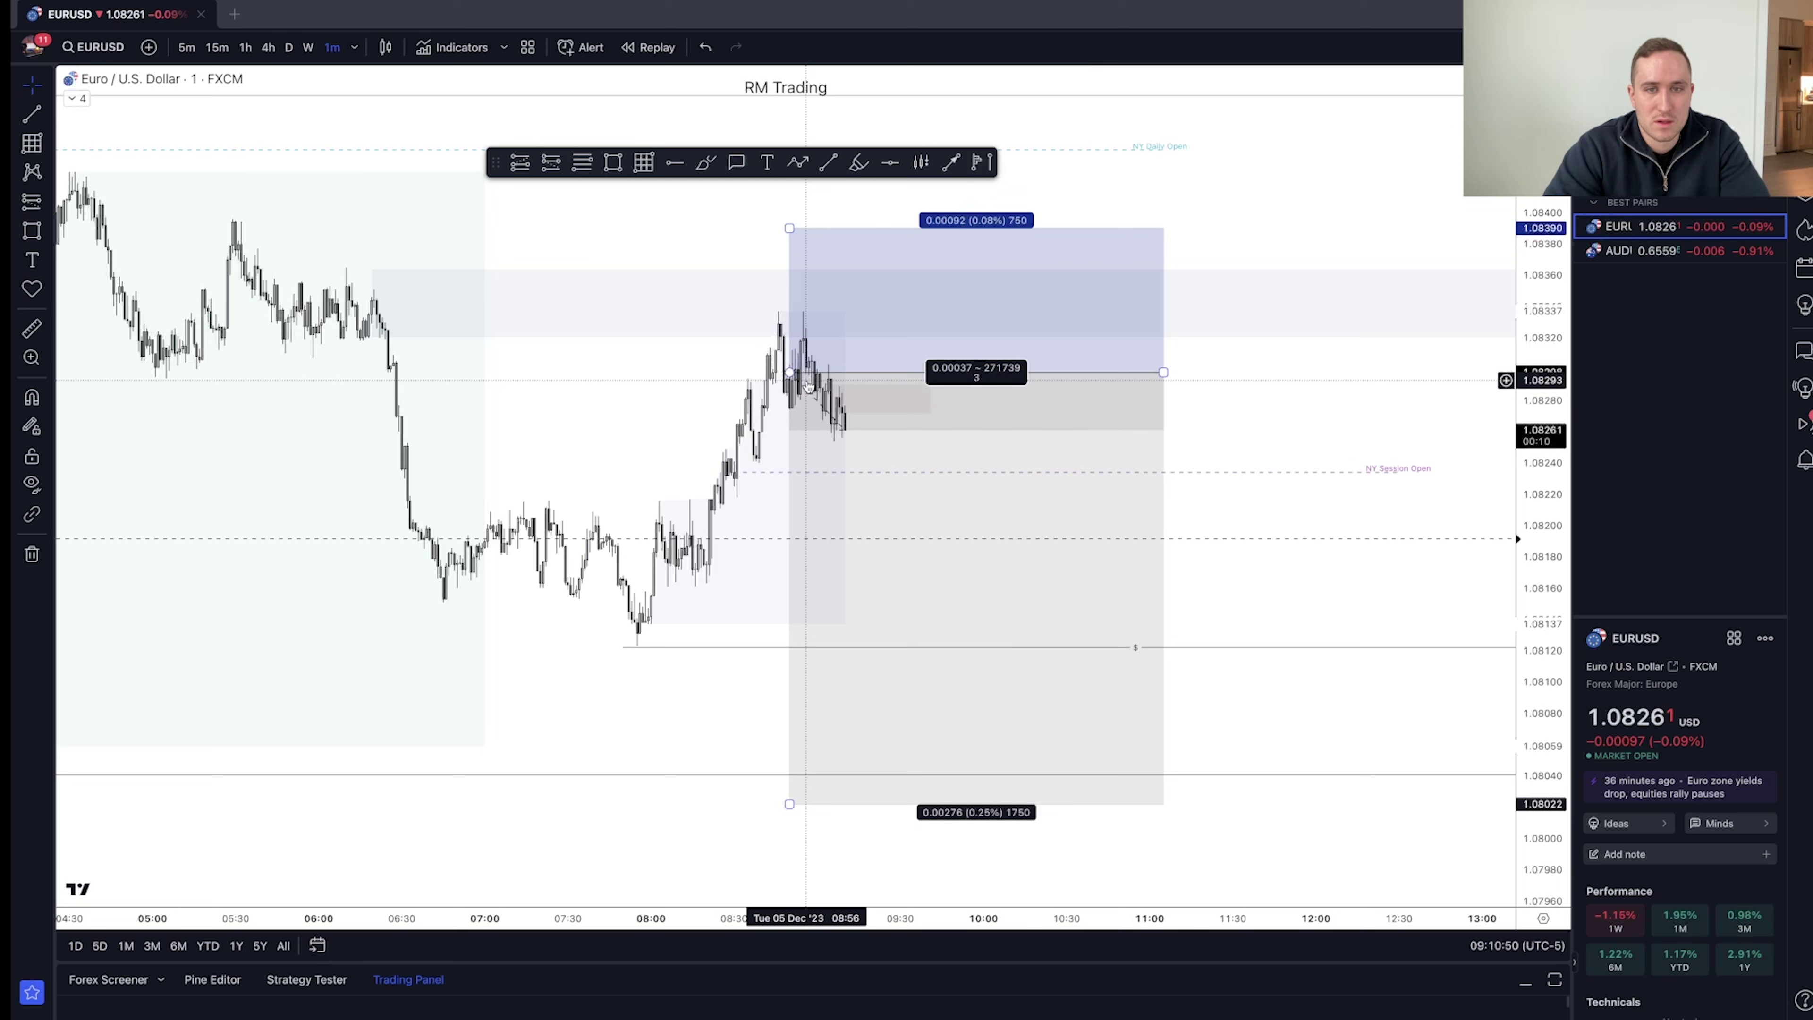
pyautogui.moveTo(791, 372); pyautogui.dragTo(794, 375)
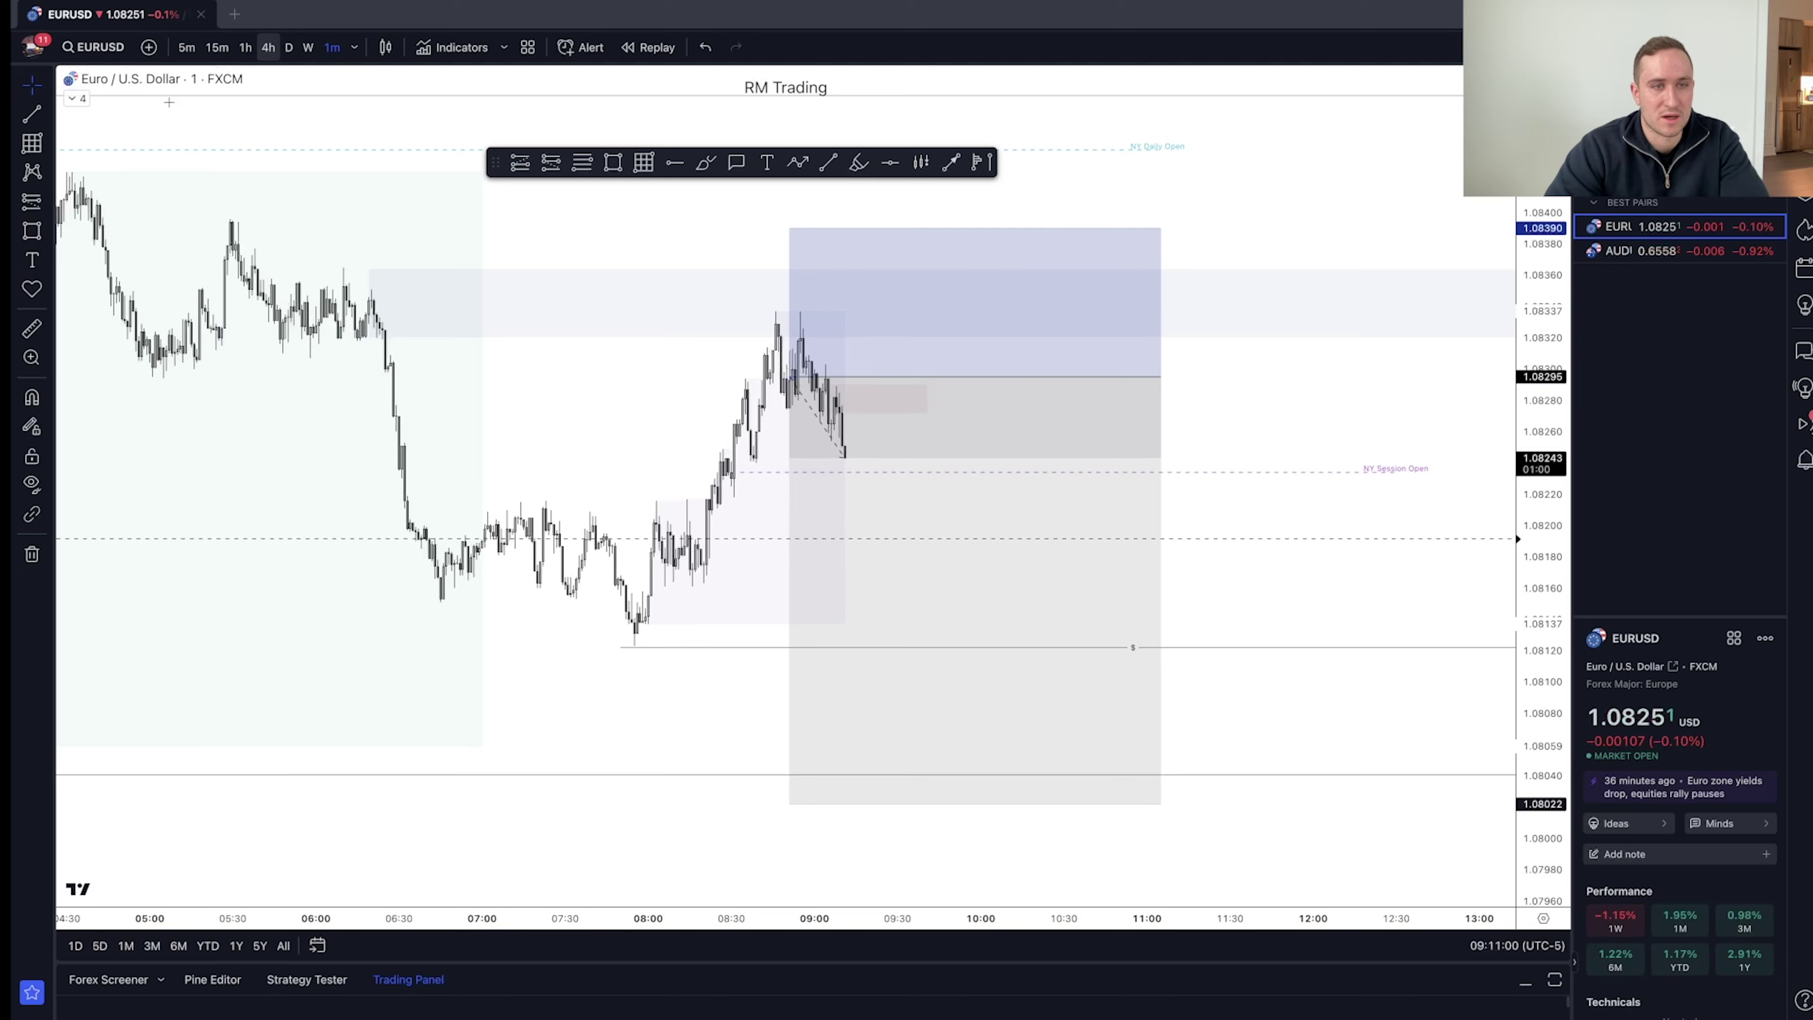
# - Review the short on 5-minute, 1-minute, then 5-minute candles, selecting and deselecting the position
pyautogui.click(186, 47)
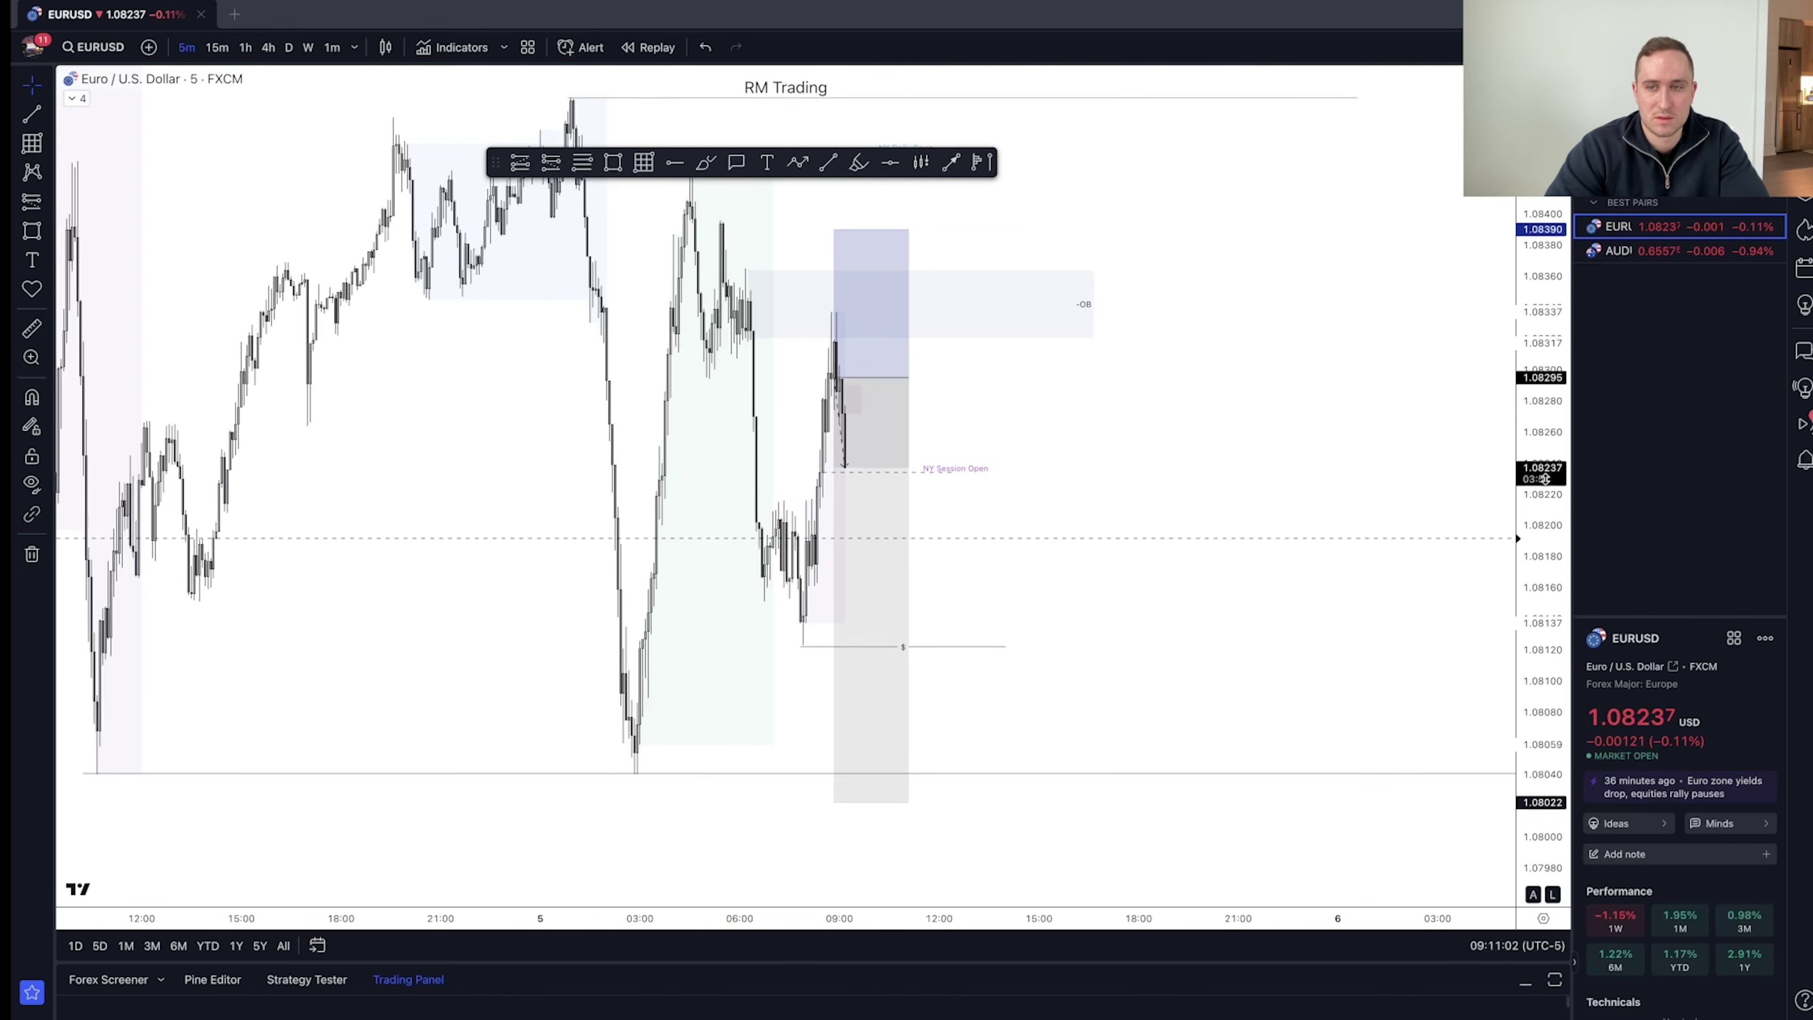
pyautogui.scroll(3, 1009, 695)
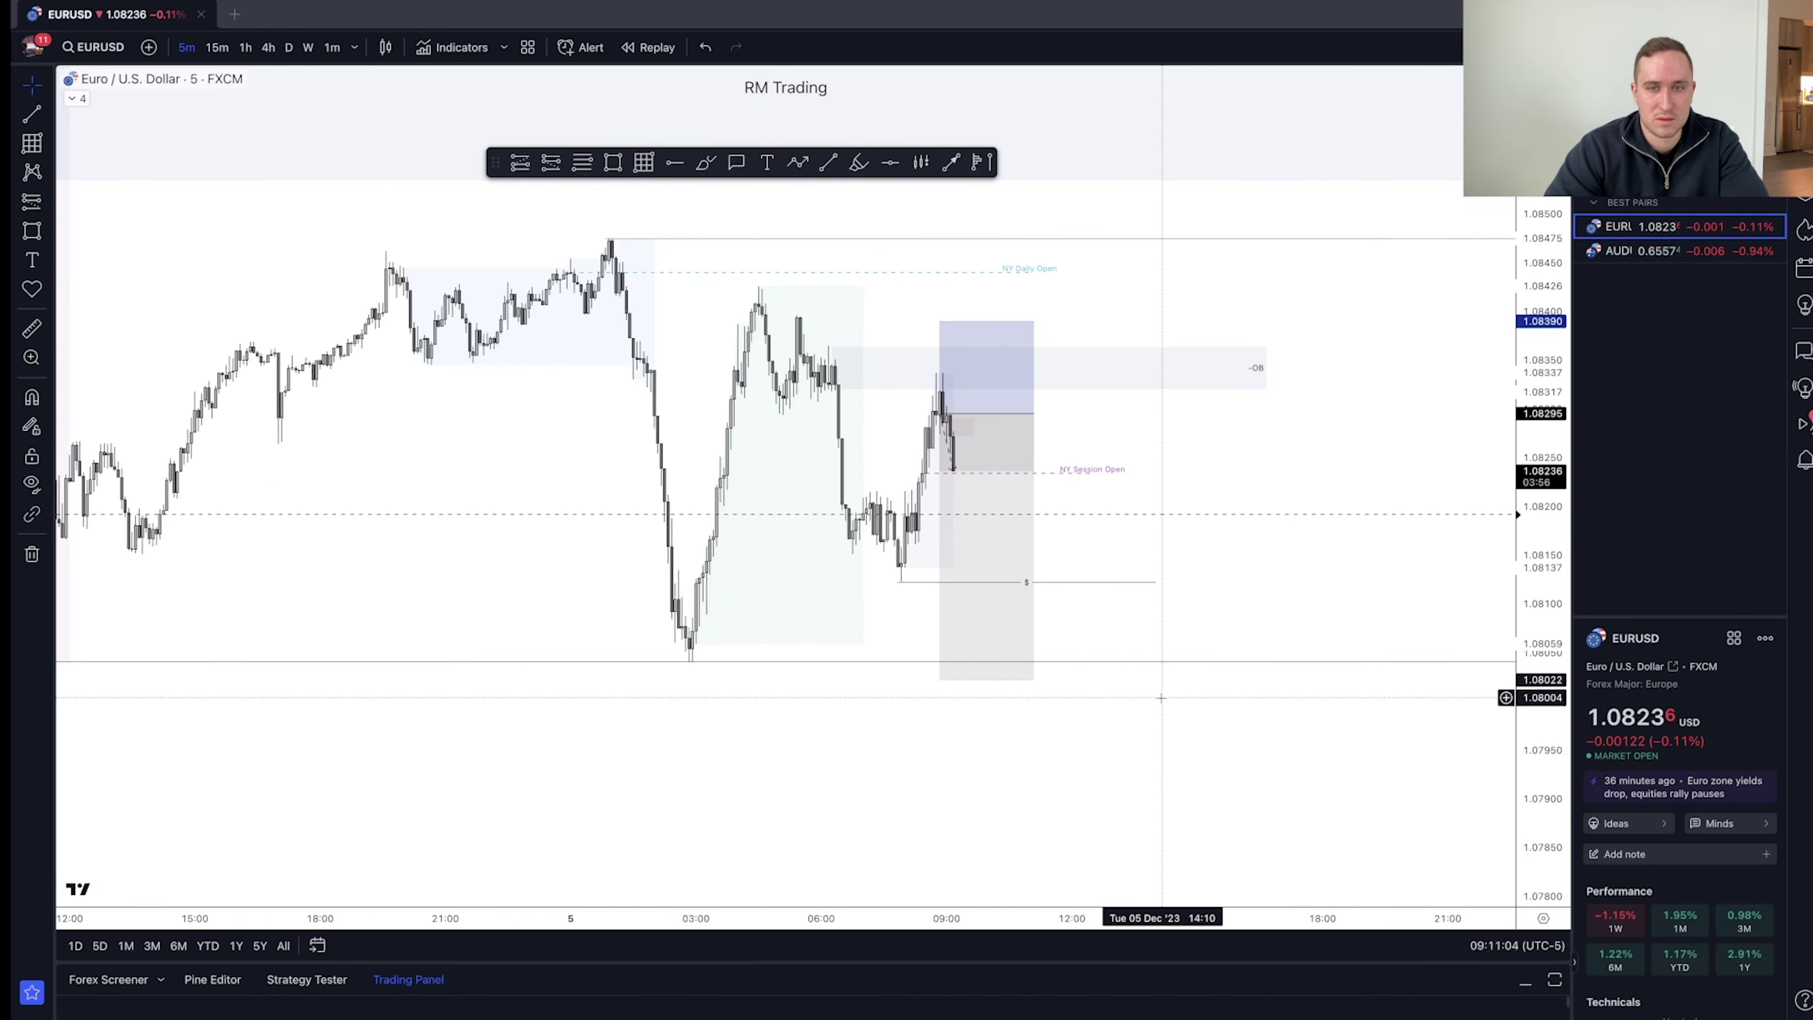
pyautogui.scroll(2, 1177, 687)
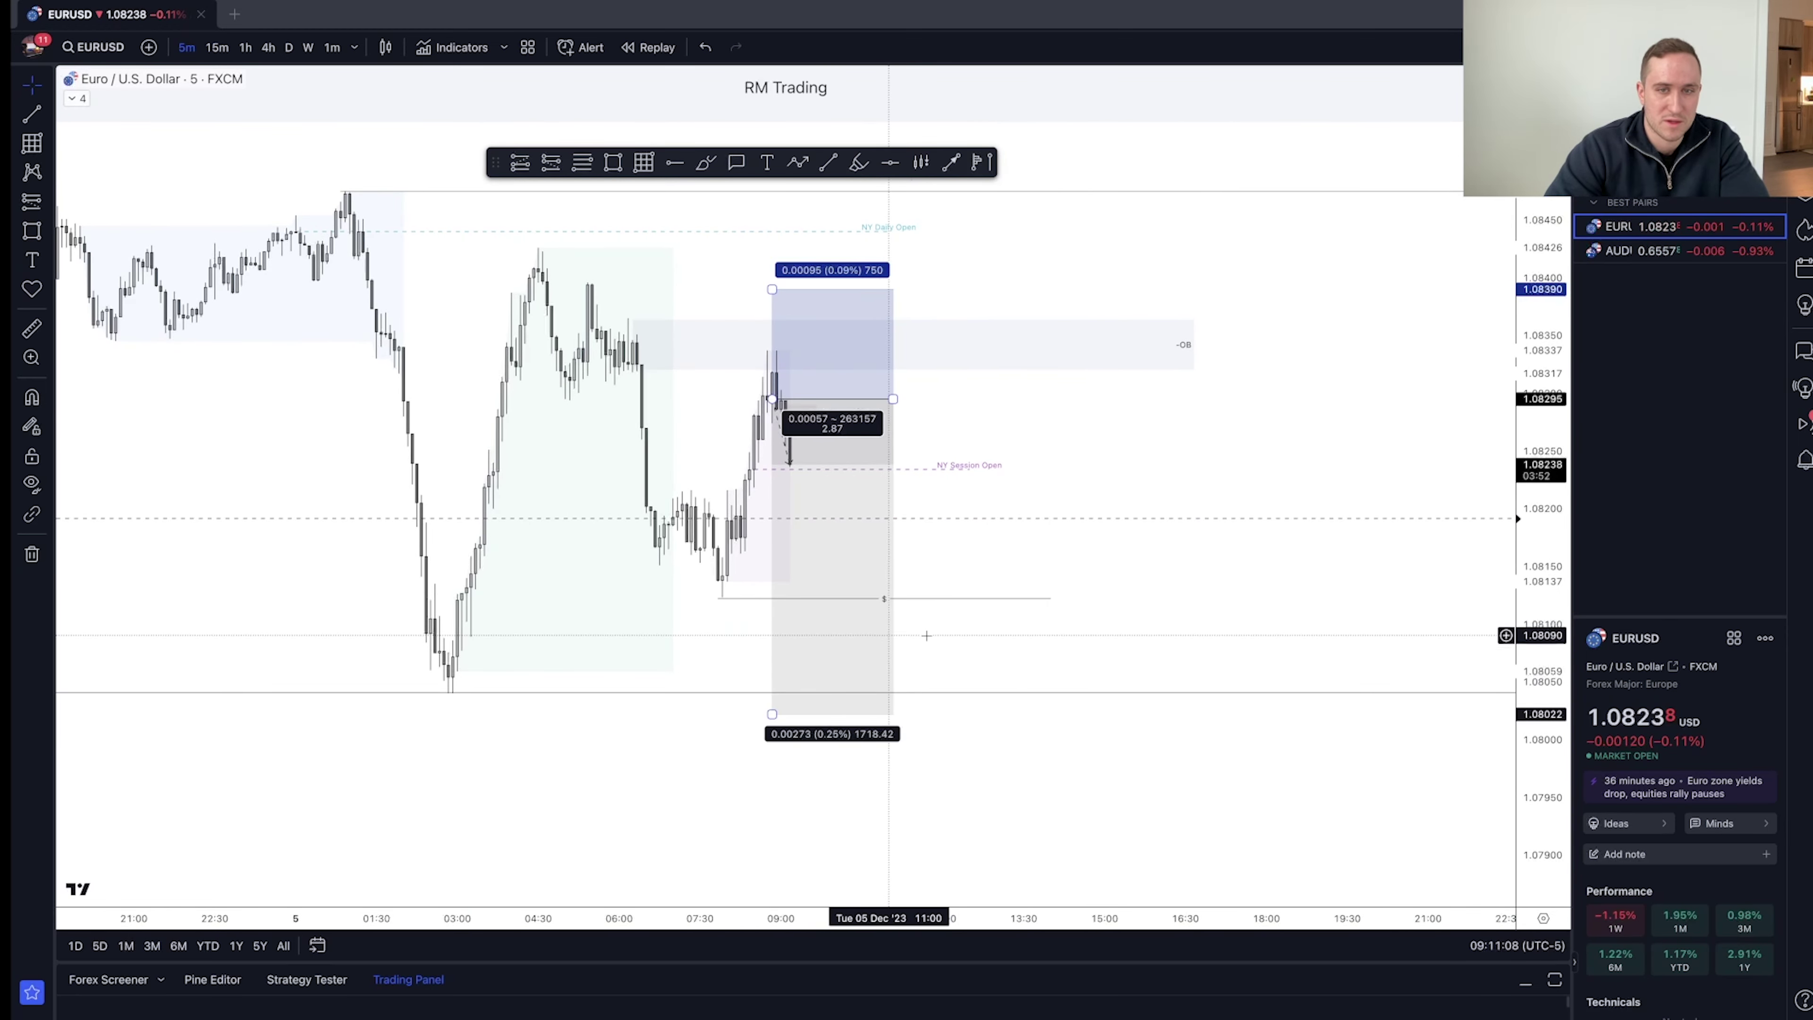
pyautogui.click(332, 47)
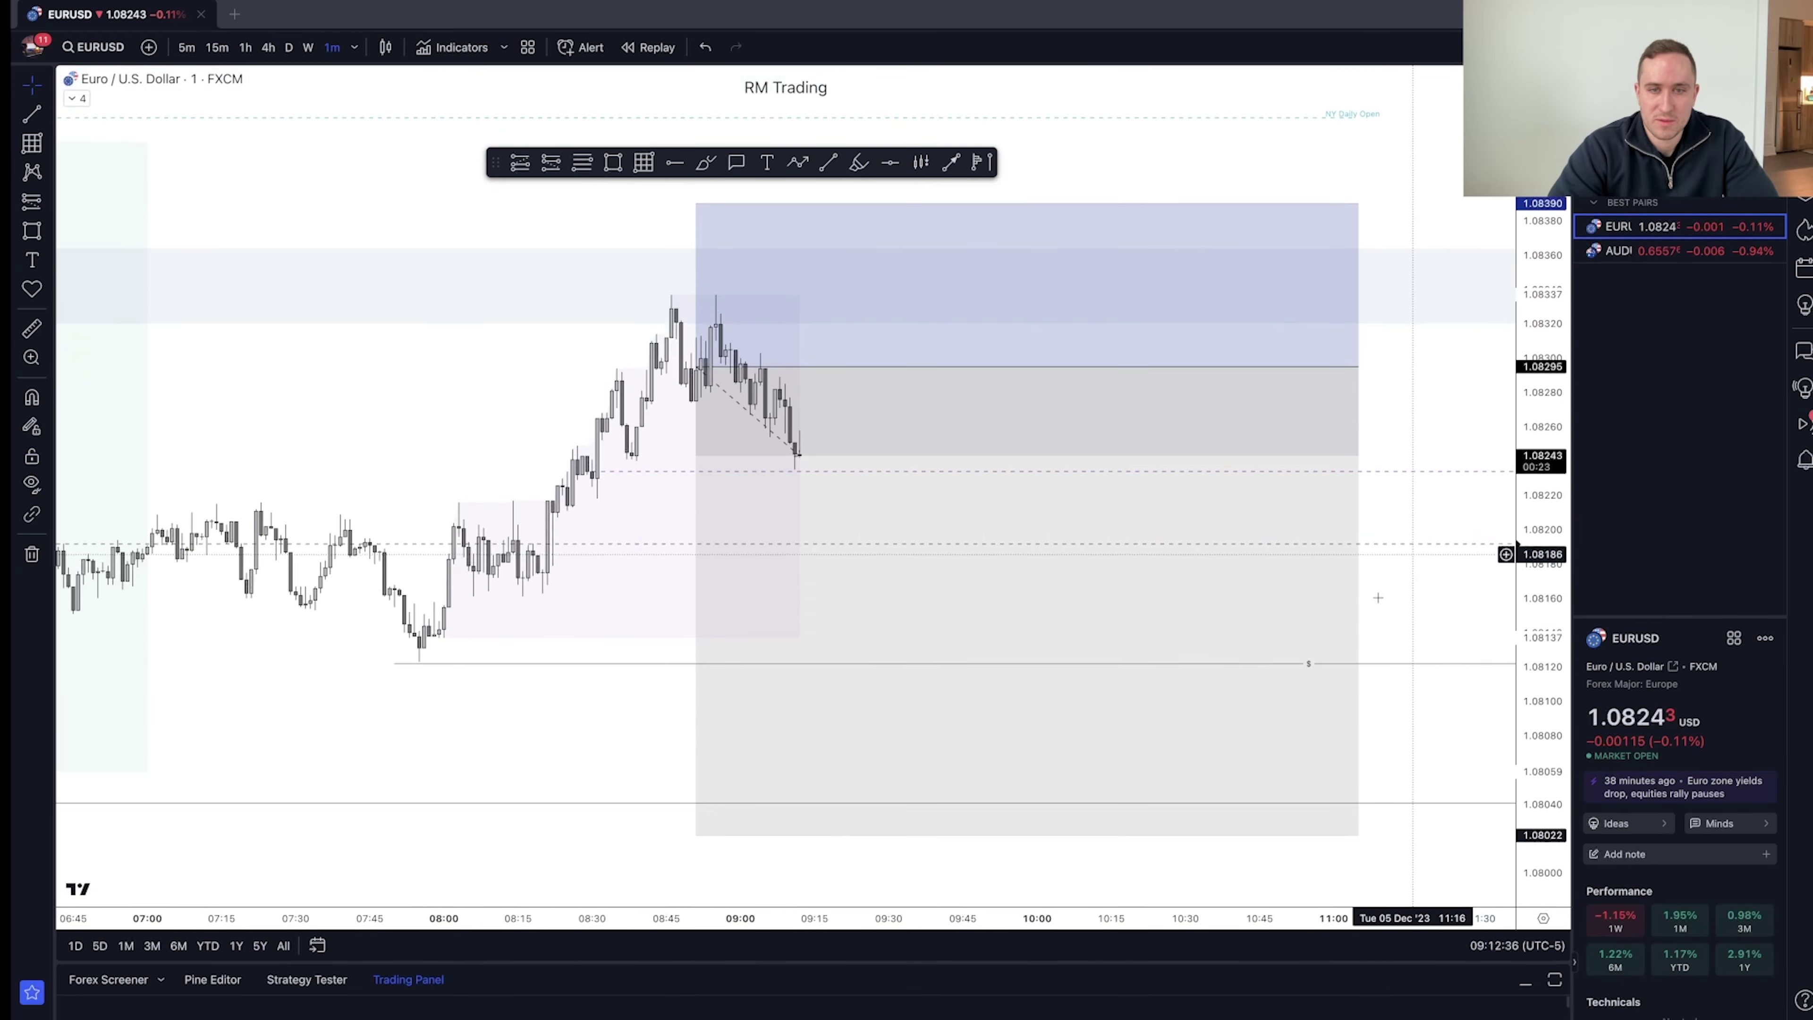
pyautogui.scroll(-3, 1334, 636)
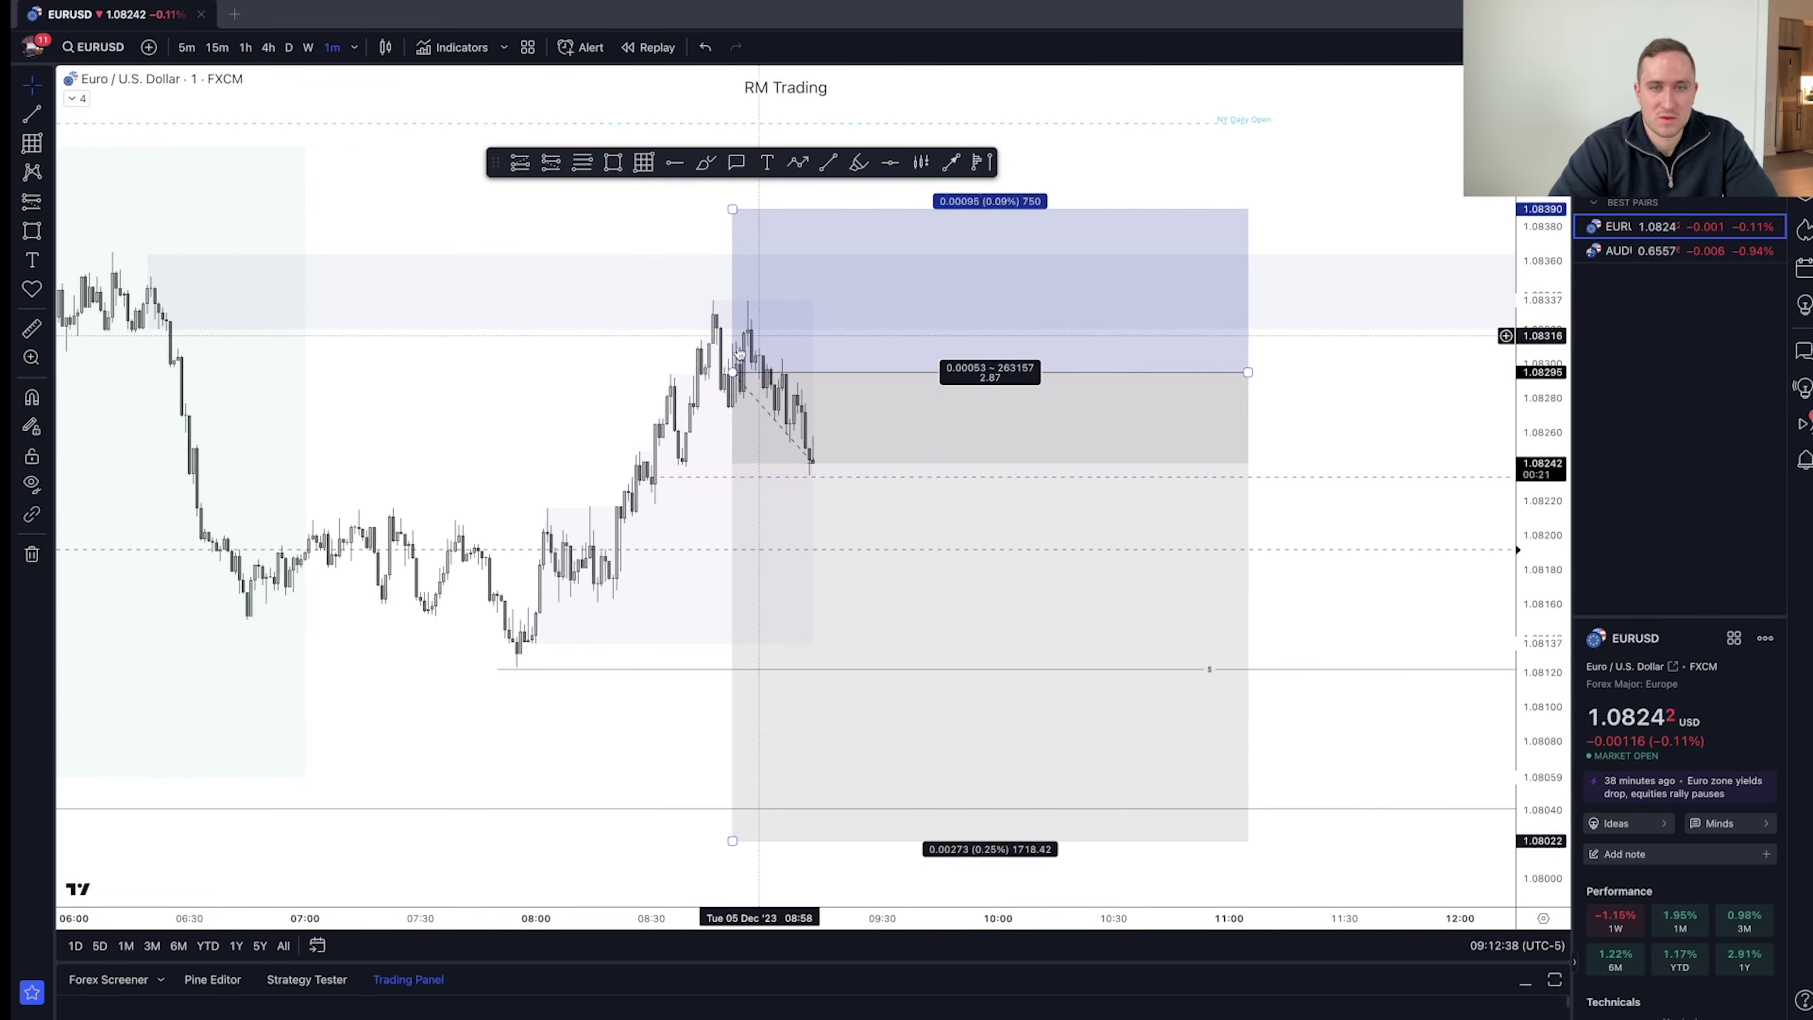
pyautogui.click(186, 47)
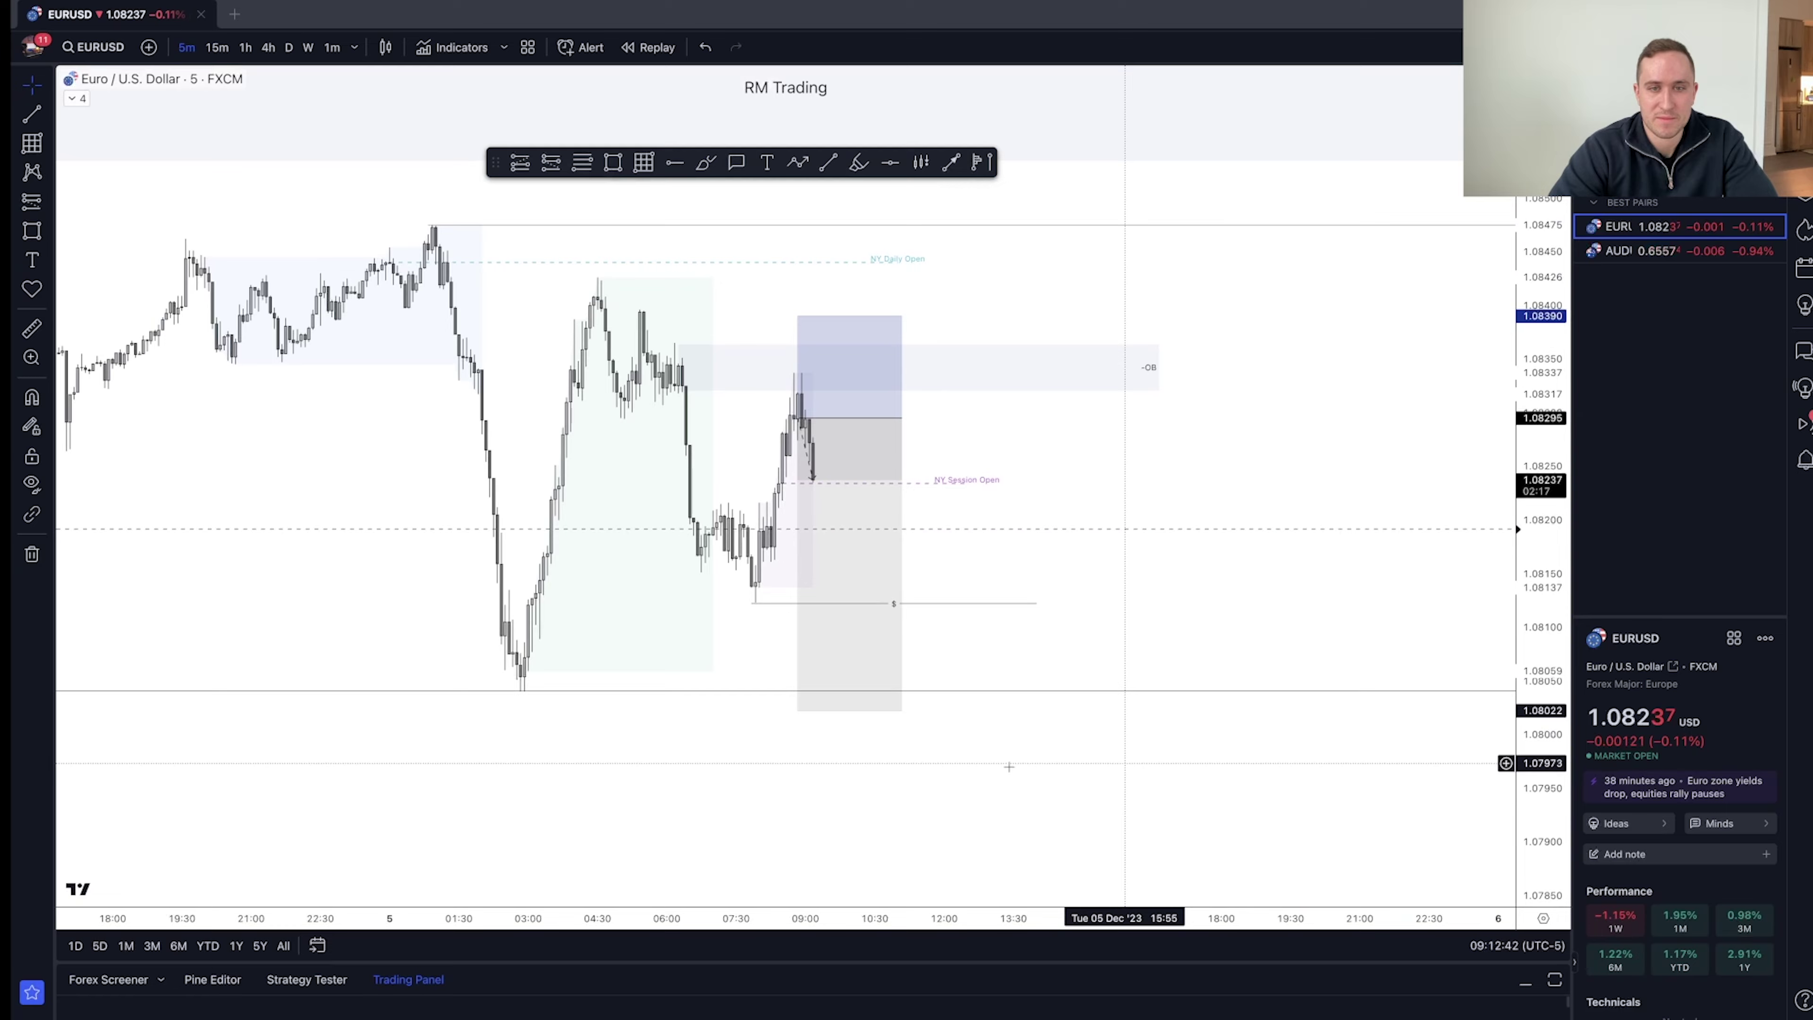
pyautogui.scroll(5, 1277, 756)
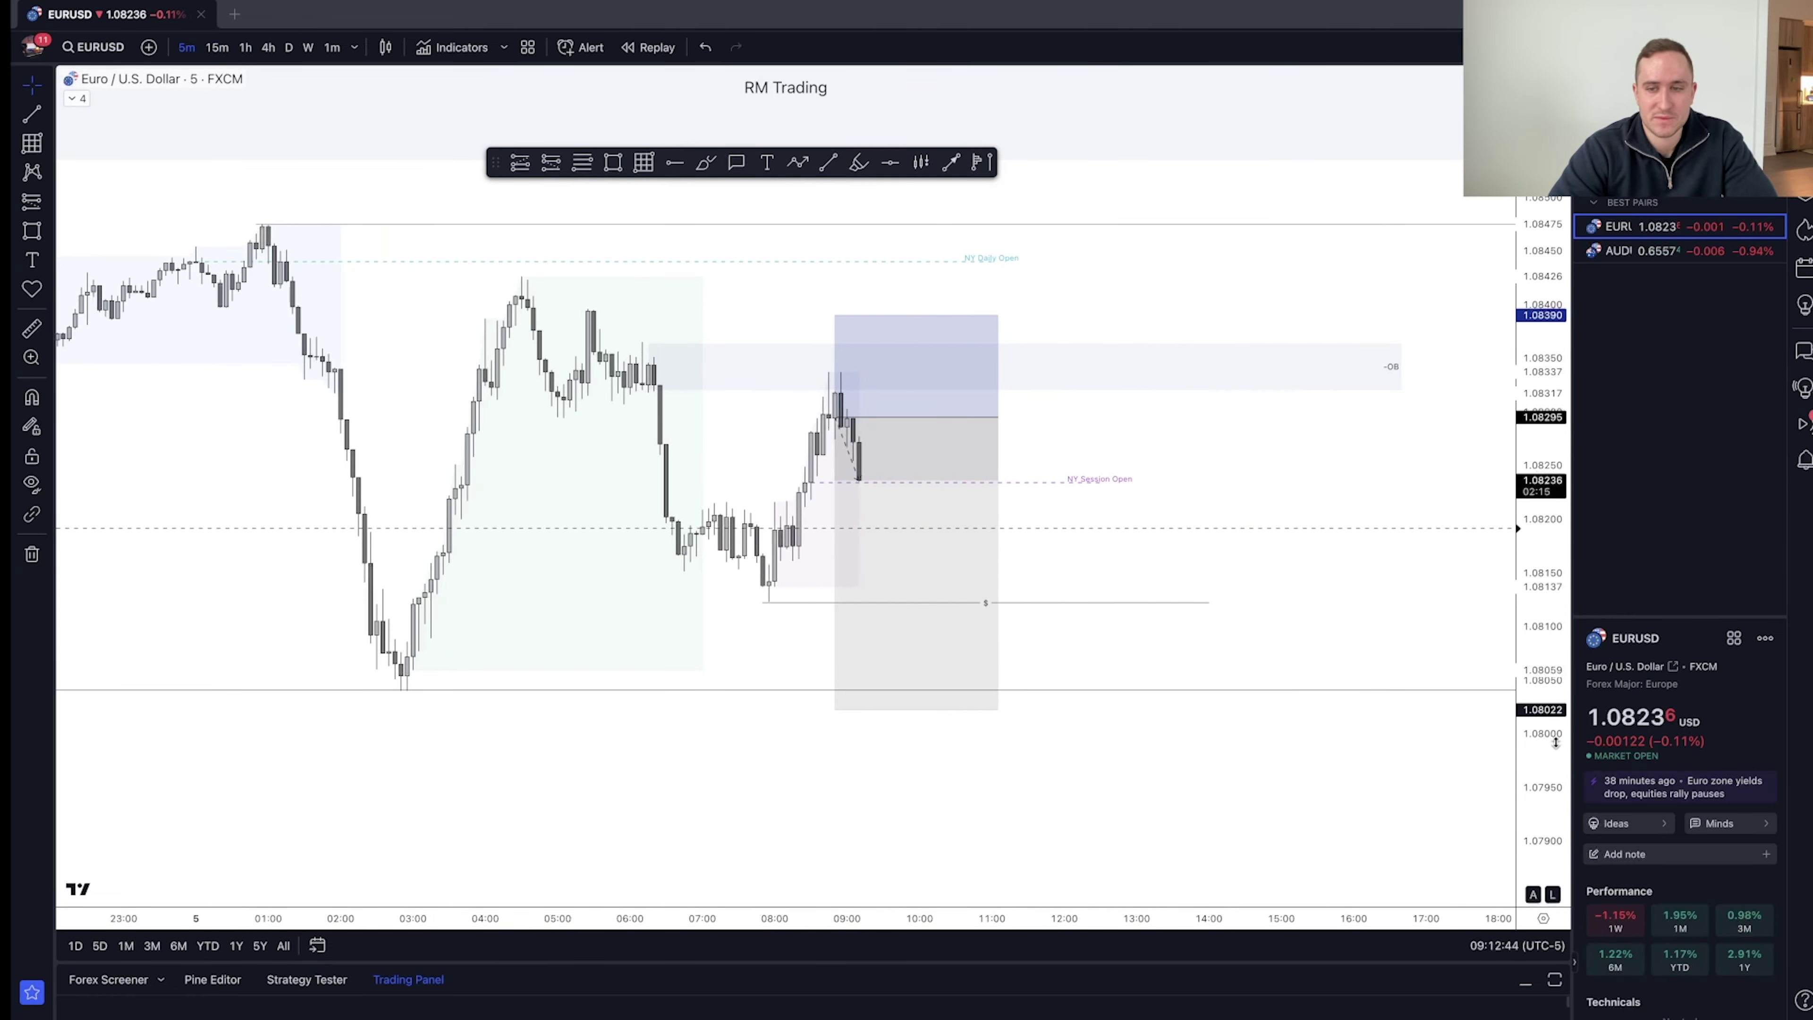
pyautogui.scroll(4, 1265, 662)
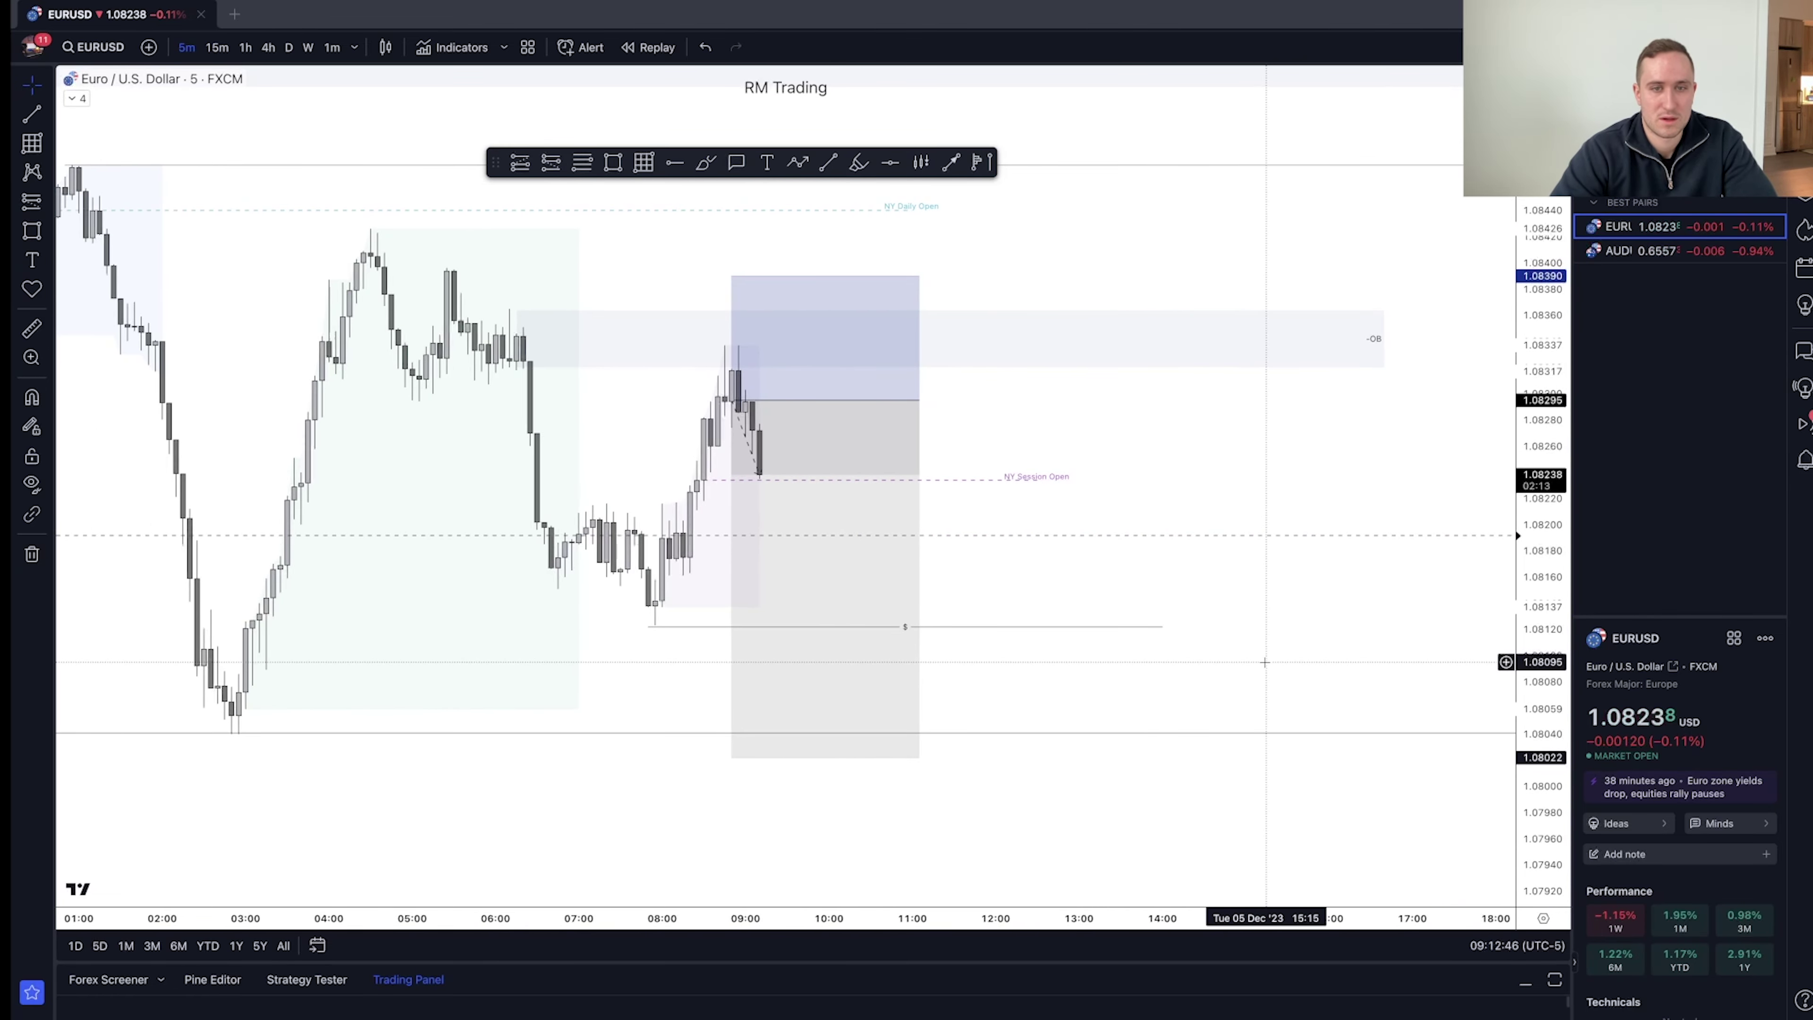
pyautogui.click(732, 401)
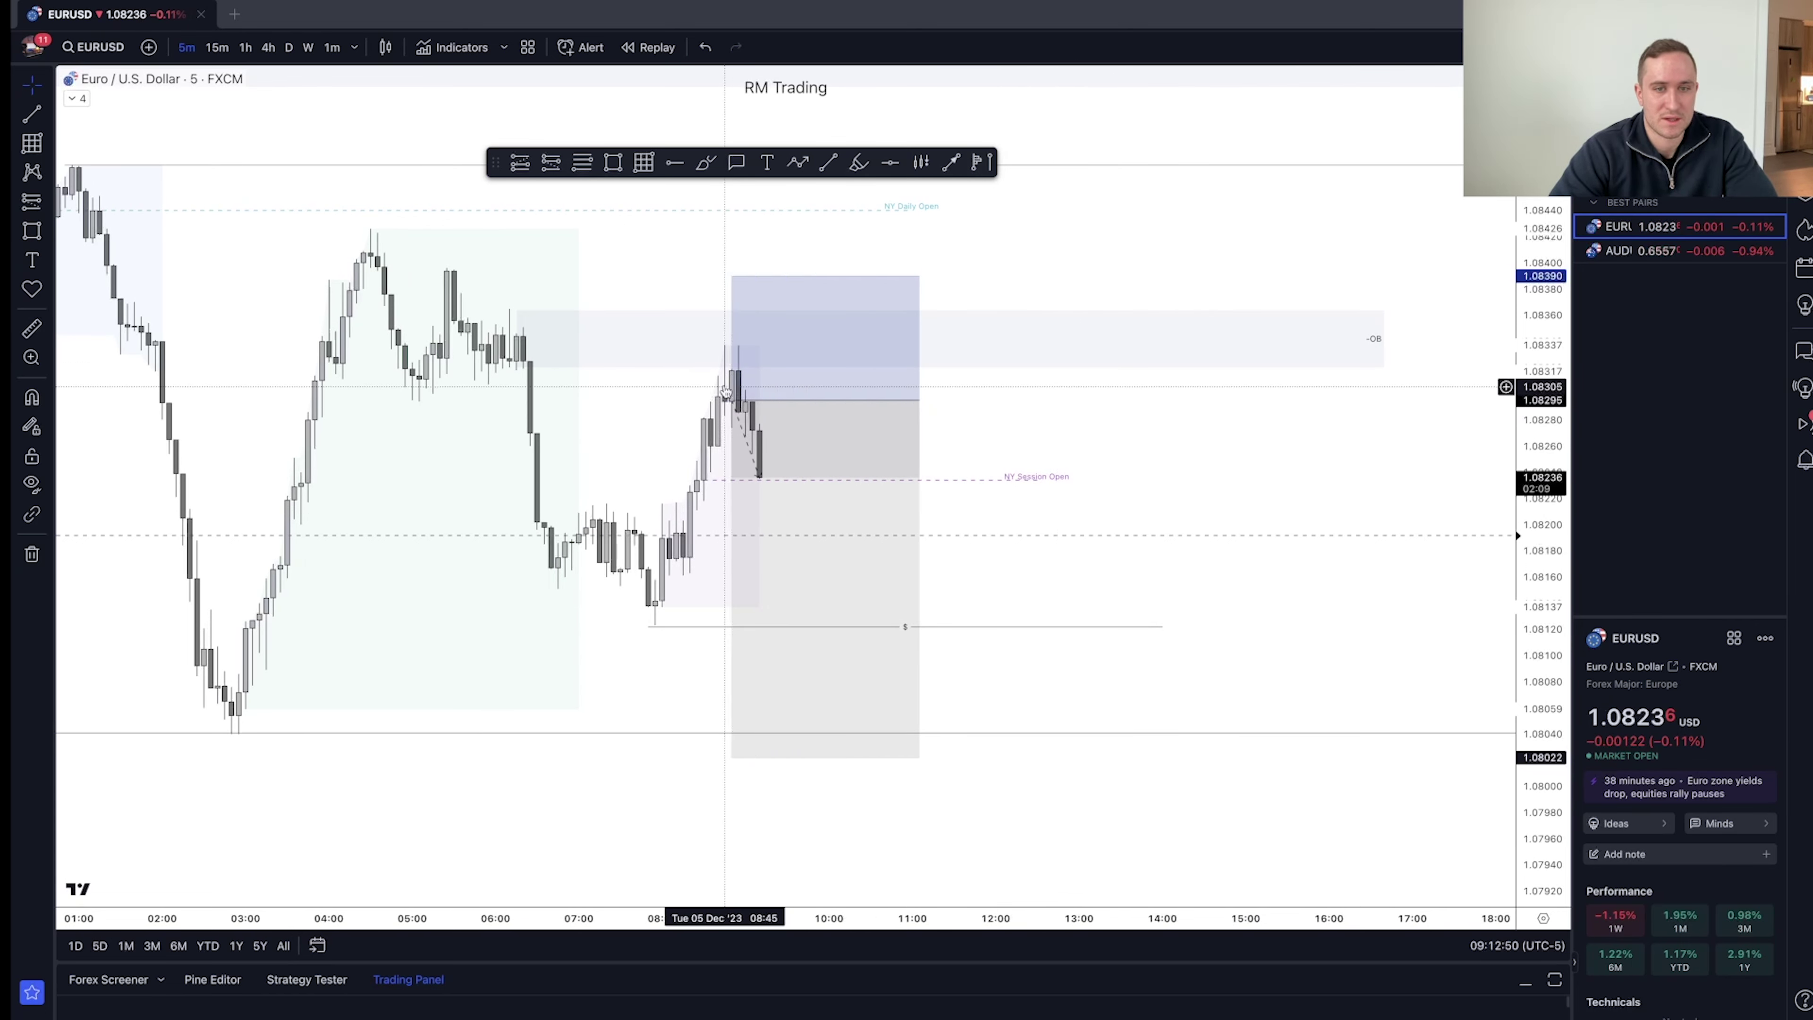
pyautogui.click(1120, 601)
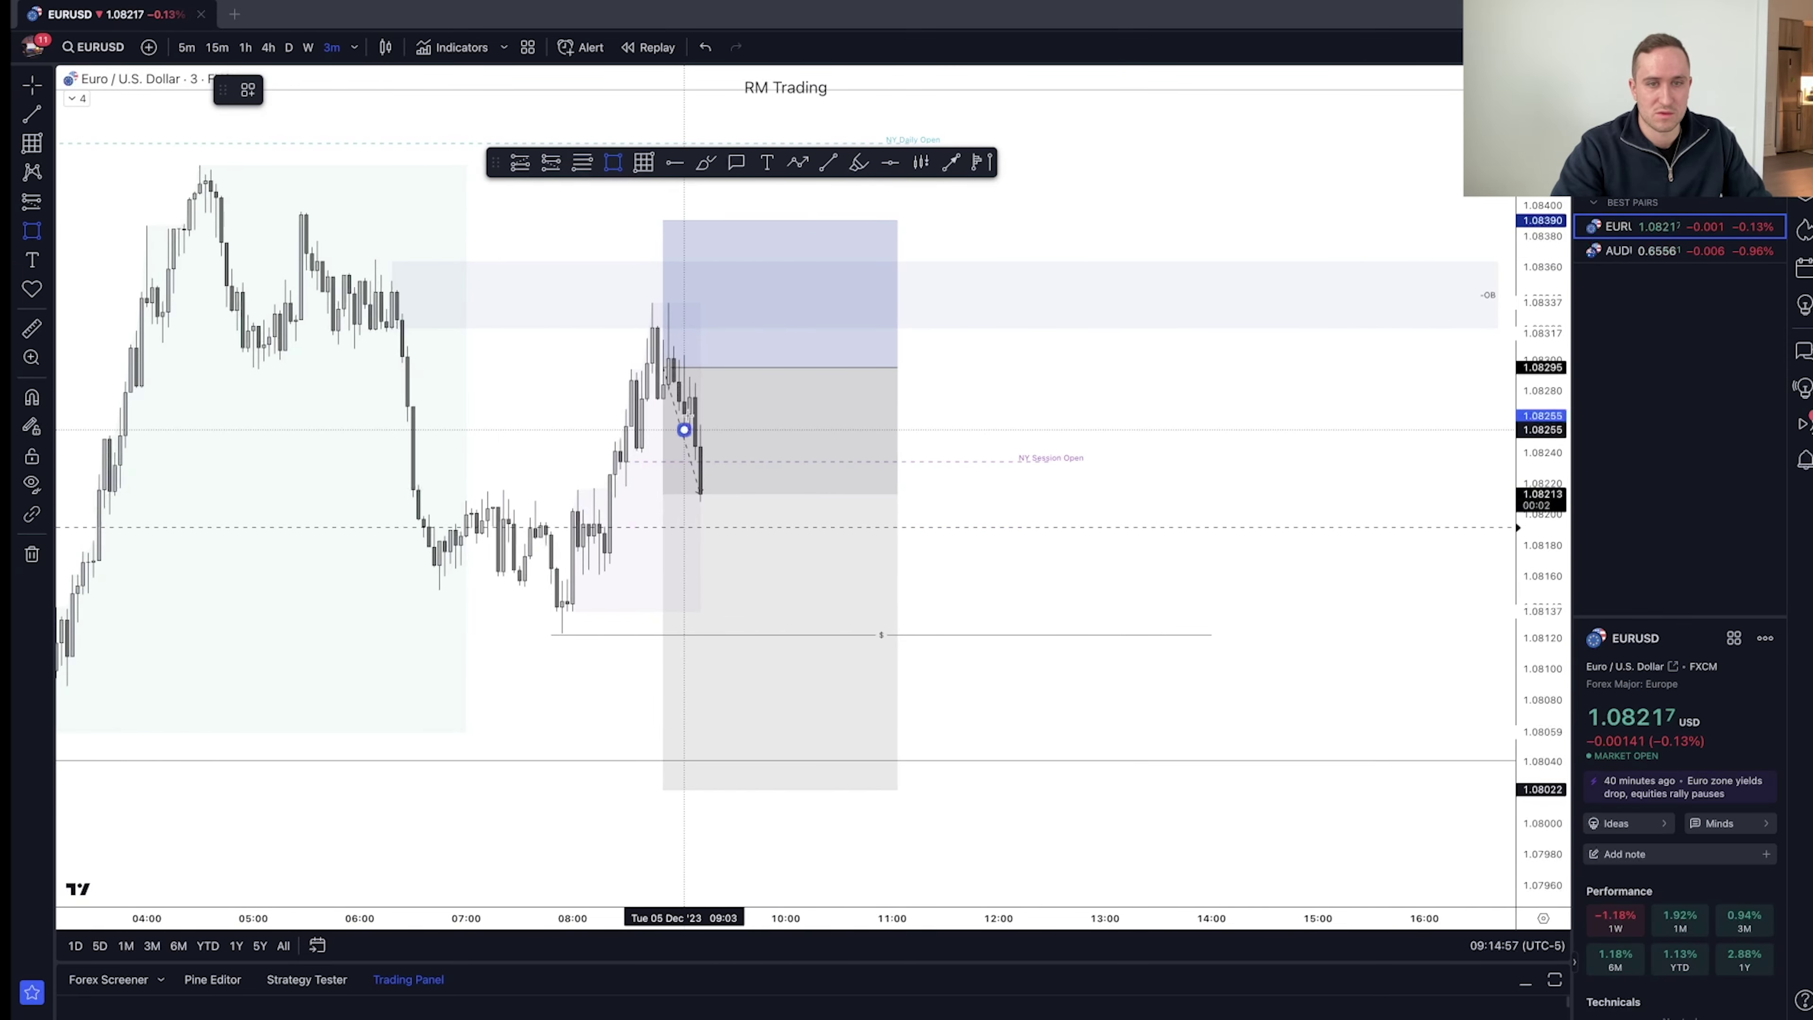
pyautogui.moveTo(684, 429)
pyautogui.mouseDown()
pyautogui.moveTo(768, 387)
pyautogui.moveTo(913, 376)
pyautogui.mouseUp()
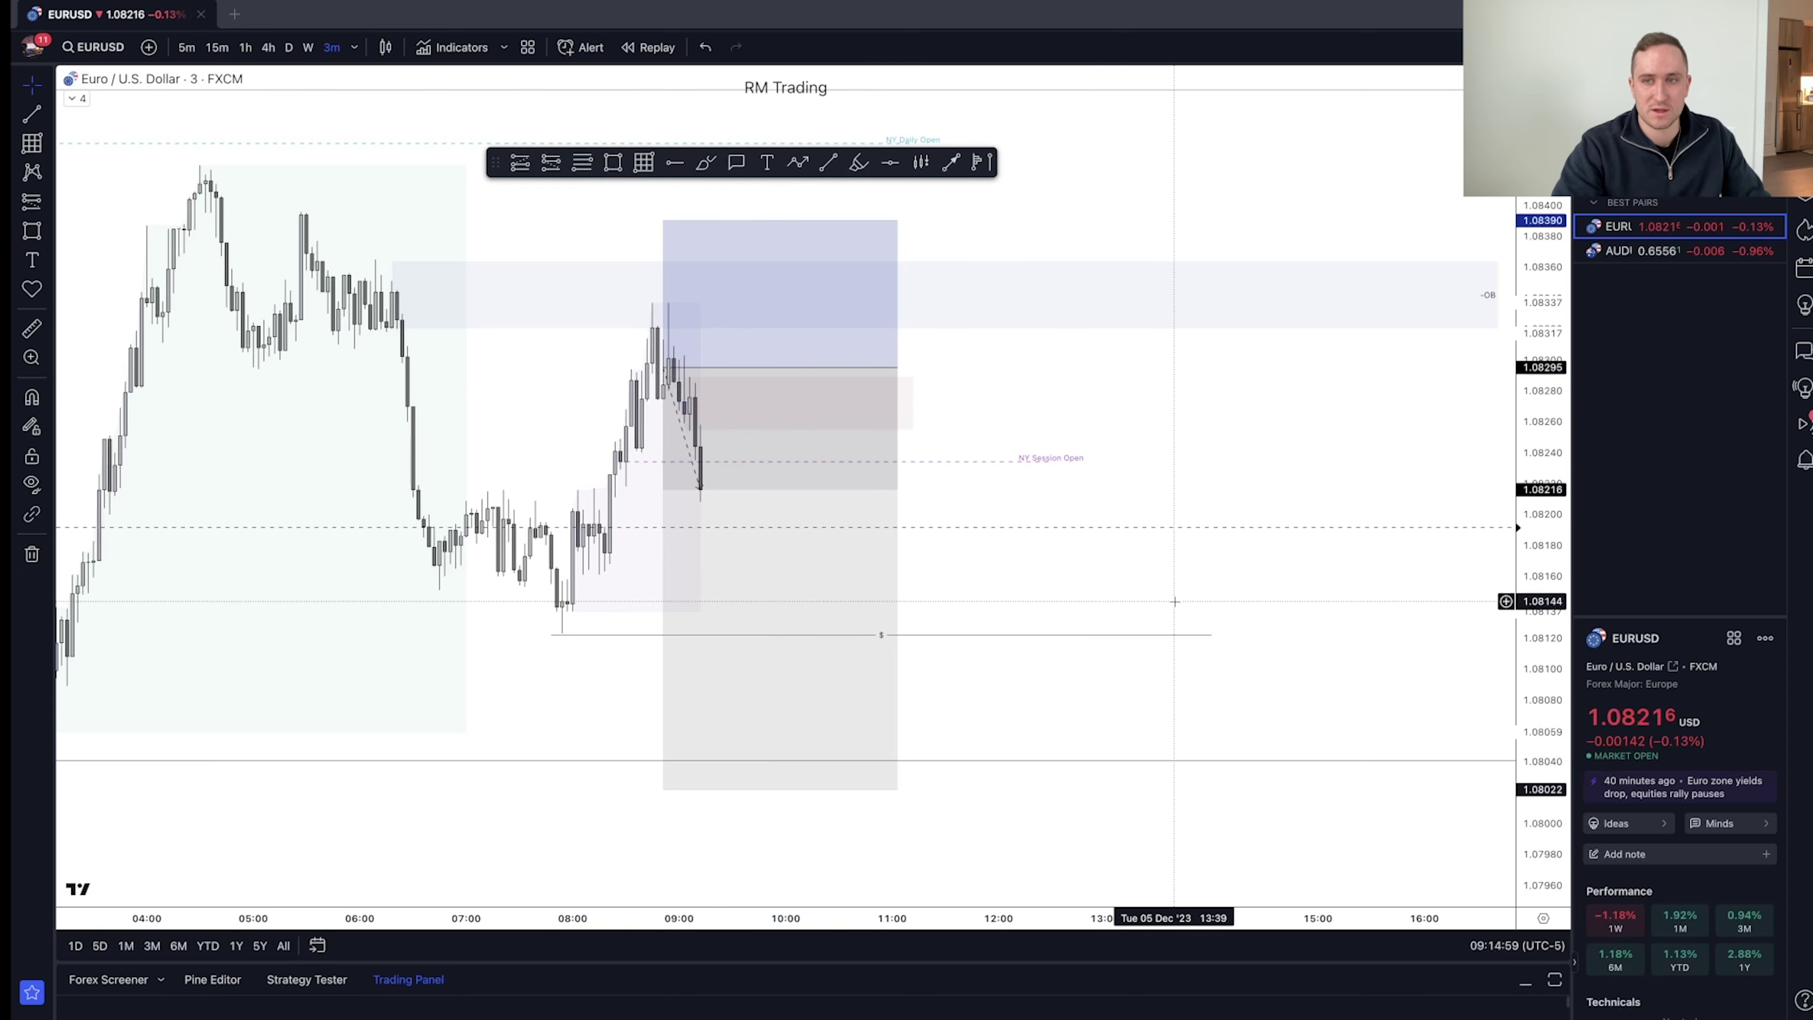
pyautogui.scroll(-3, 1174, 602)
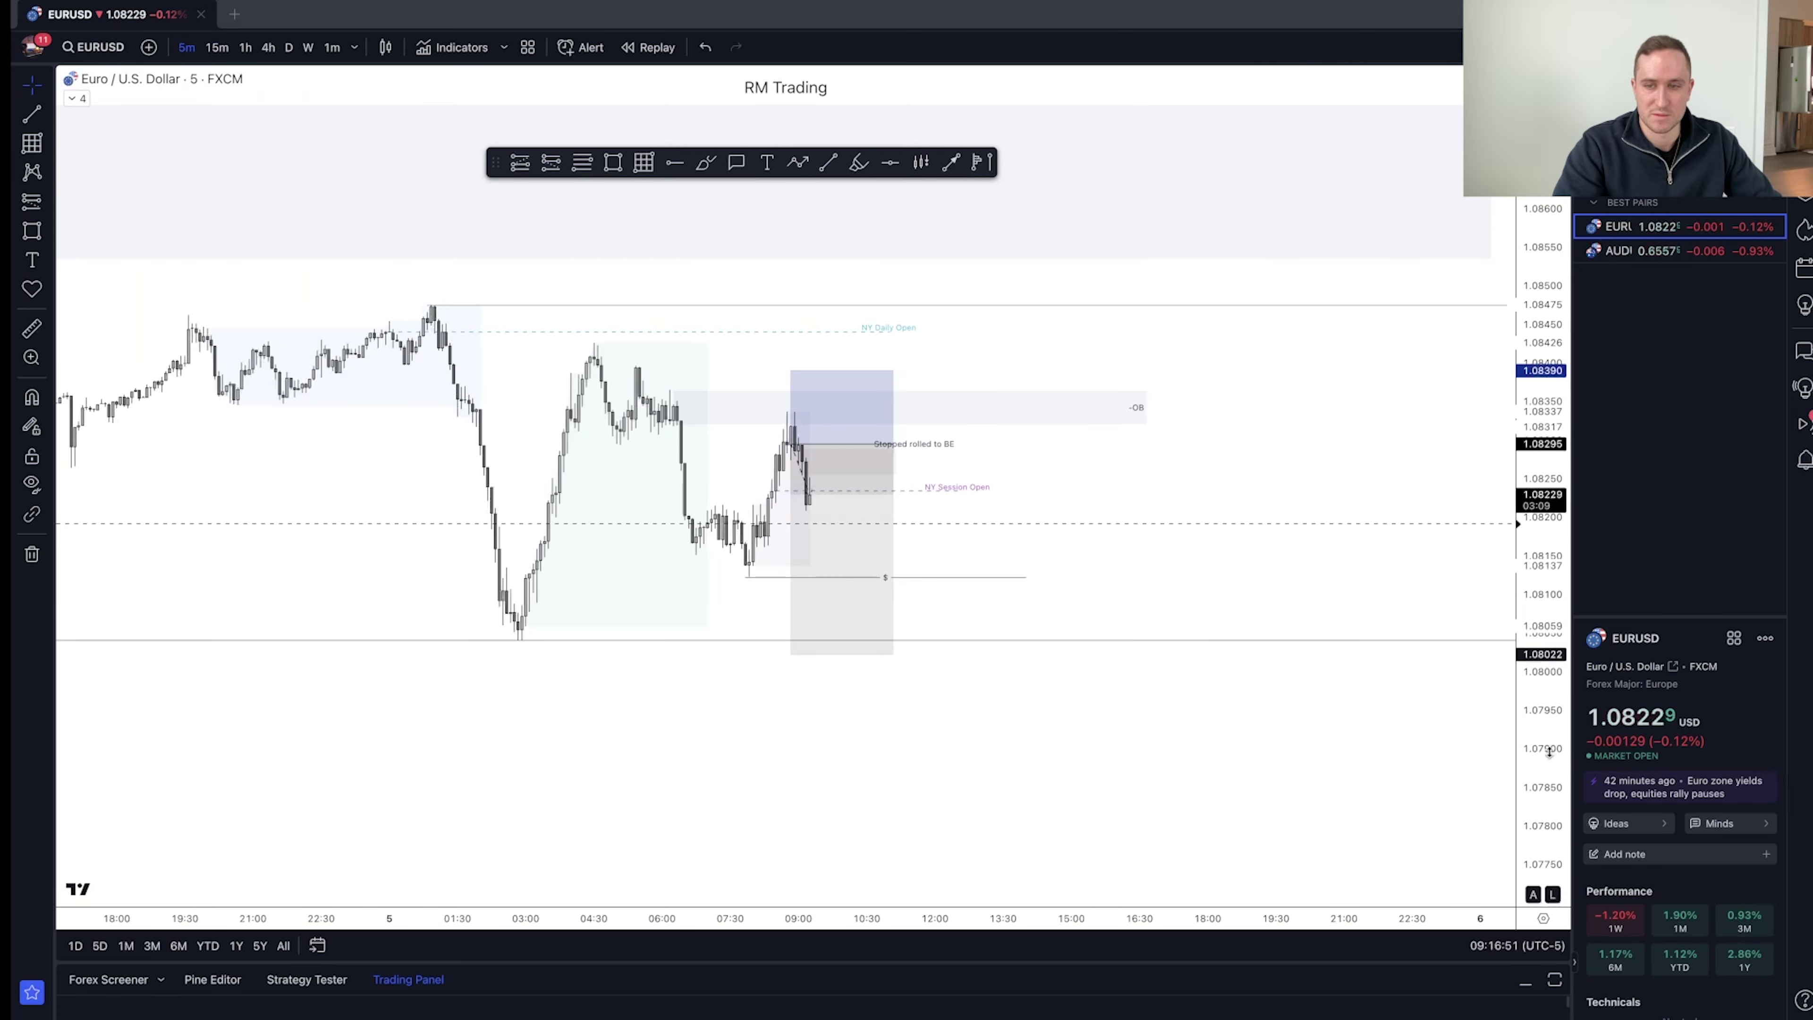
pyautogui.click(755, 502)
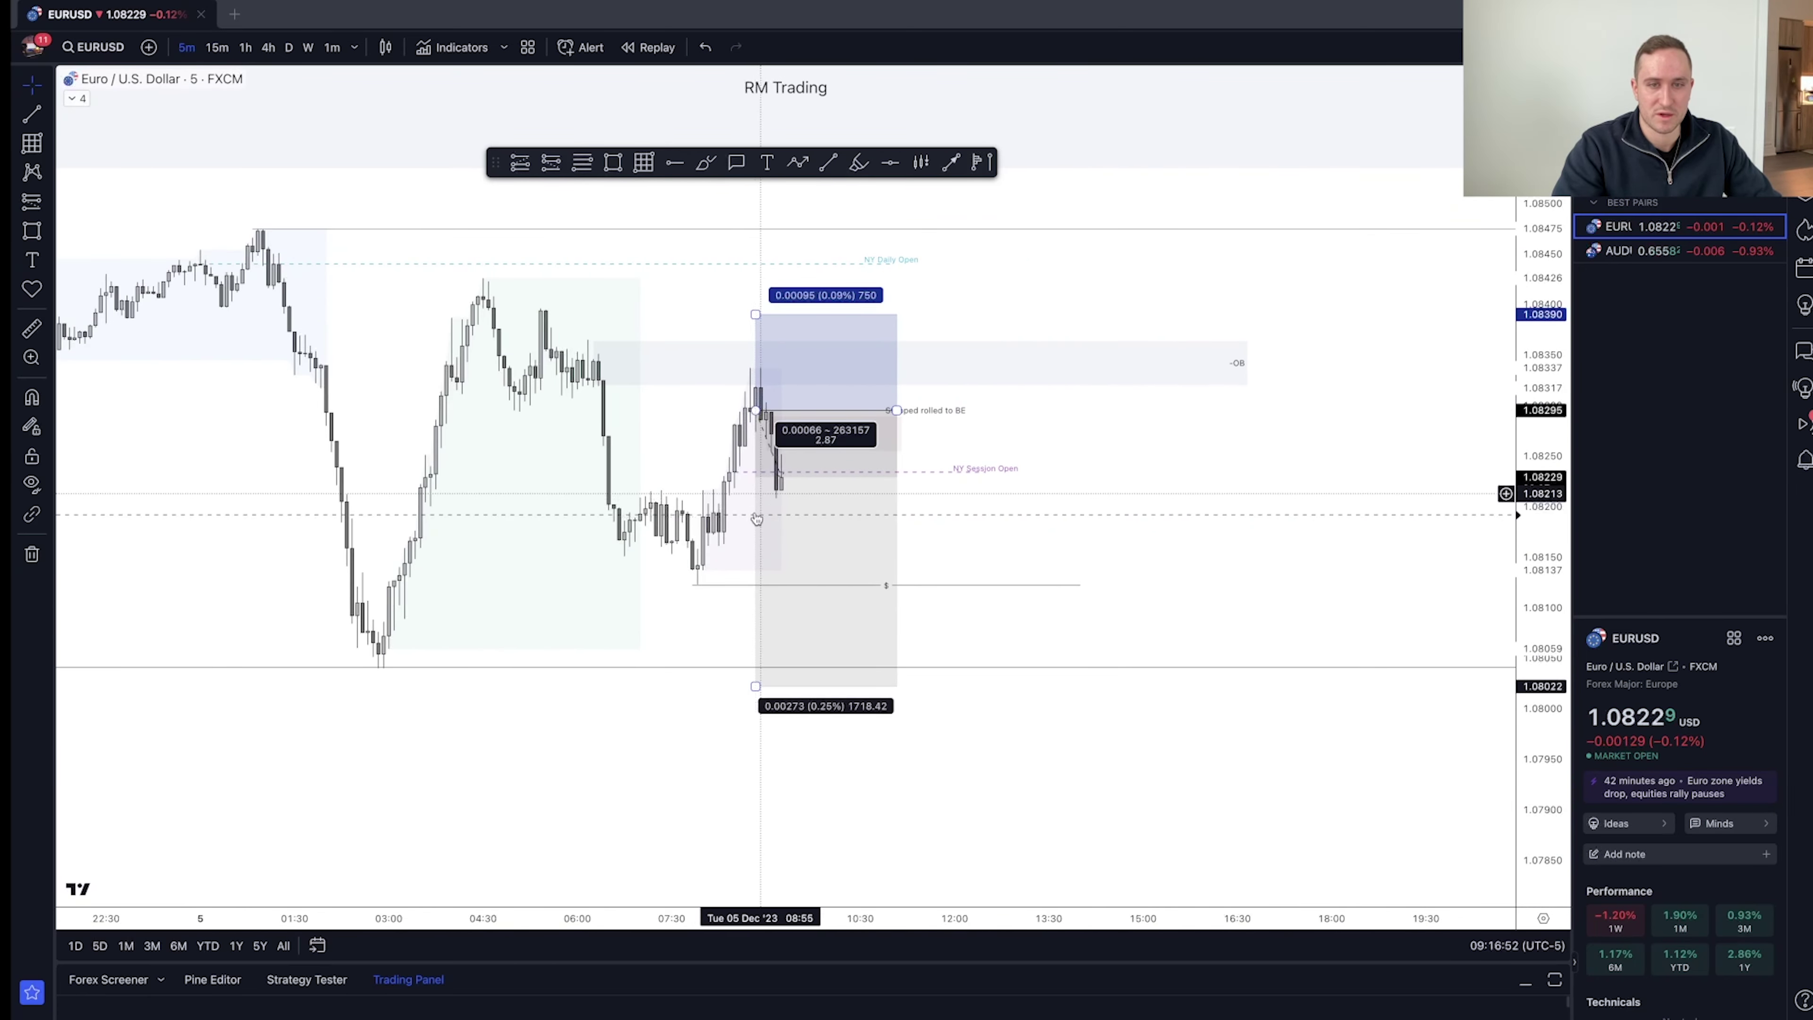
pyautogui.click(960, 412)
pyautogui.moveTo(950, 412); pyautogui.dragTo(1100, 417)
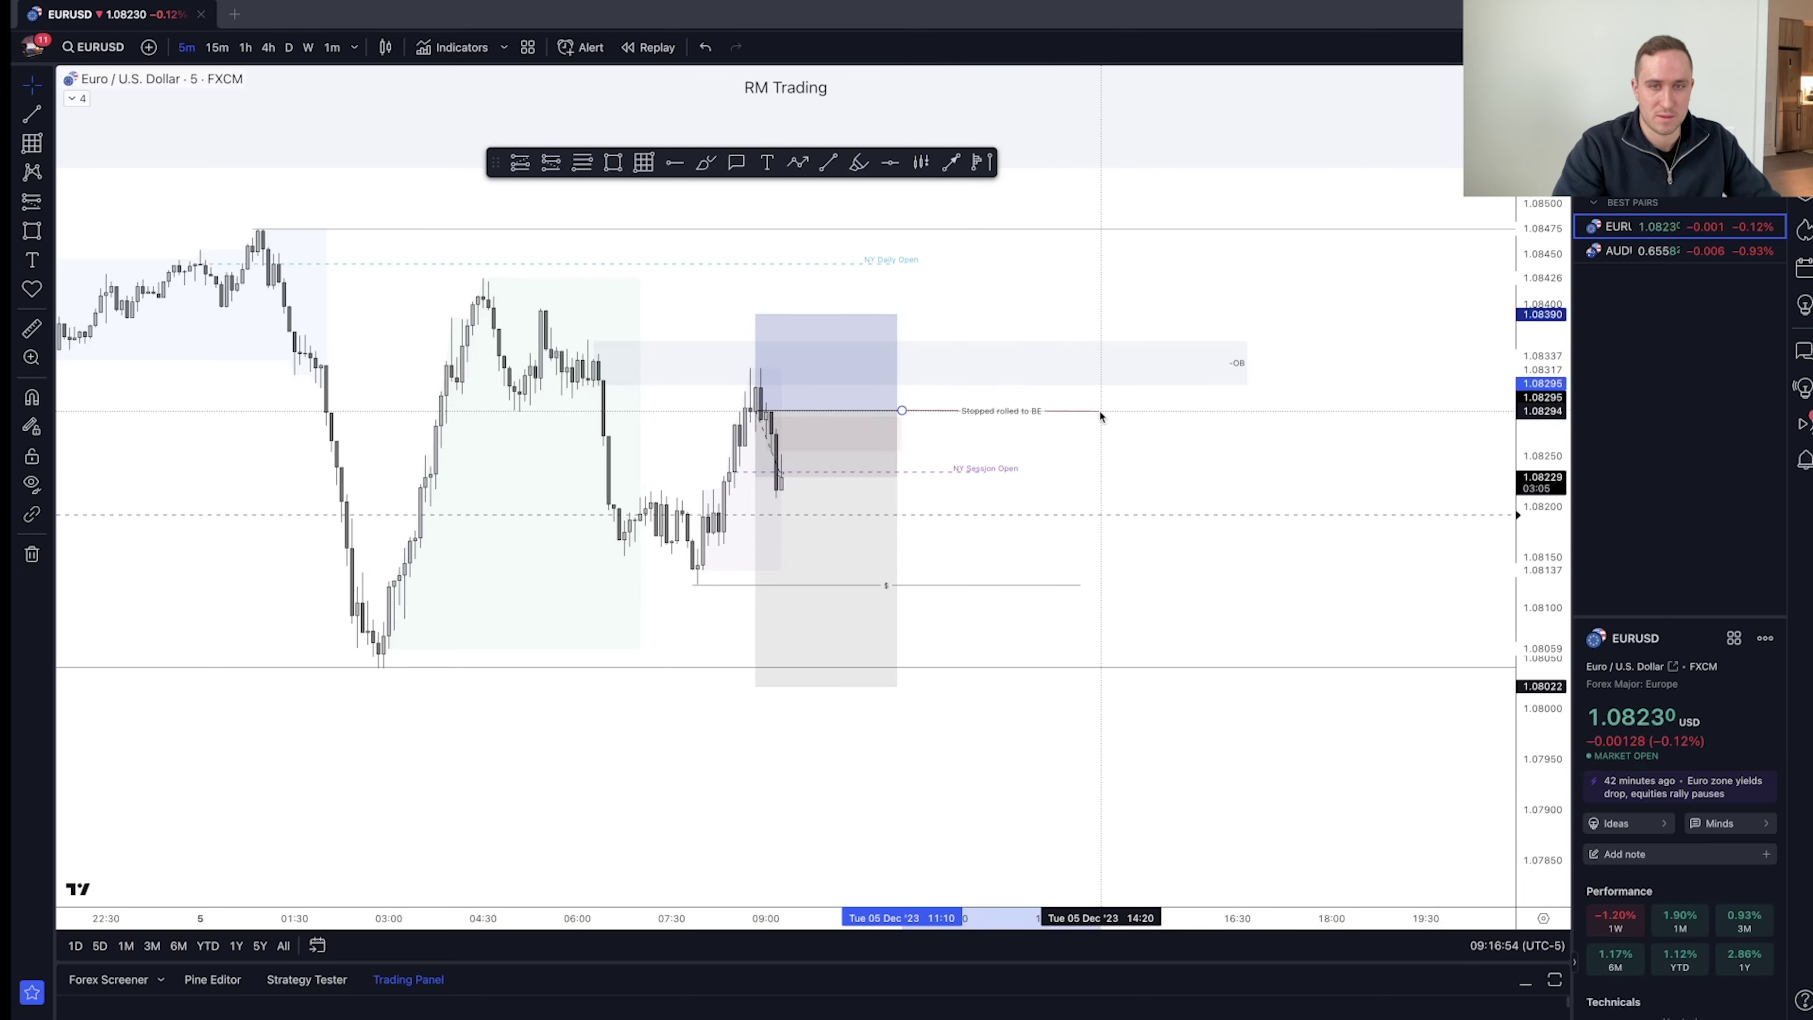
pyautogui.click(1134, 437)
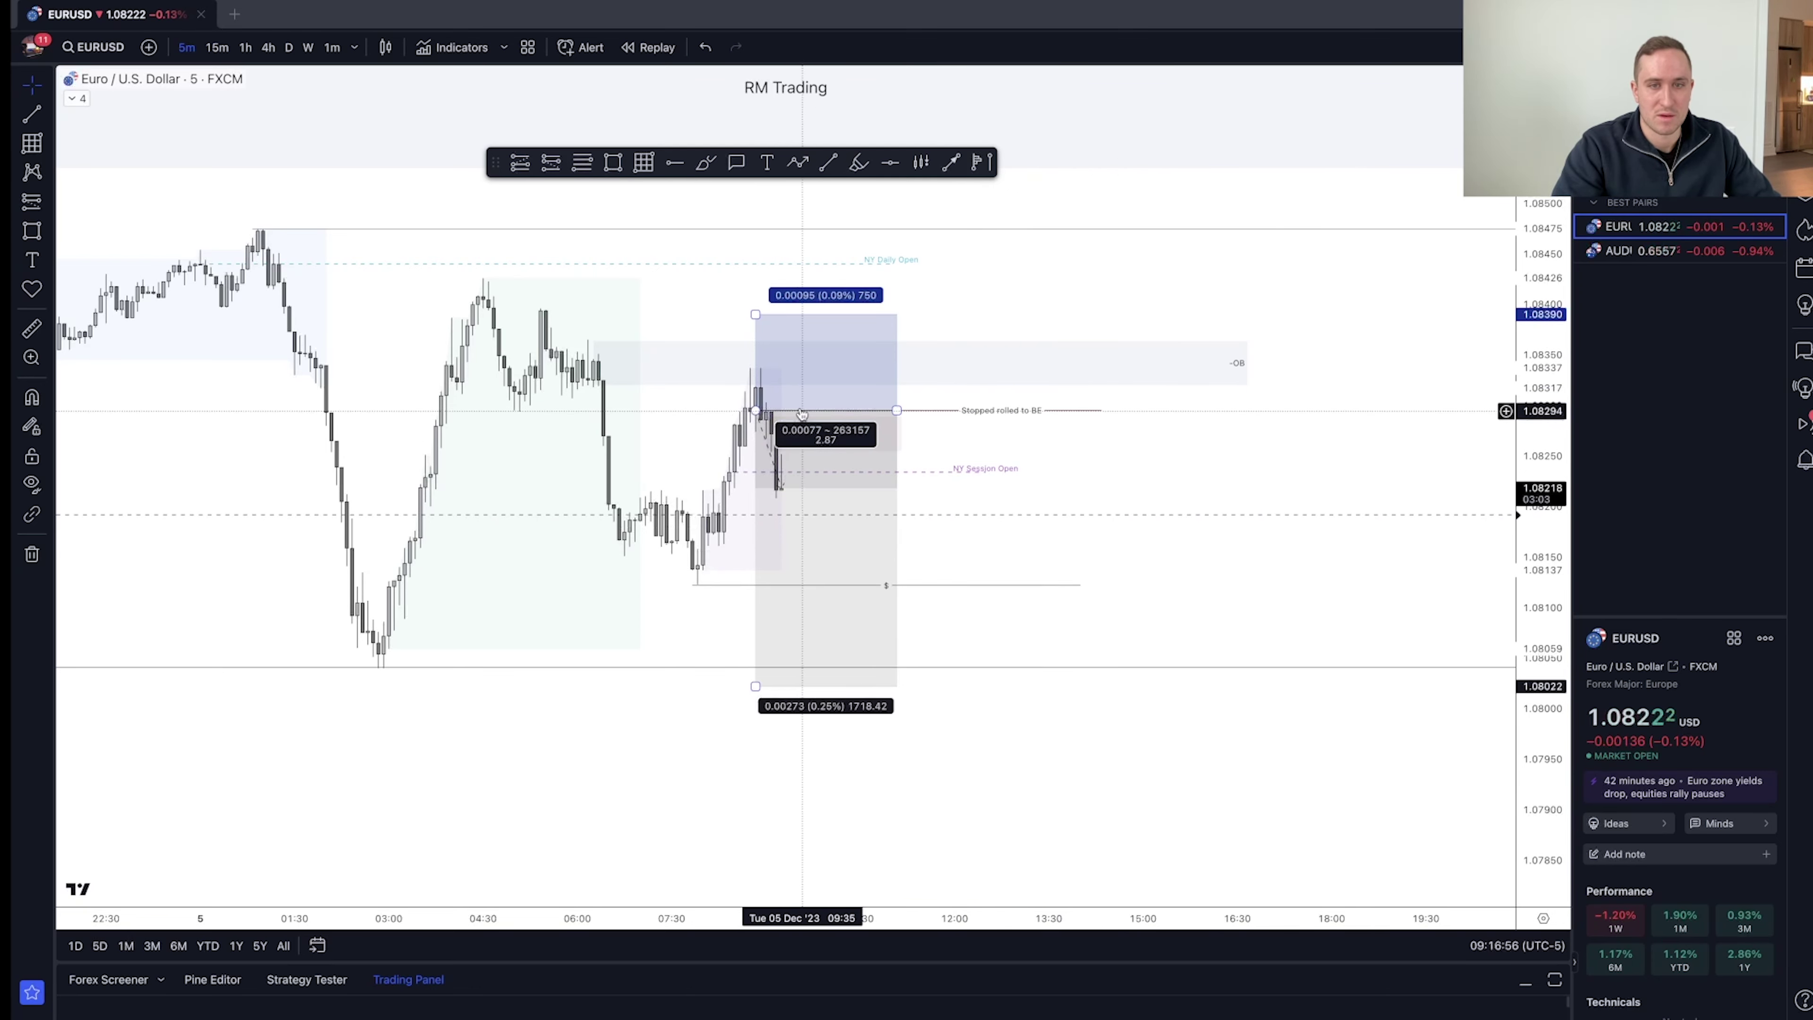
pyautogui.scroll(-2, 1021, 821)
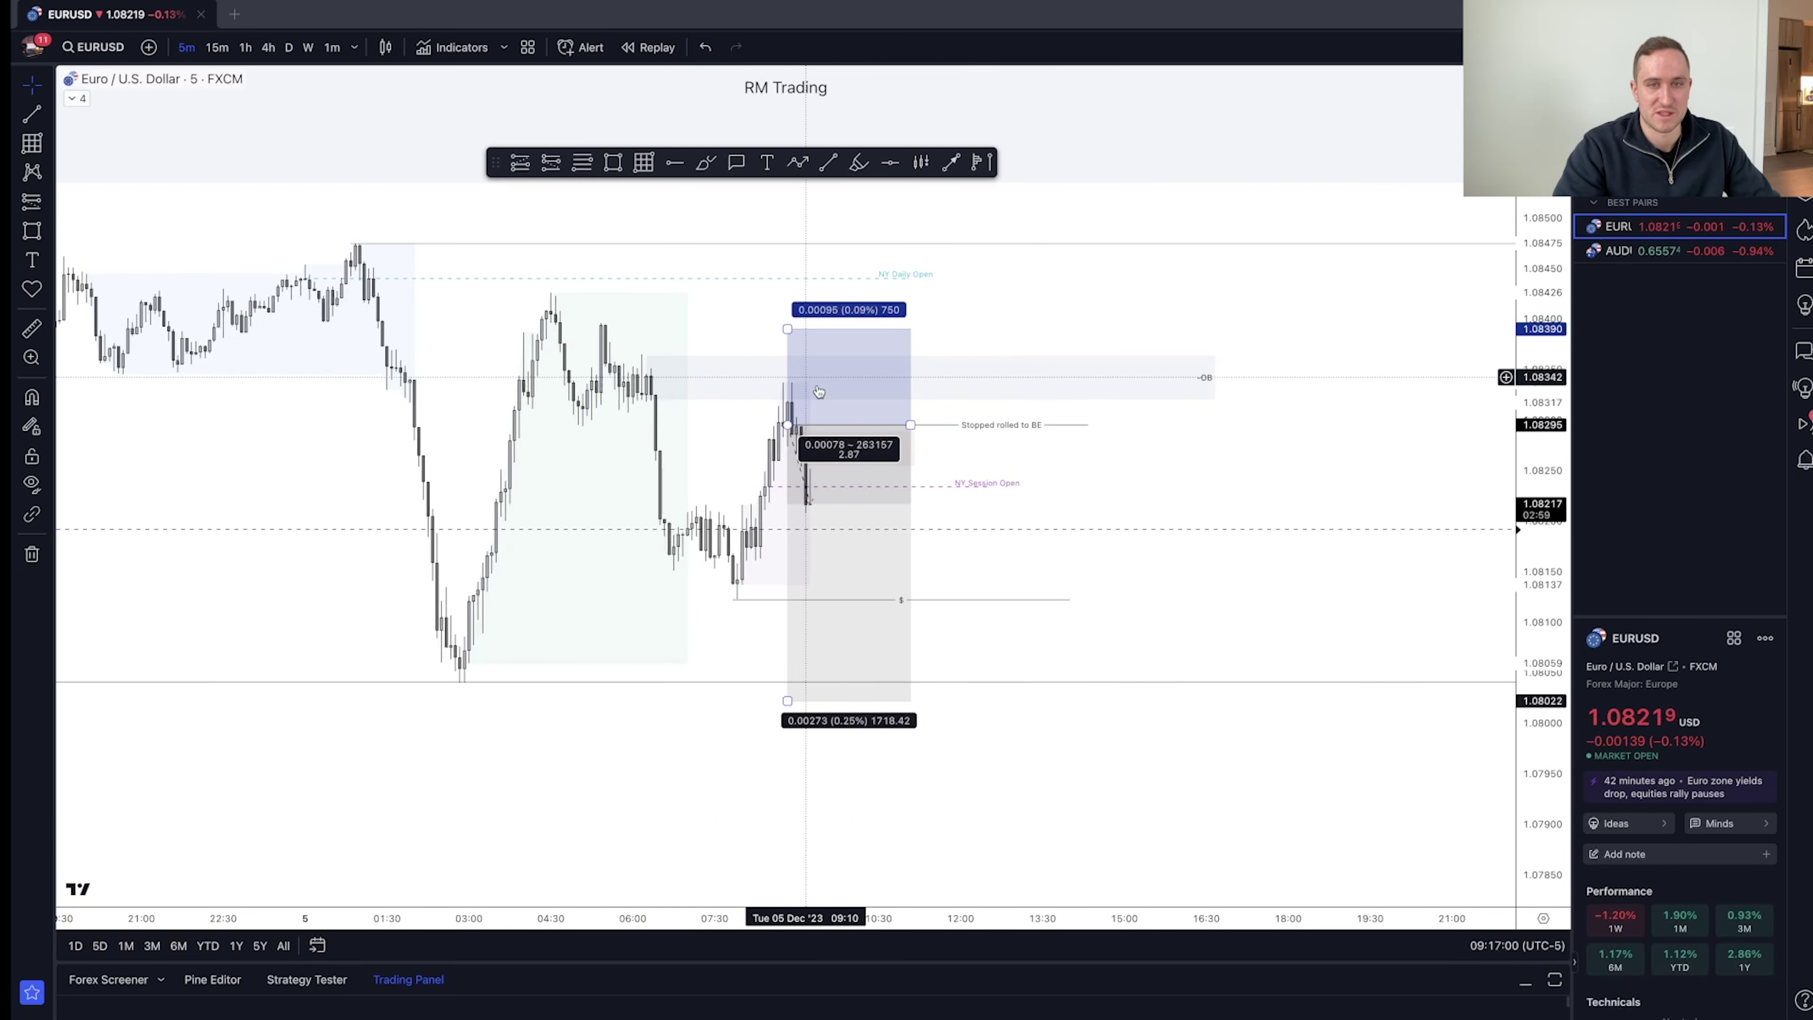
pyautogui.scroll(-2, 1054, 757)
pyautogui.scroll(2, 1045, 753)
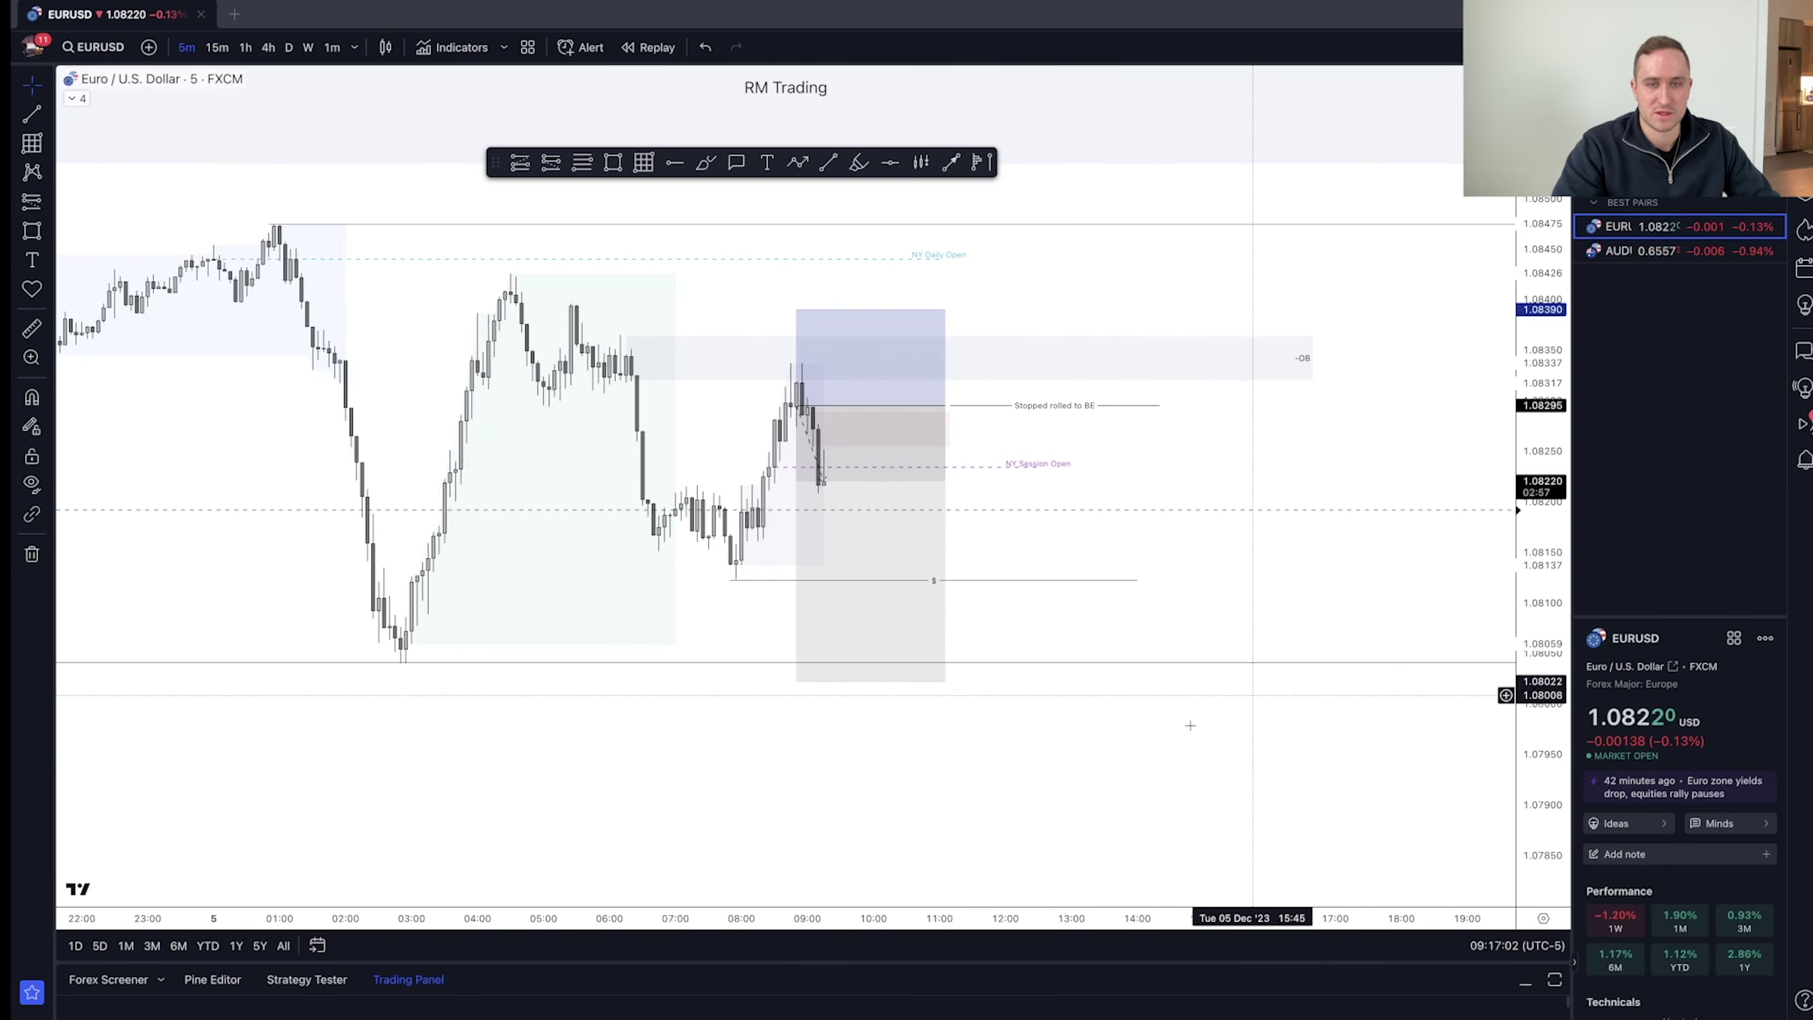
pyautogui.scroll(2, 1263, 740)
pyautogui.hscroll(-3, 1307, 764)
pyautogui.scroll(1, 1206, 769)
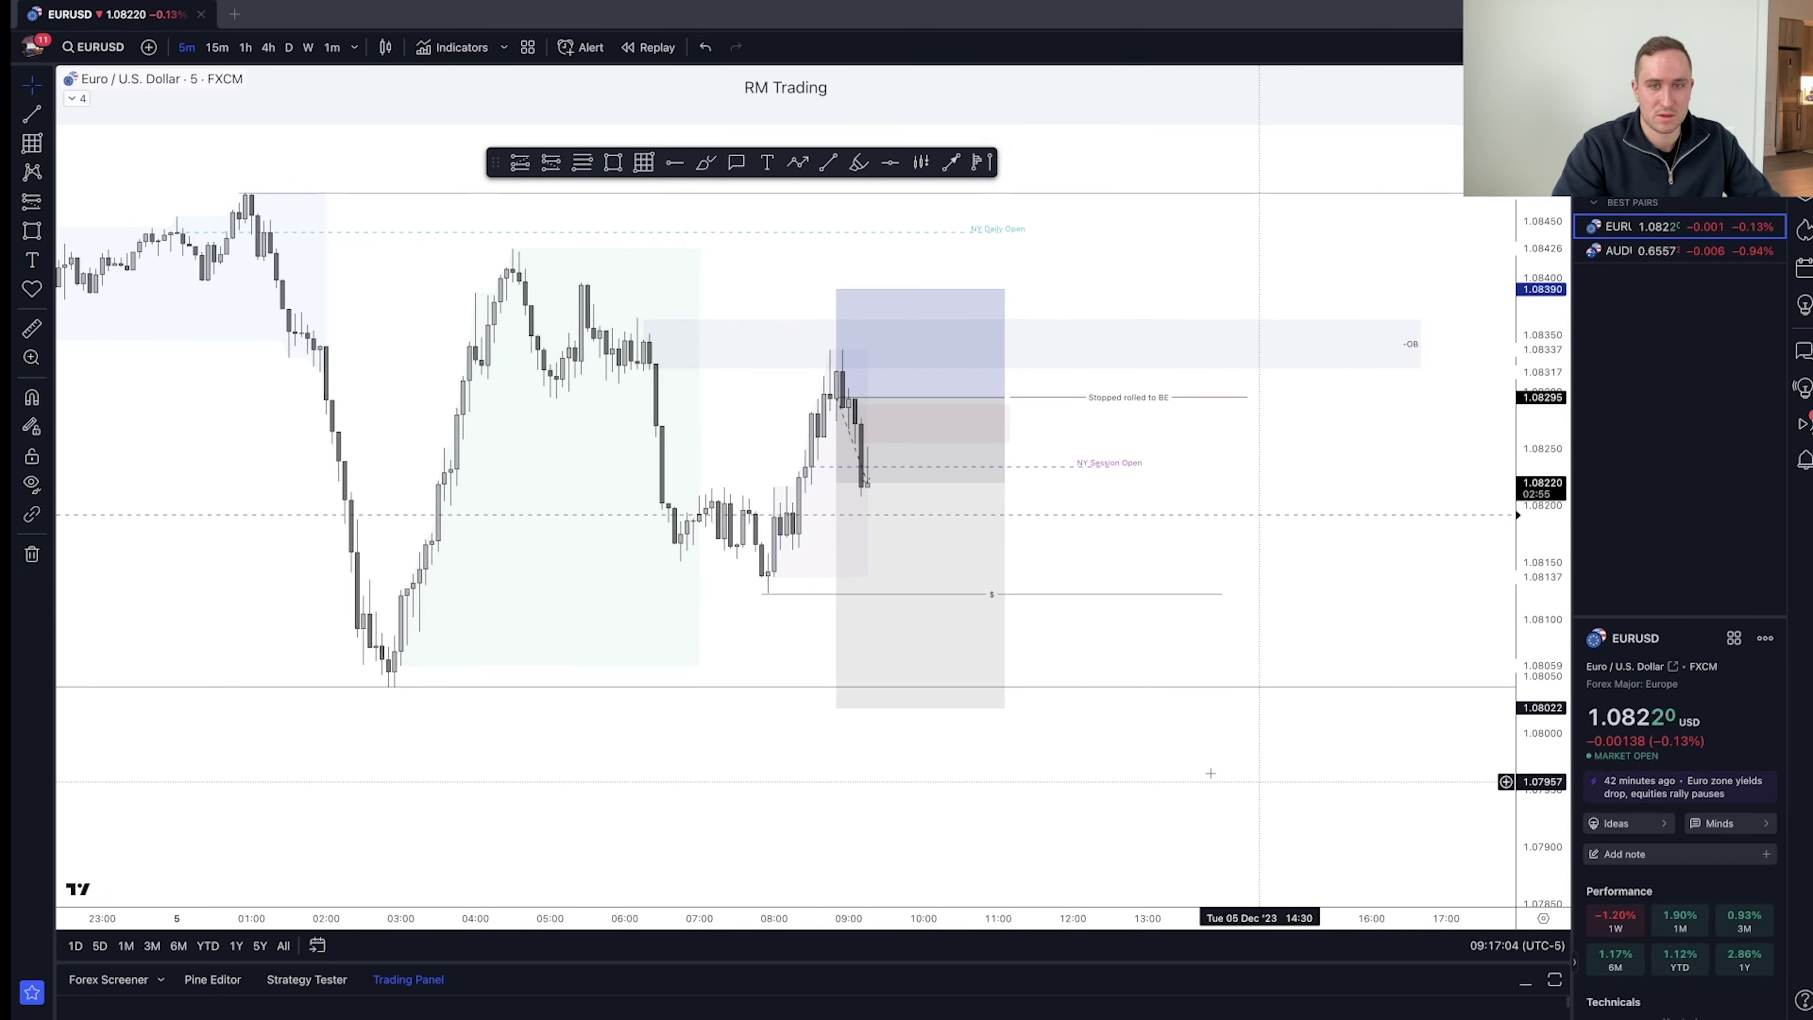
pyautogui.hscroll(2, 1121, 779)
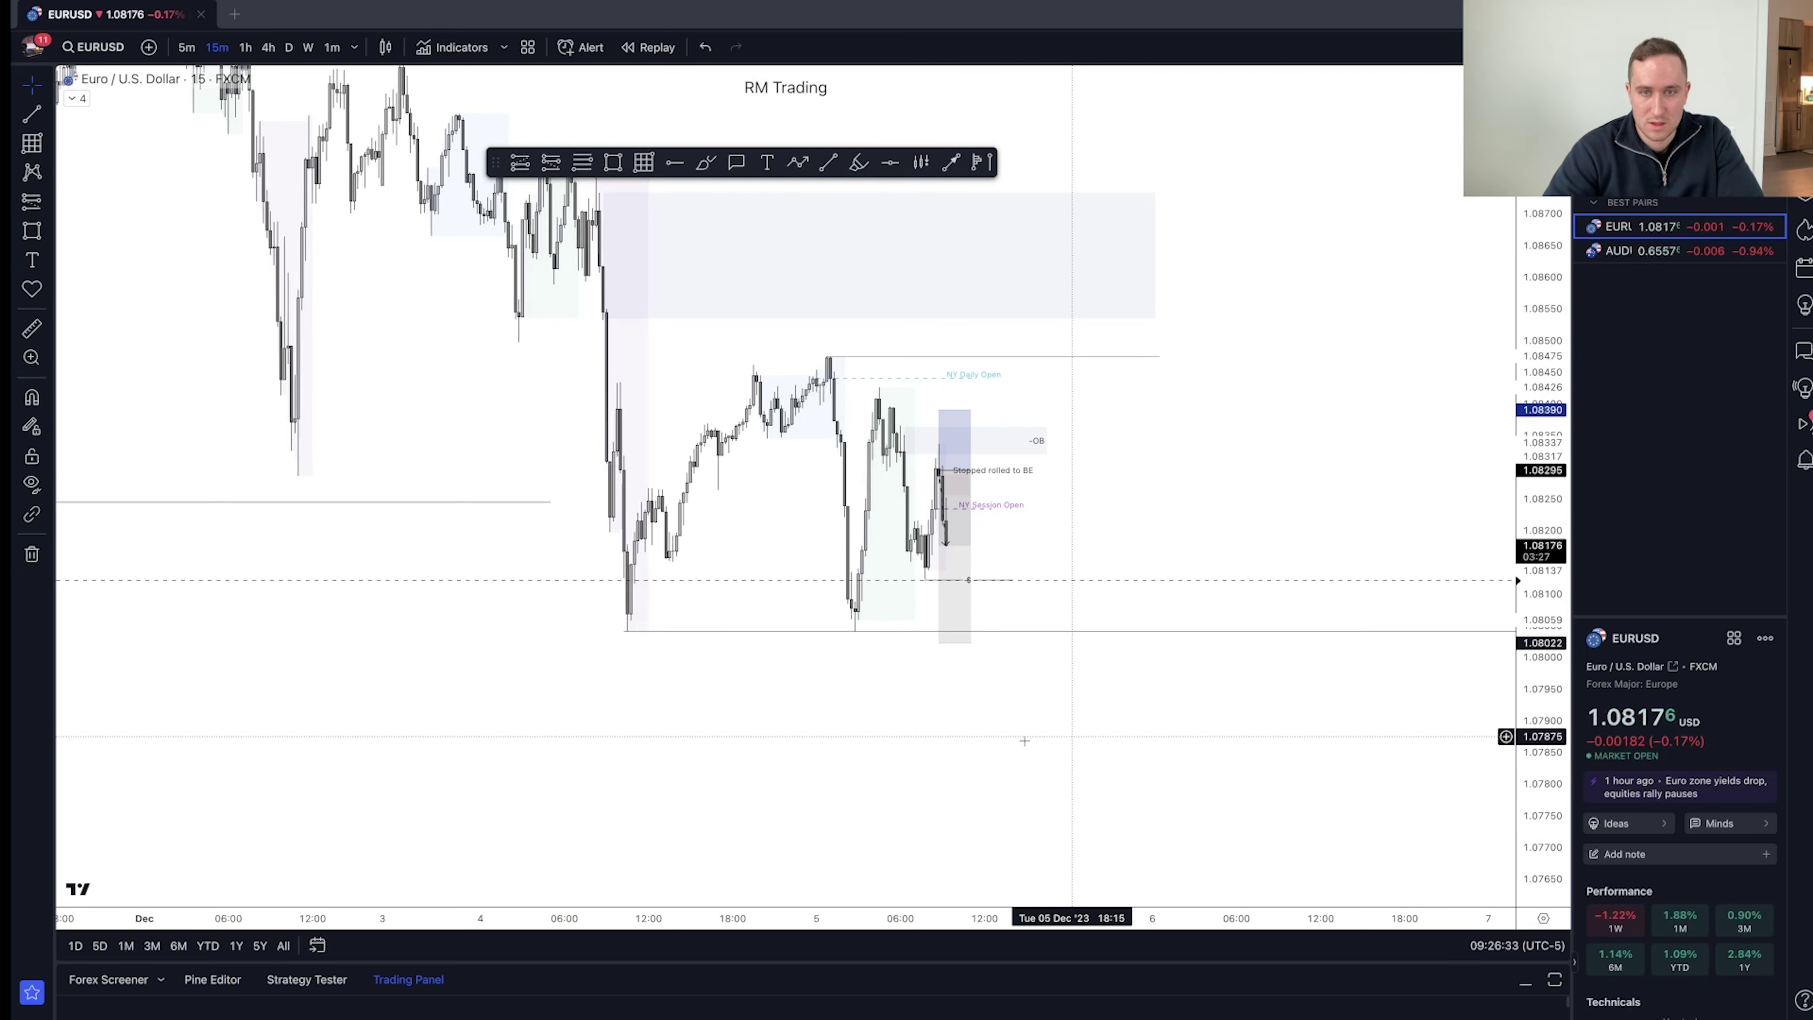
pyautogui.scroll(3, 1050, 747)
pyautogui.press('Up')
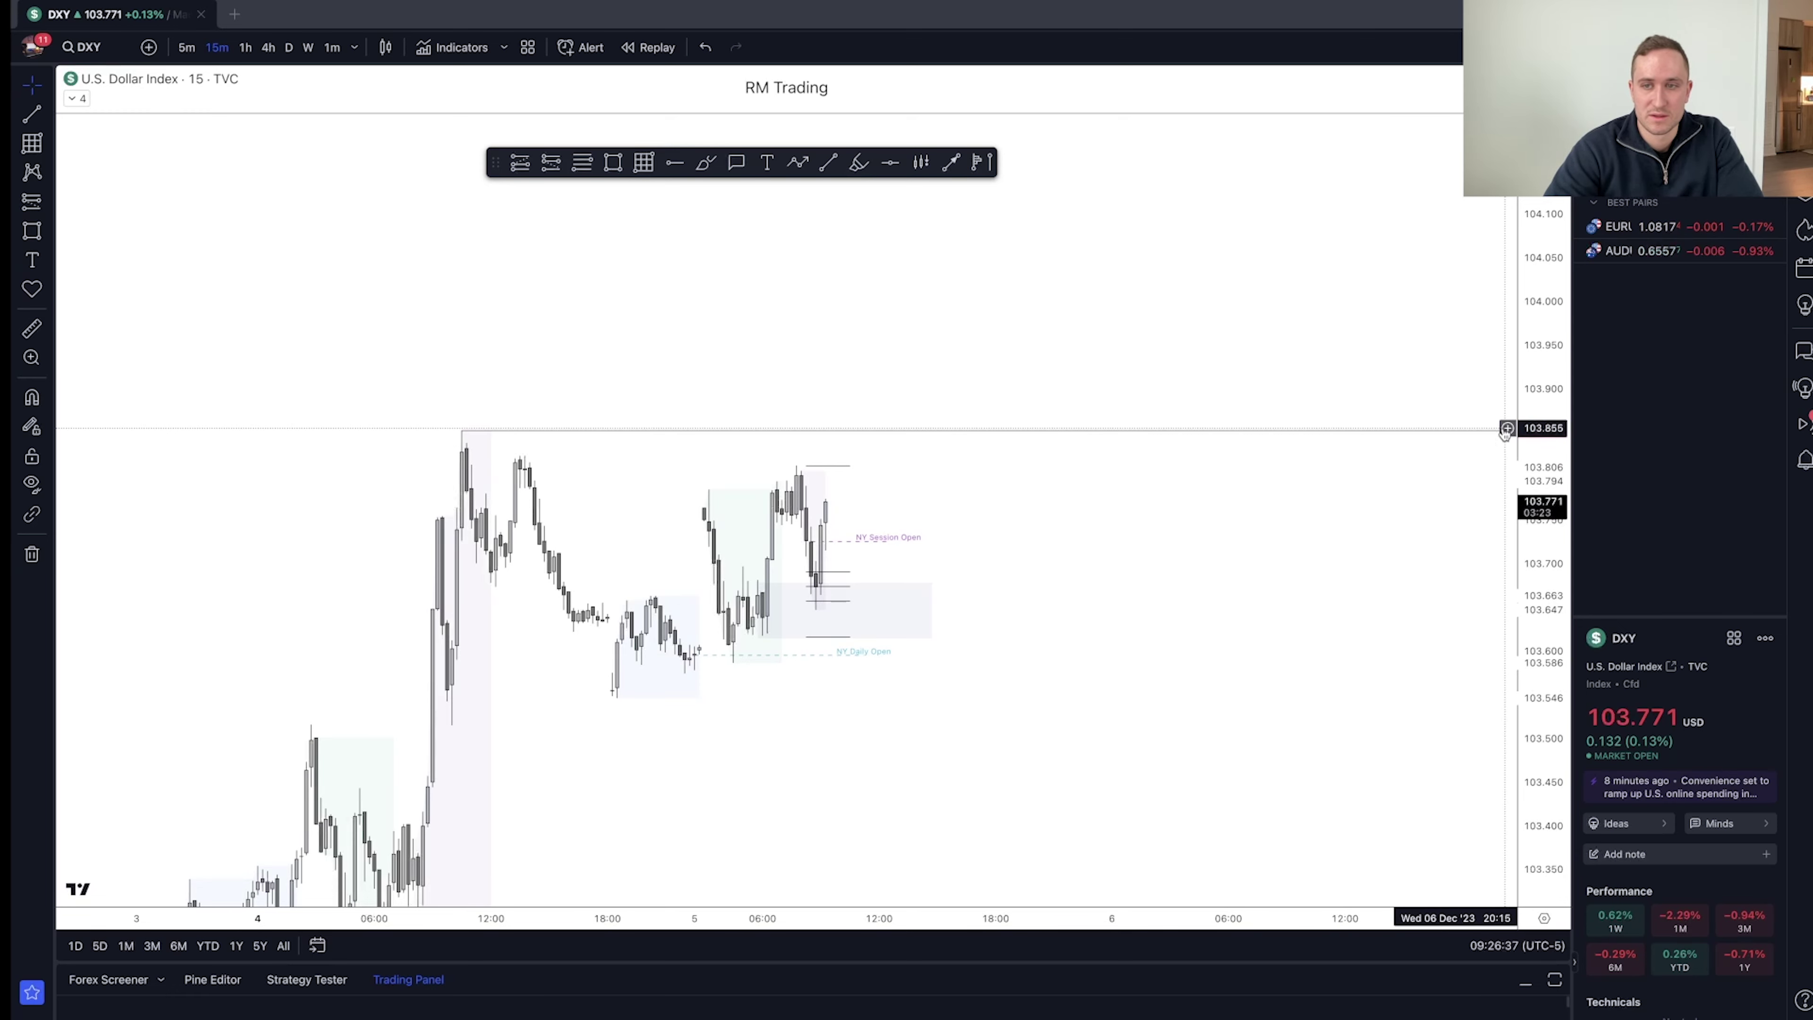
pyautogui.click(1507, 428)
pyautogui.click(1418, 386)
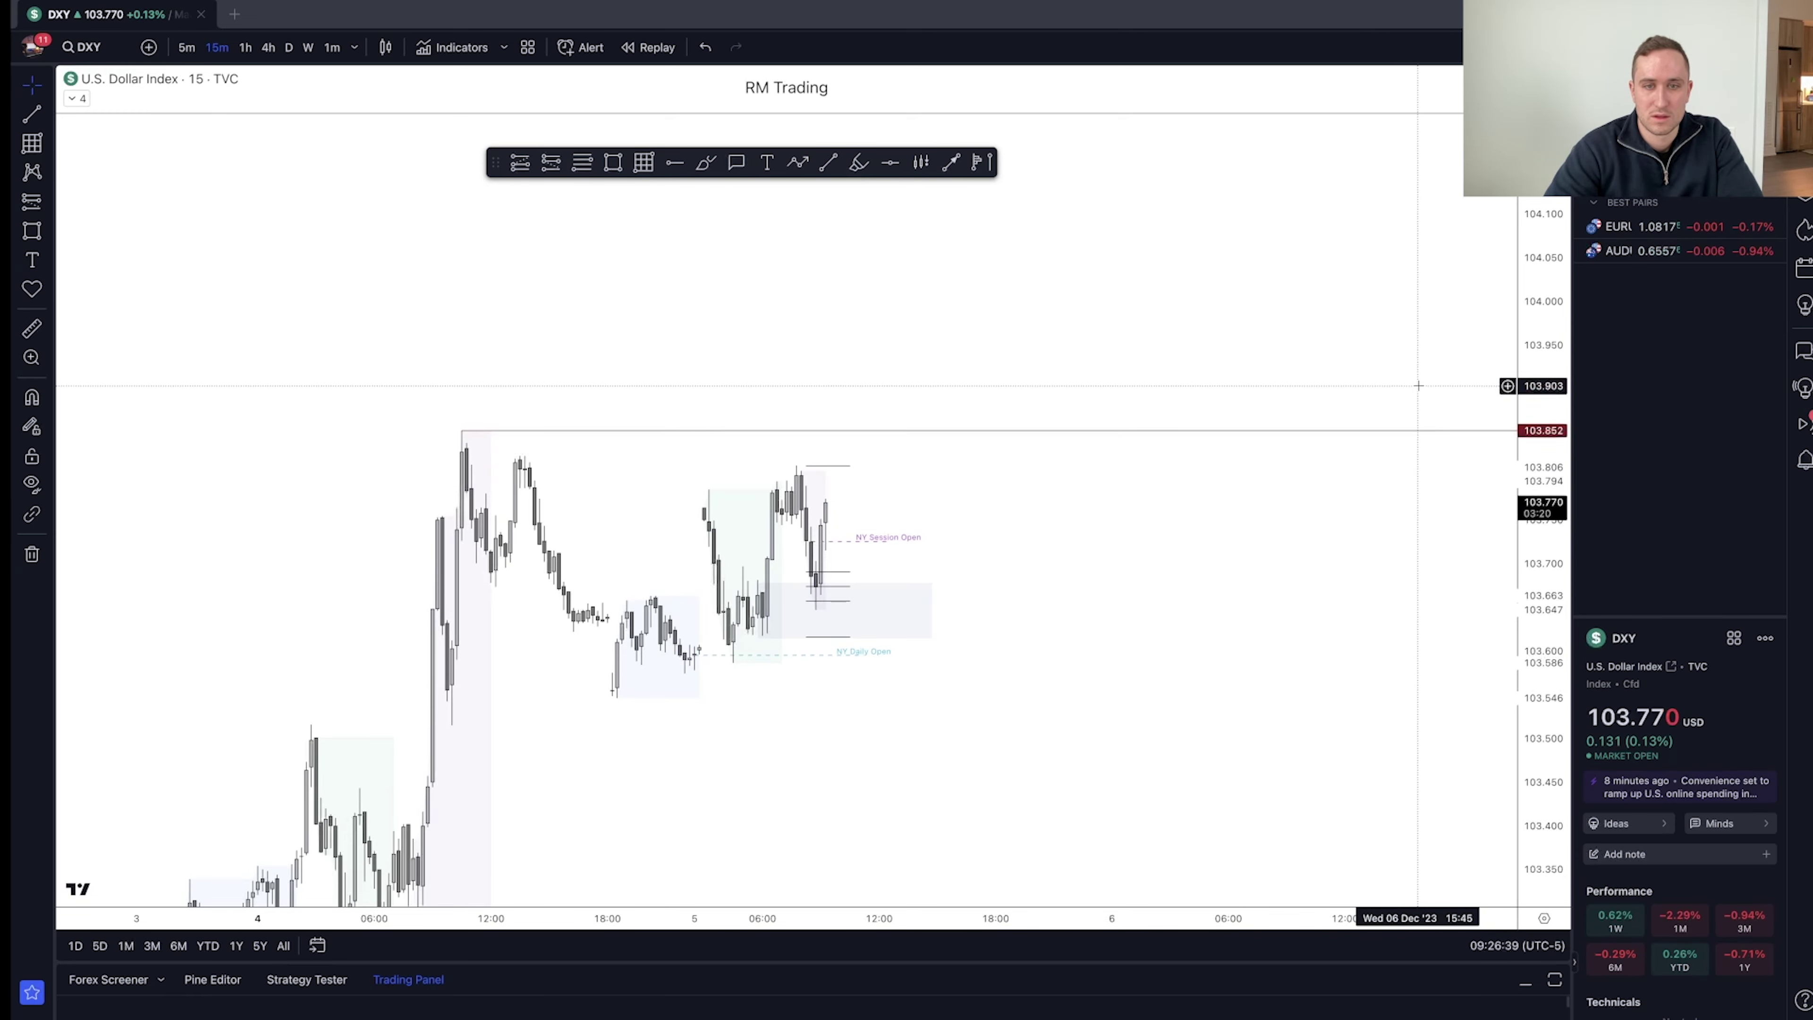
pyautogui.press('Down')
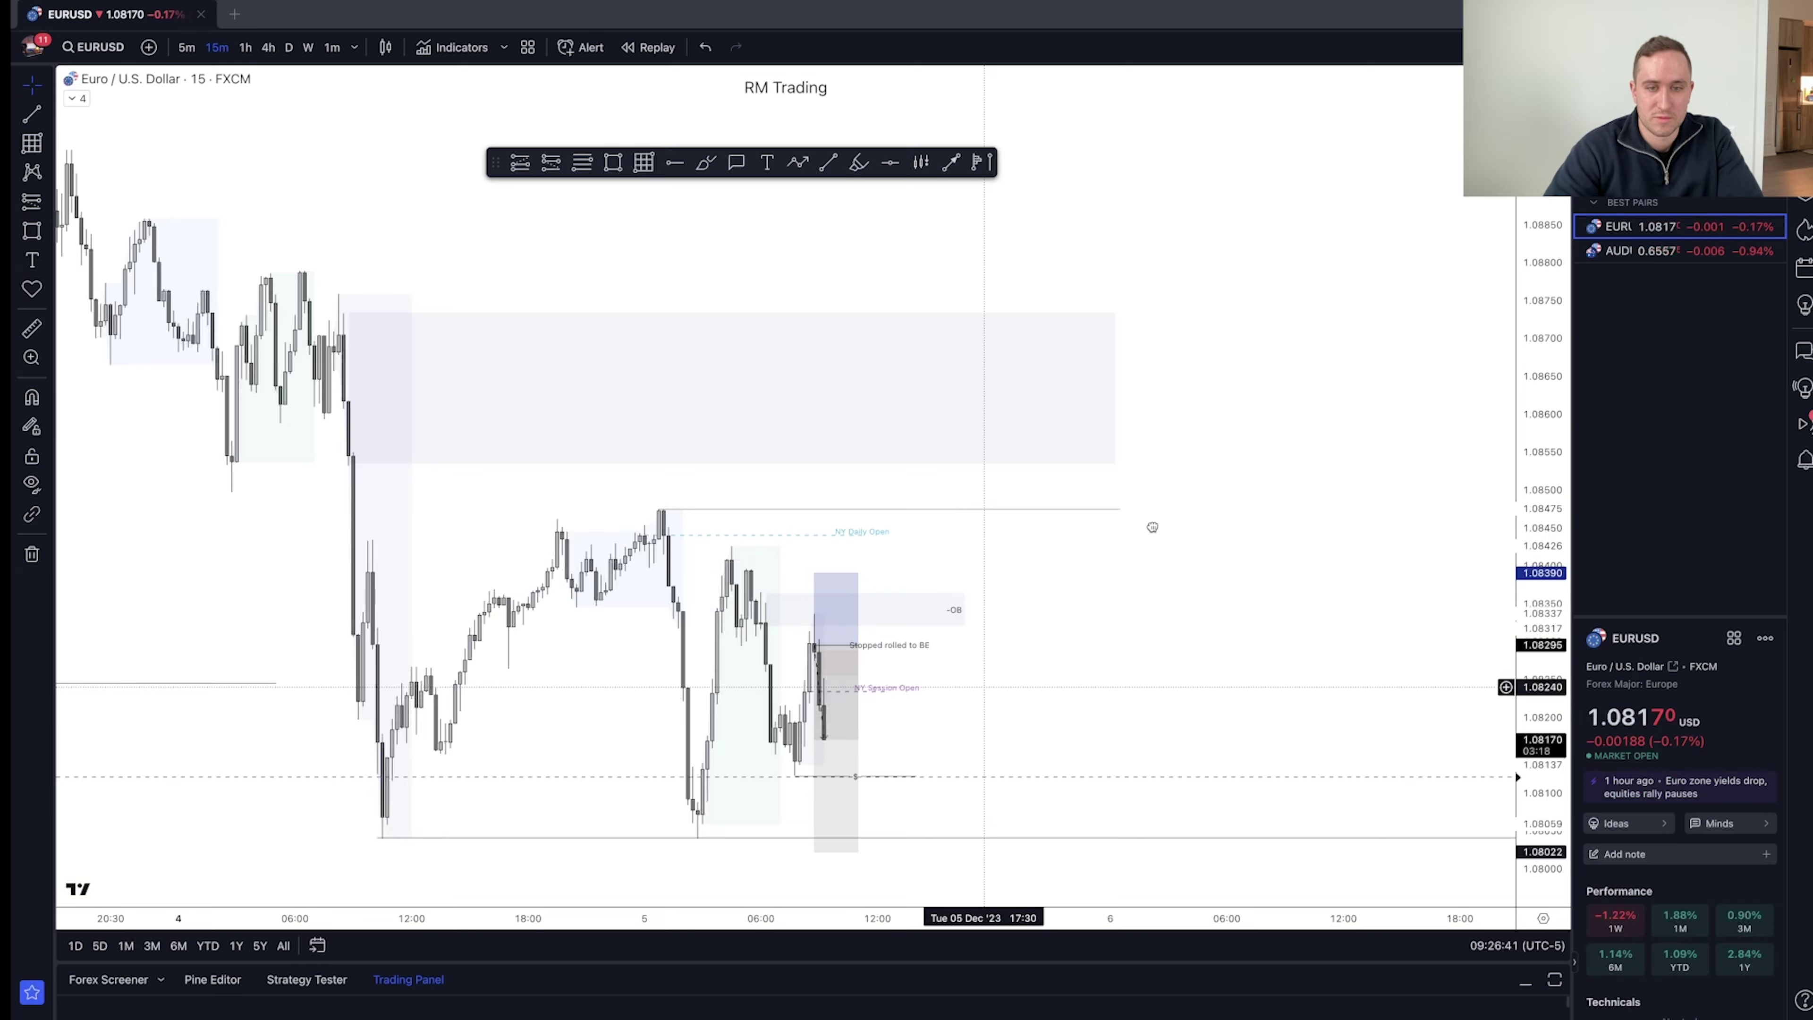
pyautogui.press('Down')
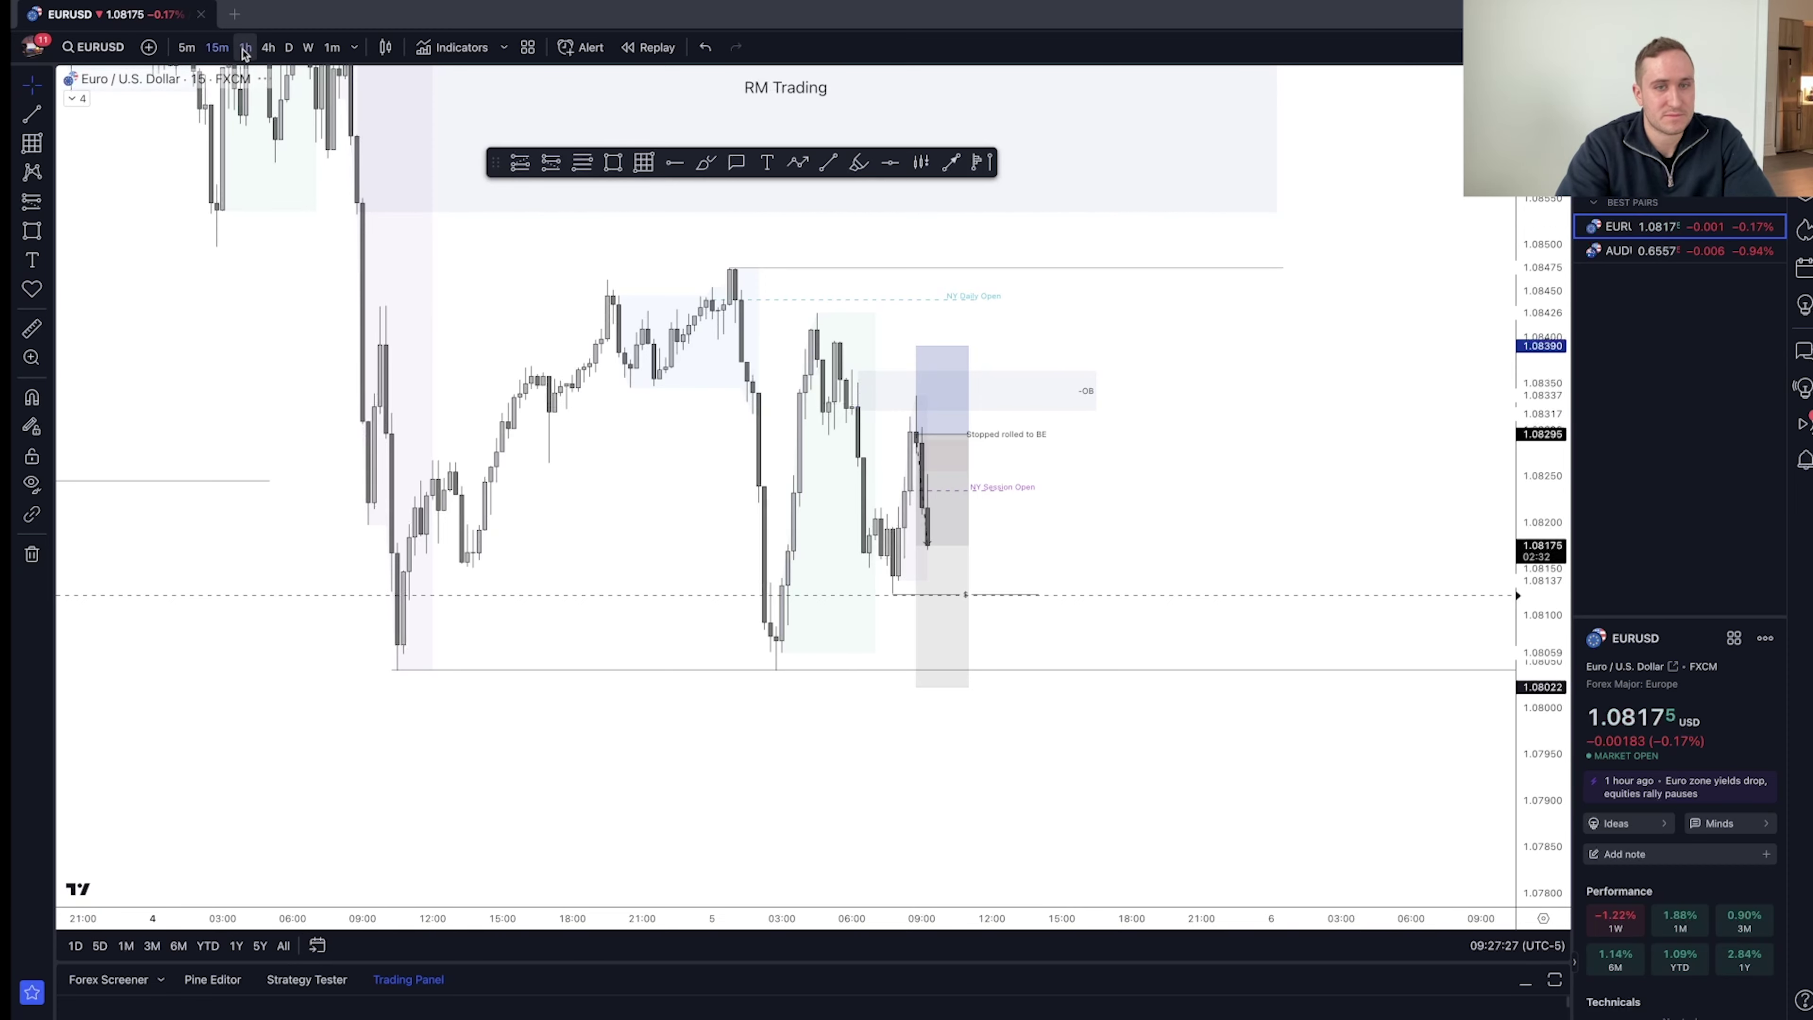
pyautogui.click(245, 49)
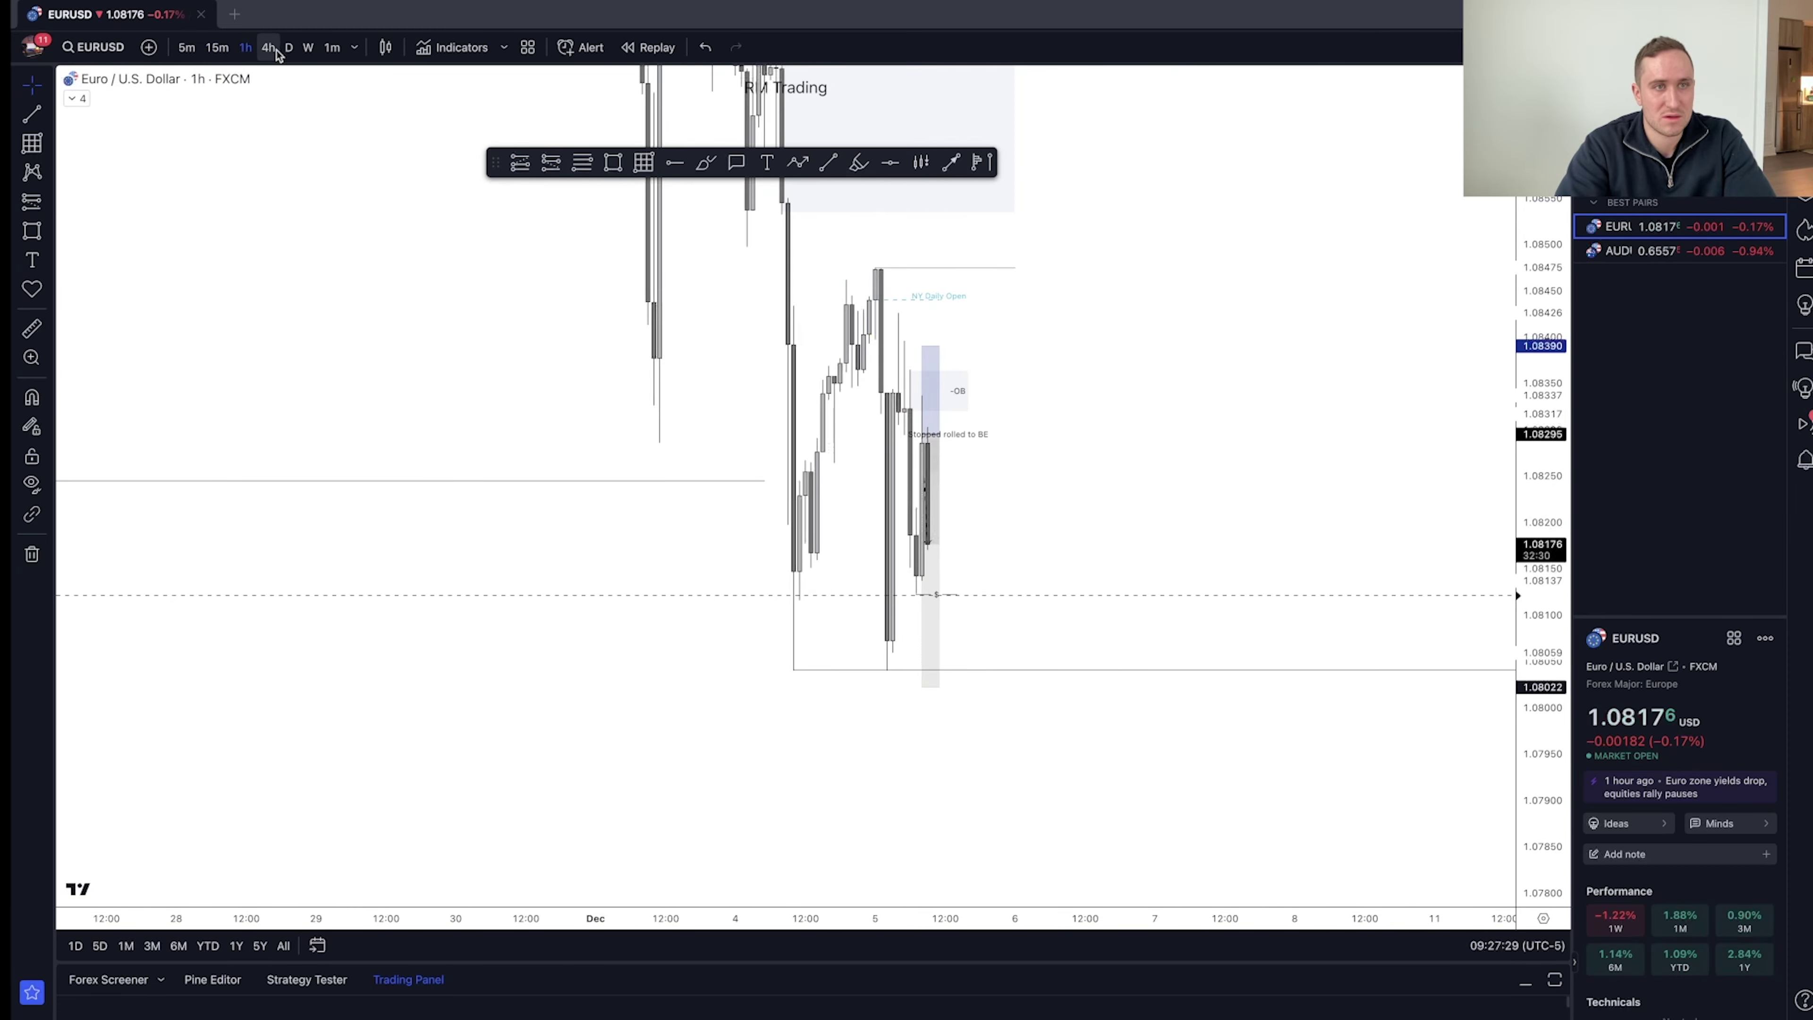
pyautogui.click(275, 50)
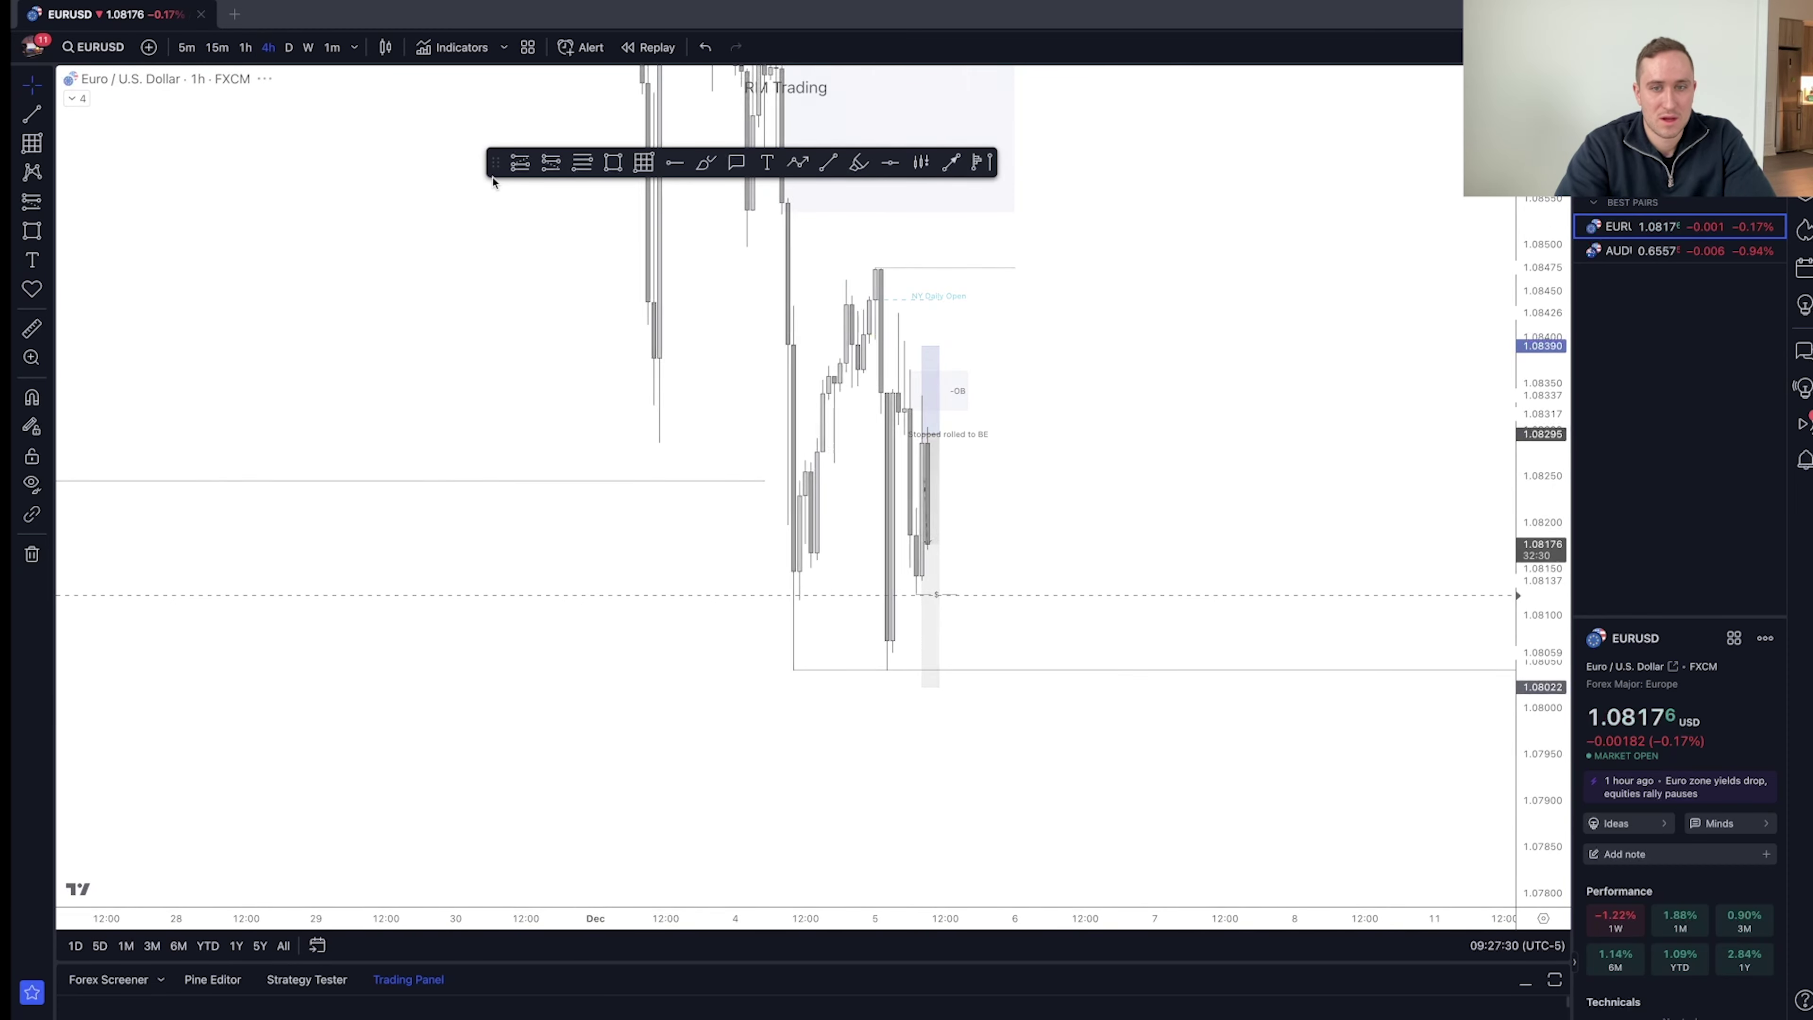
pyautogui.click(186, 47)
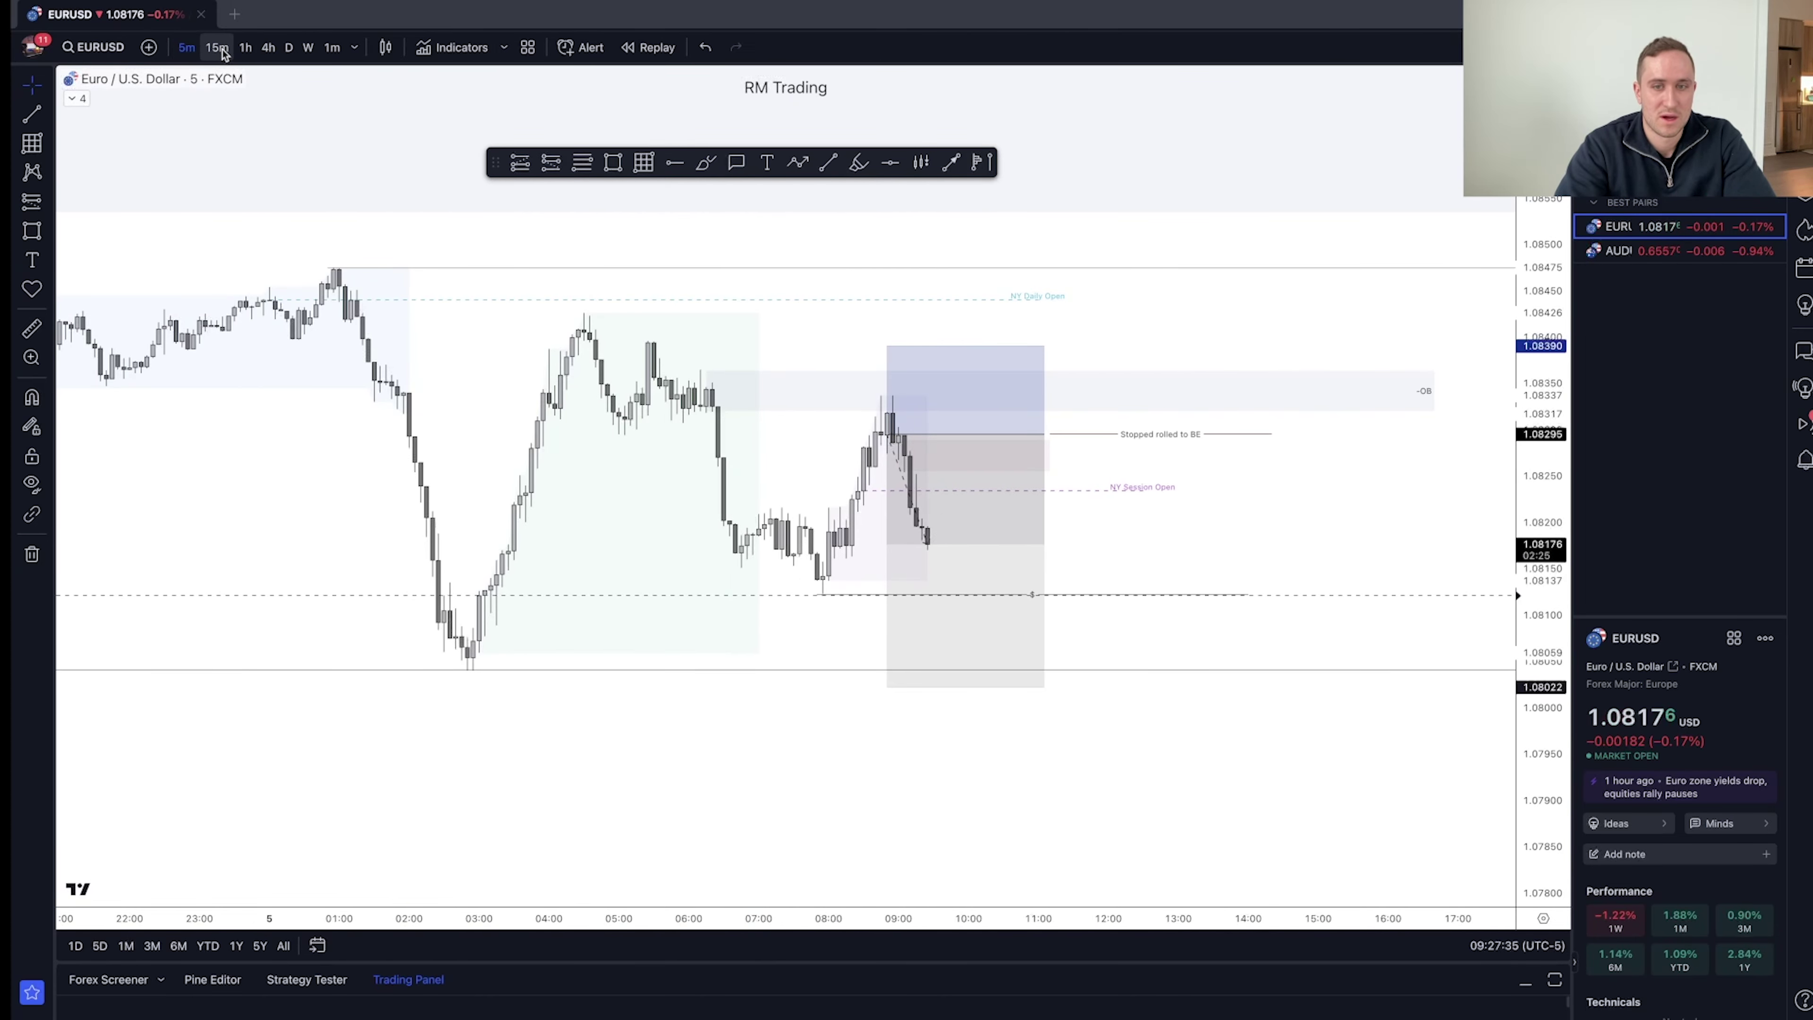
pyautogui.click(223, 53)
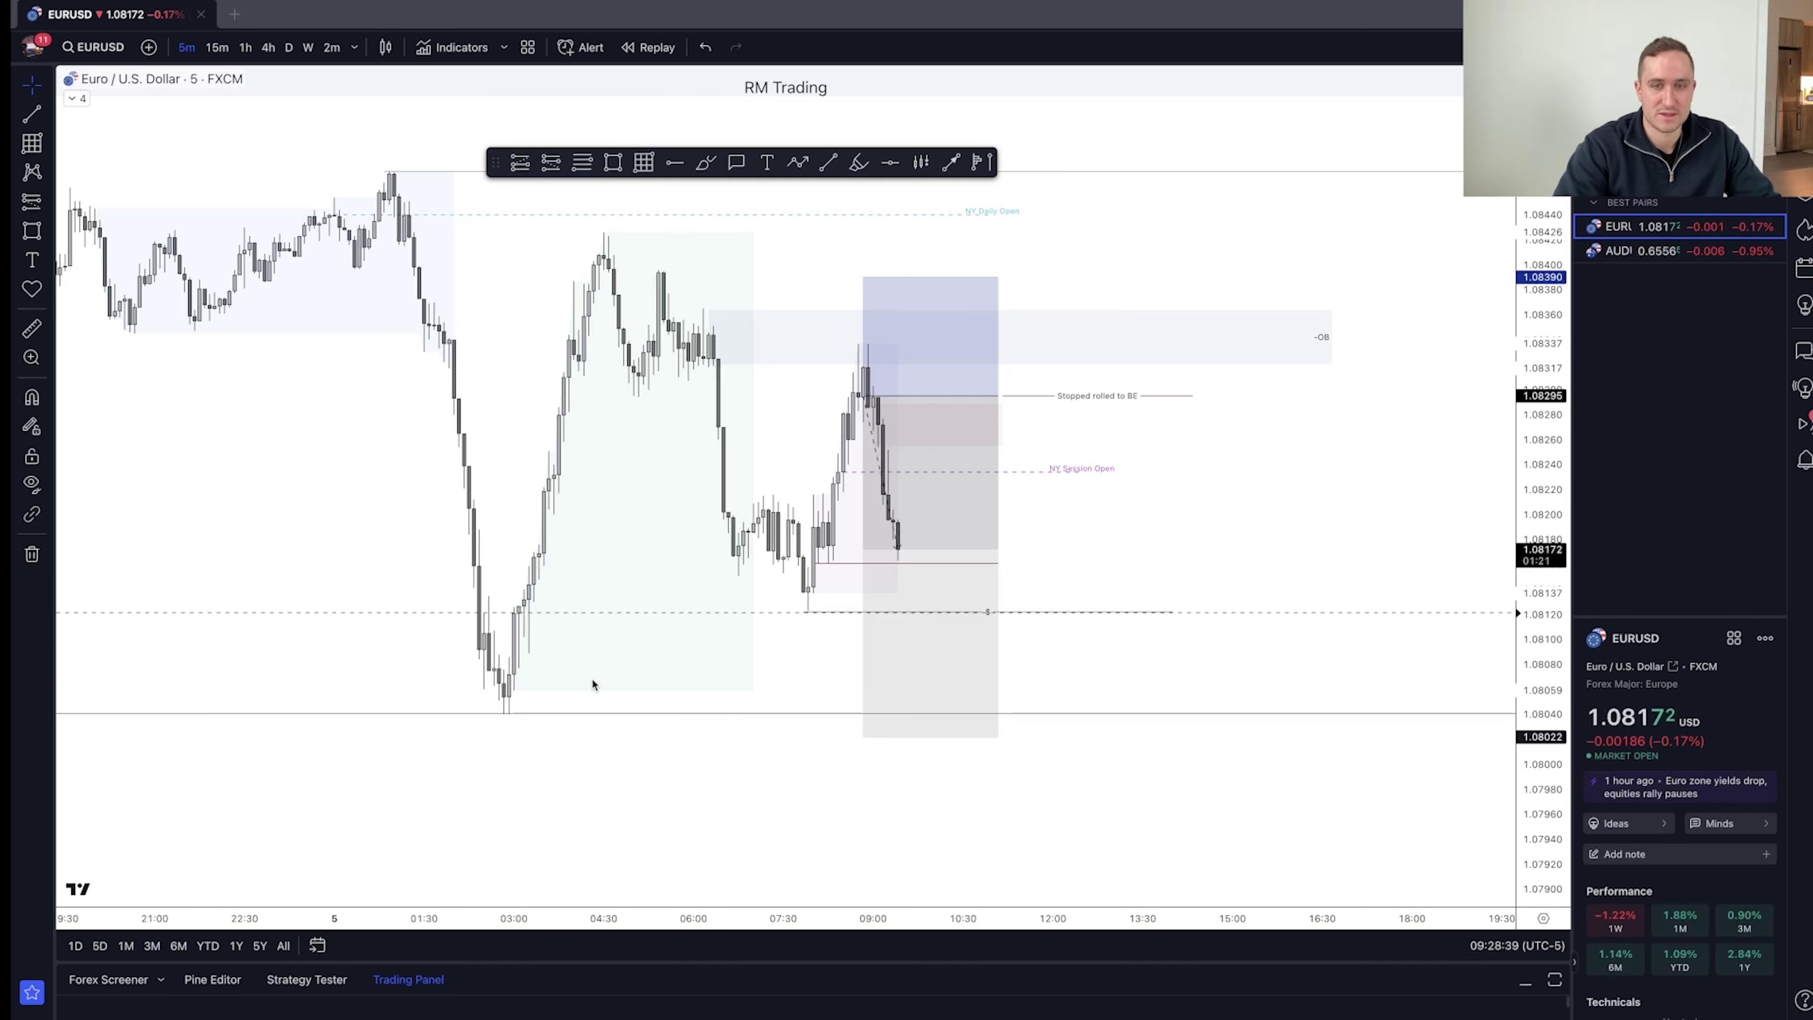
pyautogui.click(943, 481)
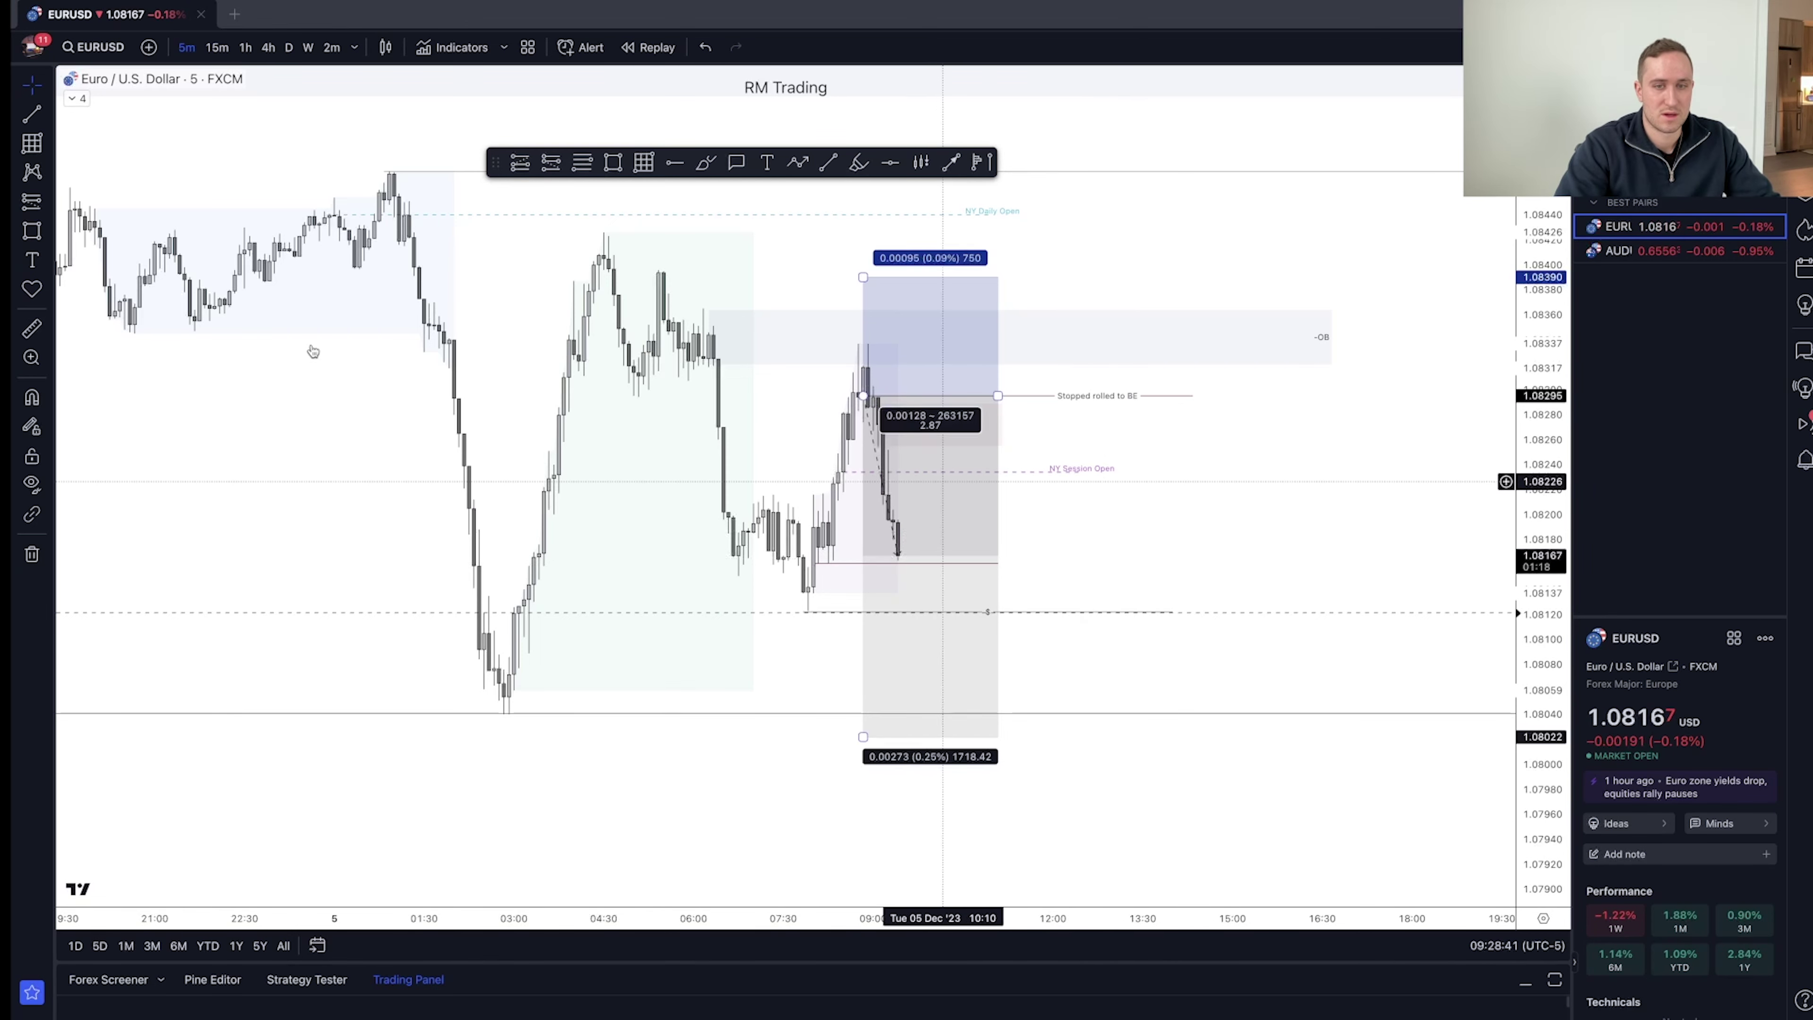
pyautogui.click(313, 351)
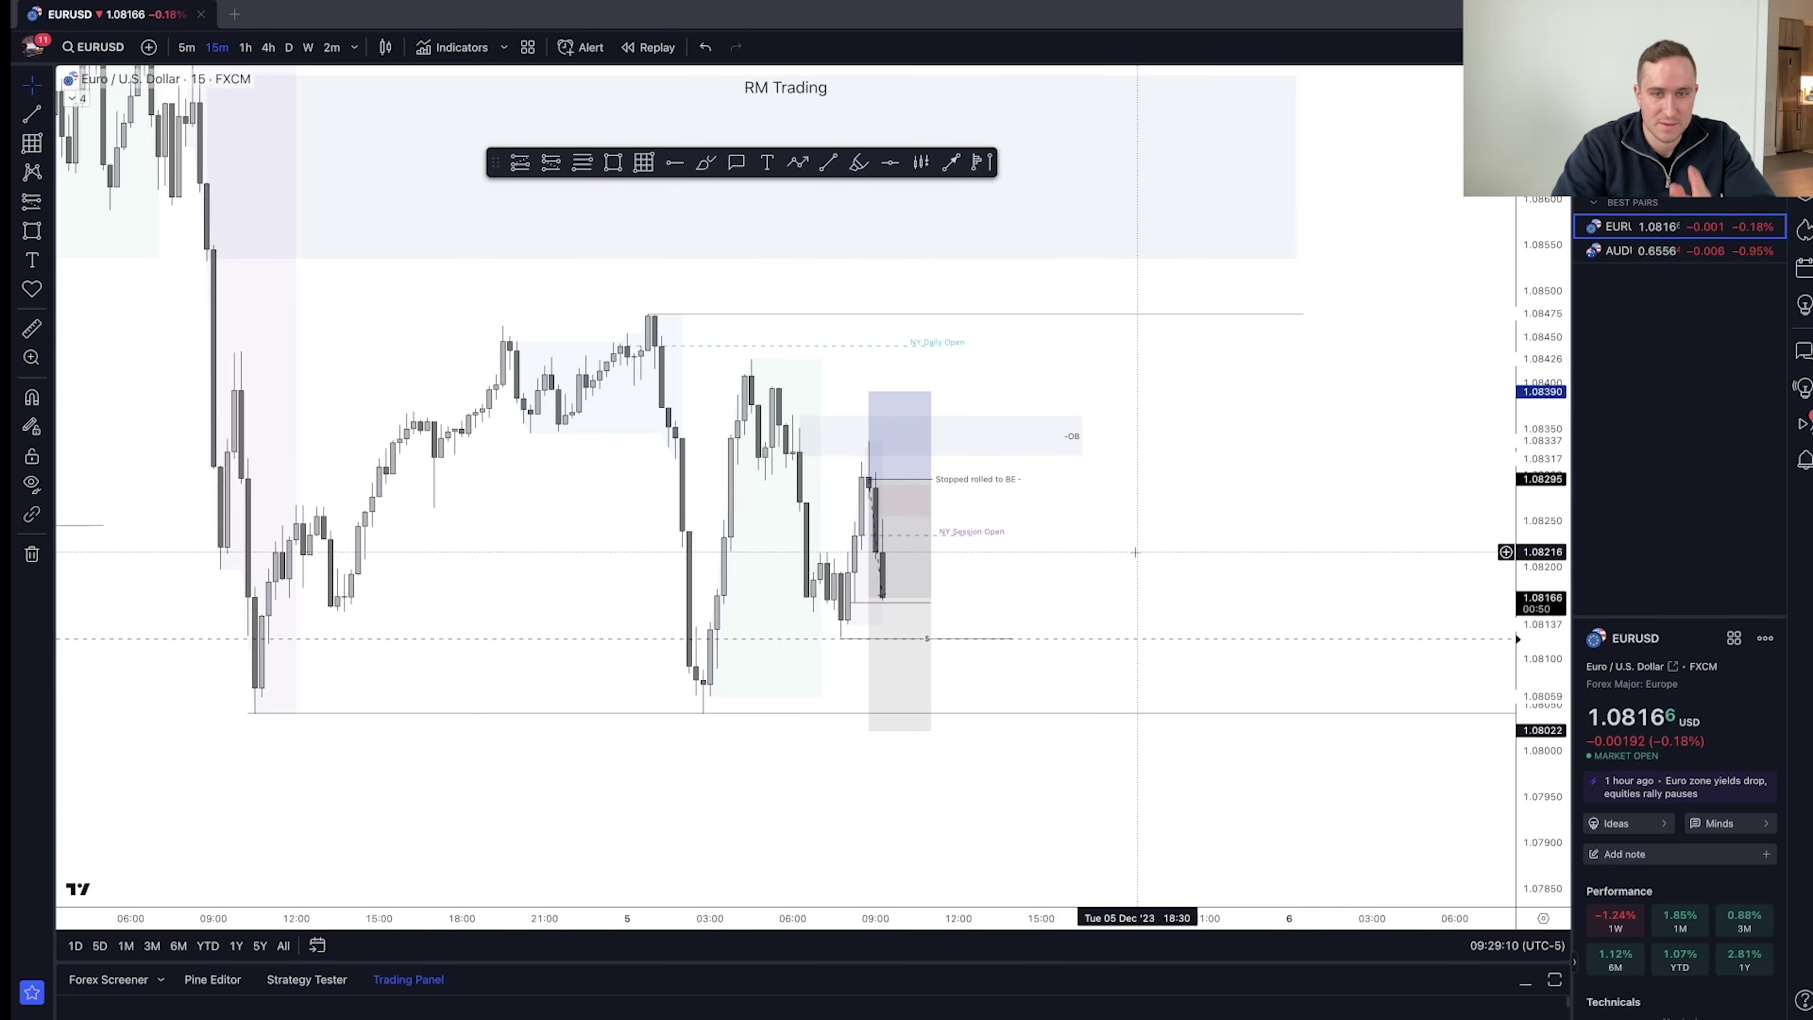
pyautogui.click(880, 643)
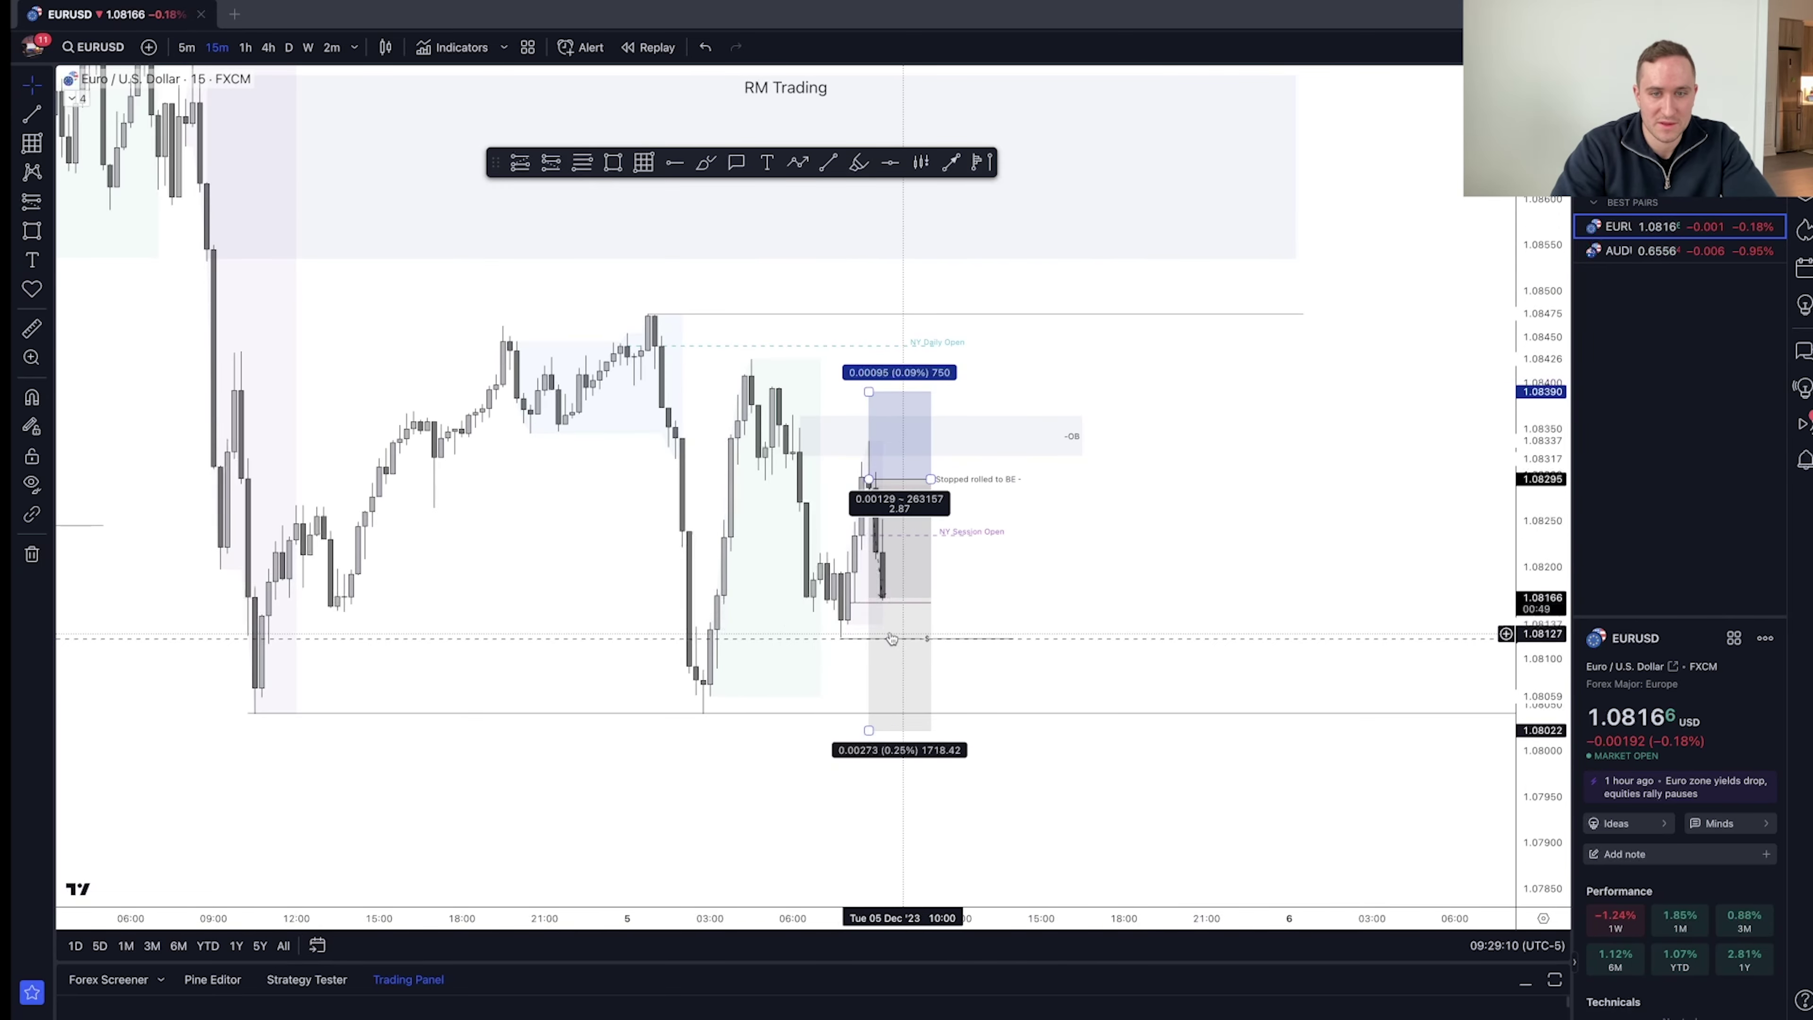
pyautogui.click(186, 47)
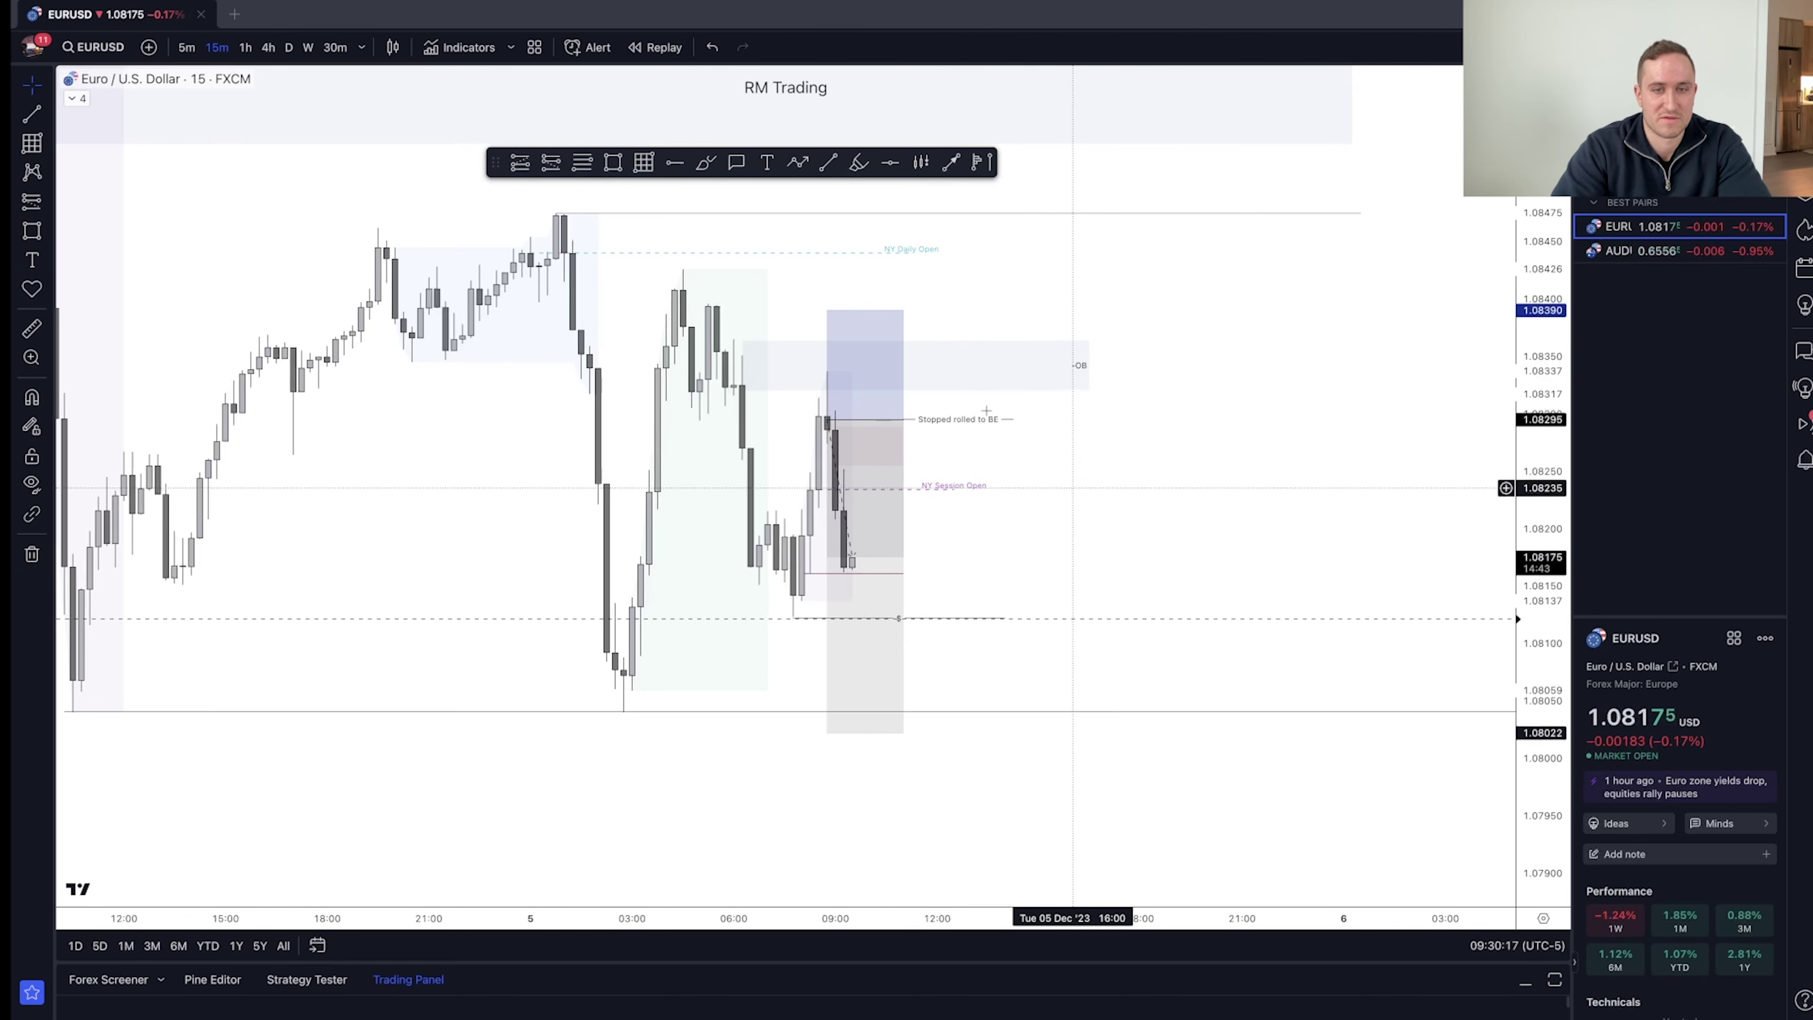
# - Flip between 5- and 30-minute candles, check the position's values and shift to earlier candles
pyautogui.click(186, 47)
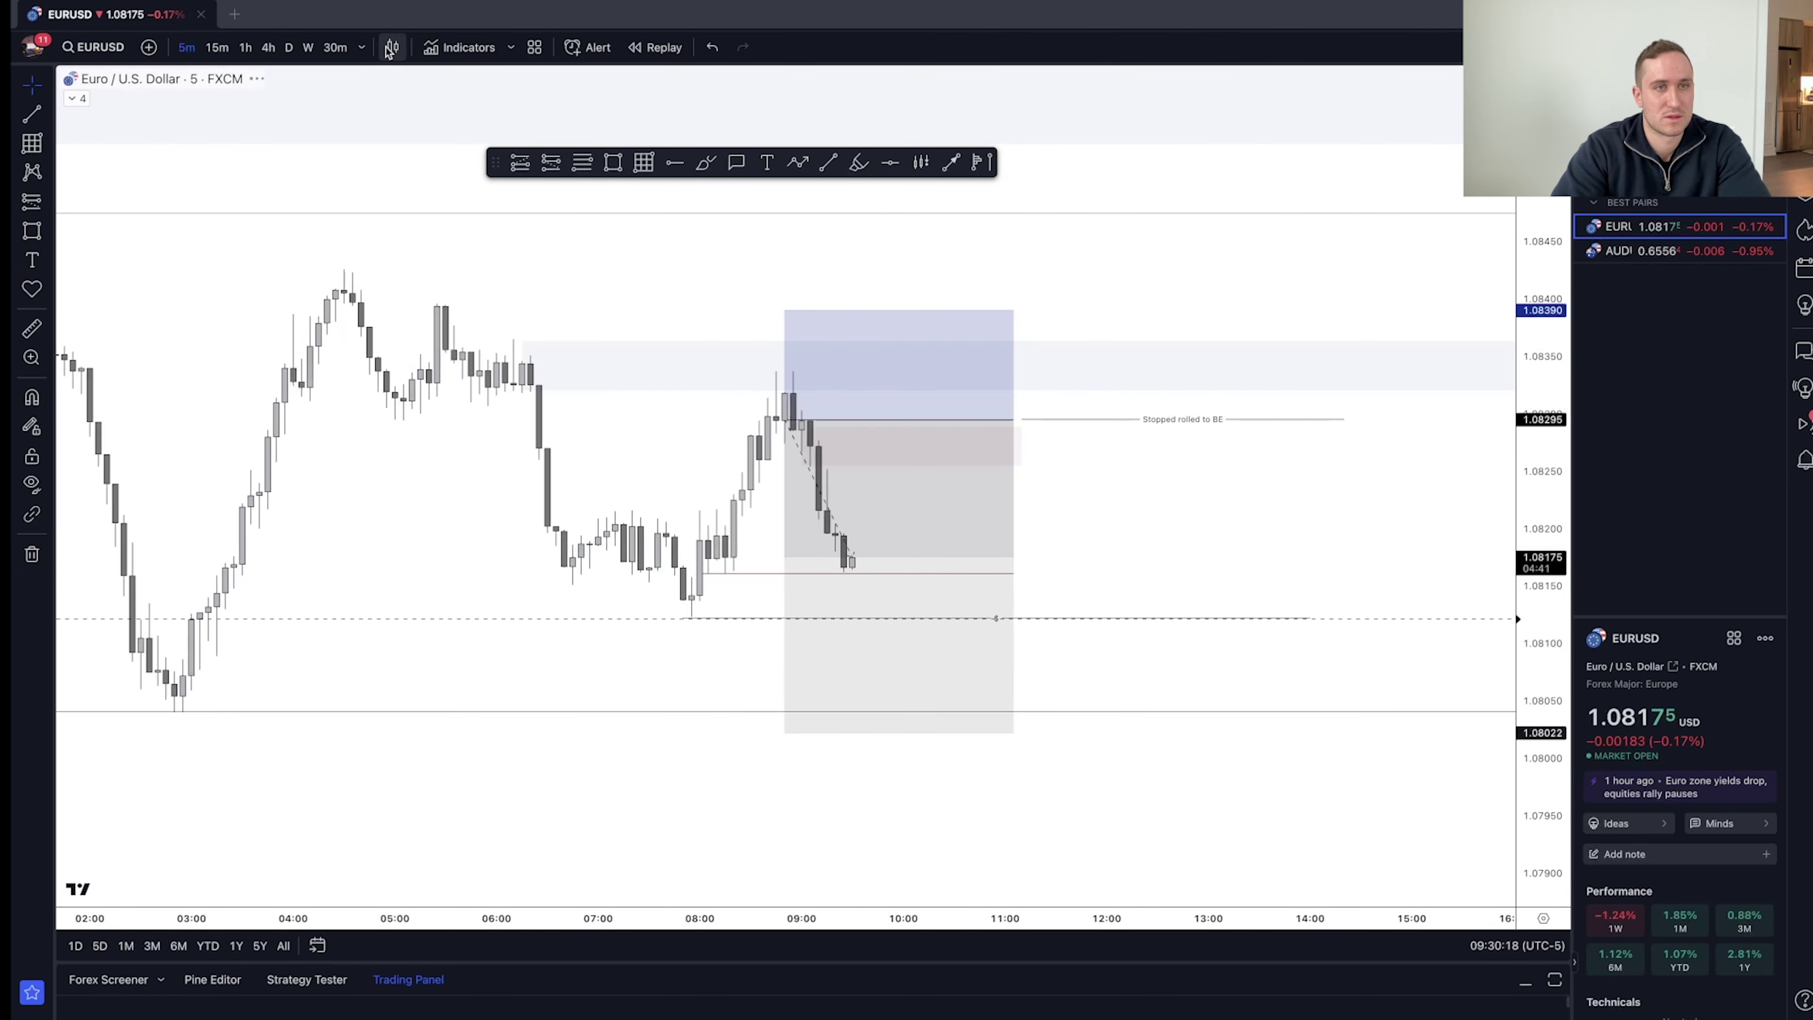
pyautogui.click(334, 47)
pyautogui.click(186, 47)
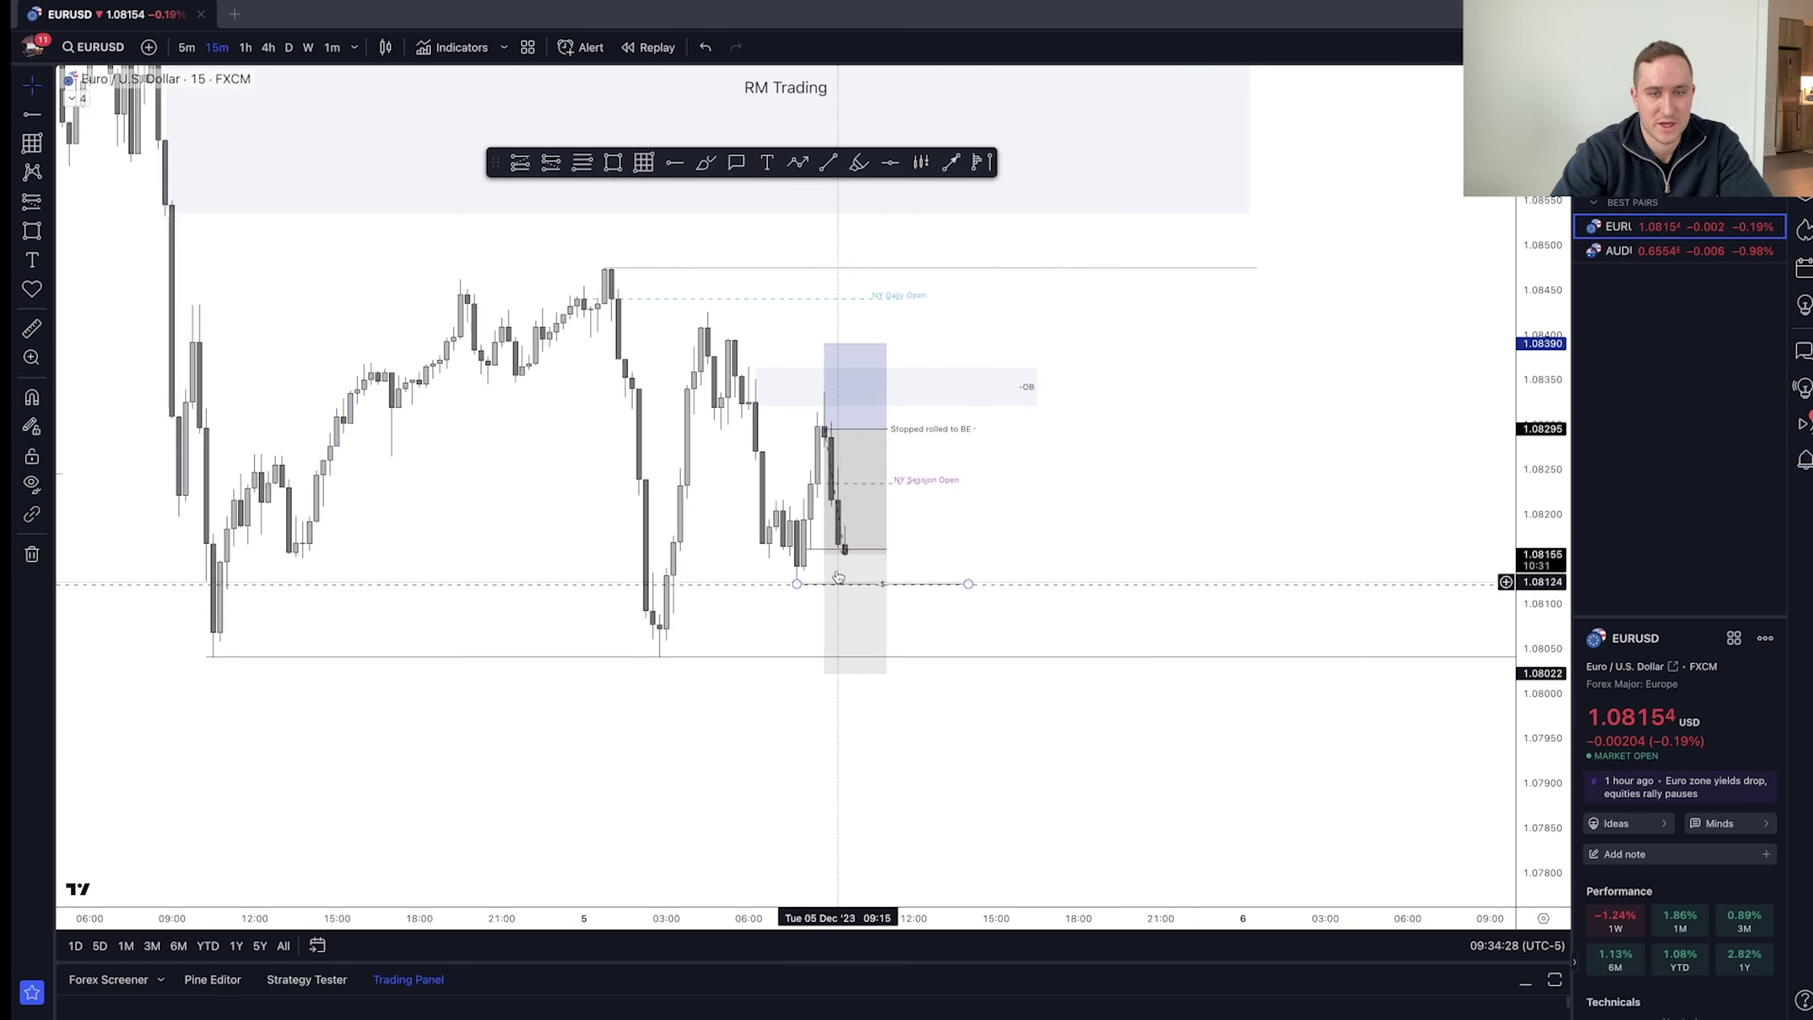
pyautogui.click(838, 576)
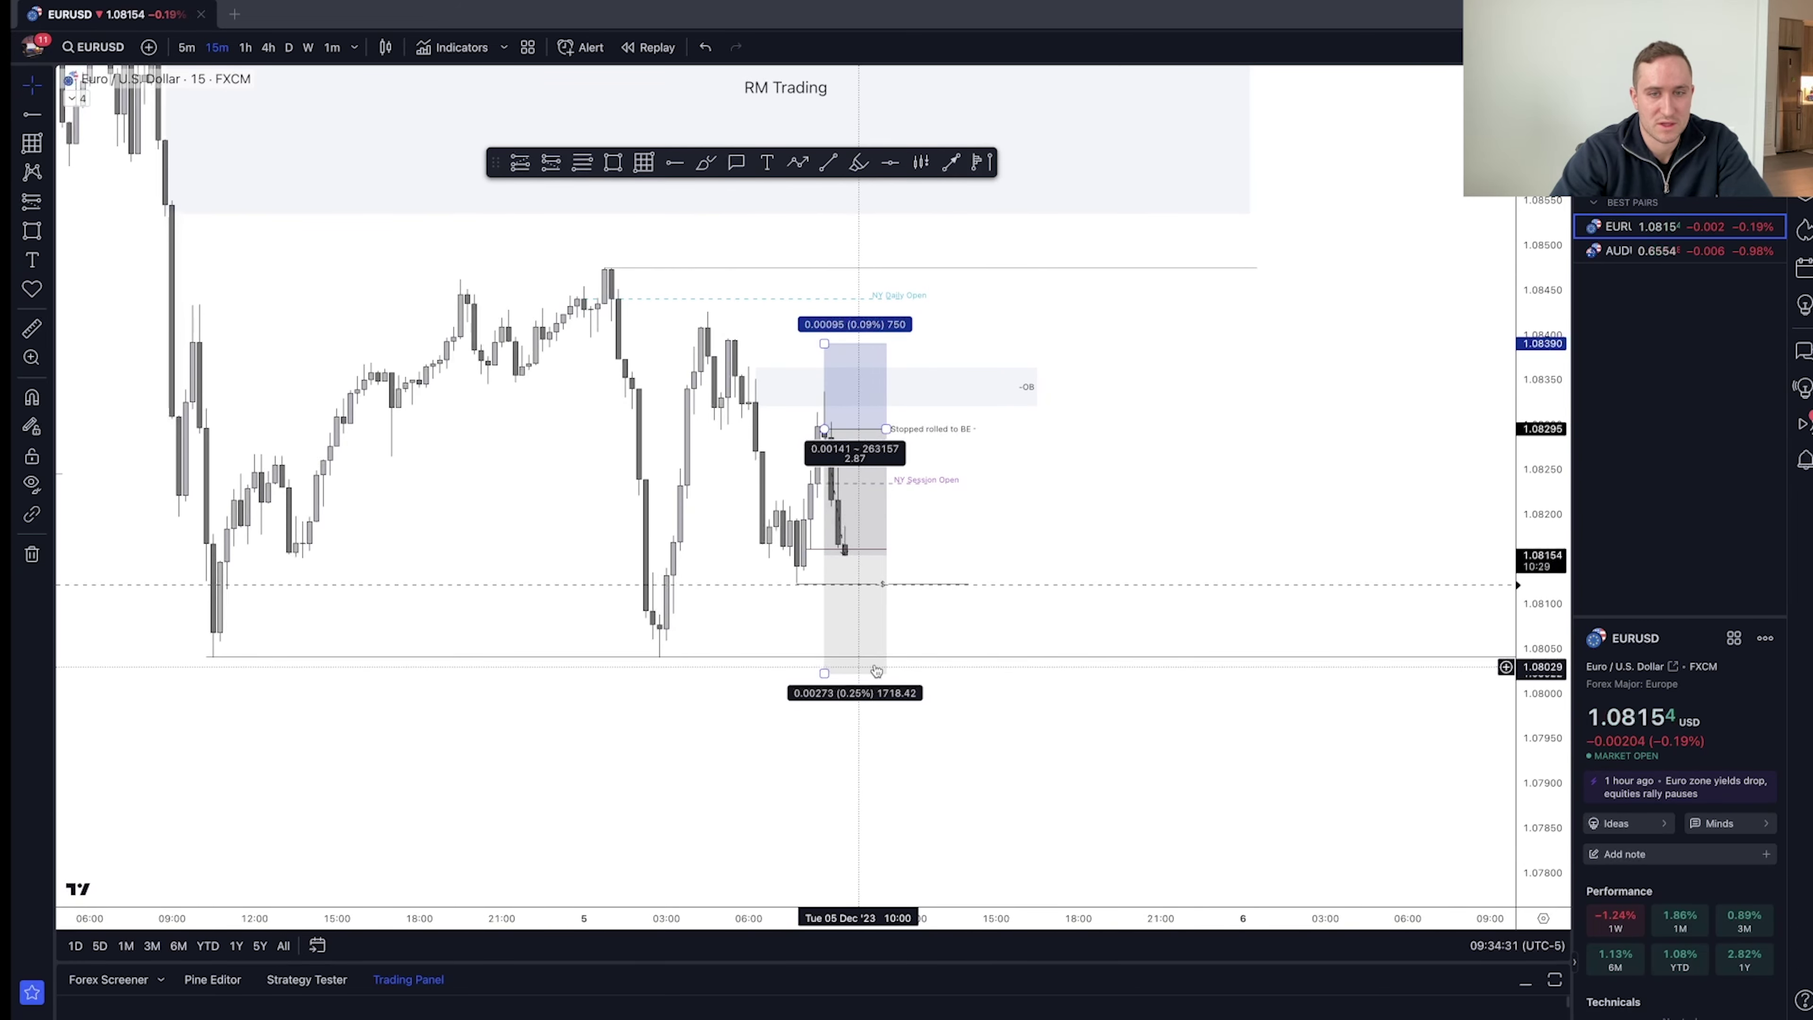
pyautogui.click(898, 757)
pyautogui.moveTo(897, 721); pyautogui.dragTo(1032, 738)
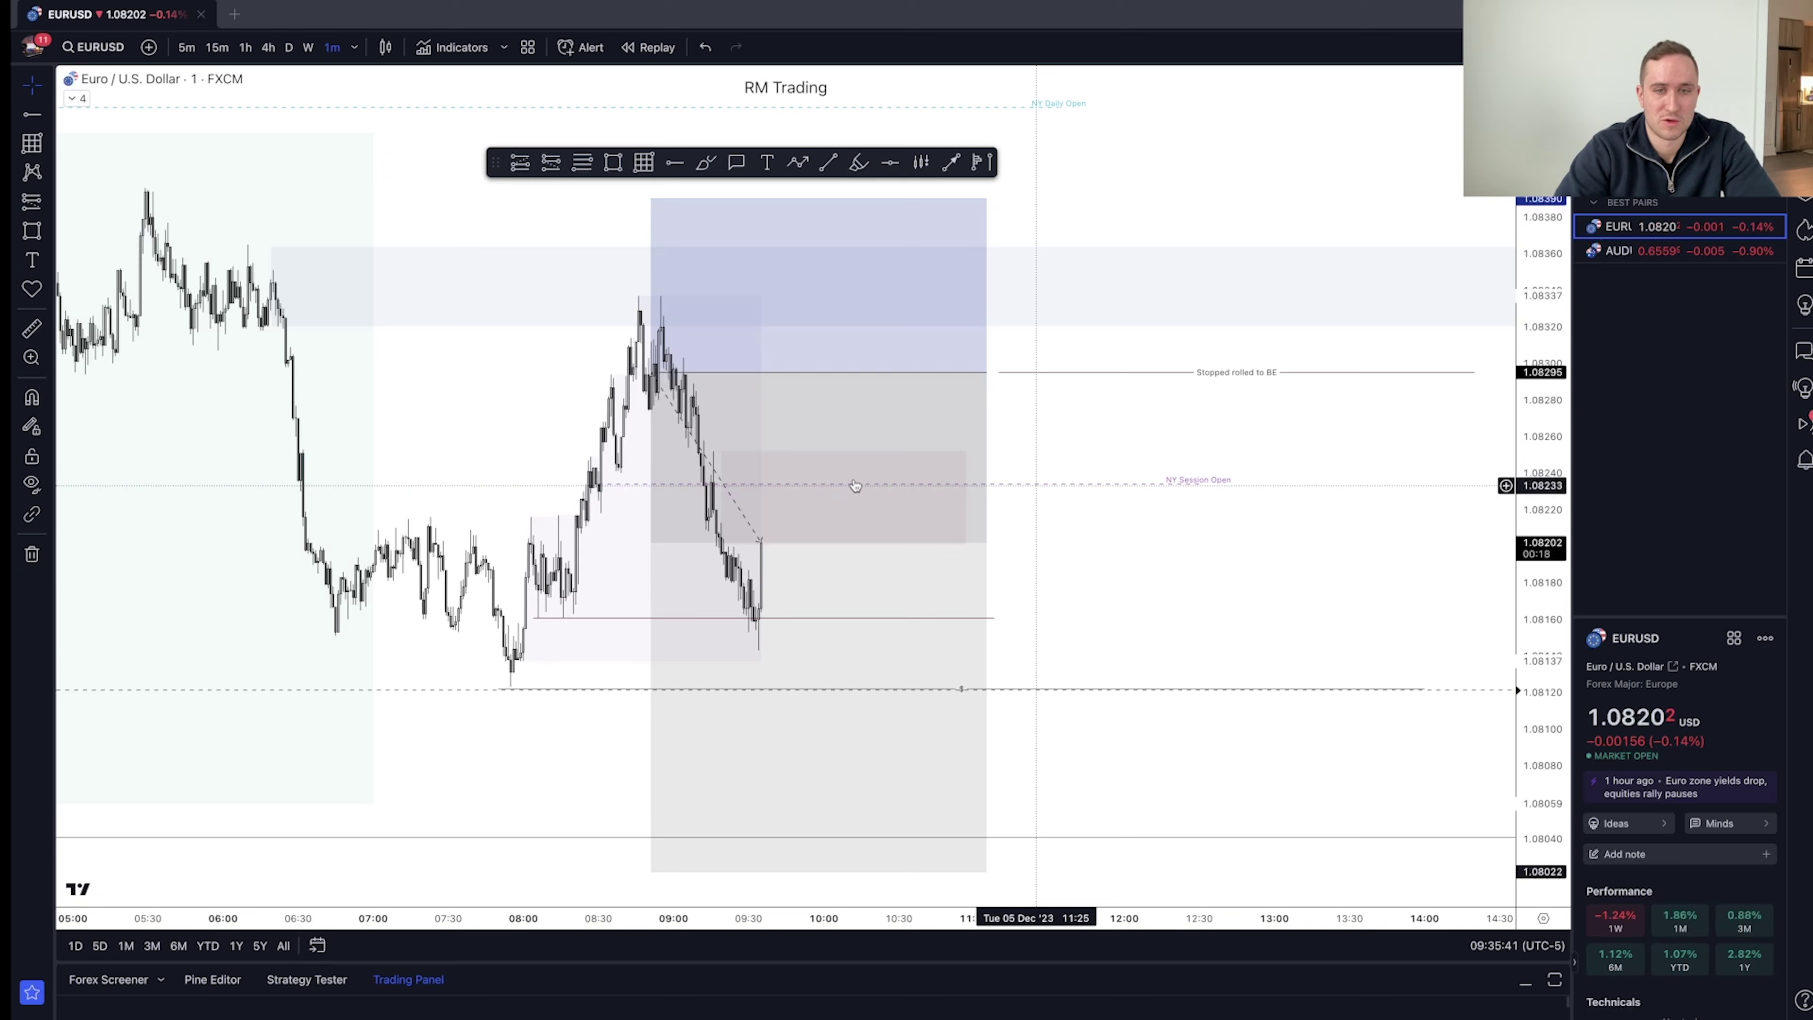
# - Compare the trade on 5-, 15- and 1-minute candles, finishing on the 5-minute chart
pyautogui.click(856, 746)
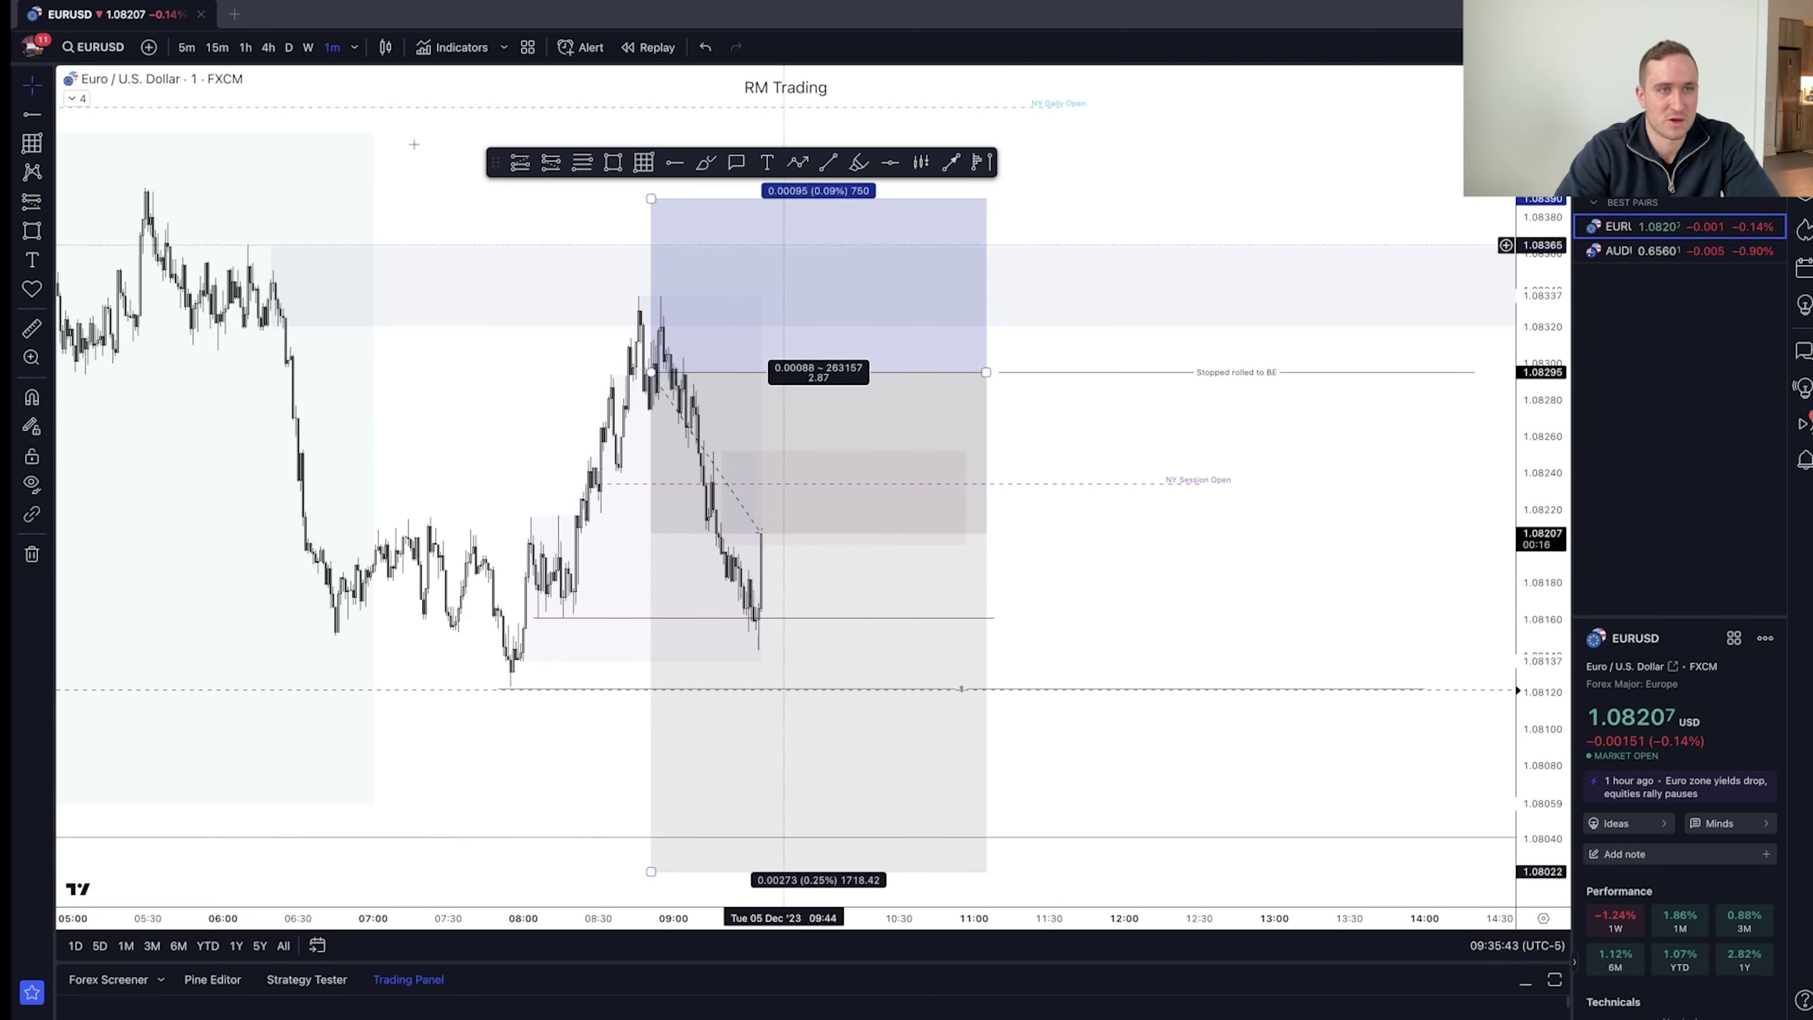
pyautogui.click(187, 47)
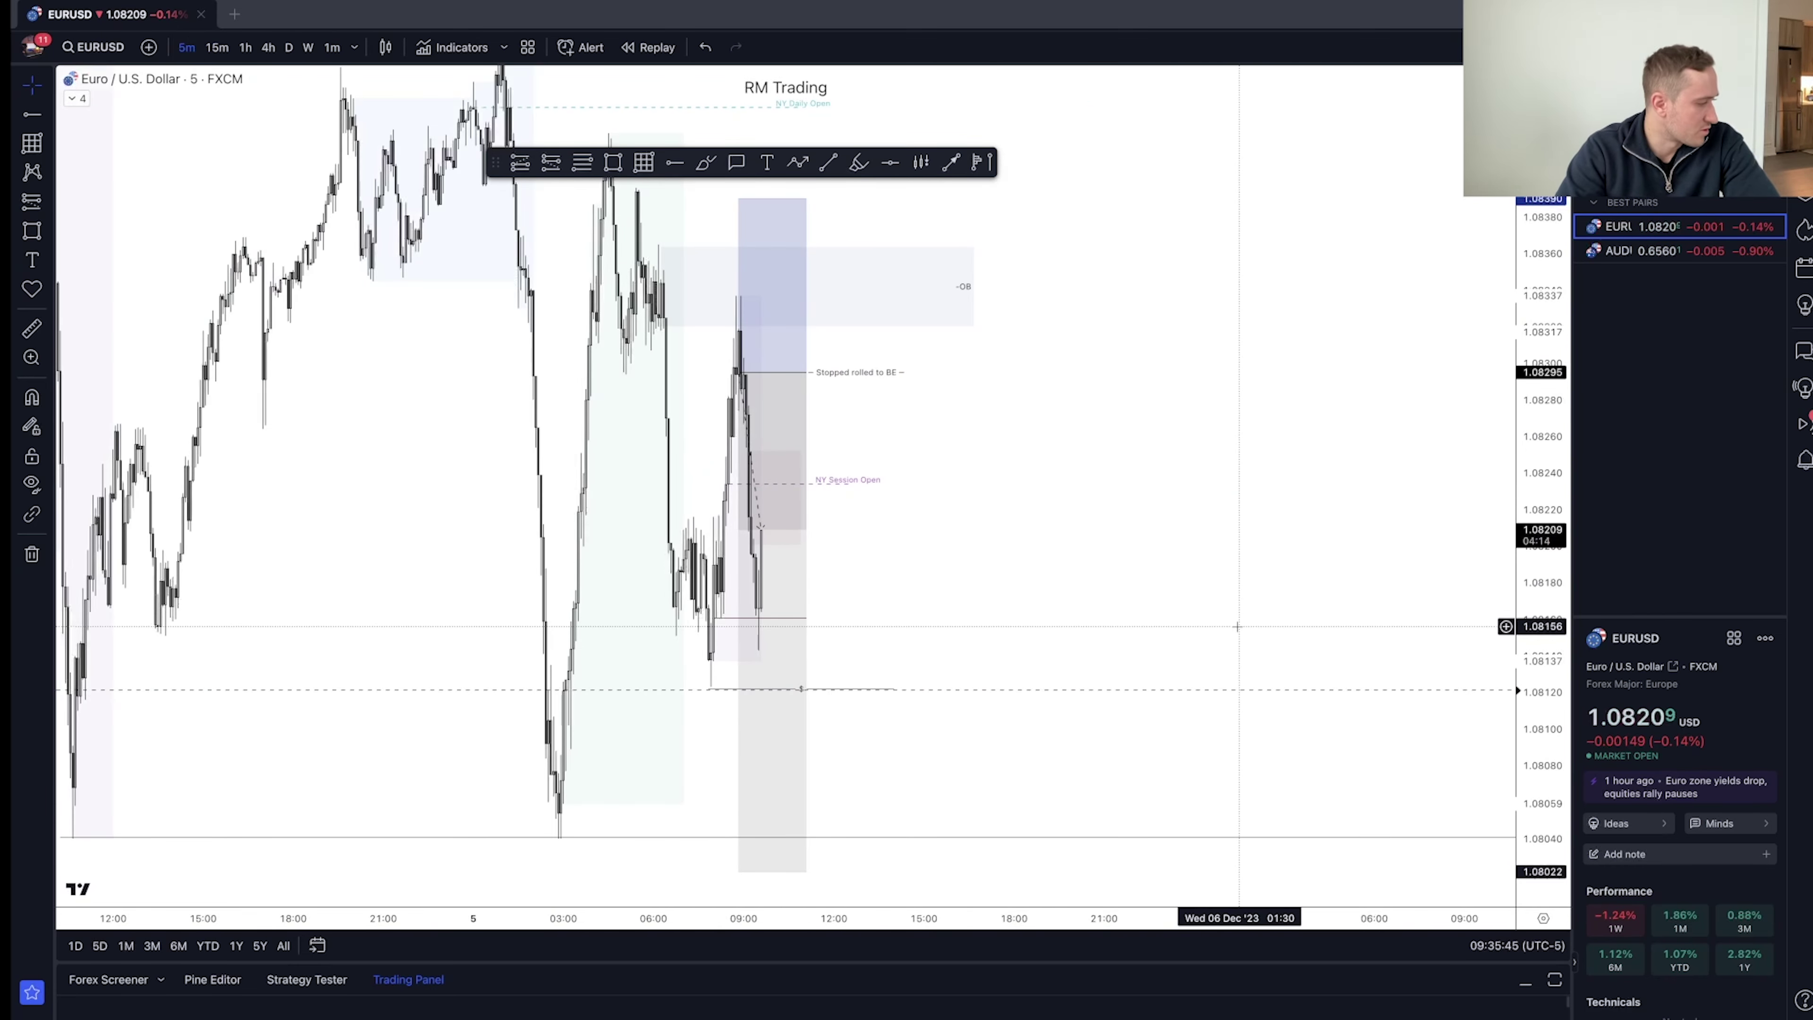
pyautogui.moveTo(927, 632); pyautogui.dragTo(1237, 630)
pyautogui.scroll(5, 1237, 630)
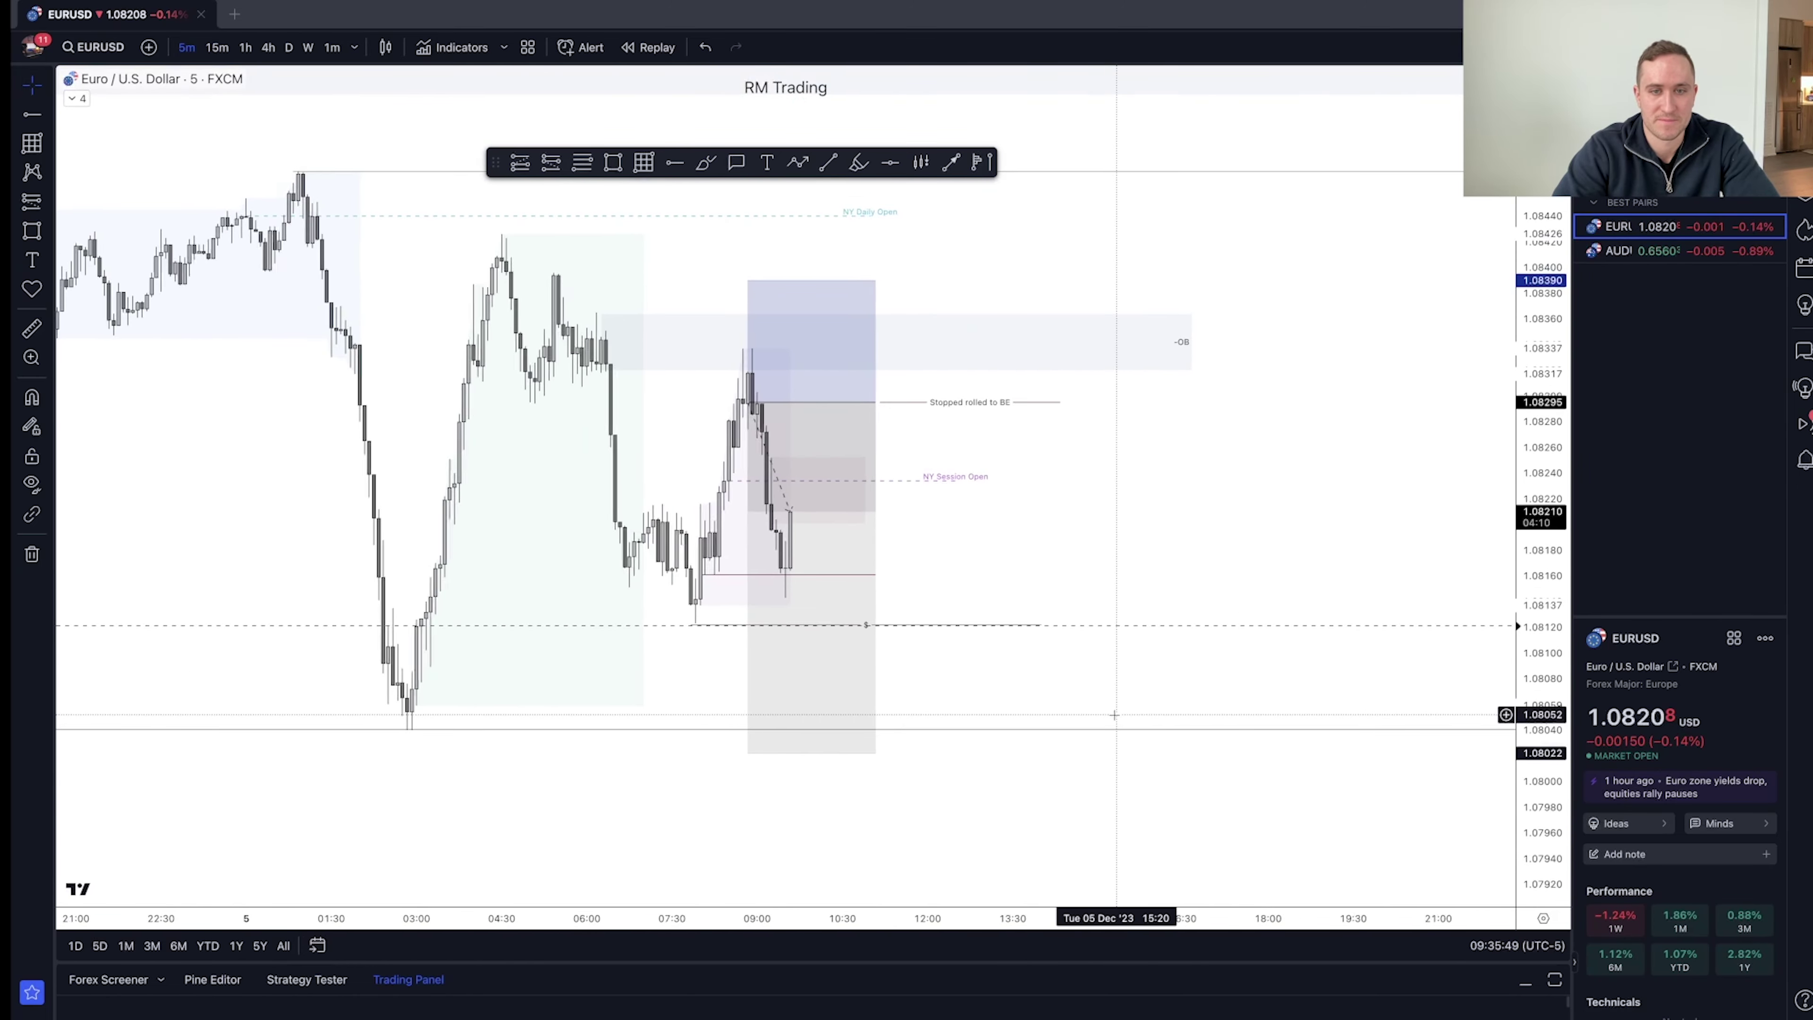
pyautogui.click(217, 47)
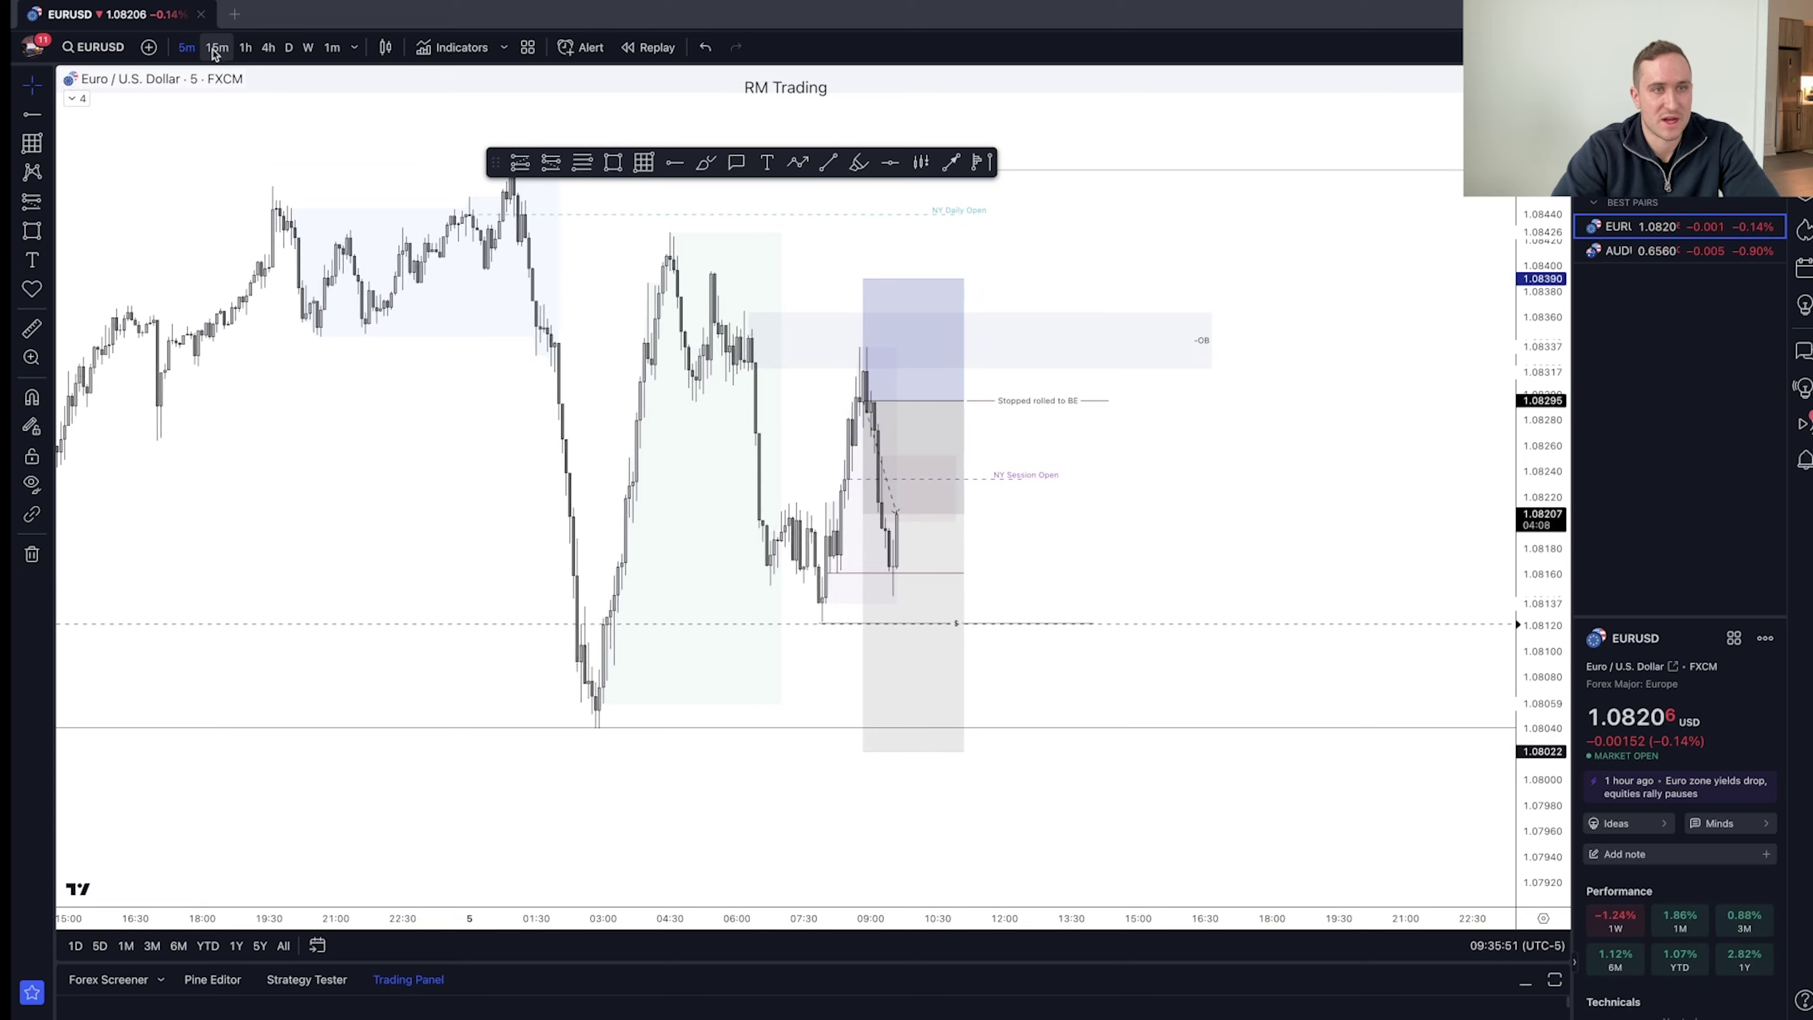
pyautogui.click(186, 47)
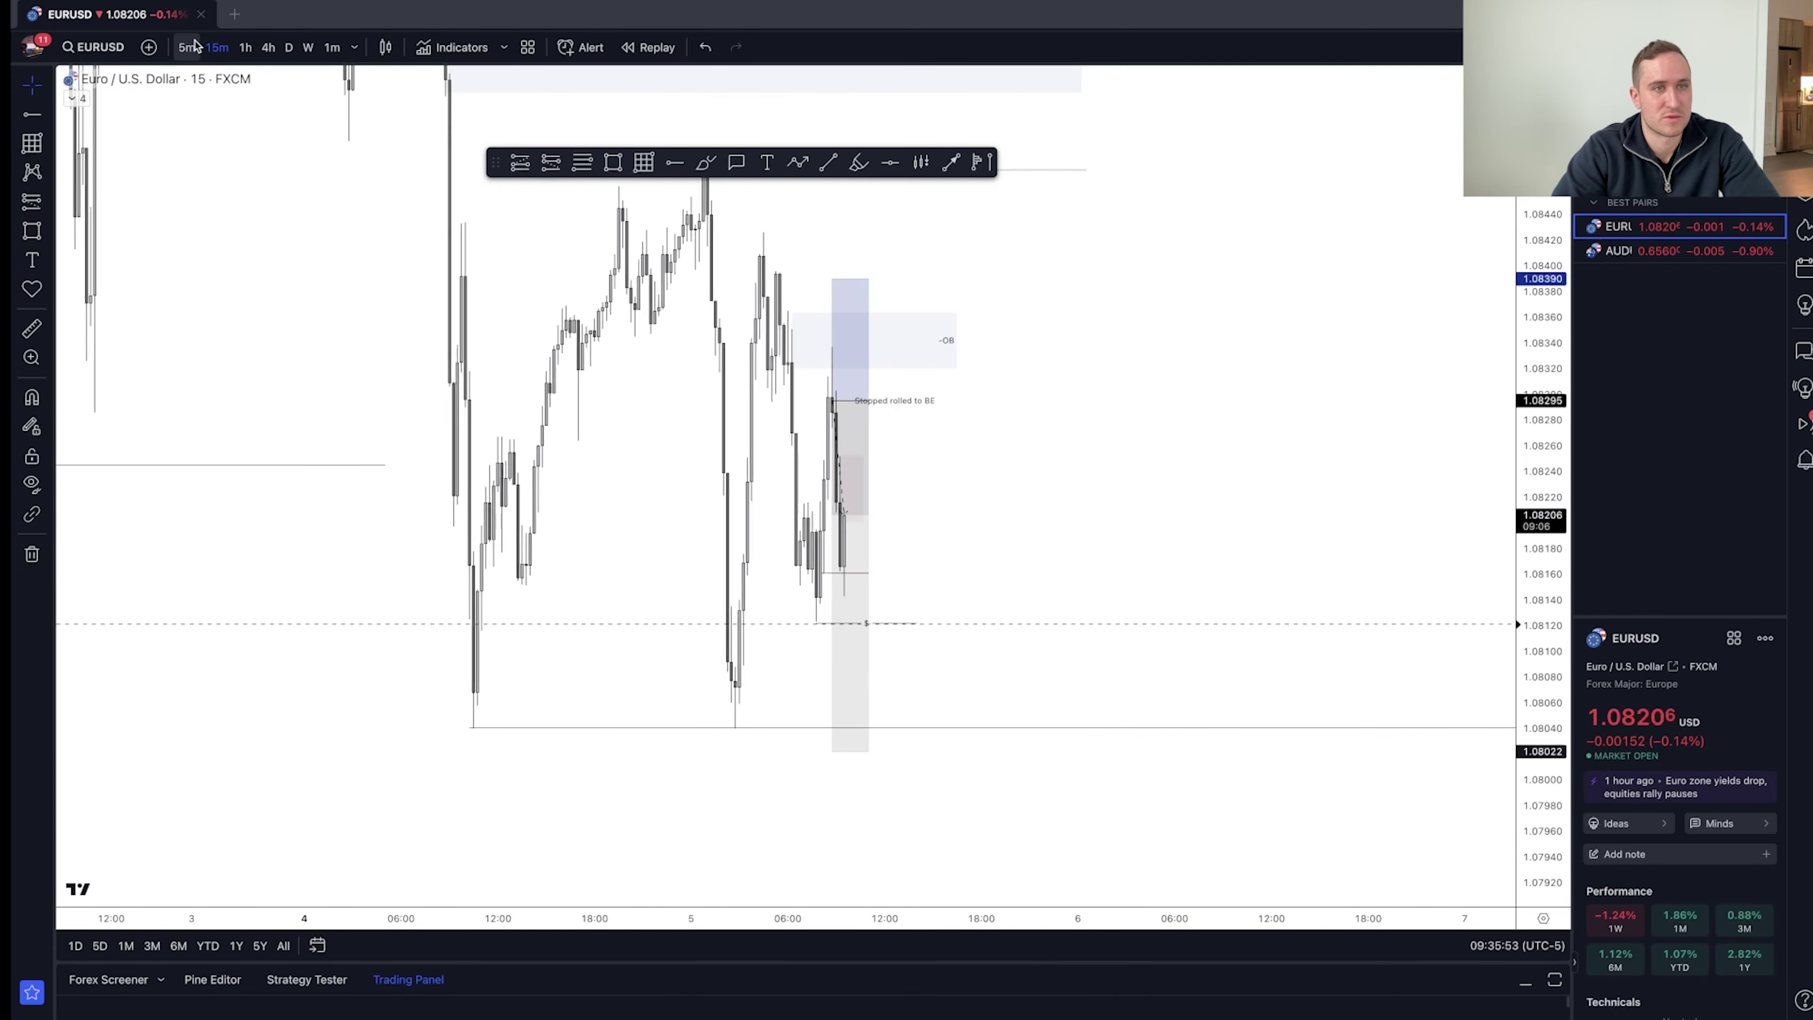
pyautogui.click(331, 48)
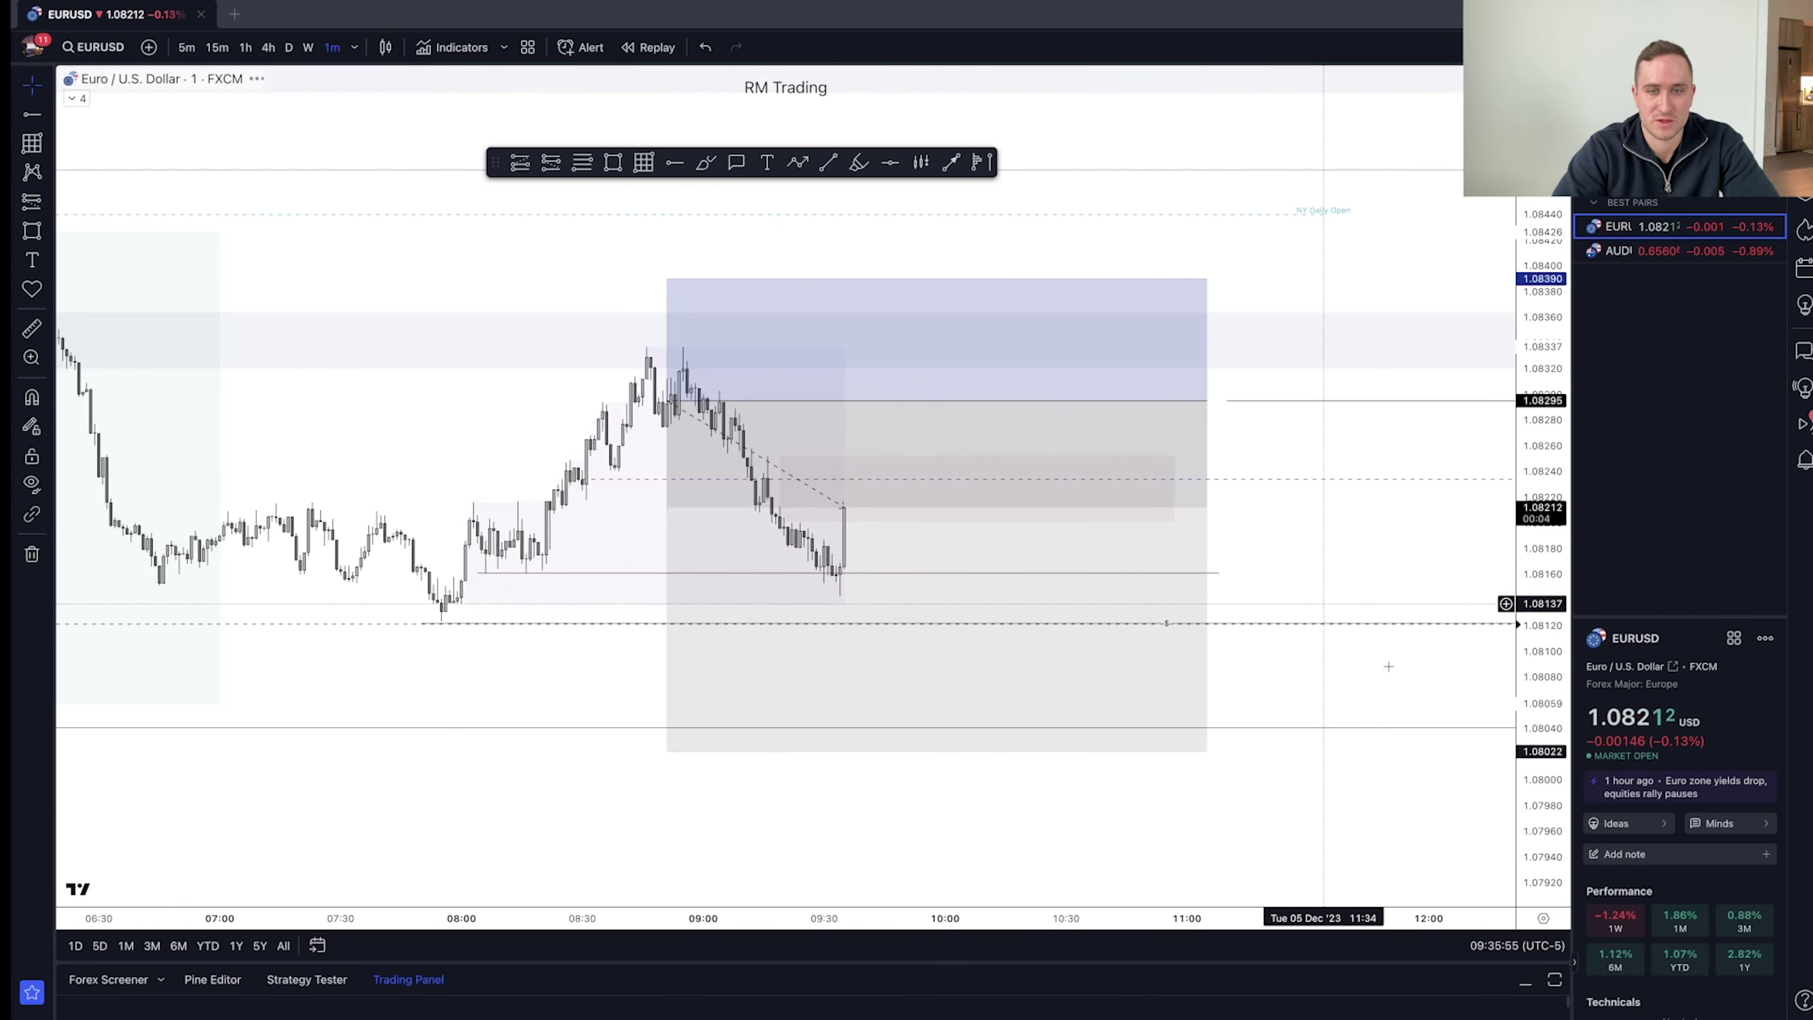
pyautogui.scroll(-5, 1174, 587)
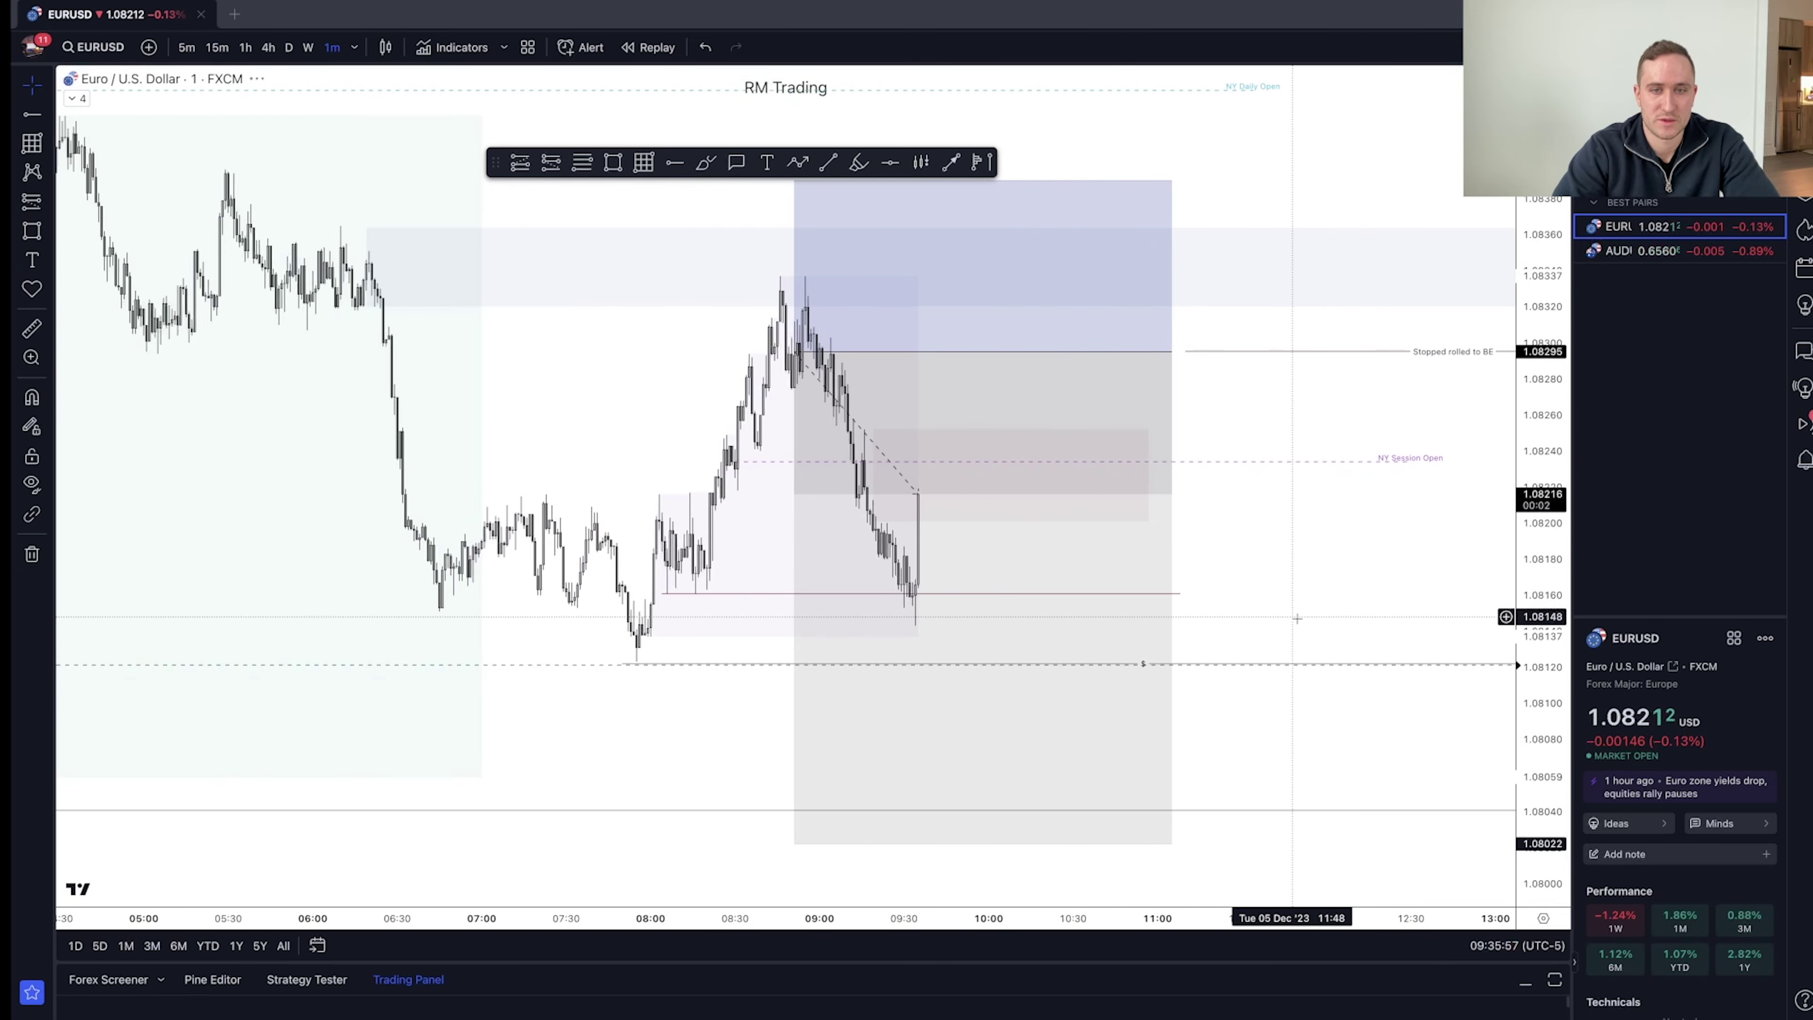
pyautogui.press('5')
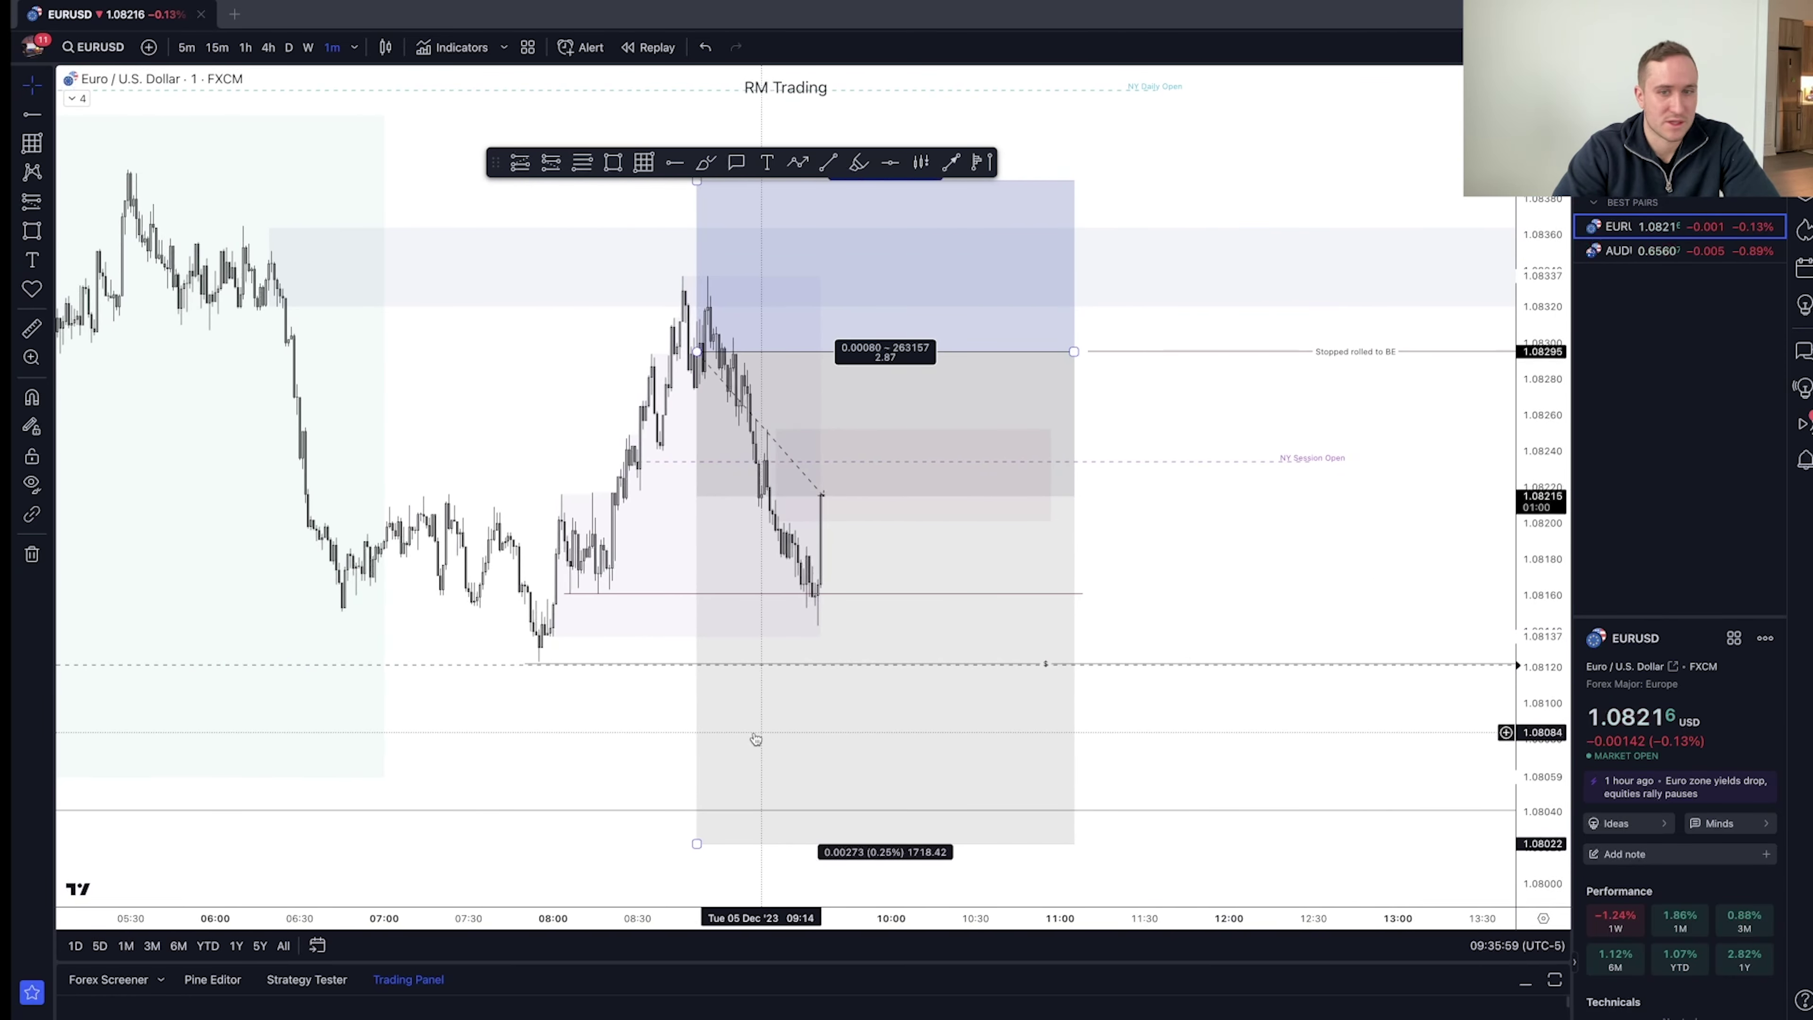
pyautogui.press('Return')
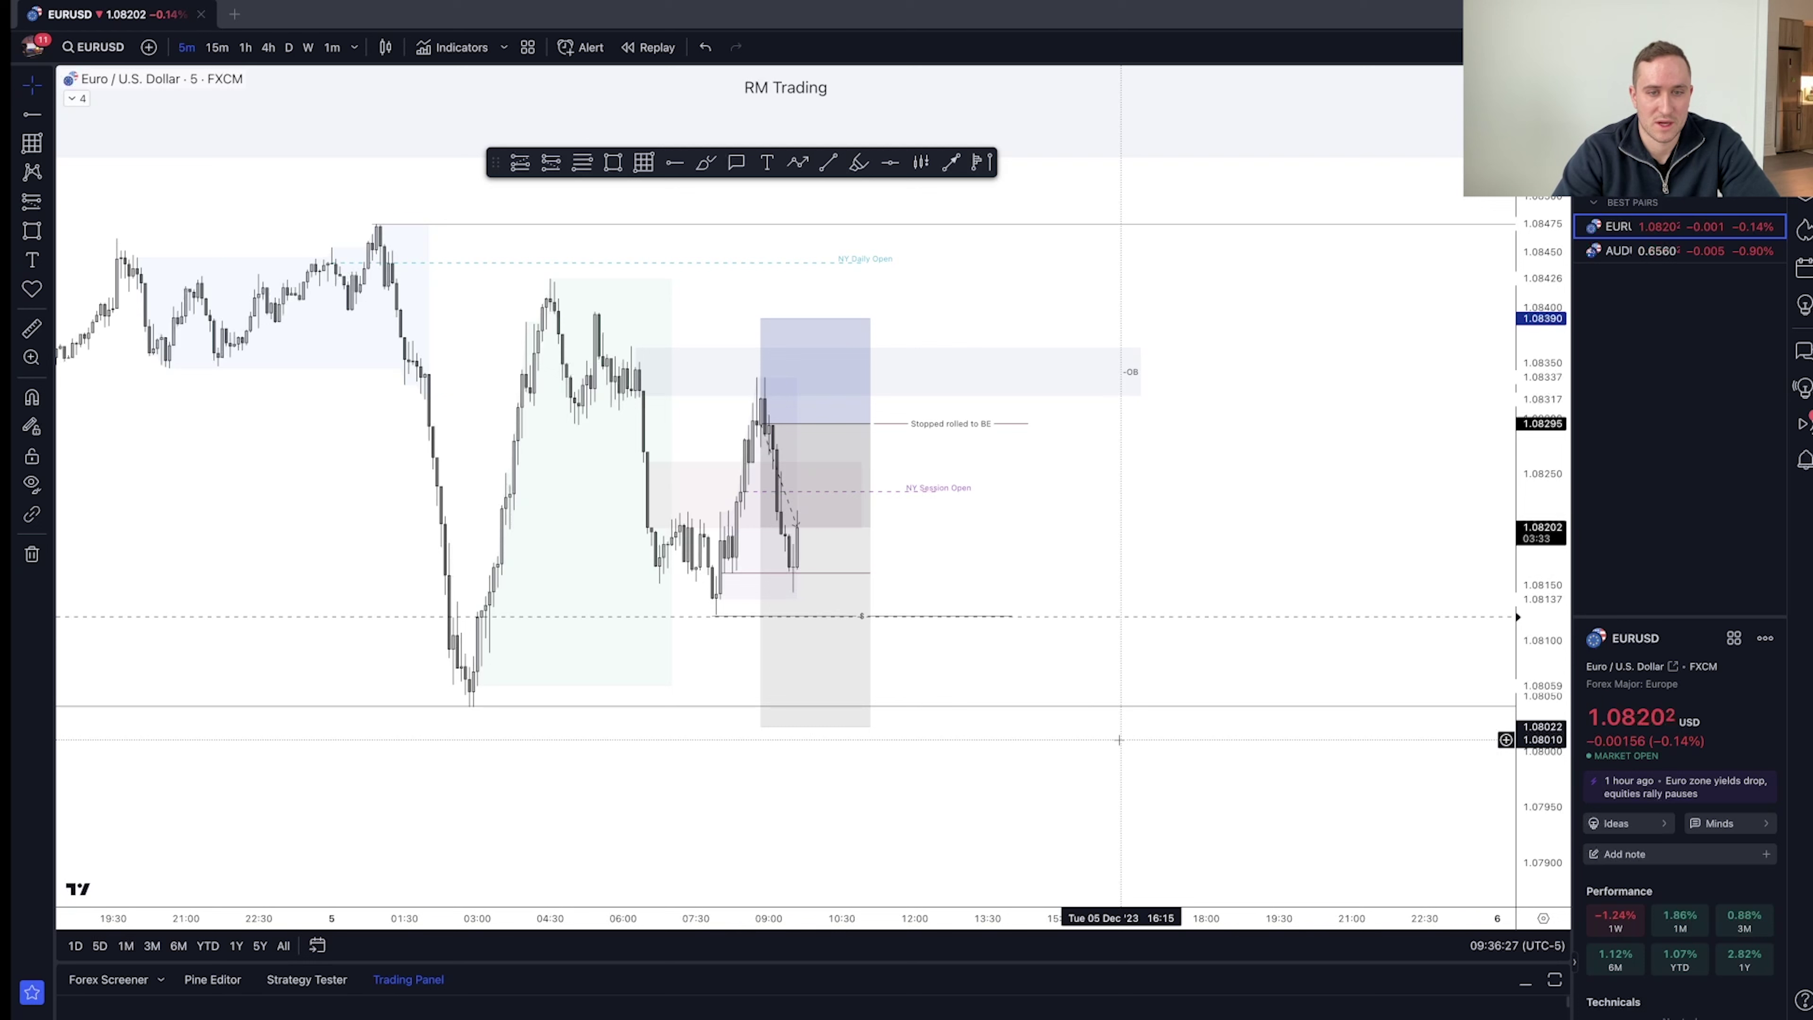
# - Cancel an unfinished trend line at the swing low and switch to 1-minute candles
pyautogui.click(828, 162)
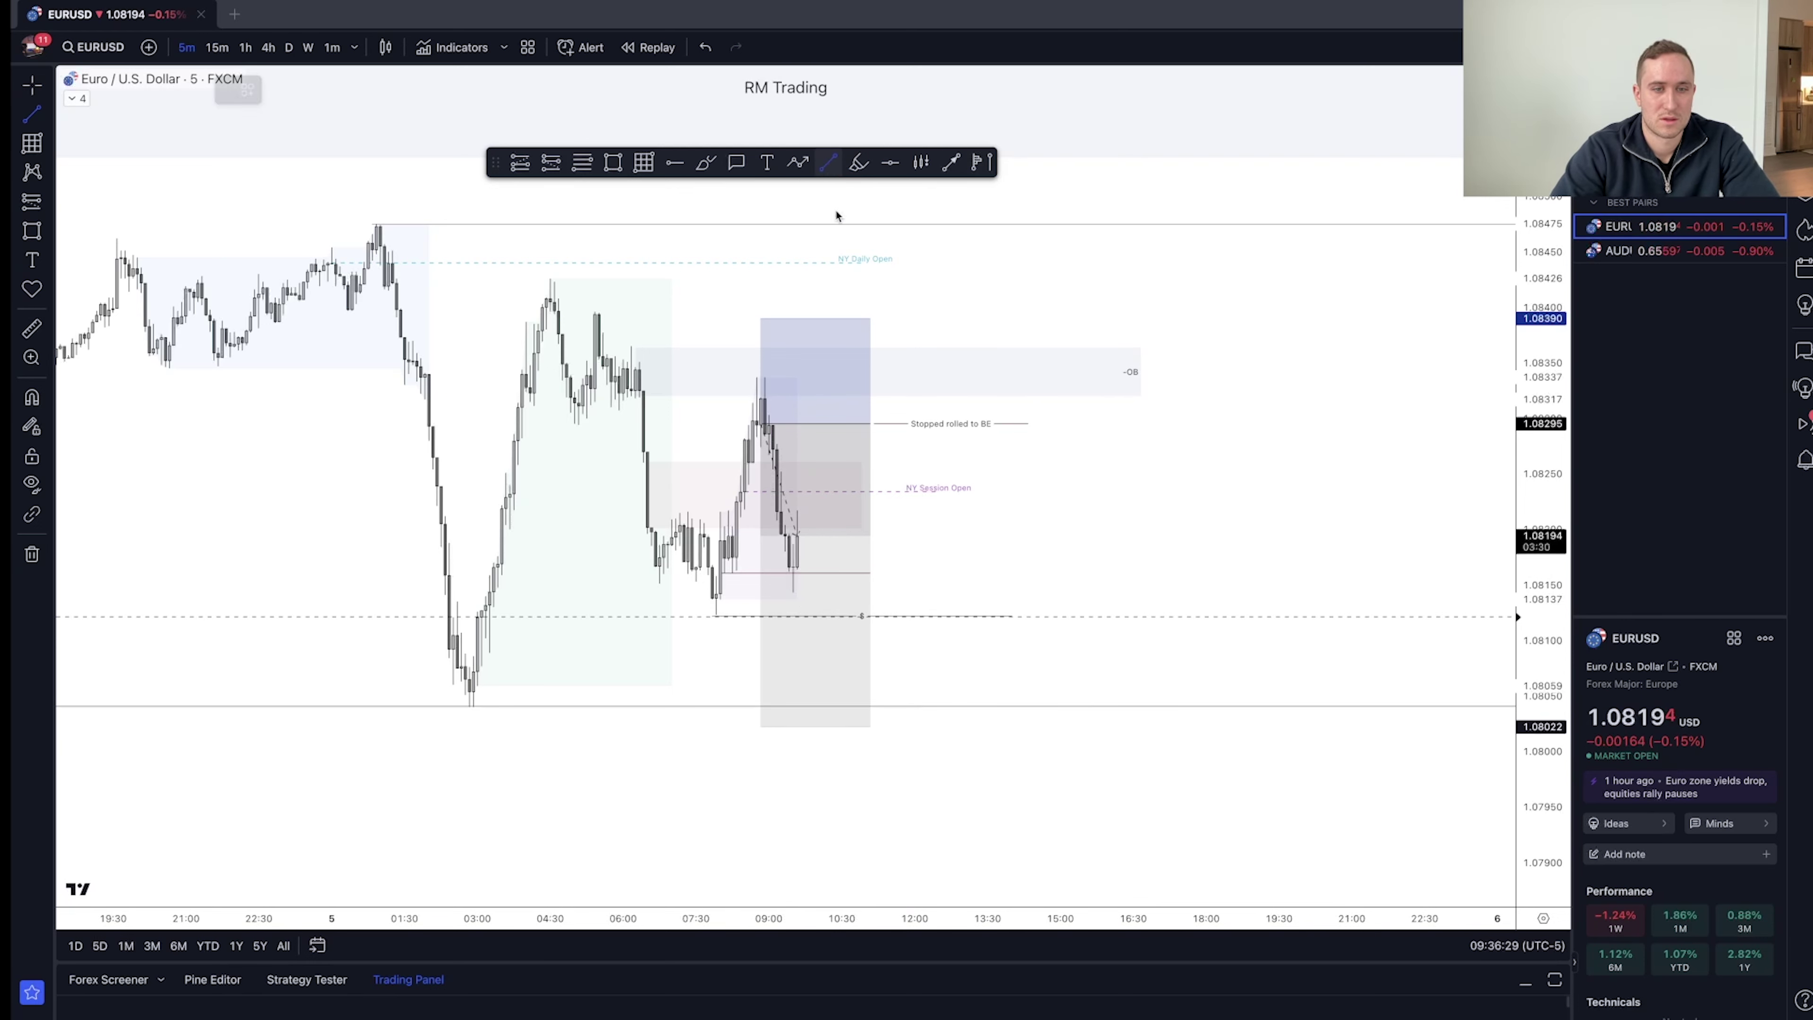
pyautogui.click(465, 705)
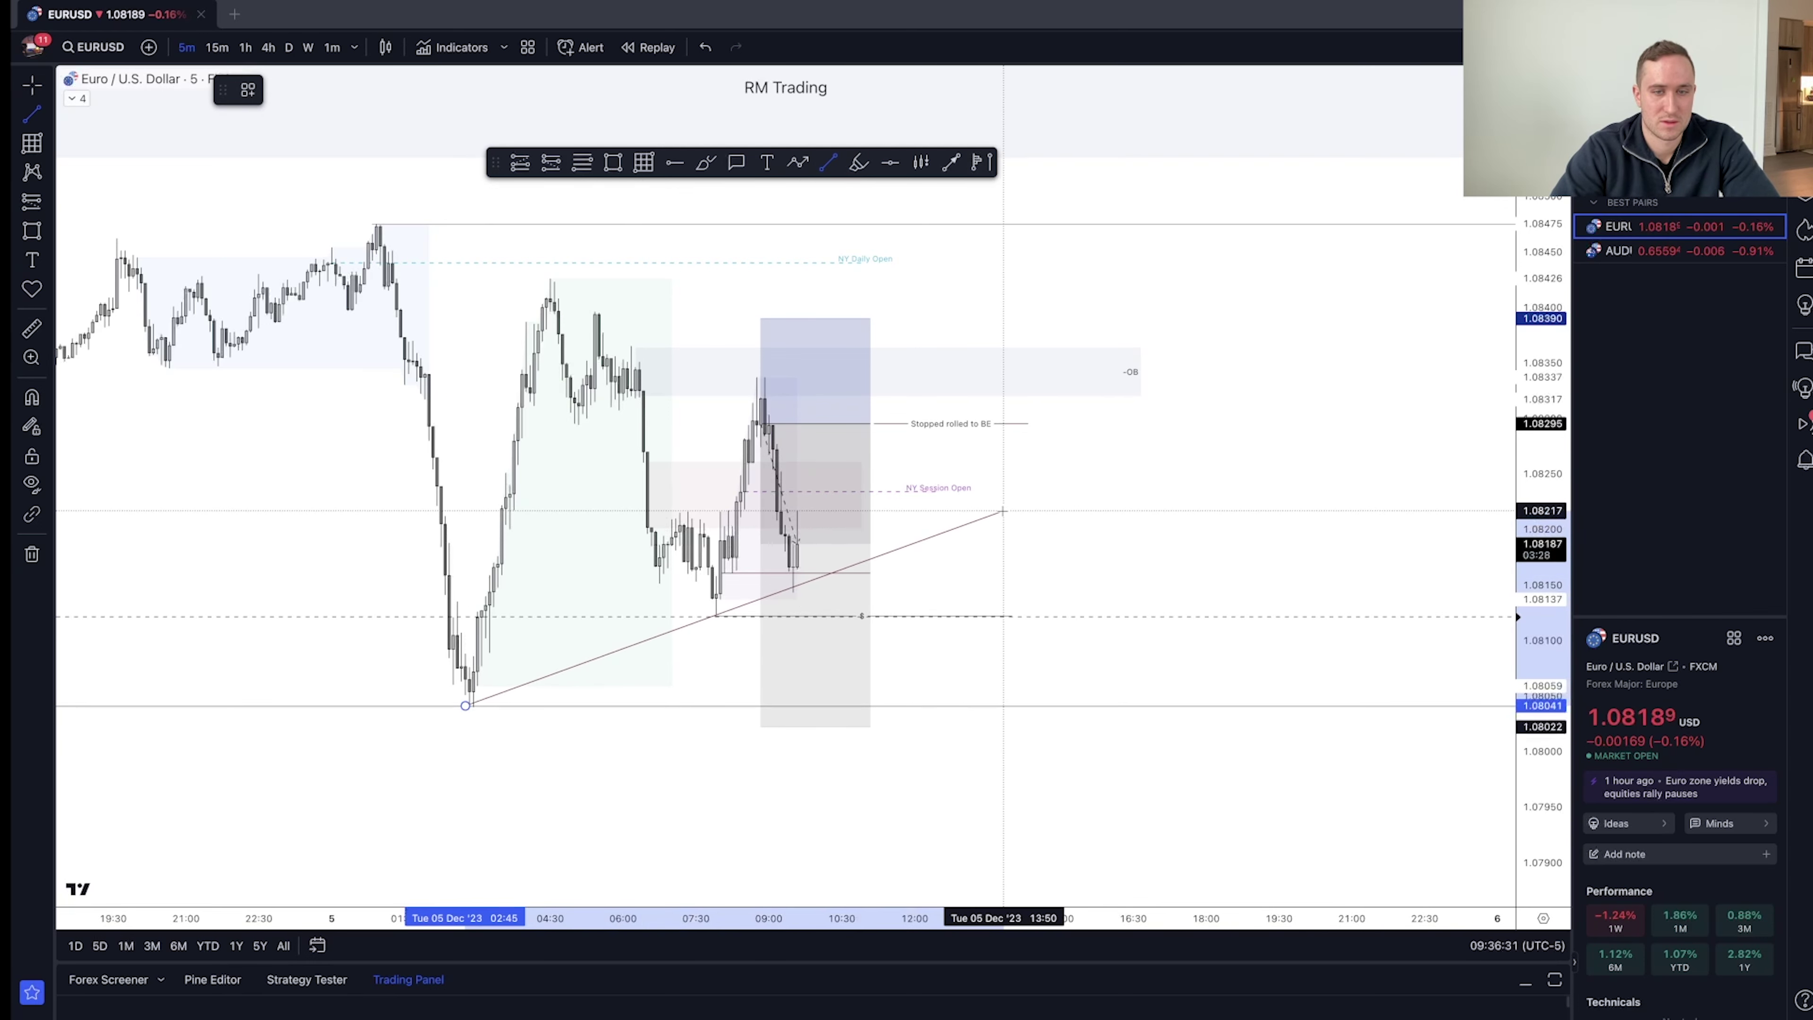
pyautogui.press('Escape')
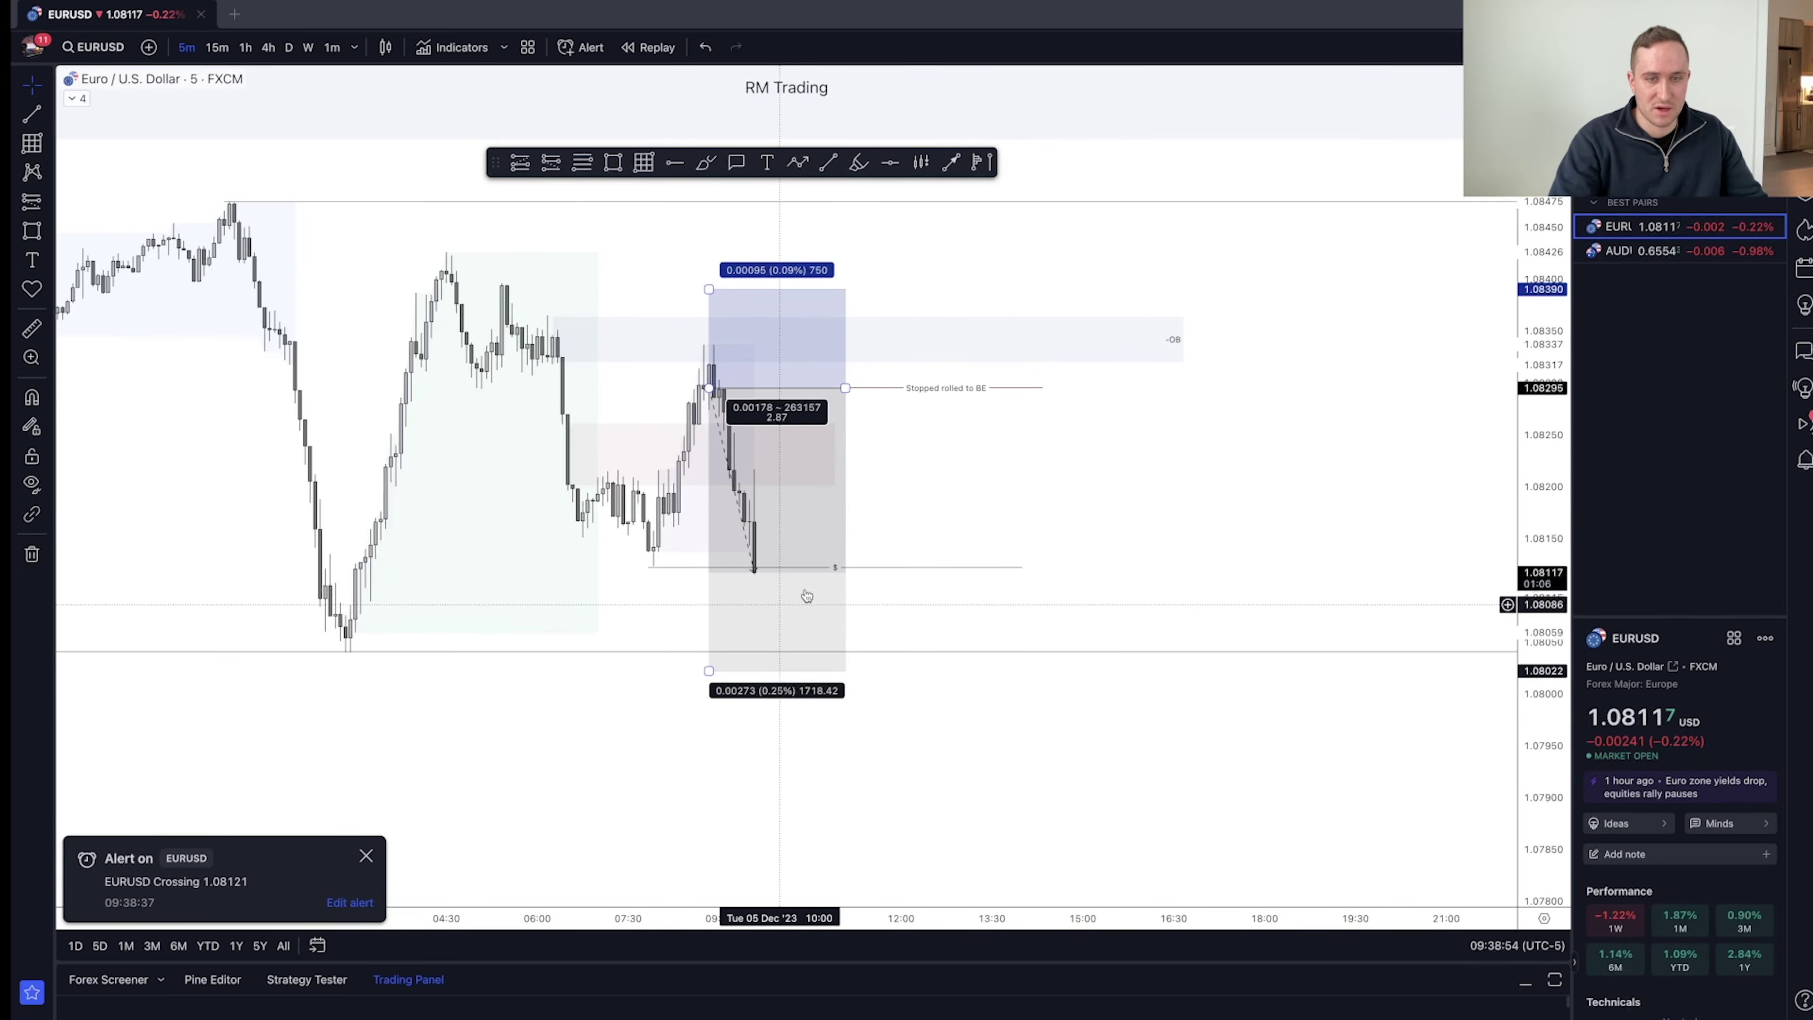
pyautogui.scroll(2, 999, 596)
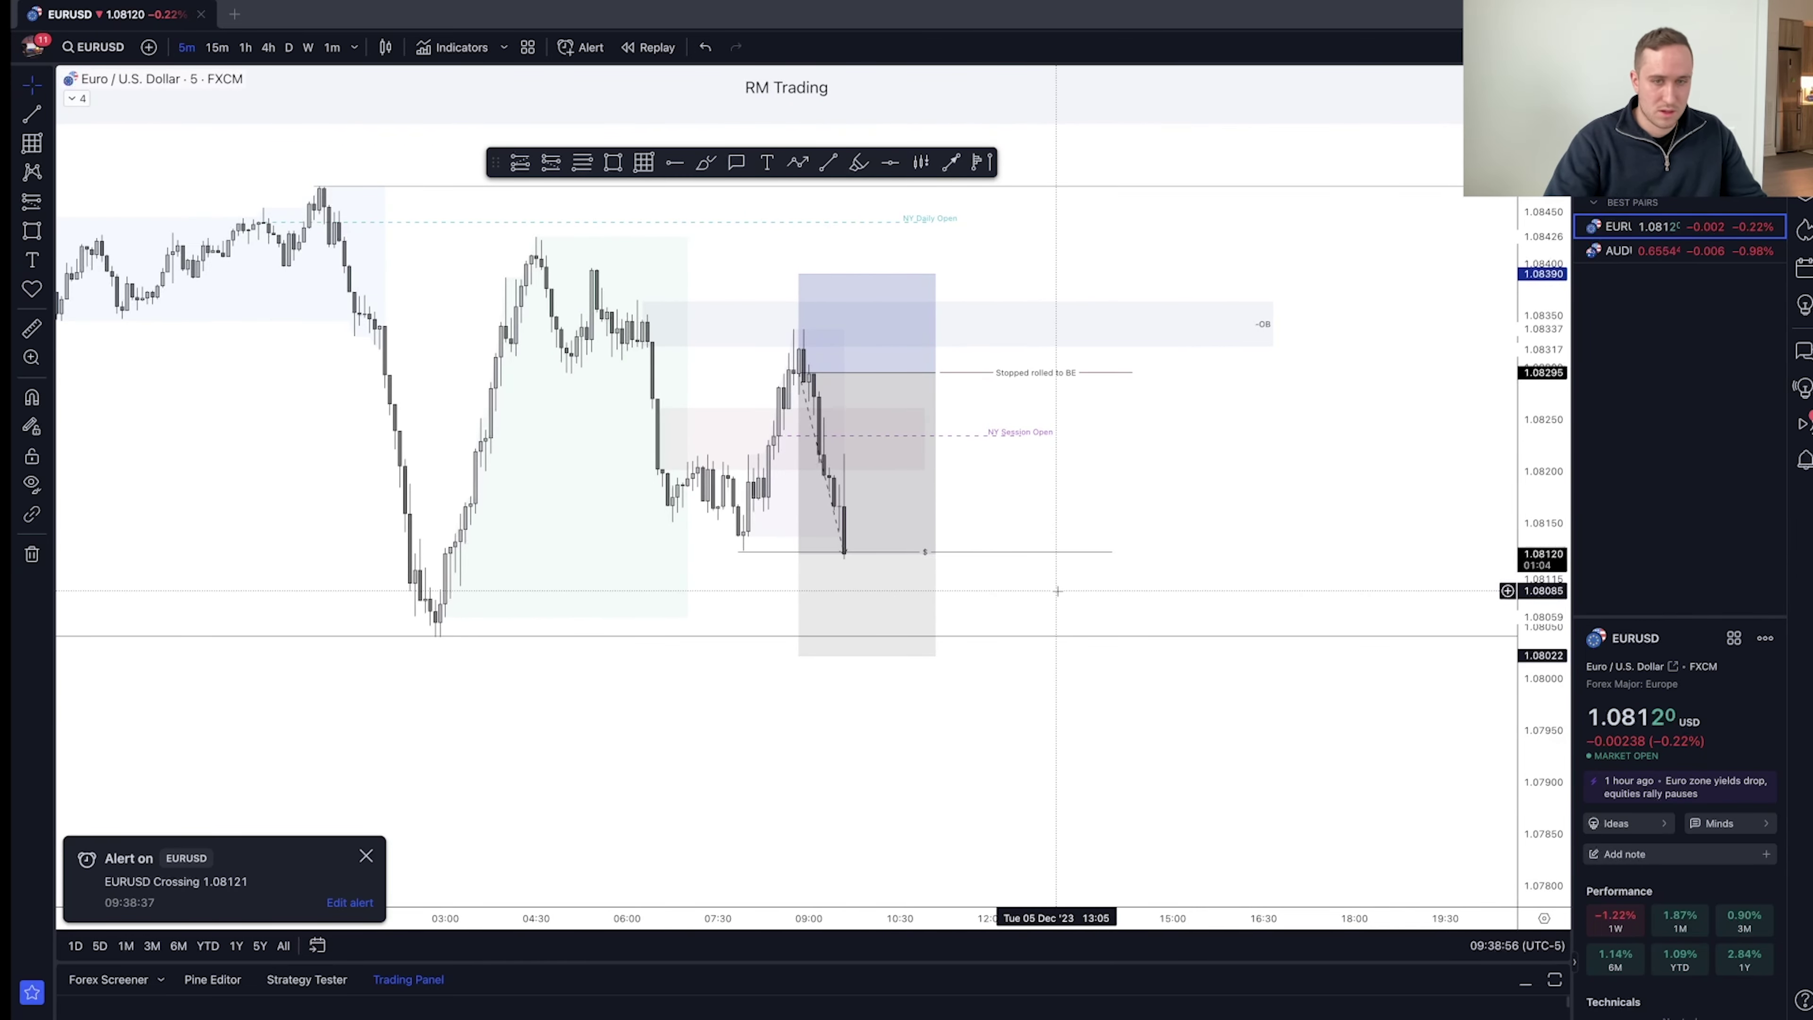
pyautogui.press('1')
pyautogui.press('Return')
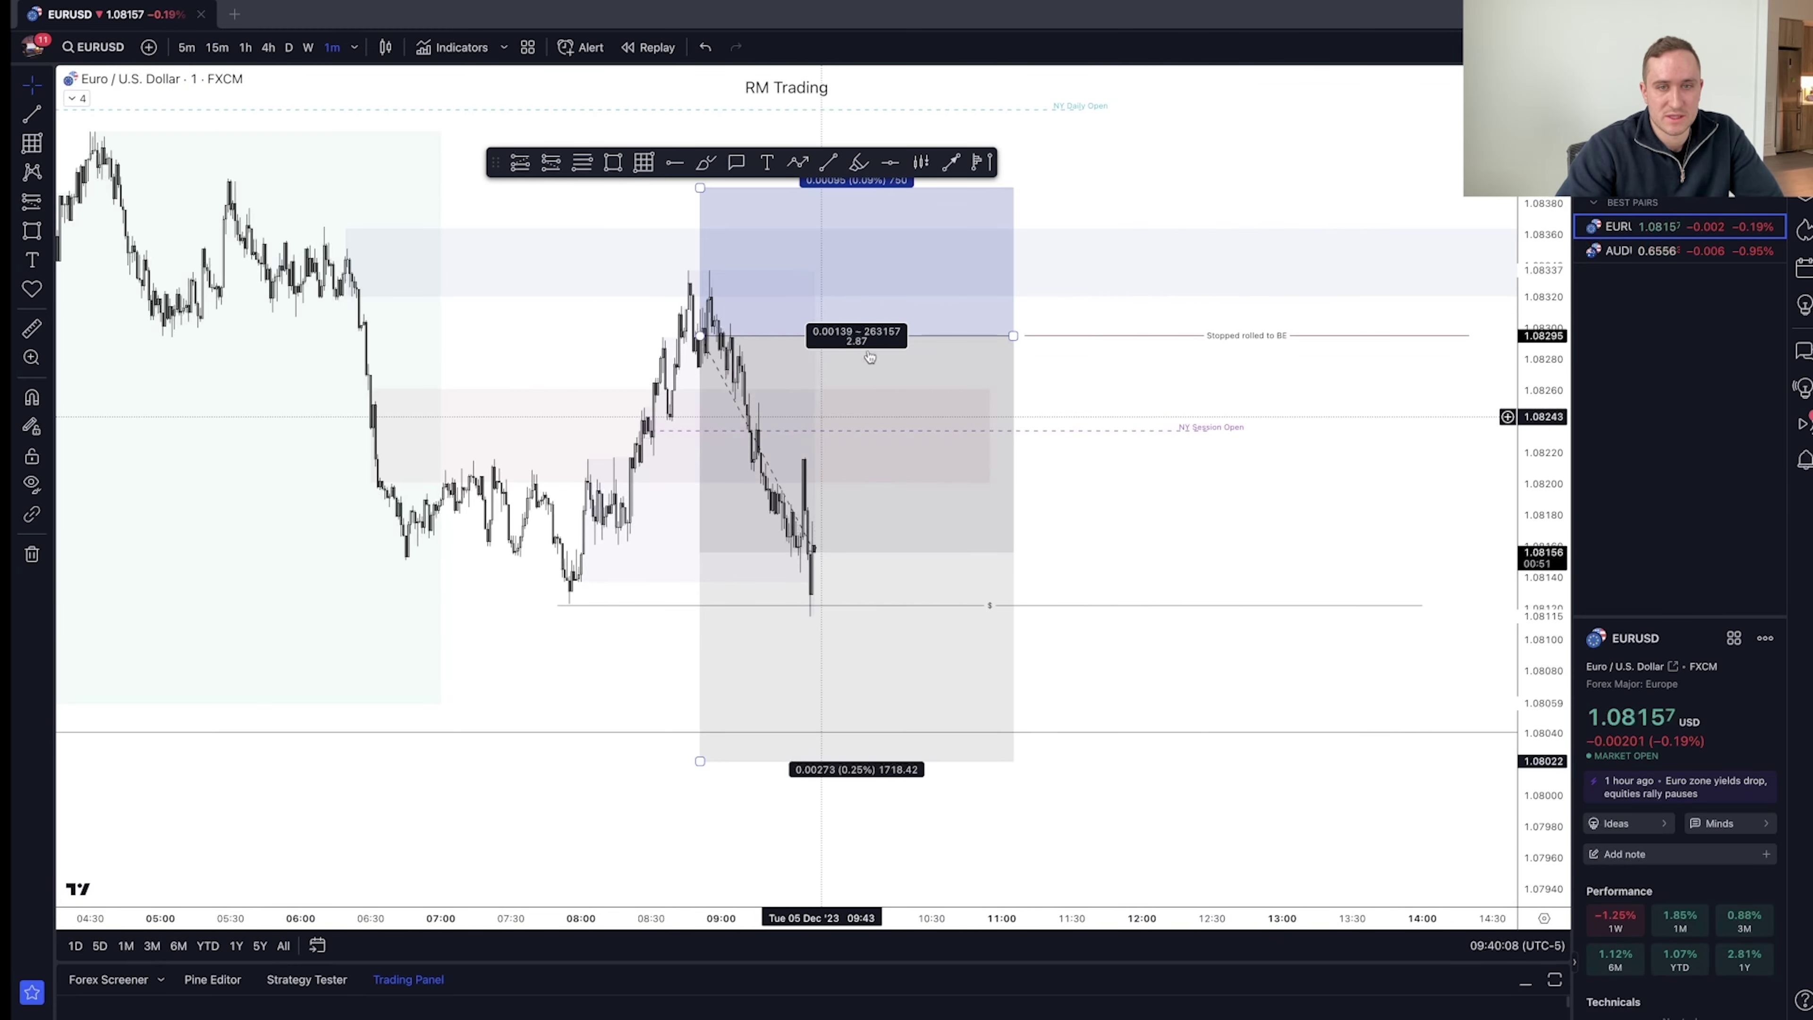
# - Draw the 'stop rolled' trend line at the new stop and pull the position's stop toward entry
pyautogui.moveTo(818, 591)
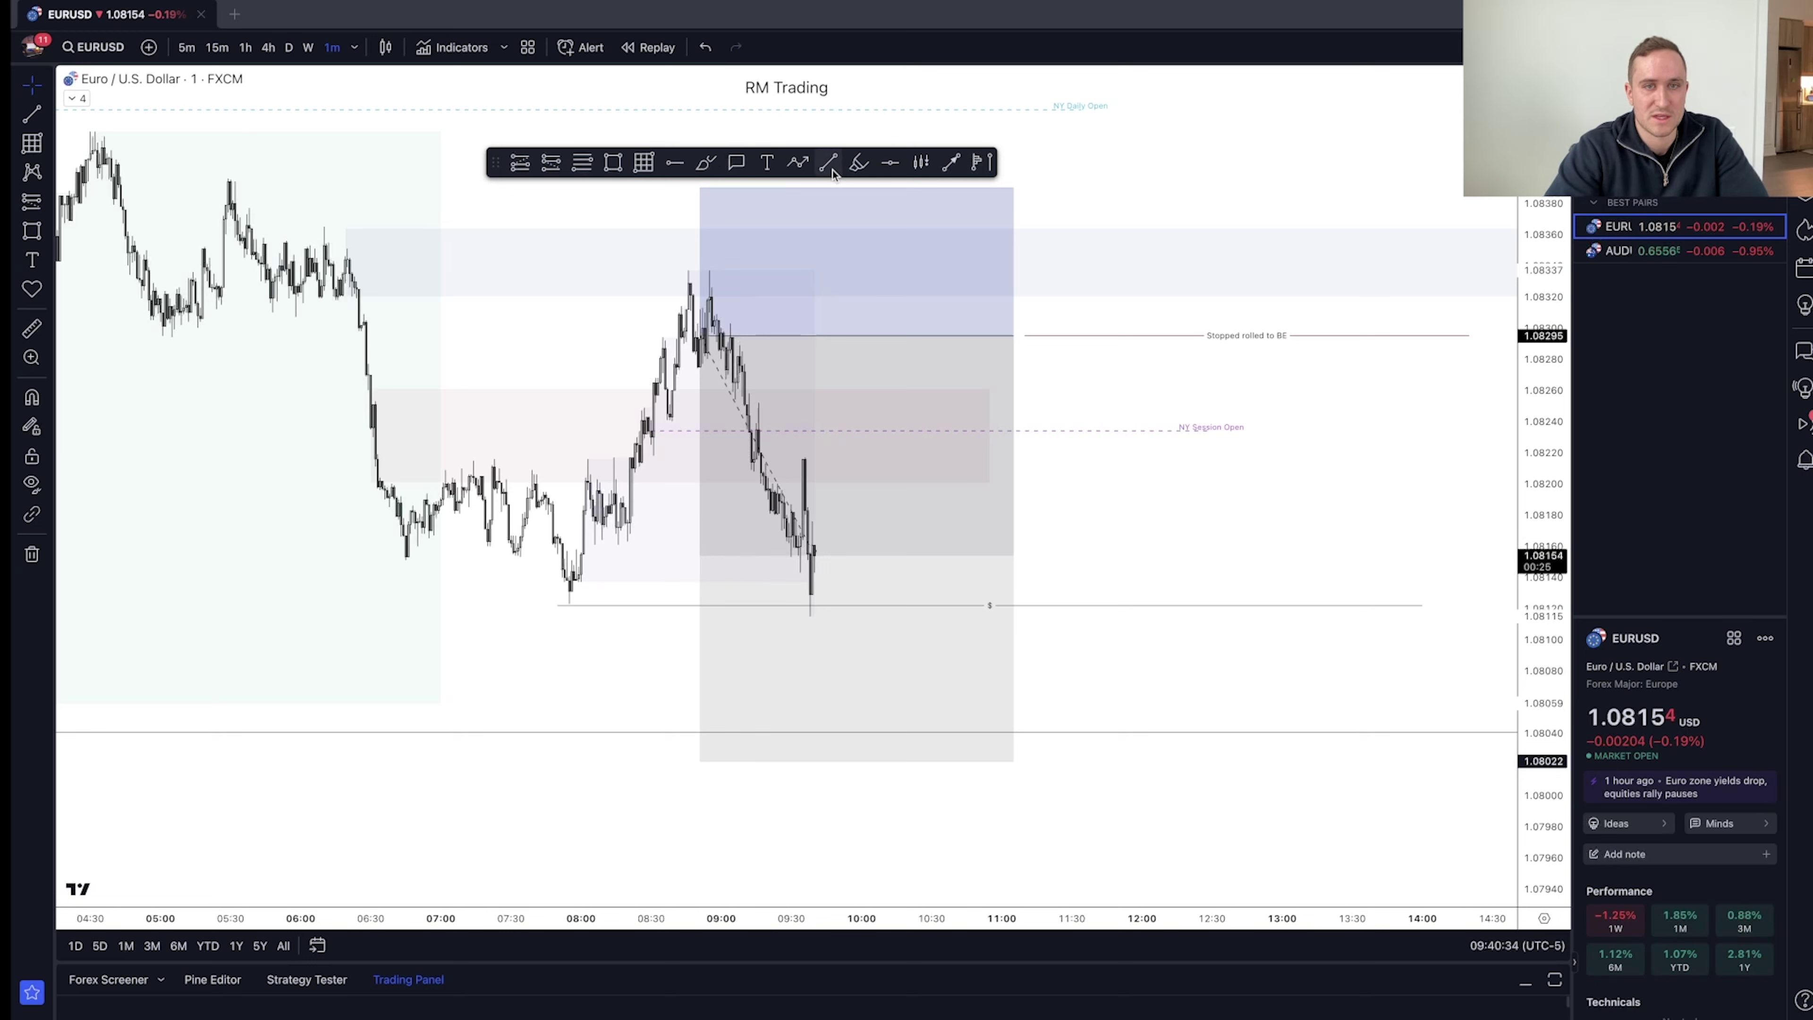
pyautogui.click(830, 165)
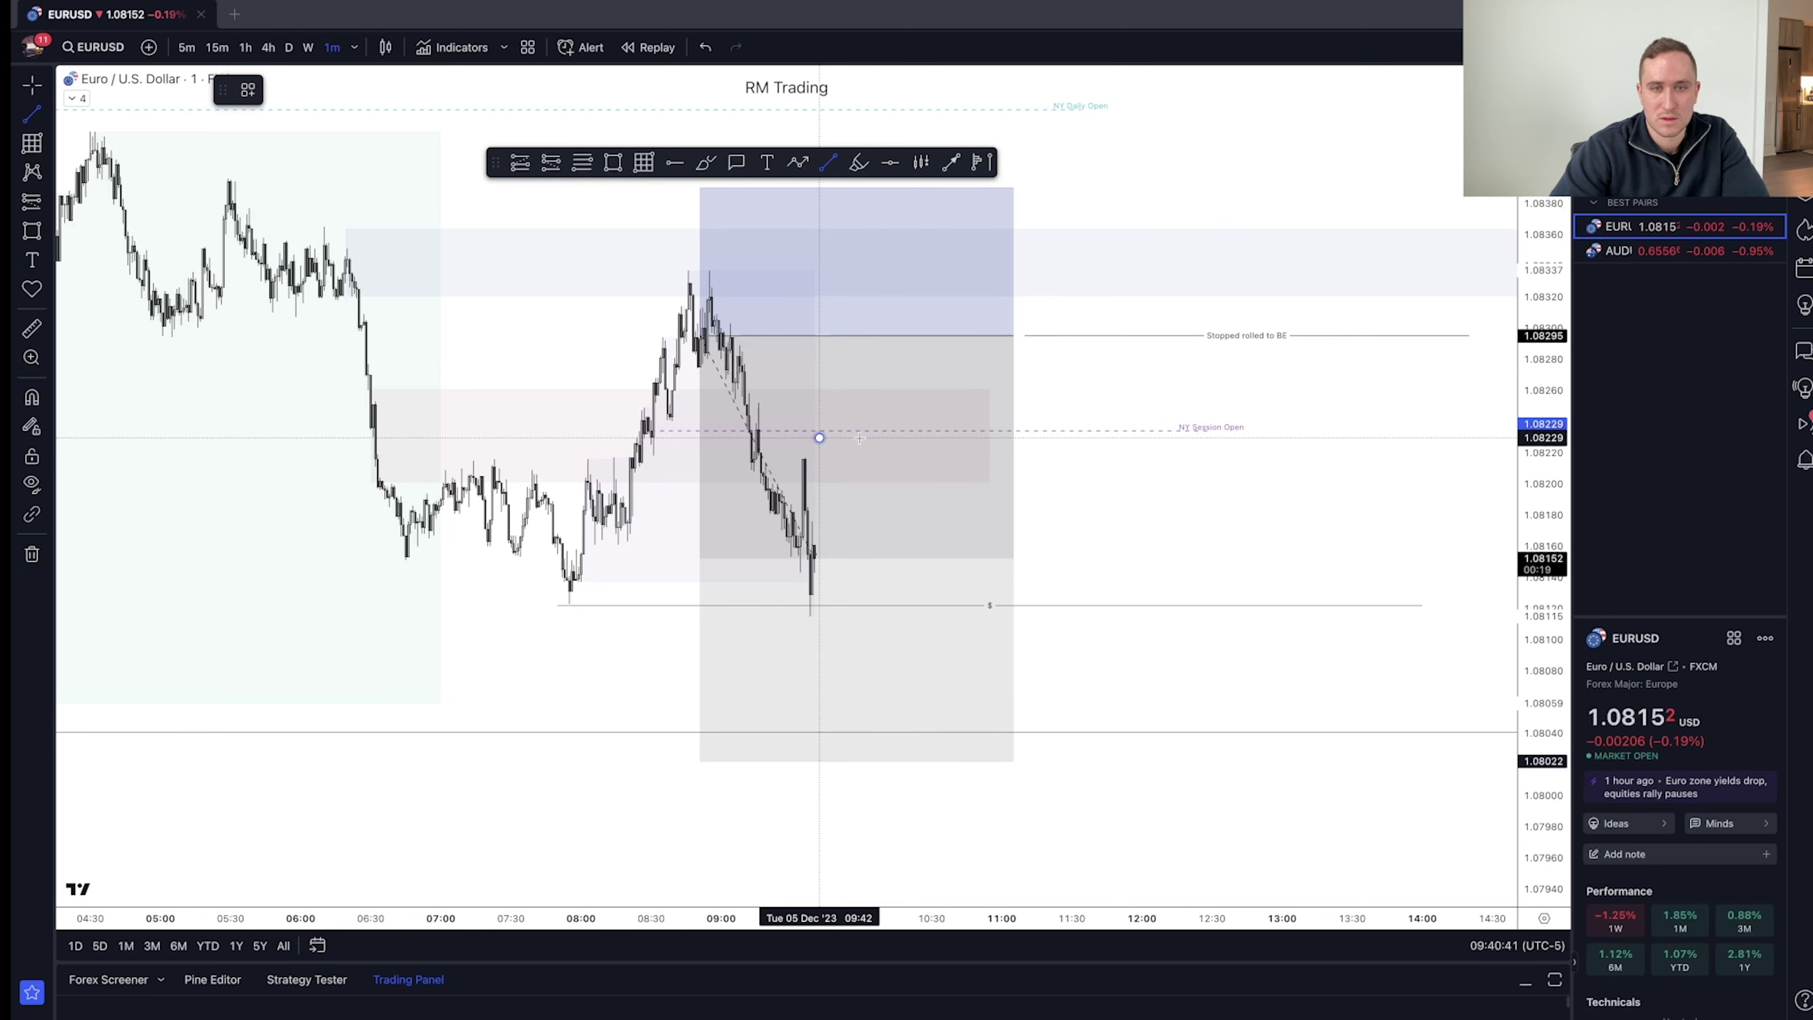
pyautogui.click(820, 438)
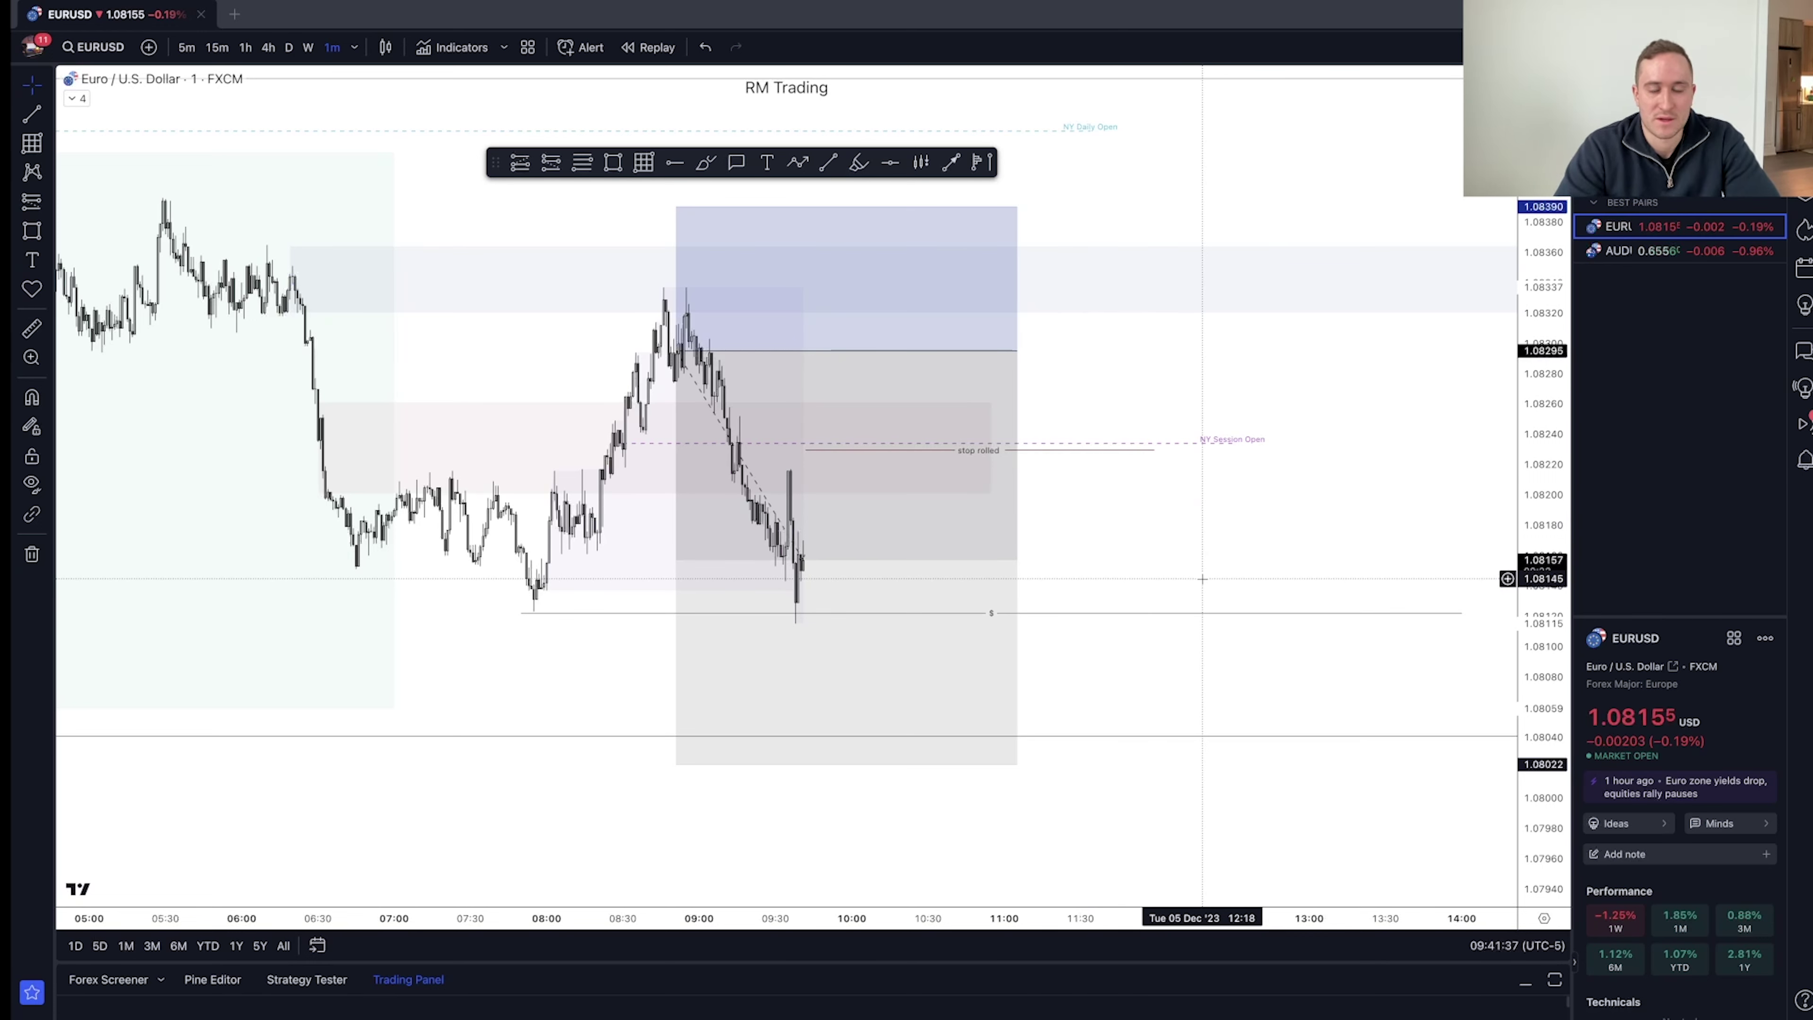
pyautogui.click(882, 679)
pyautogui.moveTo(676, 764)
pyautogui.mouseDown()
pyautogui.moveTo(685, 446)
pyautogui.moveTo(718, 736)
pyautogui.mouseUp()
# - Undo the stop change, deselect the position and frame the trade on 15-minute candles
pyautogui.hotkey('ctrl', 'z')
pyautogui.hotkey('ctrl', 'z')
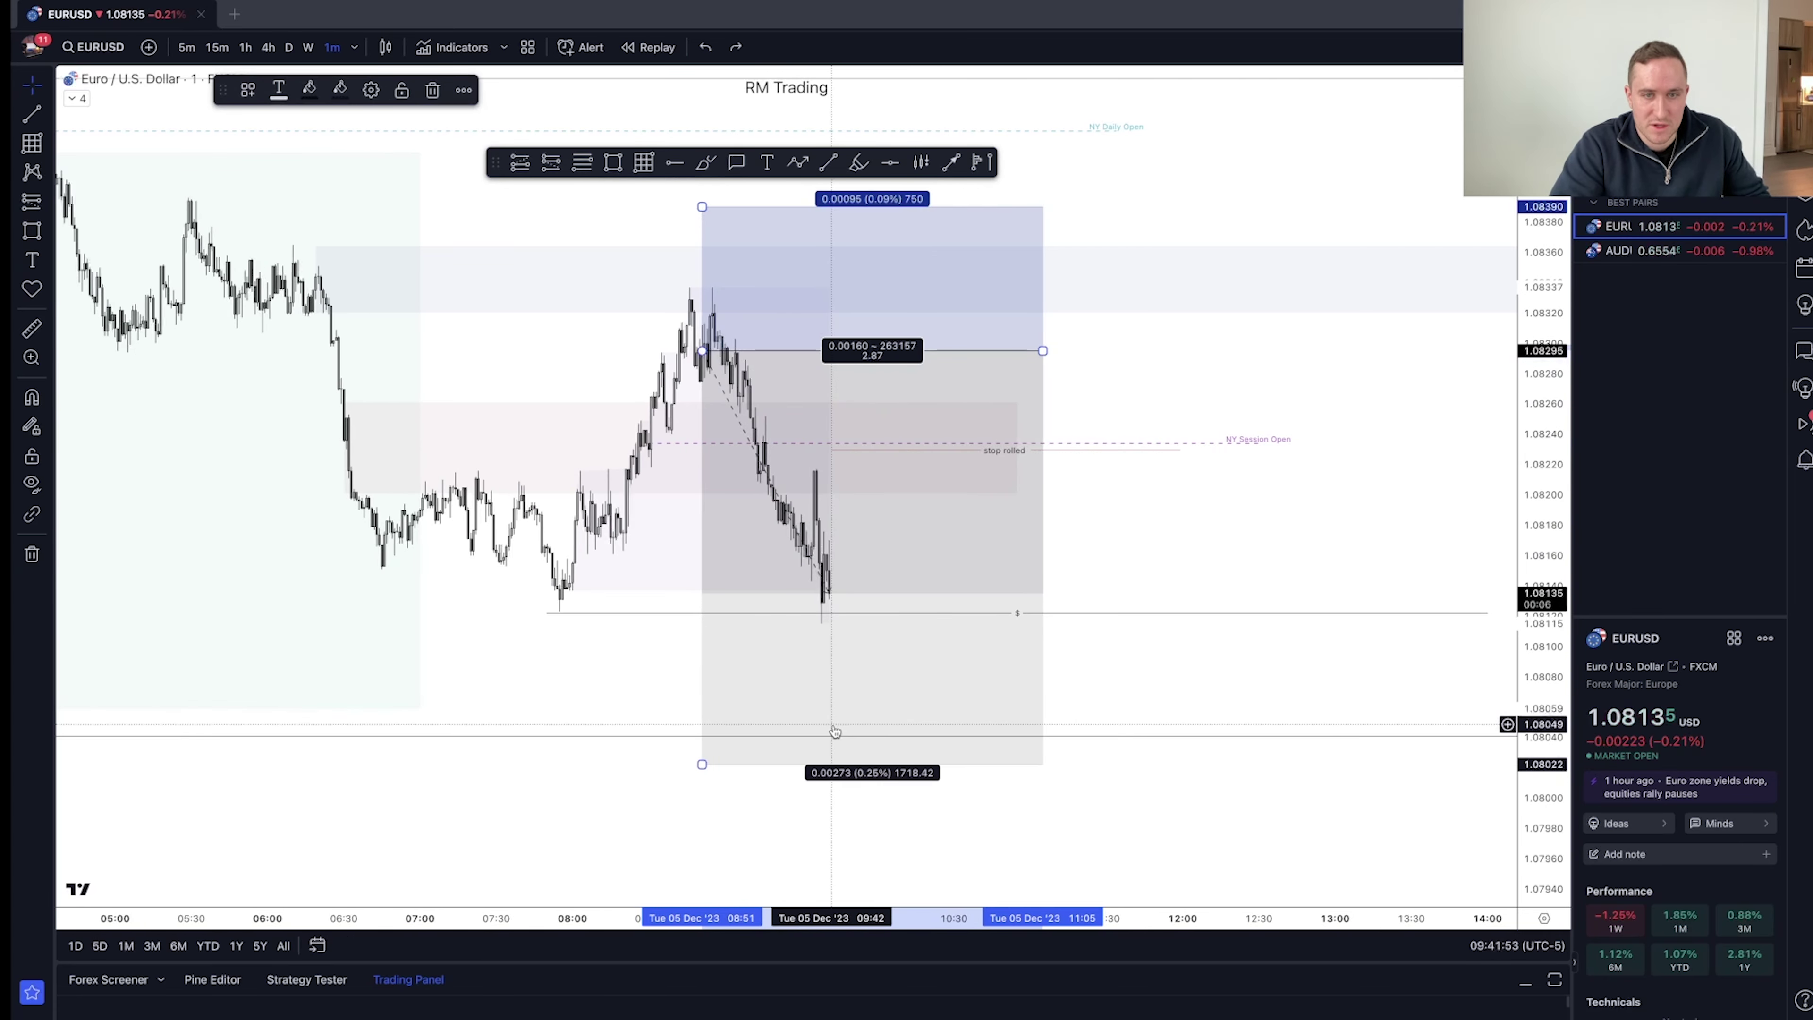
pyautogui.click(1104, 651)
pyautogui.press('5')
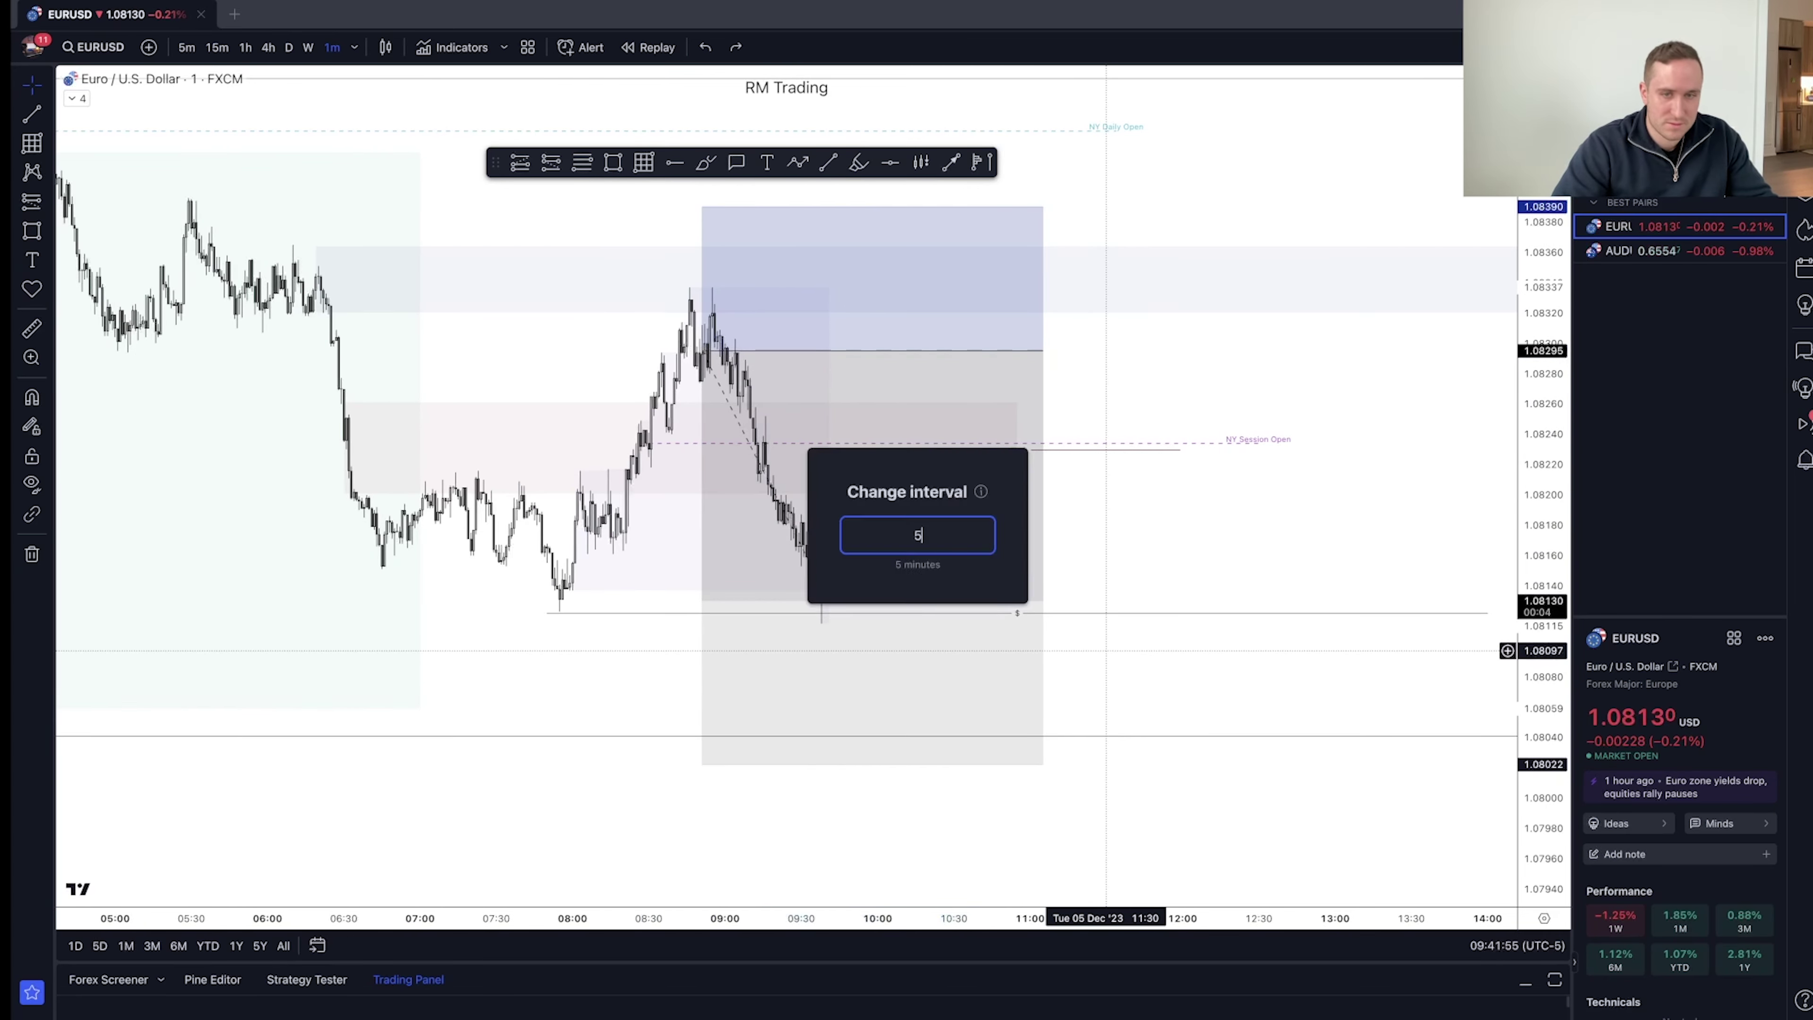
pyautogui.press('Return')
pyautogui.write('15')
pyautogui.press('Return')
pyautogui.moveTo(1103, 618); pyautogui.dragTo(869, 619)
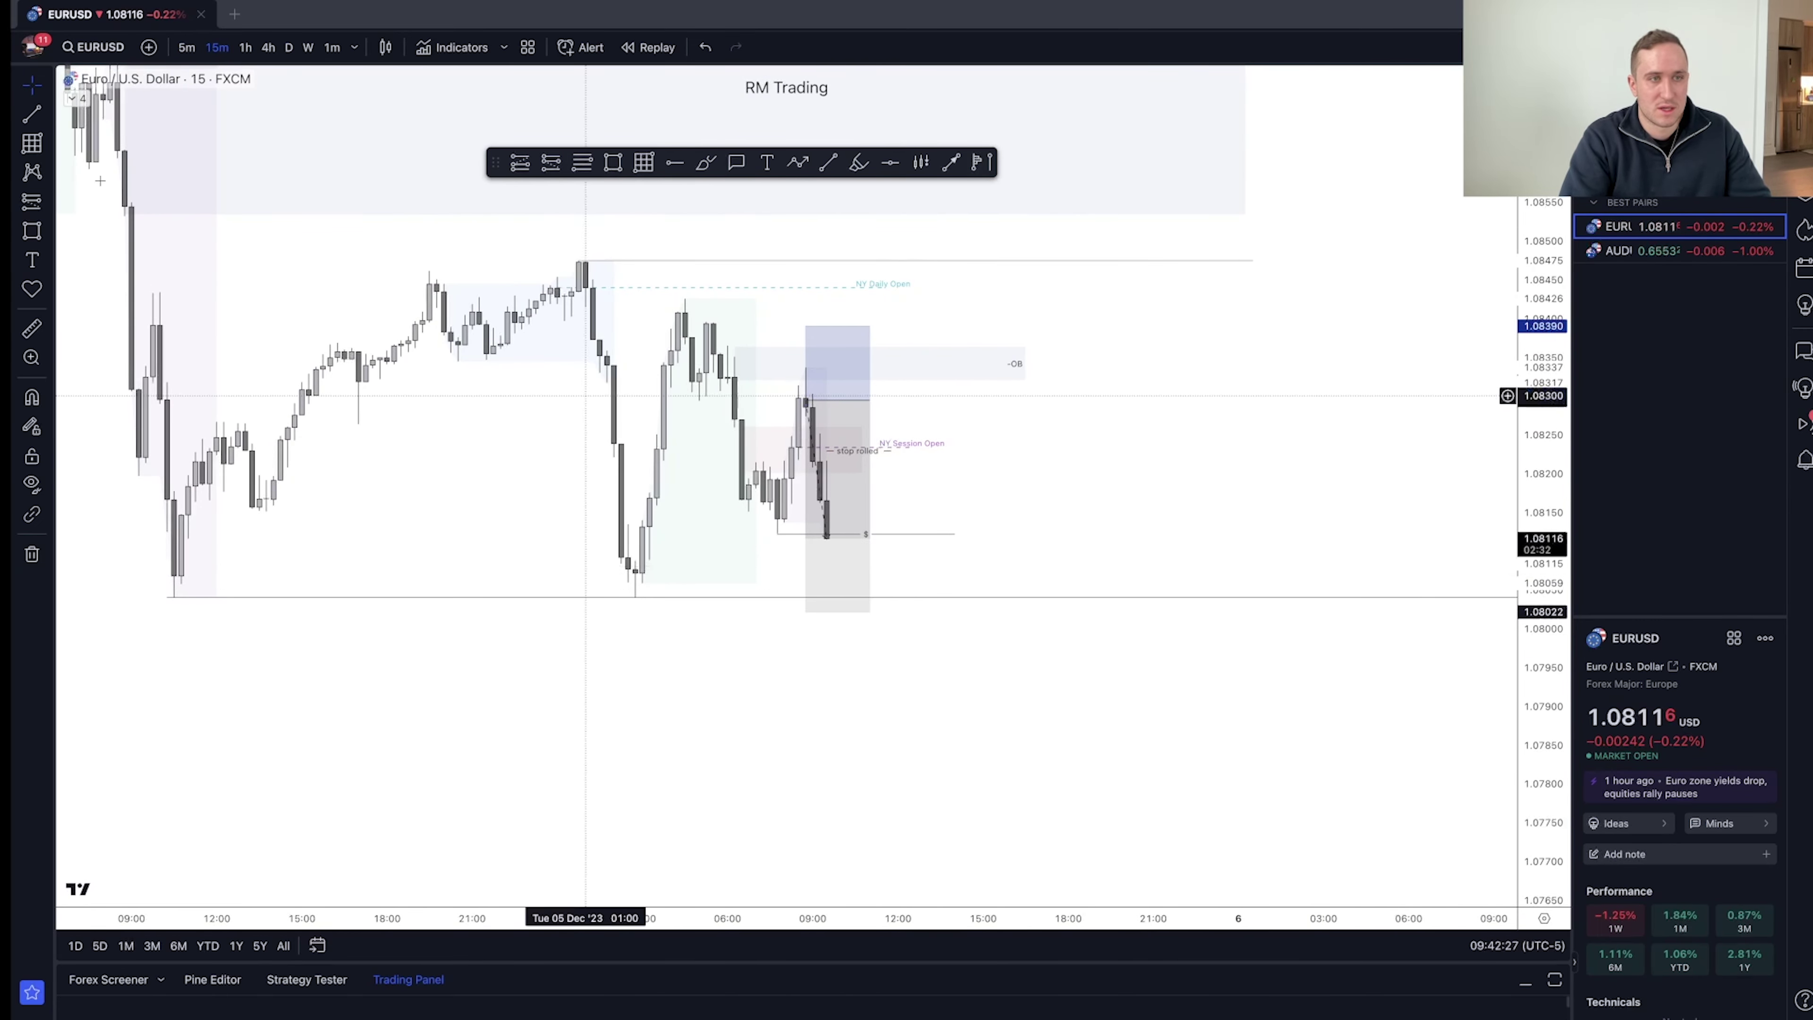
# - Place a magnet icon below the position, then on 5-minute candles move it under the take-profit
pyautogui.click(43, 284)
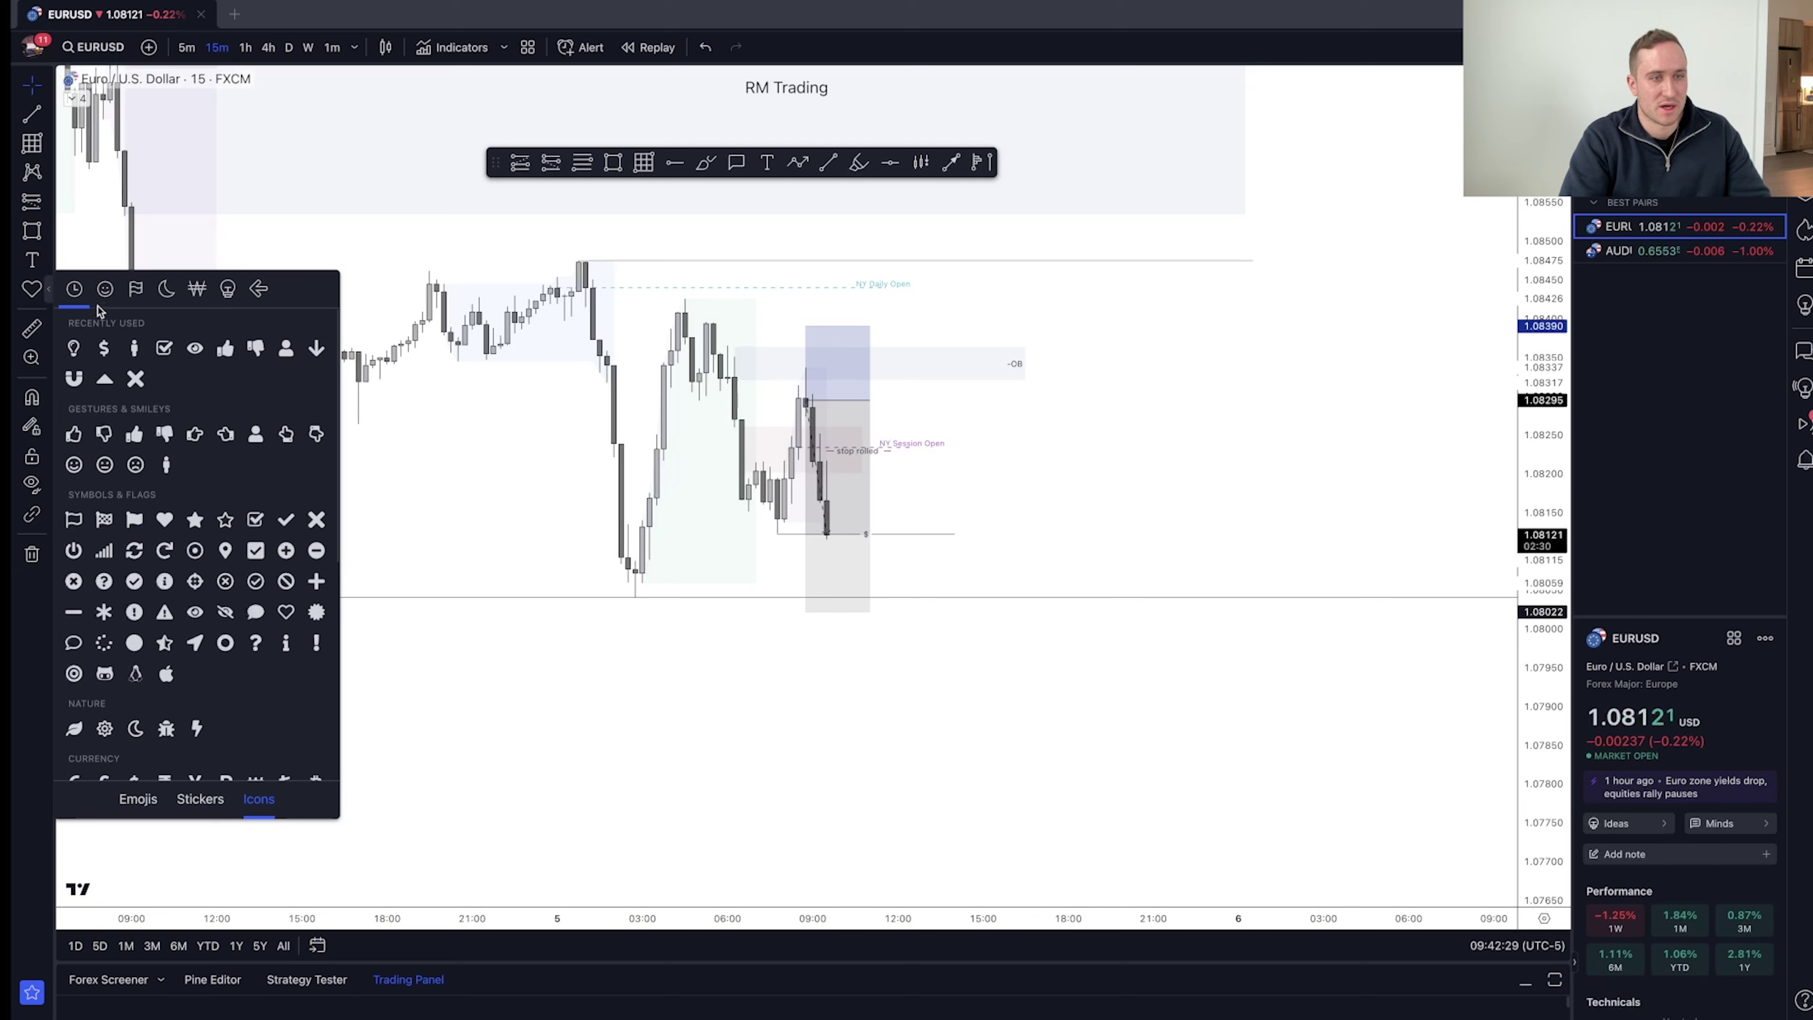
pyautogui.click(74, 379)
pyautogui.click(827, 608)
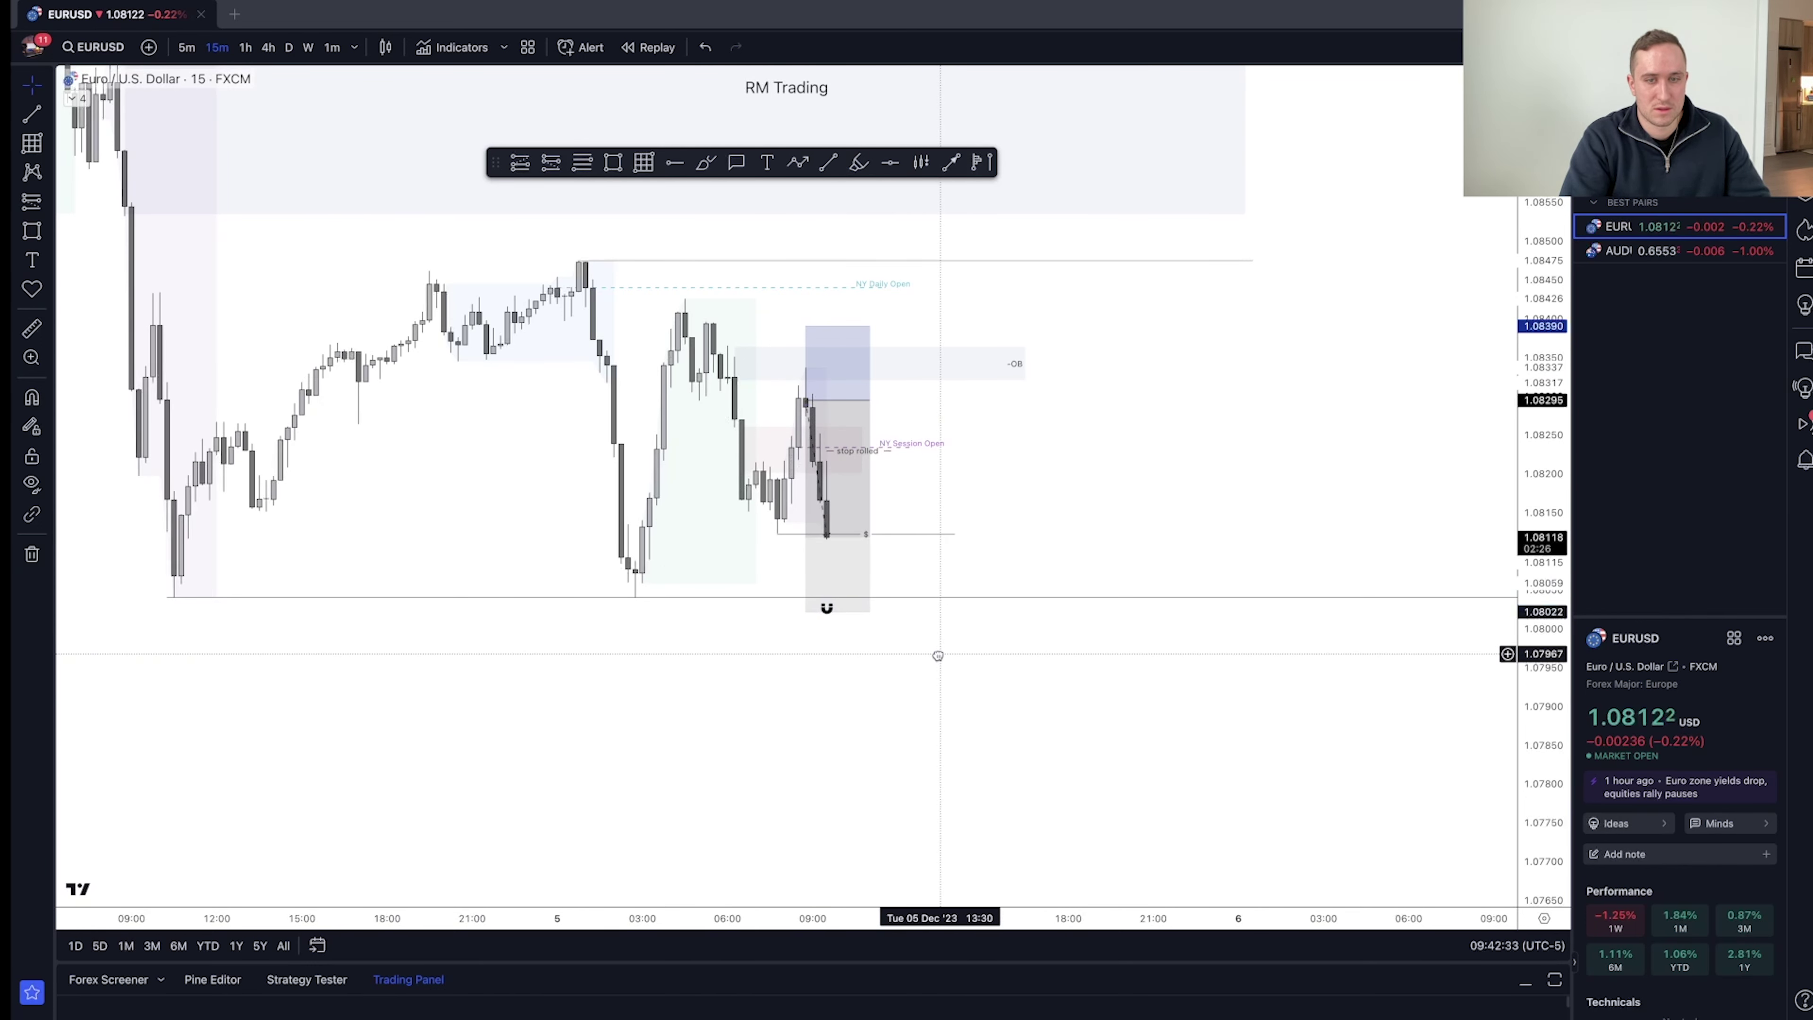
pyautogui.click(186, 48)
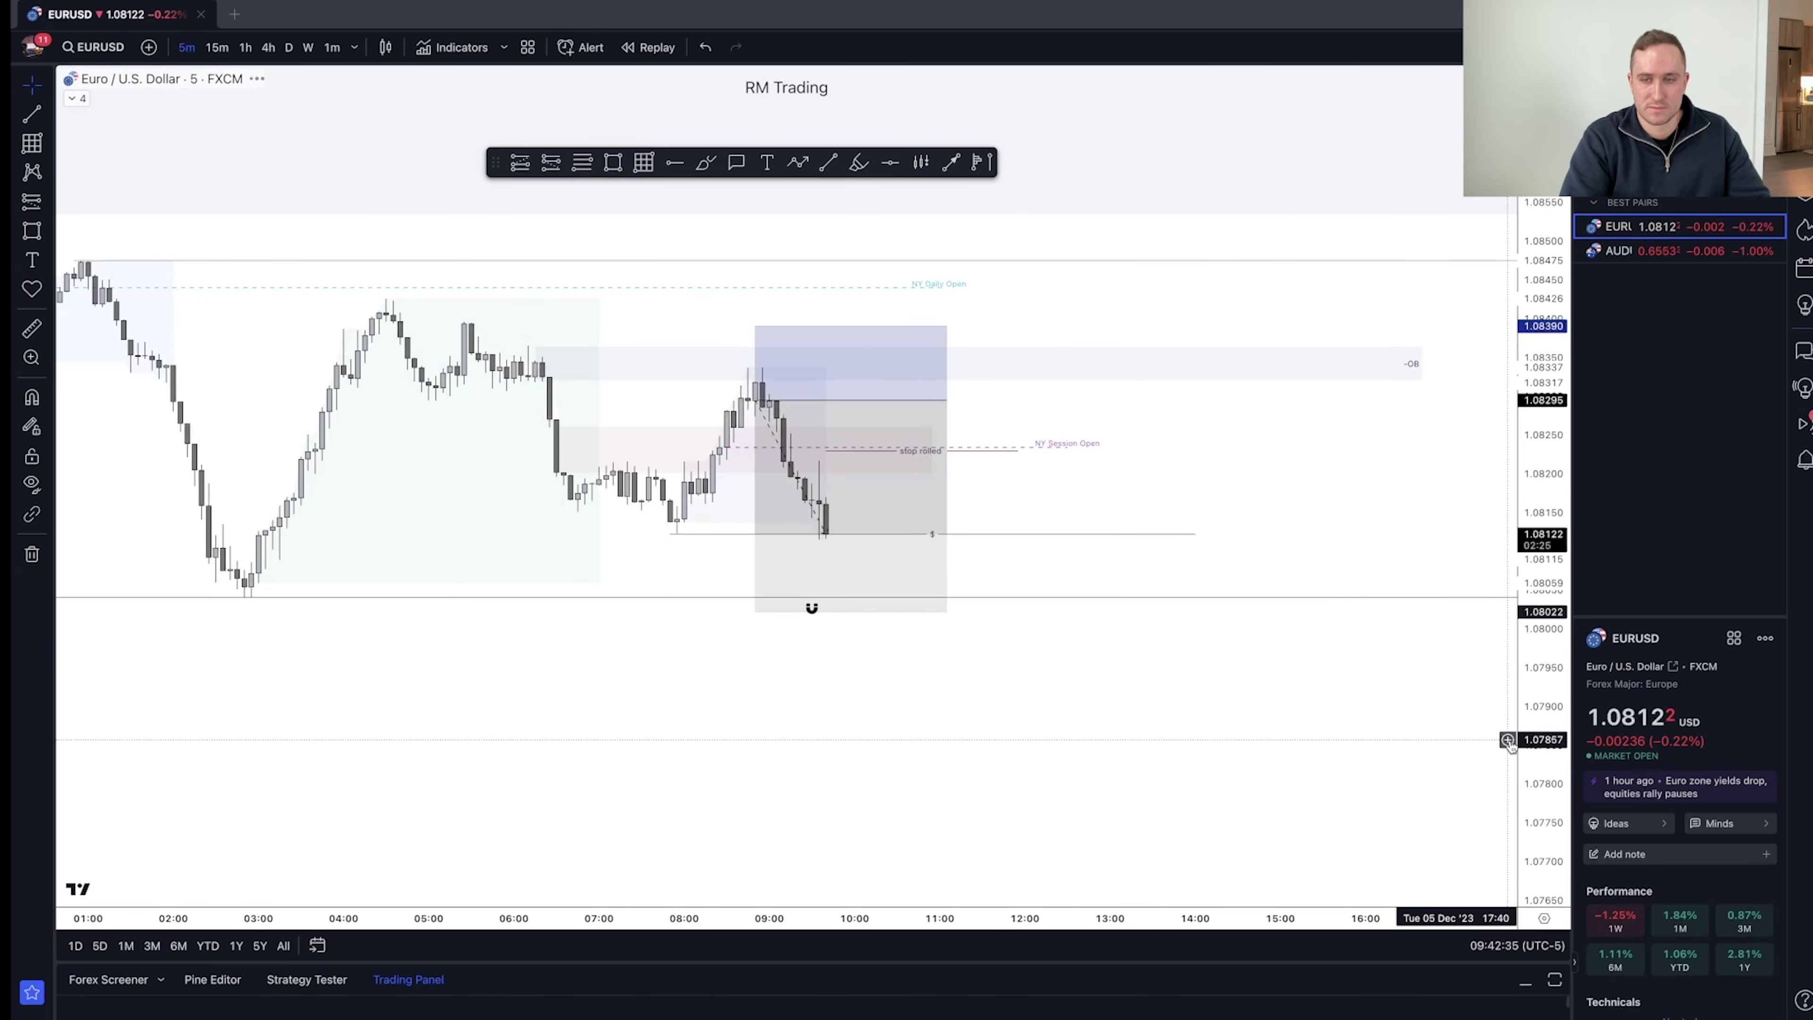
pyautogui.scroll(-2, 1099, 575)
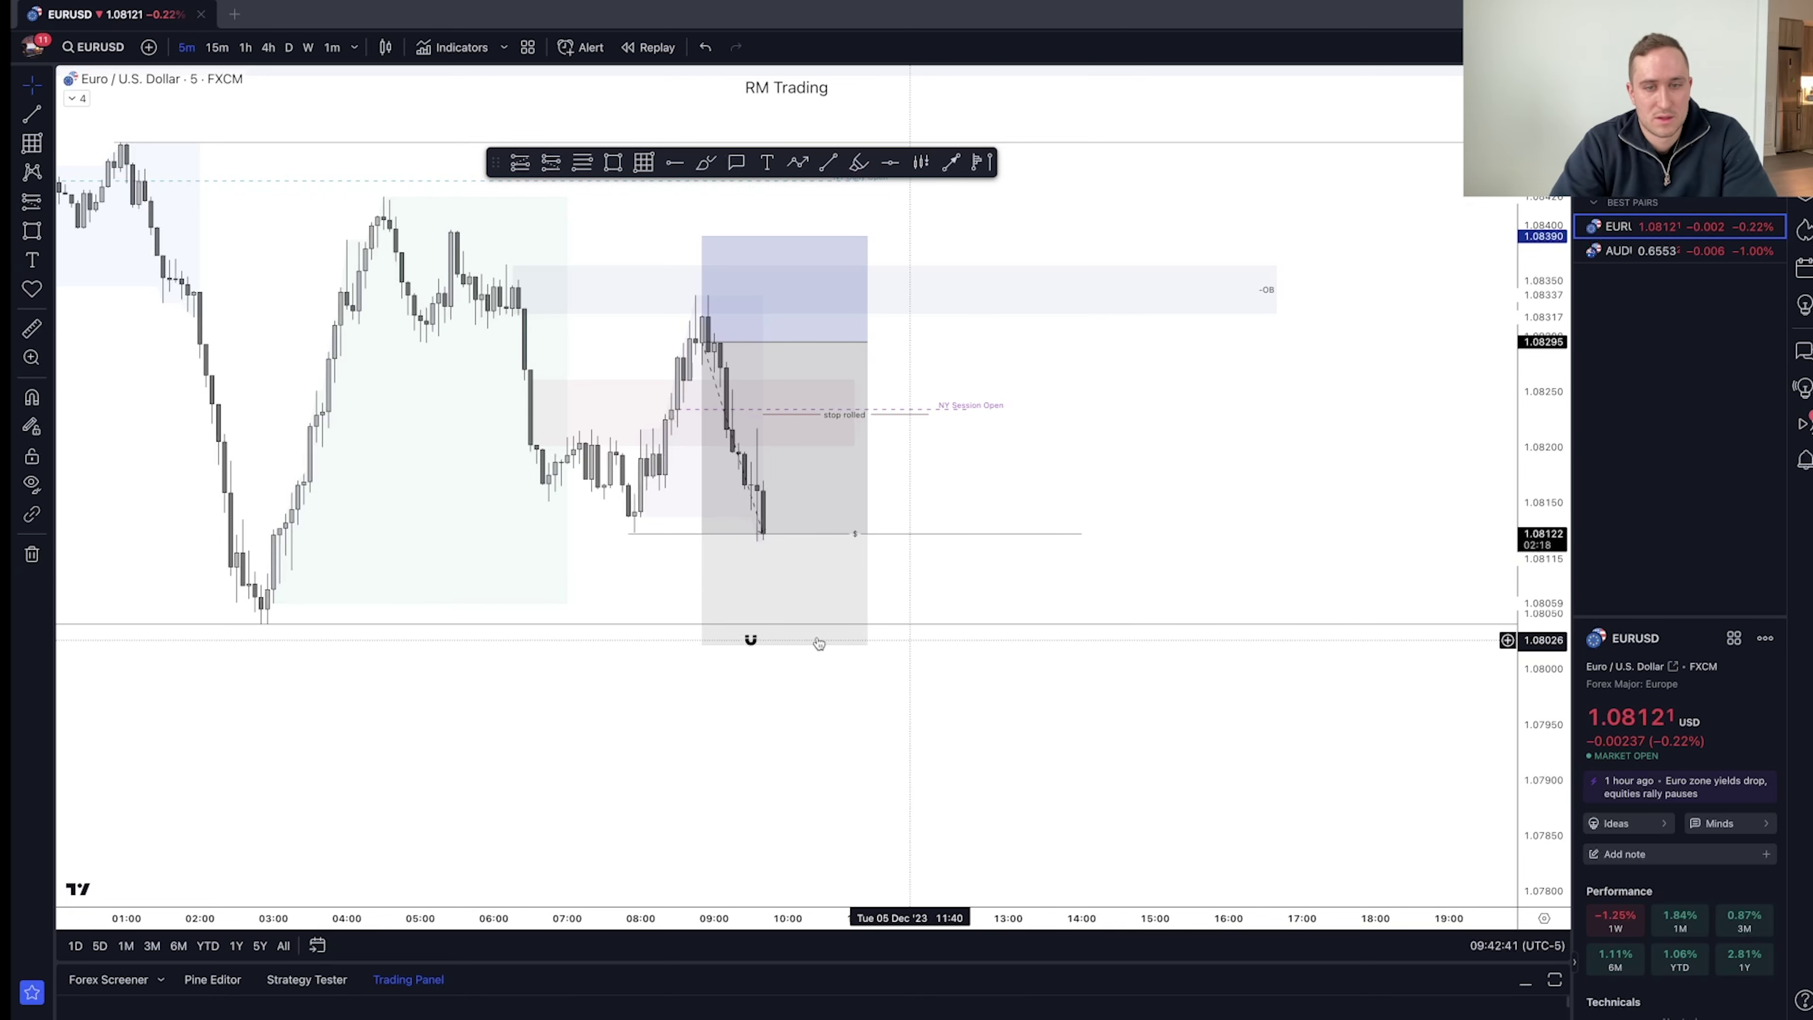
pyautogui.moveTo(750, 639); pyautogui.dragTo(610, 639)
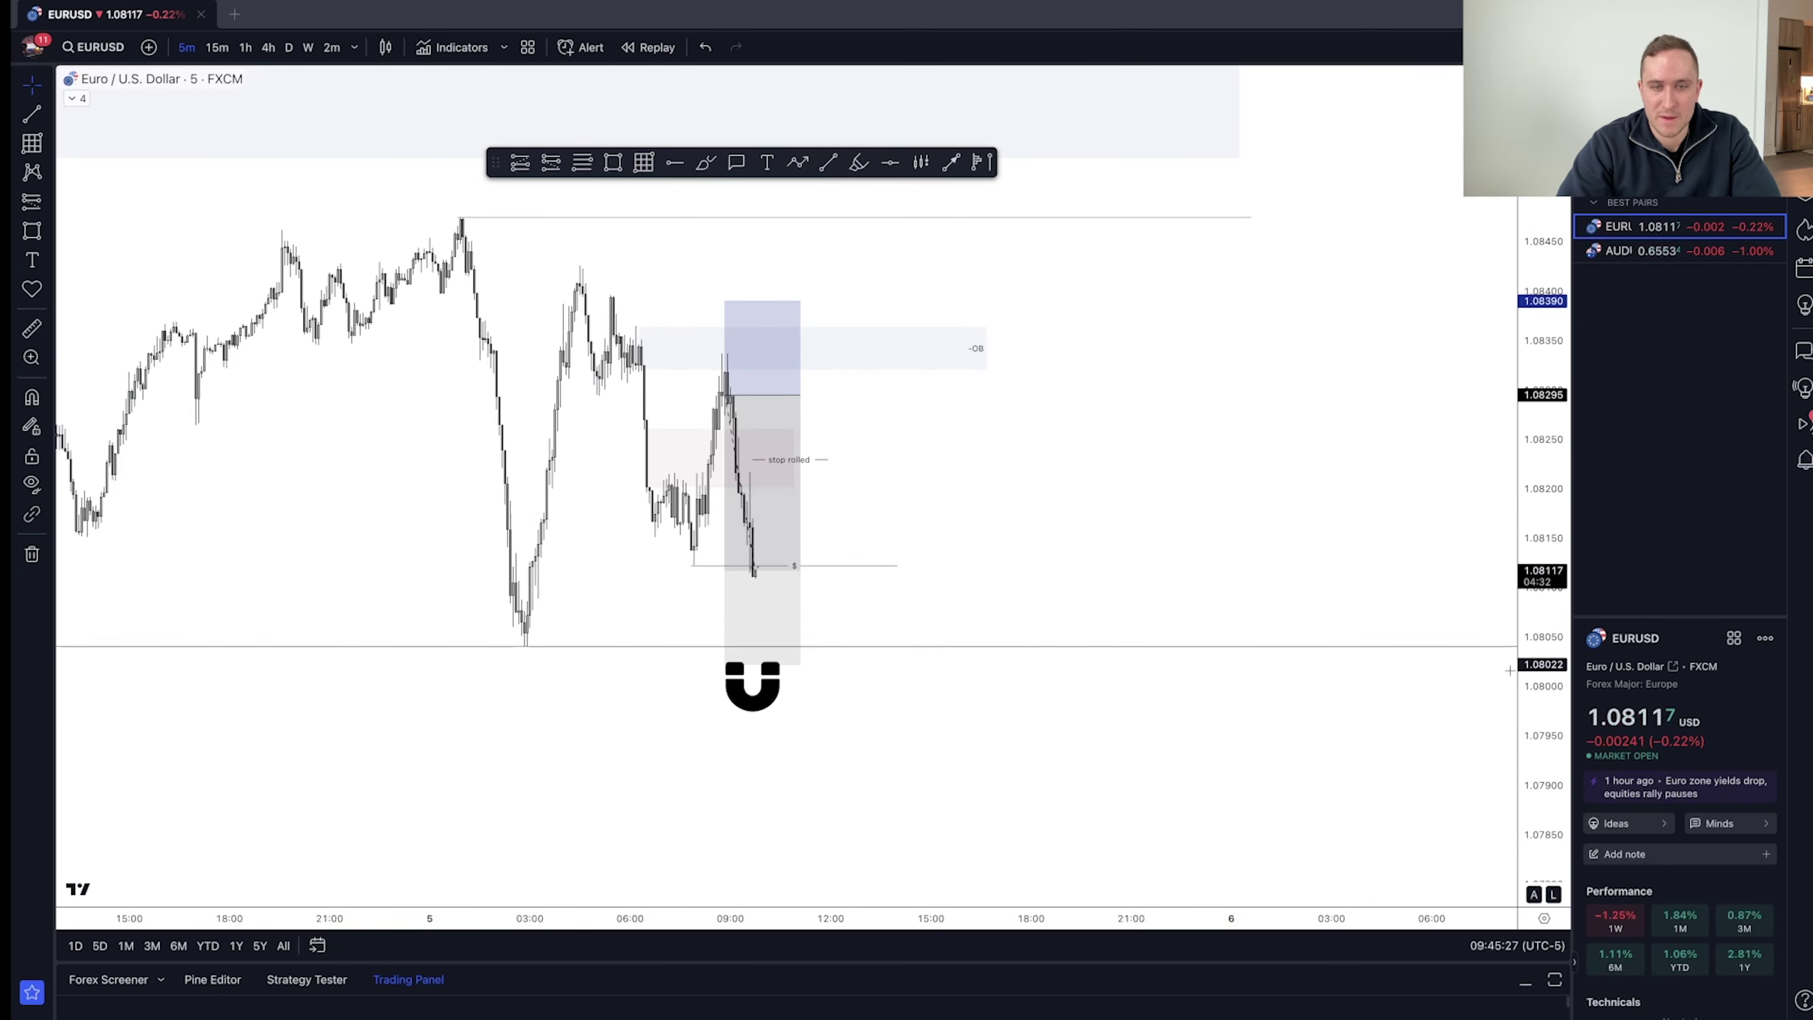
# - Scroll the 5-minute chart as price hits the 1.08022 target and bounces to 1.08073
pyautogui.scroll(3, 1196, 713)
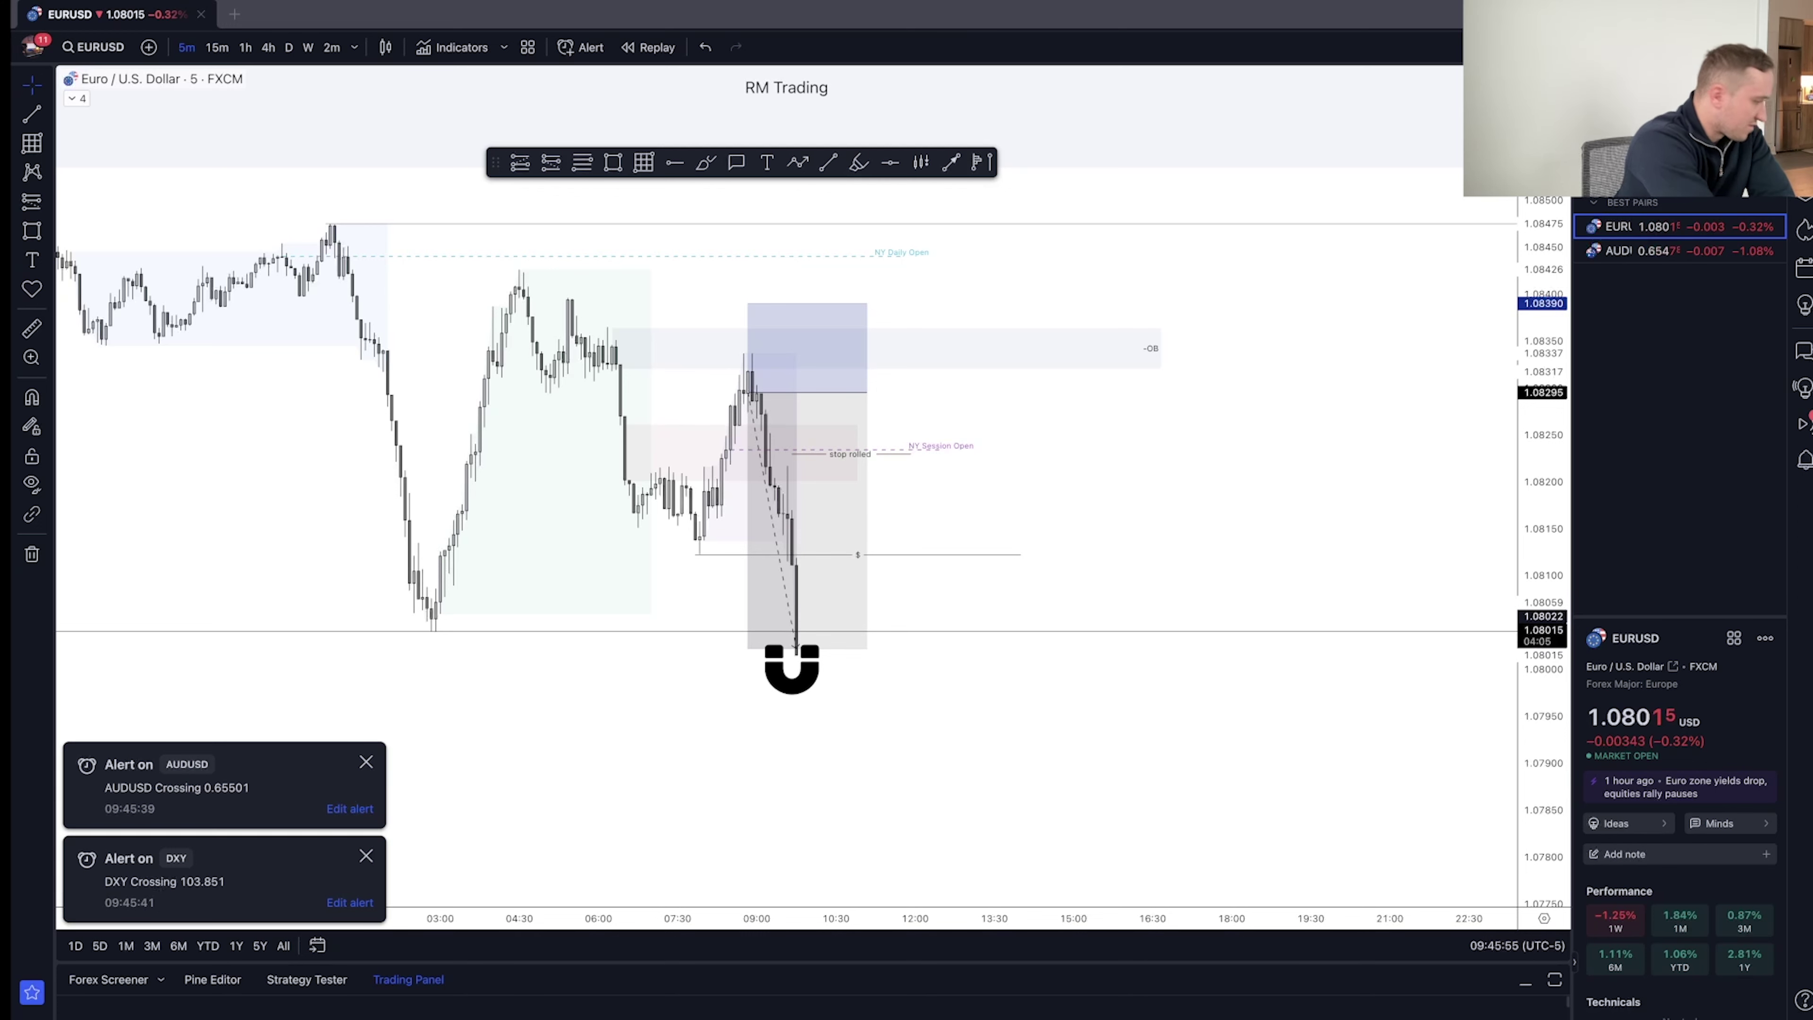
pyautogui.scroll(-1, 775, 633)
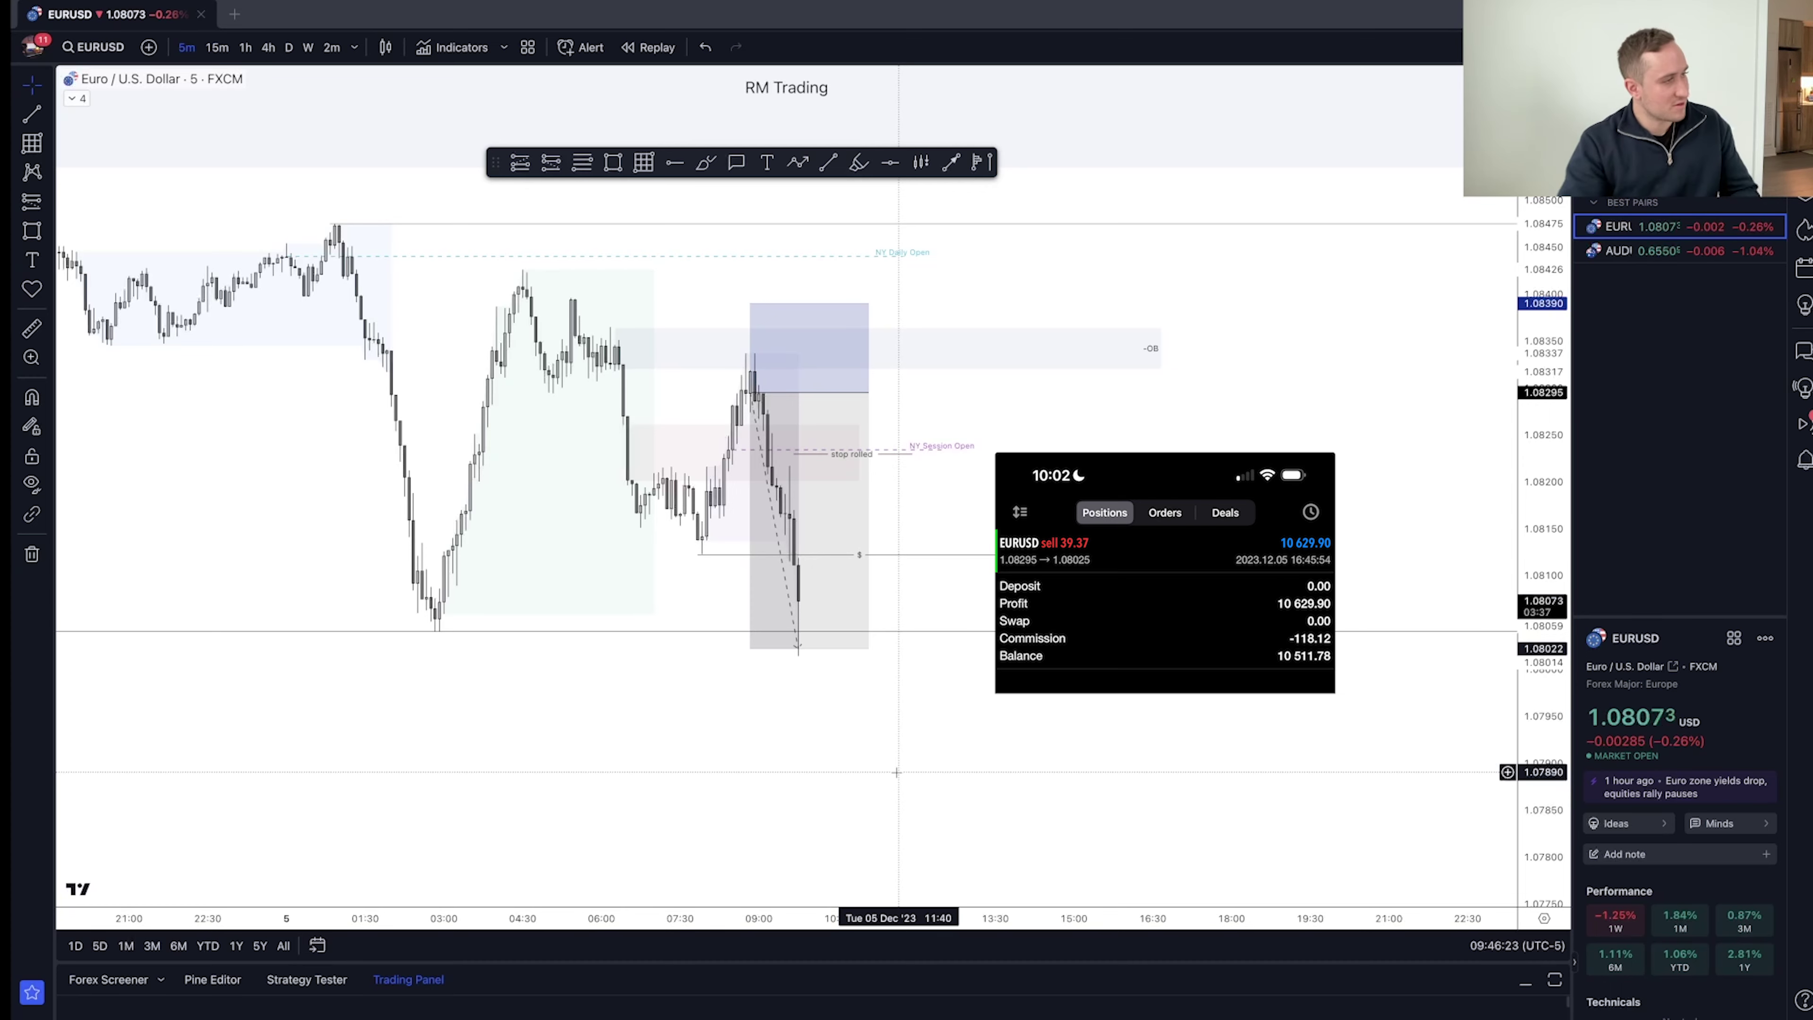
pyautogui.scroll(-2, 1000, 779)
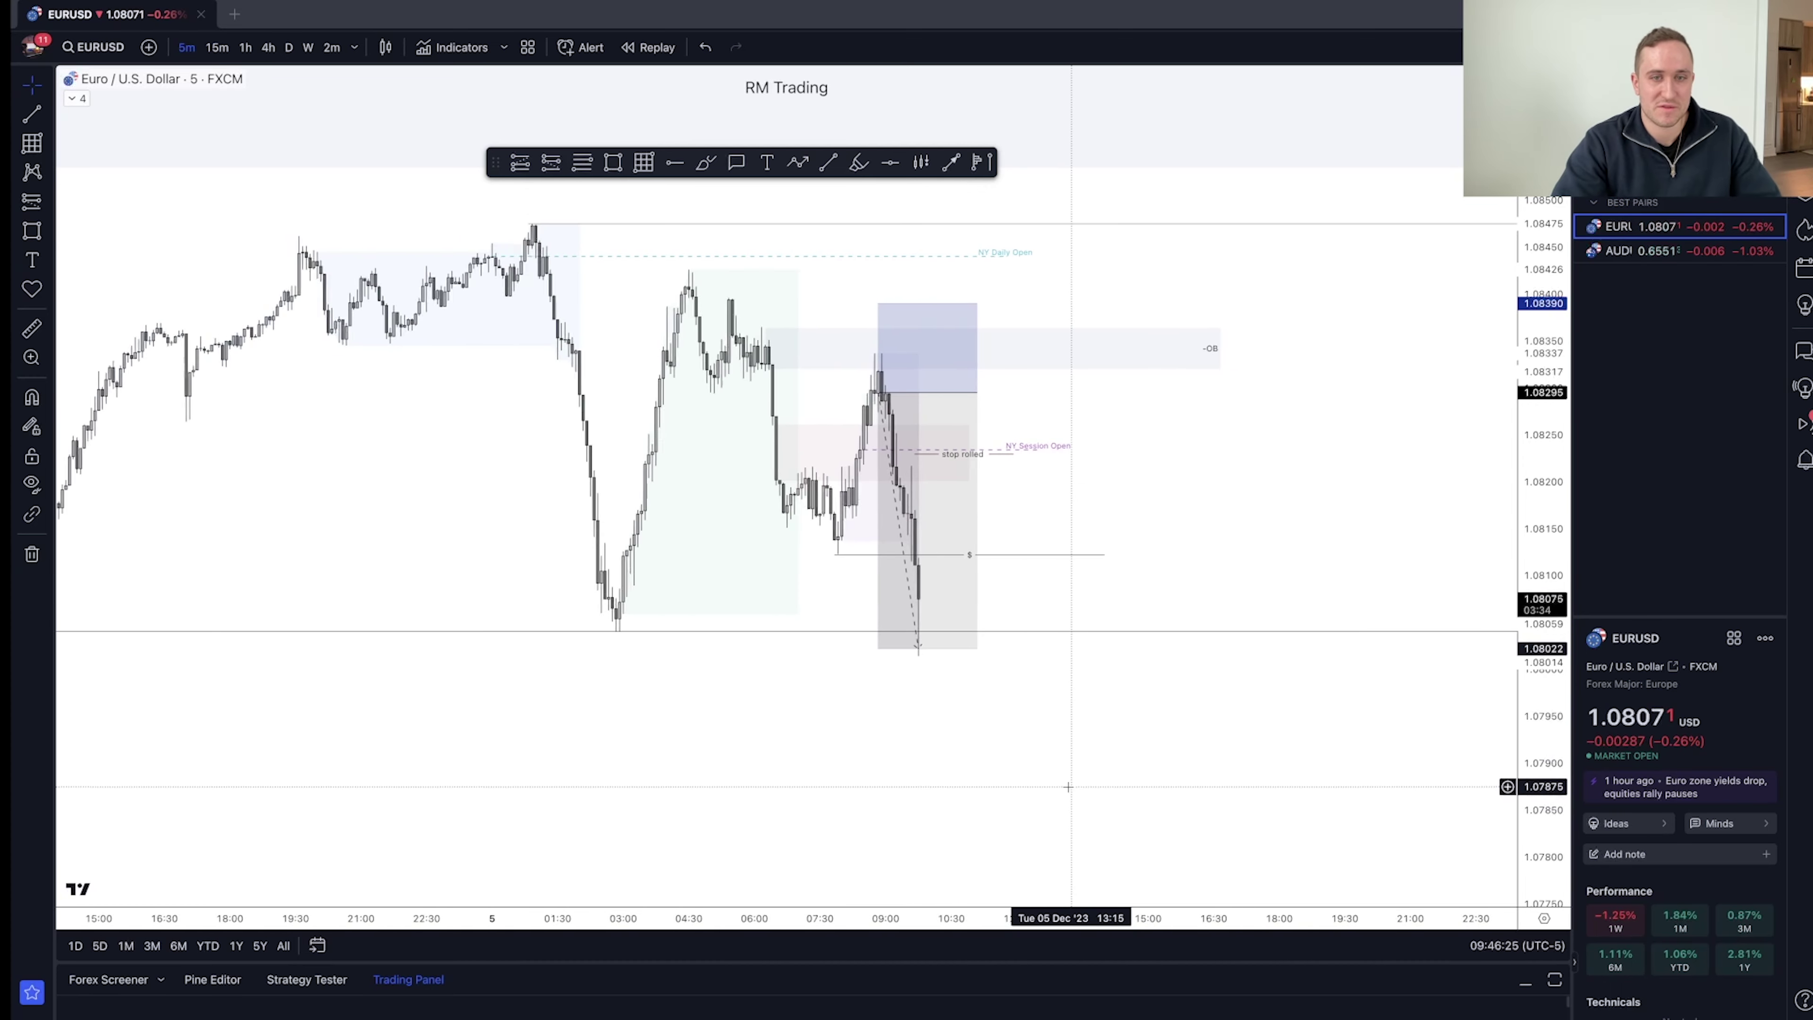
pyautogui.moveTo(1068, 786); pyautogui.dragTo(938, 790)
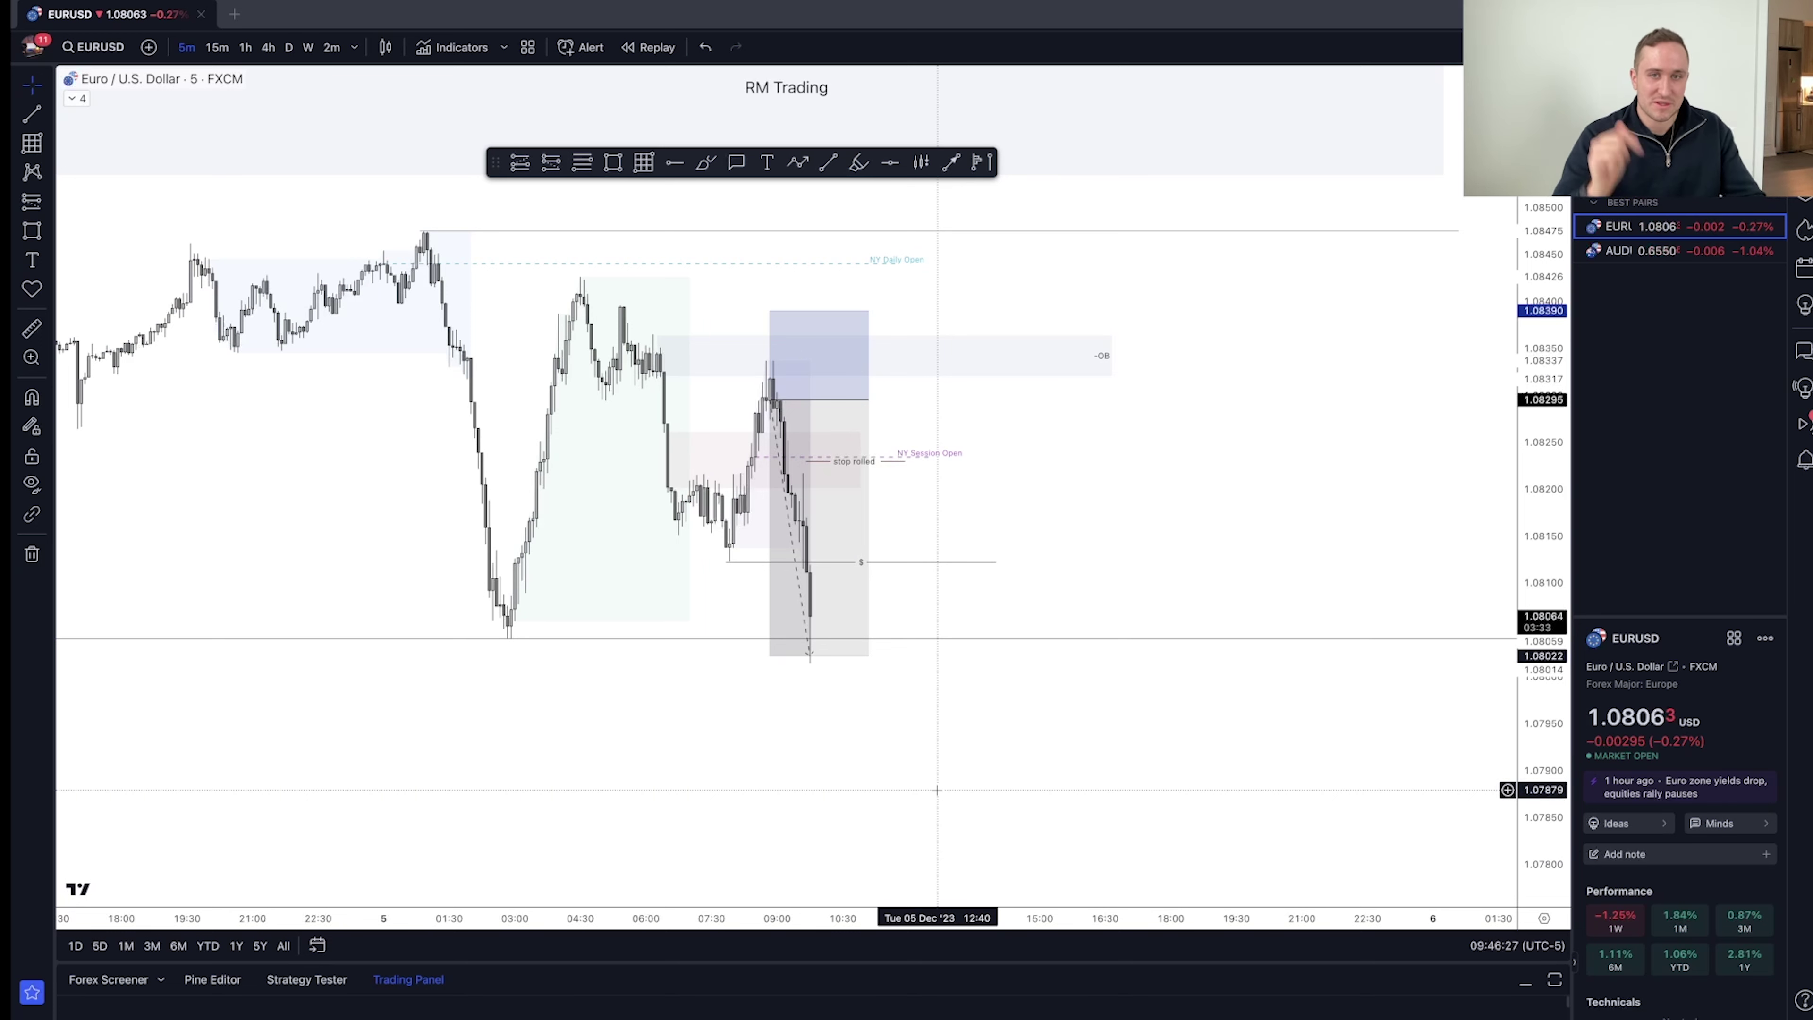